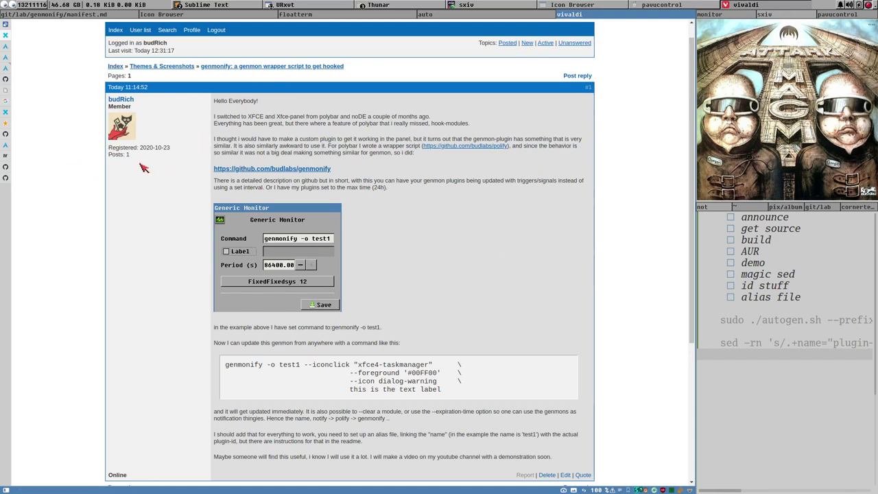
Step: Open the genmonify and polify GitHub links from the forum post in background tabs
left_click_drag(119, 156, 148, 157)
scroll(300, 142, "up", 1)
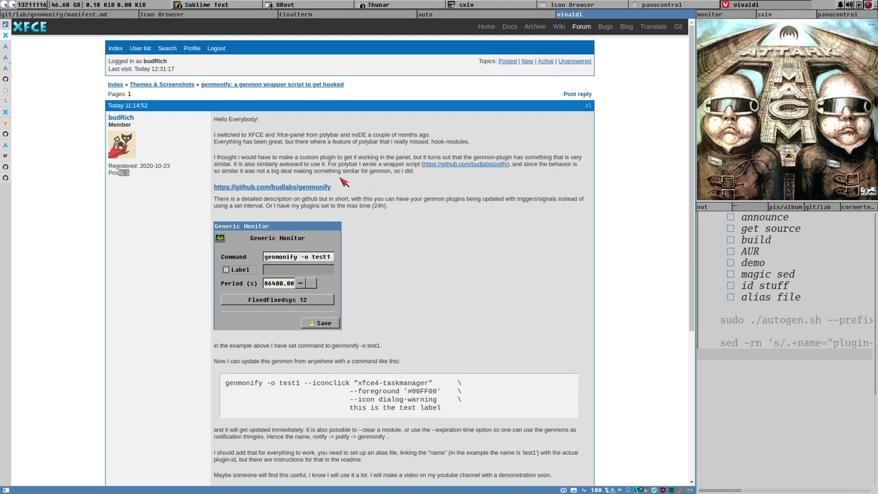
middle_click(307, 190)
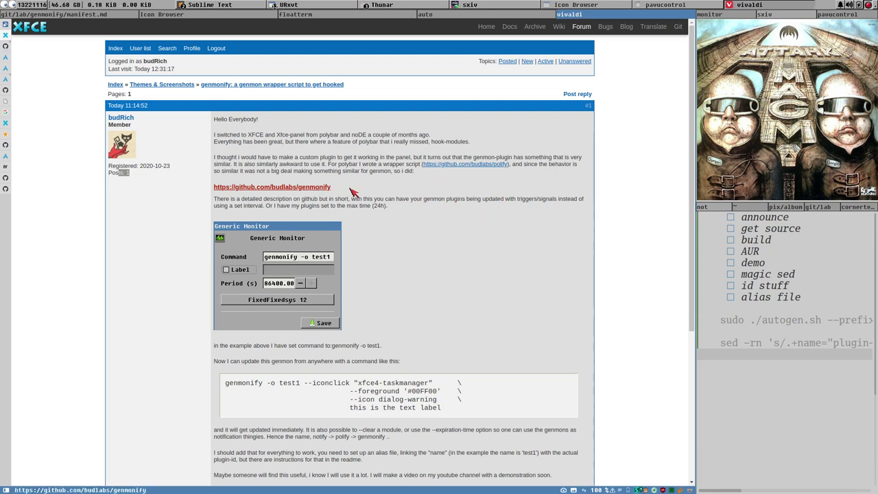
middle_click(473, 169)
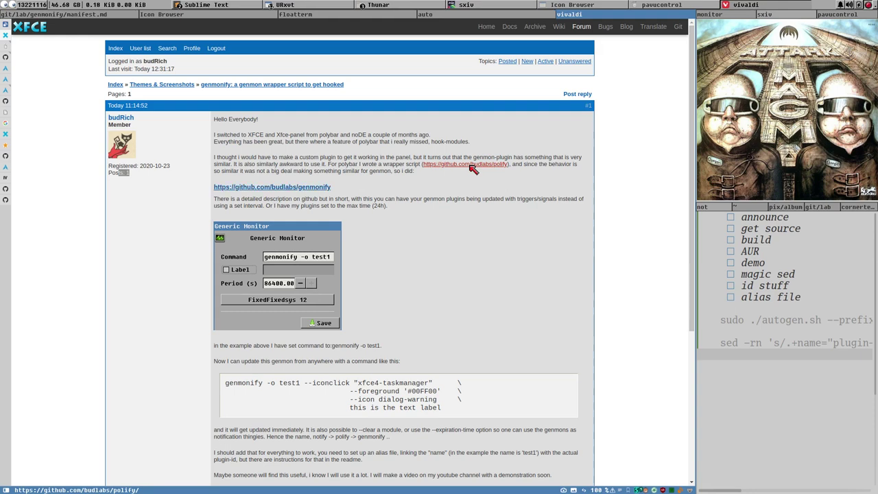
Step: View the polify repository page and look over the start of its README
left_click(5, 51)
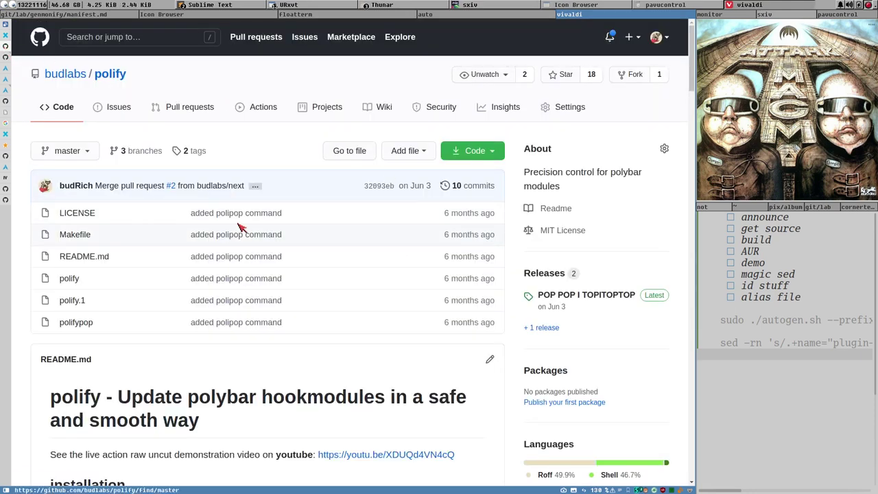
scroll(244, 283, "down", 3)
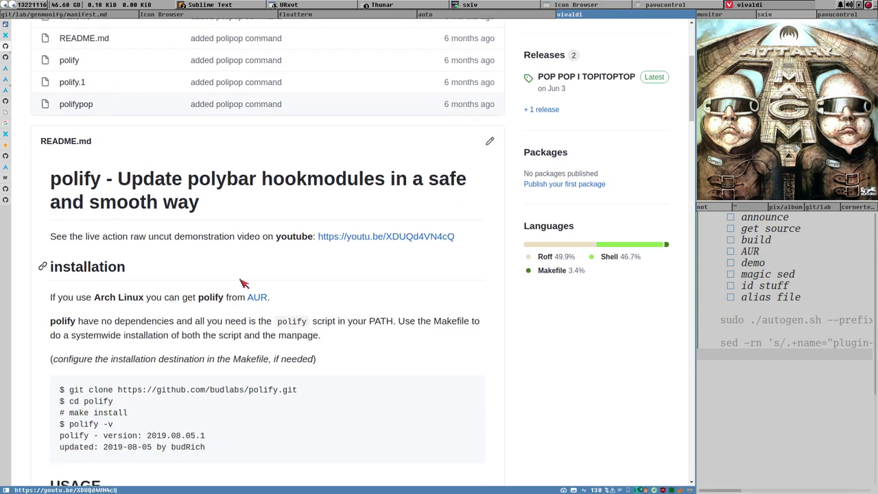
scroll(238, 210, "down", 1)
scroll(387, 195, "up", 1)
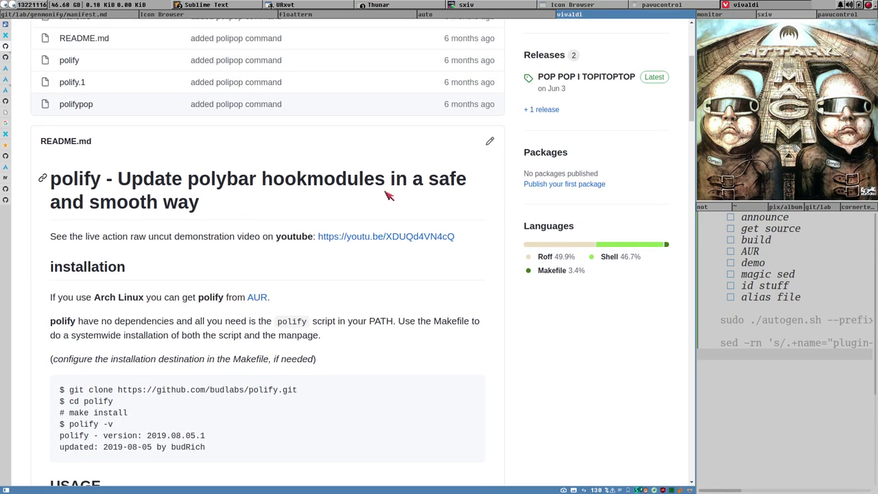
Step: View the genmonify repository page and look over its file list, README introduction and installation section
left_click(6, 59)
scroll(284, 108, "down", 3)
scroll(339, 160, "up", 2)
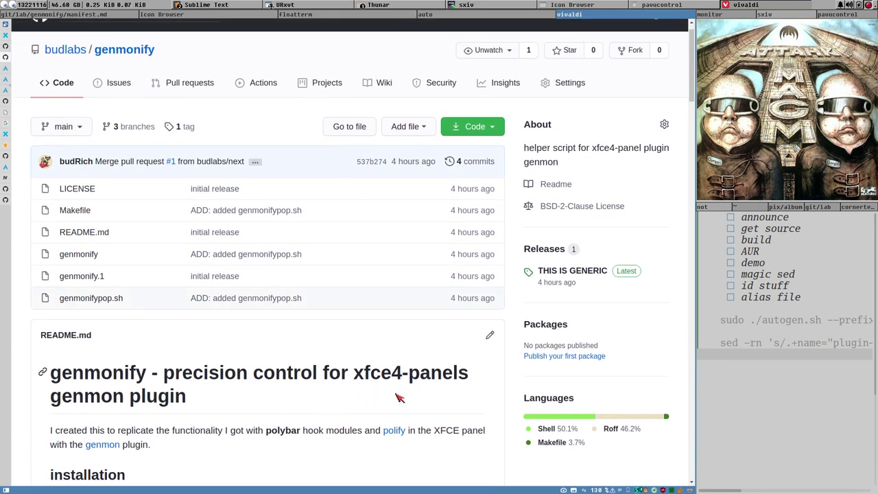
scroll(305, 367, "up", 1)
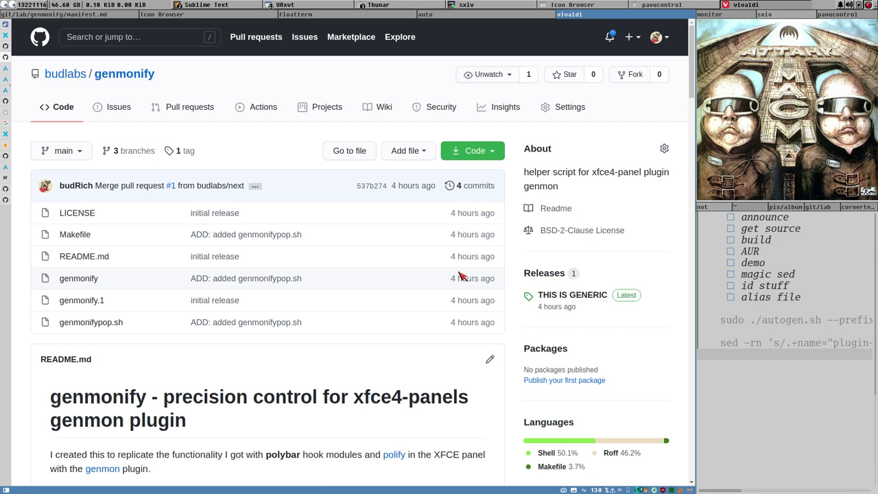
scroll(268, 404, "down", 2)
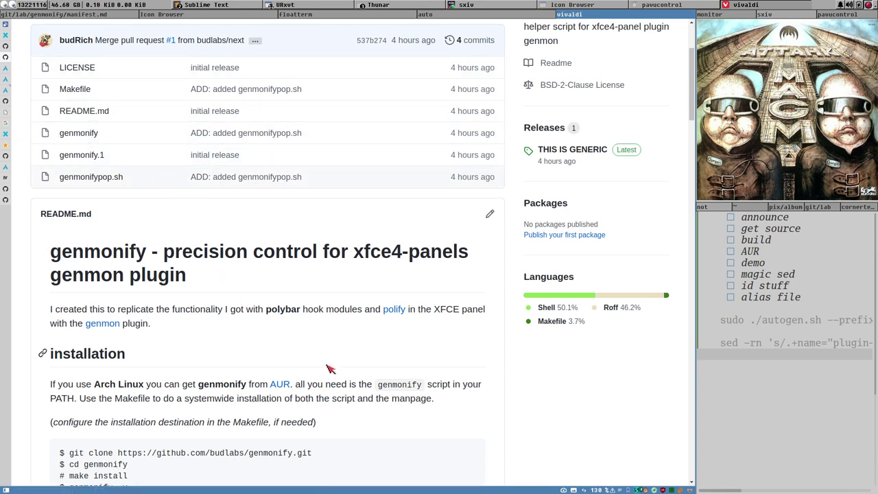
scroll(275, 274, "up", 3)
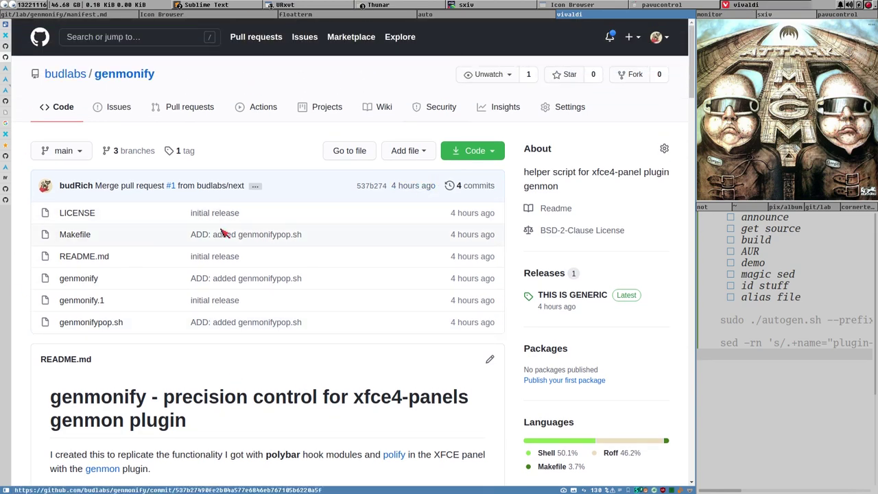
scroll(191, 121, "down", 2)
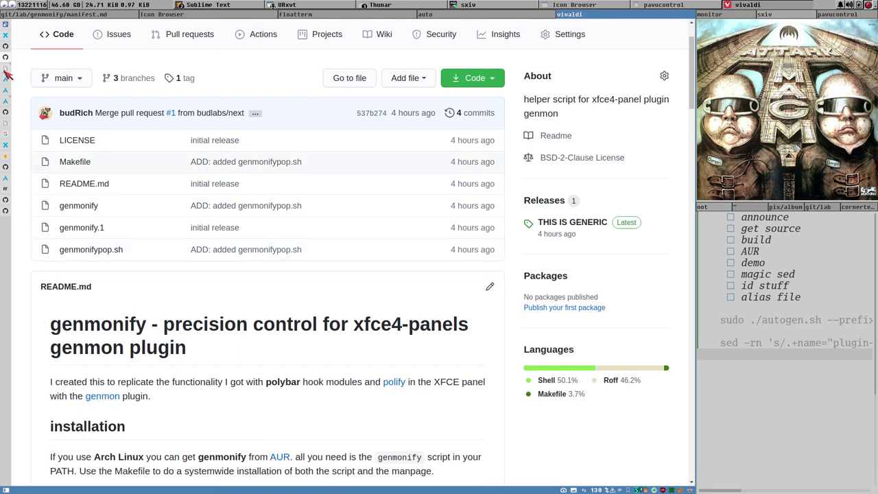
Step: Open the xfce4-genmon-plugin GitLab page and examine its file list and the README's description and installation sections
left_click(7, 77)
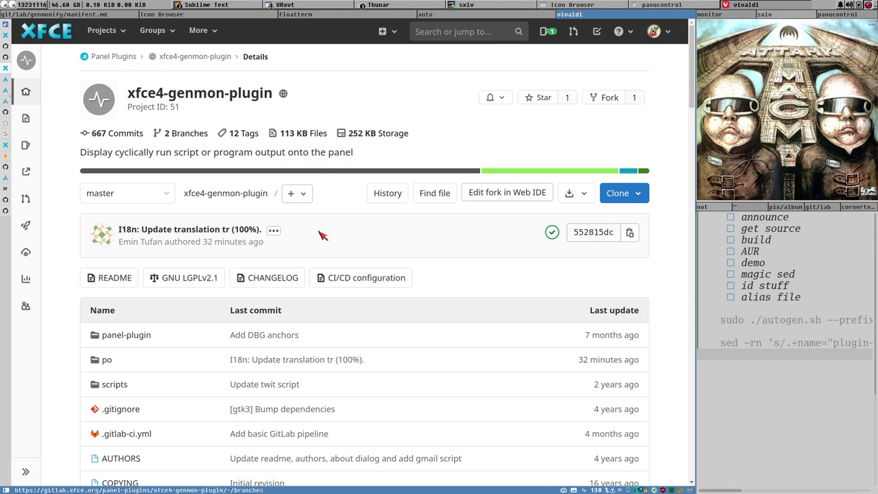
scroll(313, 161, "down", 5)
scroll(292, 234, "up", 4)
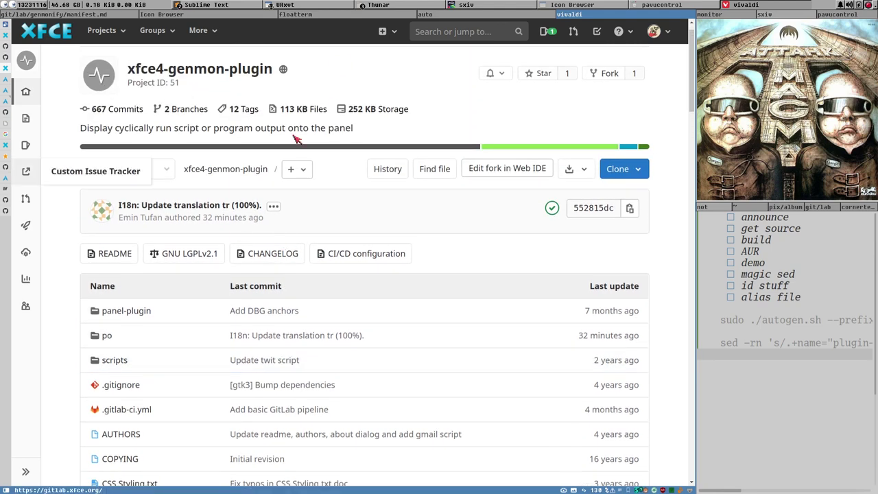
scroll(256, 245, "down", 10)
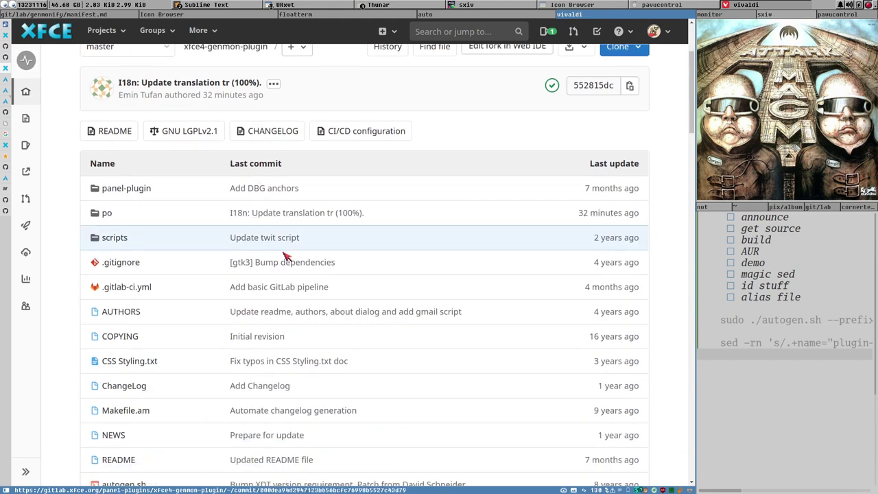
scroll(349, 286, "down", 2)
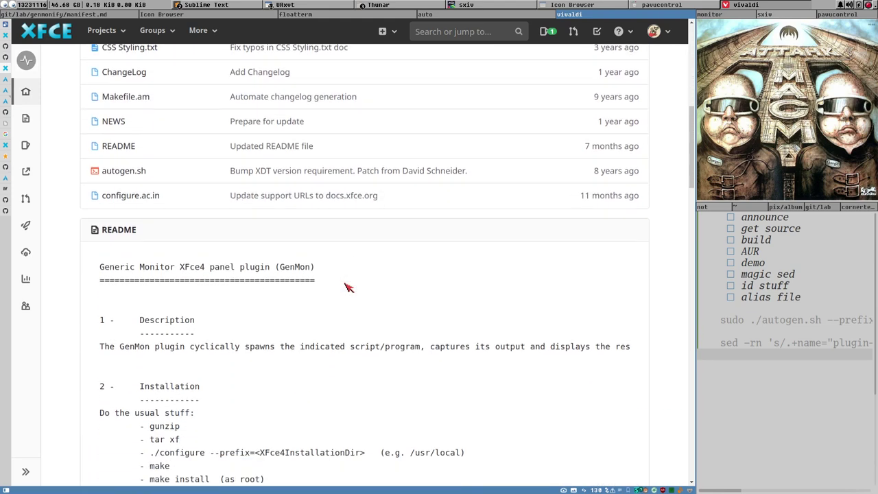
scroll(348, 287, "down", 3)
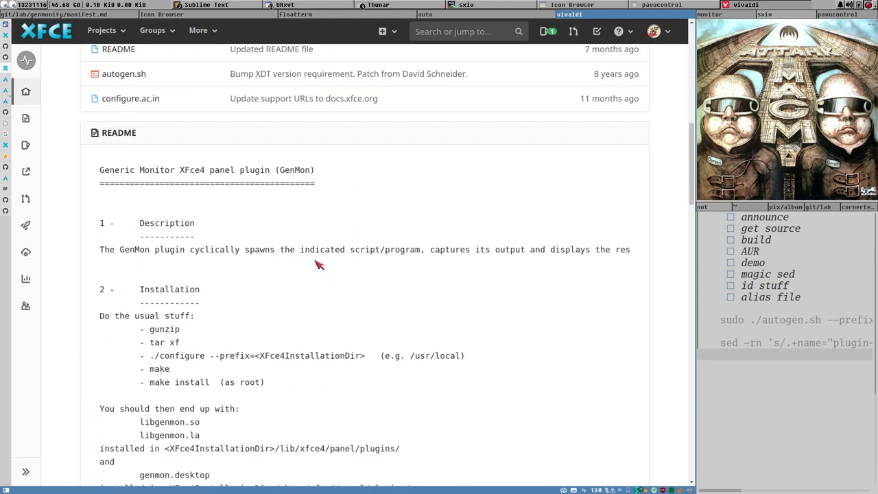
scroll(386, 280, "down", 2)
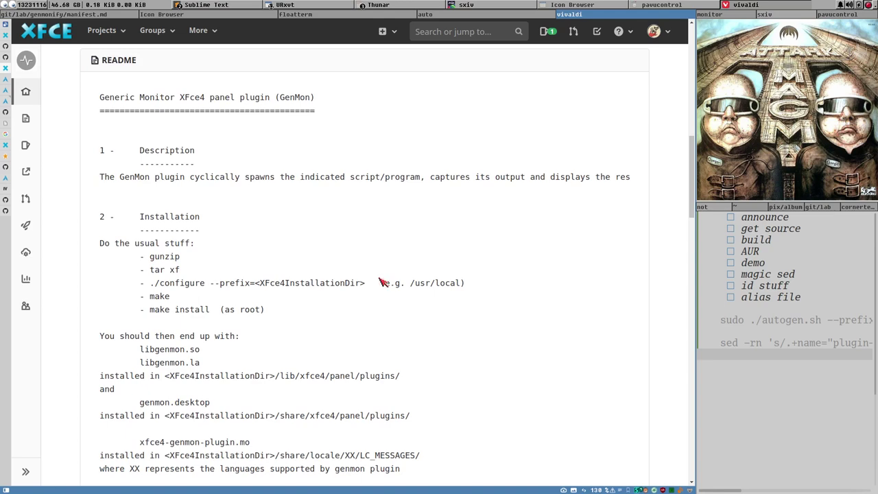
scroll(333, 320, "up", 11)
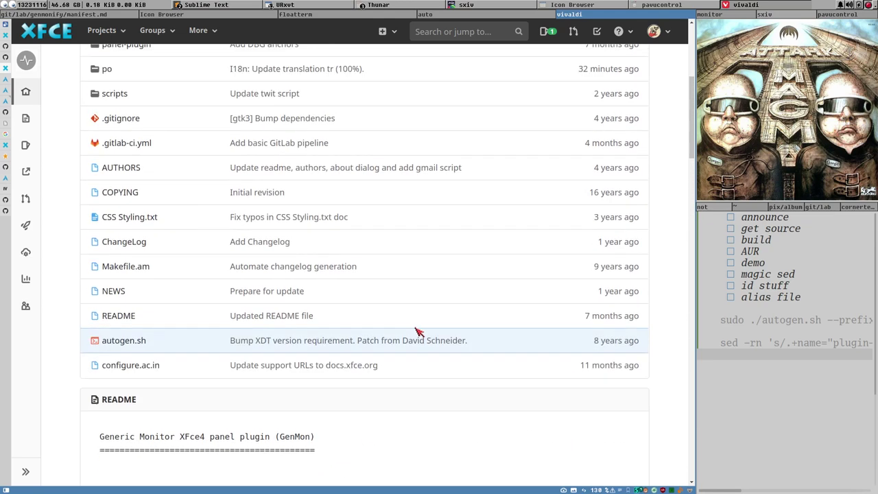
scroll(409, 312, "up", 3)
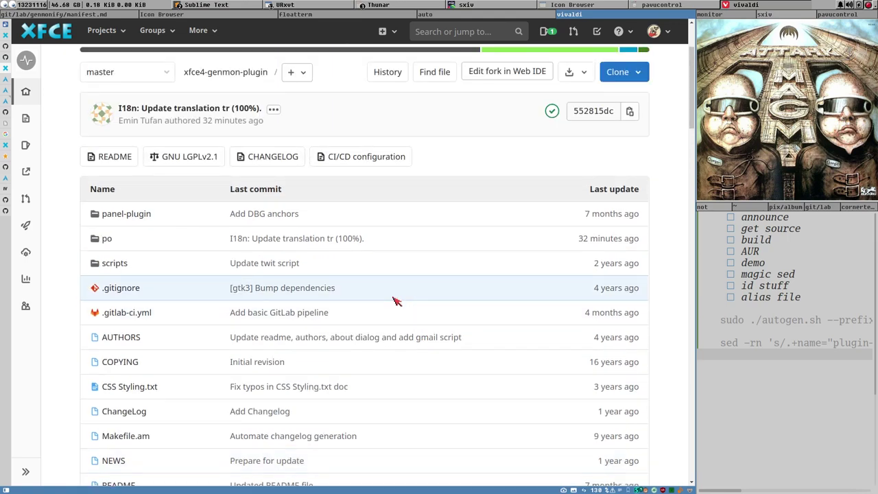
Step: Switch to the drop-down terminal, search the pacman repositories for genmon, and highlight the xfce4-genmon-plugin package name
key("F12")
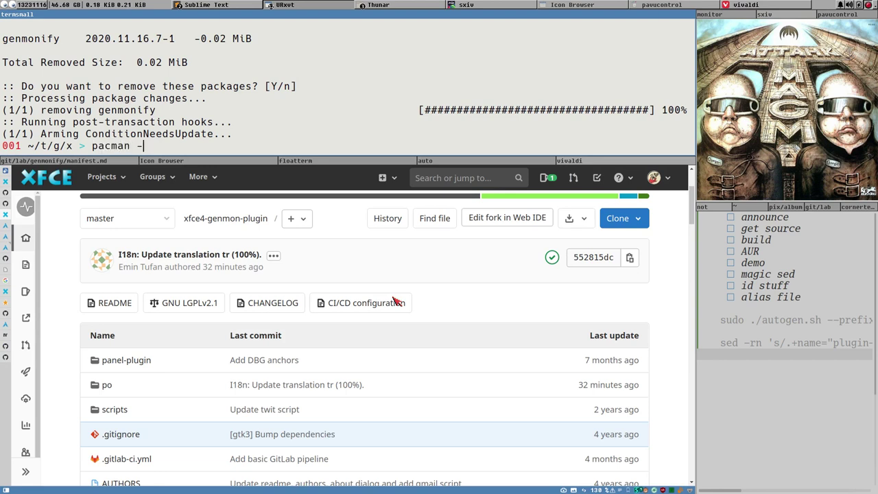
type("pacman -Ss genmon")
key("Return")
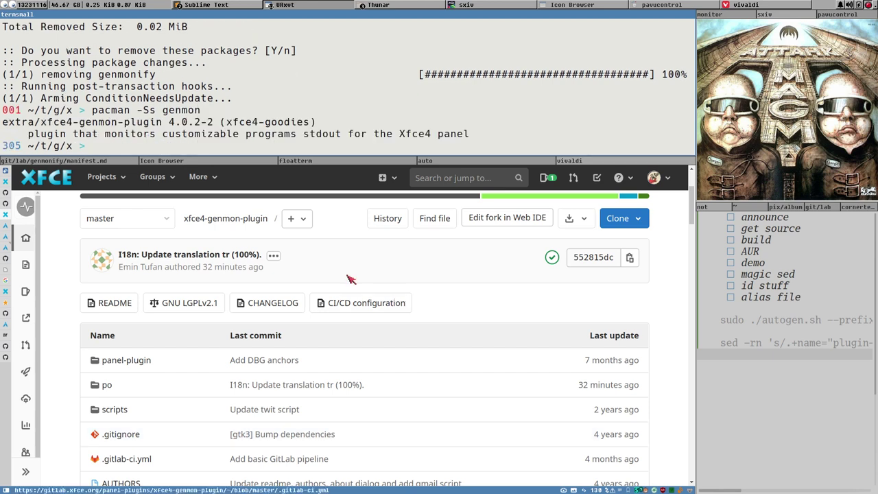
double_click(252, 124)
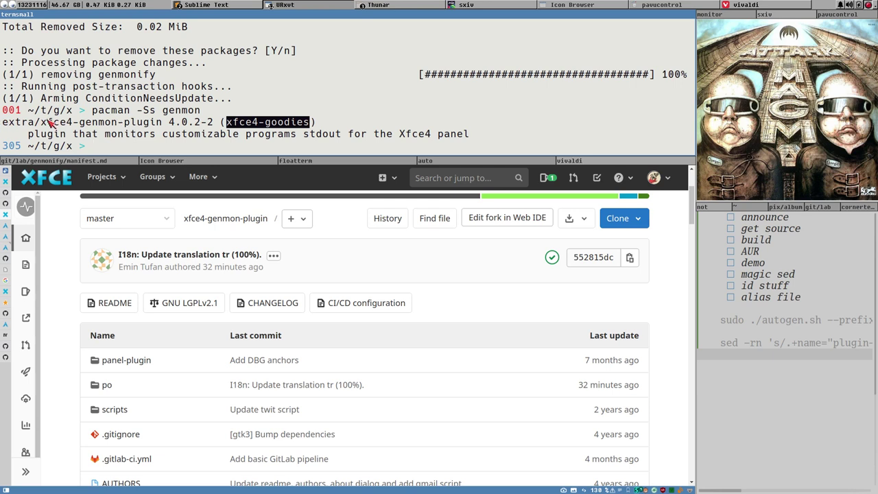
left_click_drag(41, 122, 164, 123)
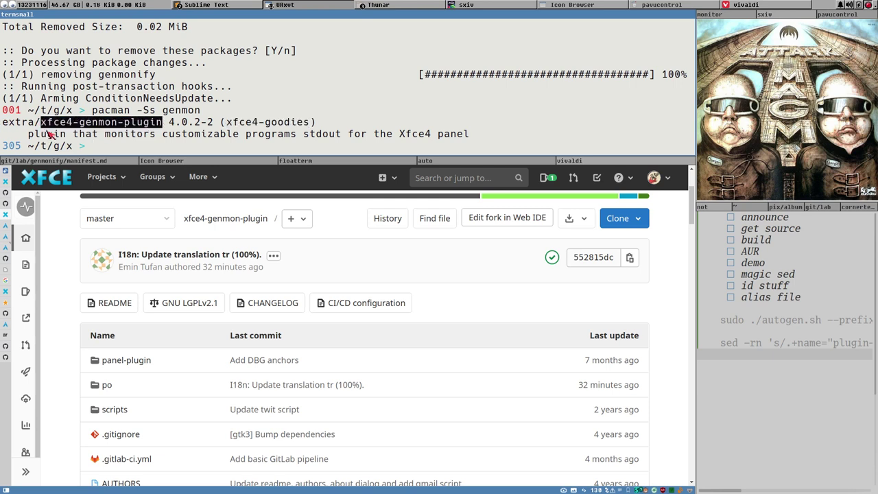
left_click_drag(48, 129, 5, 131)
left_click(128, 129)
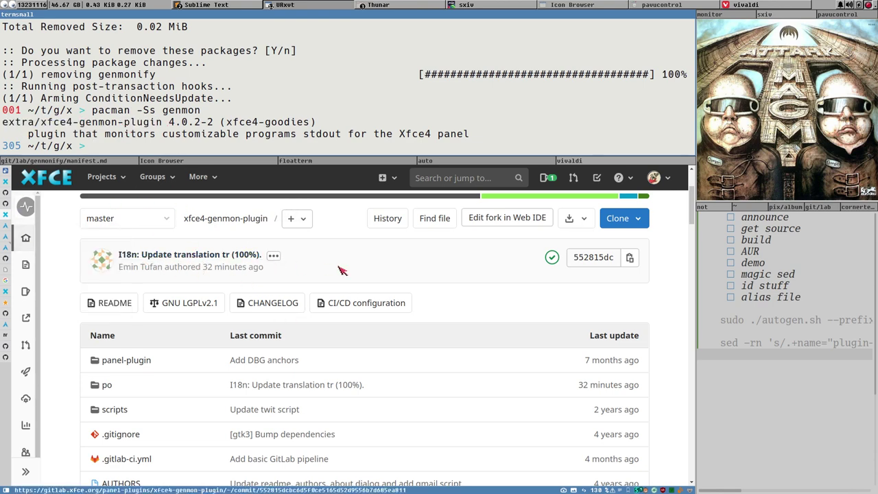
Step: Review the plugin's source files and README build instructions on the GitLab page, returning to the project header
scroll(350, 272, "down", 3)
scroll(351, 275, "down", 10)
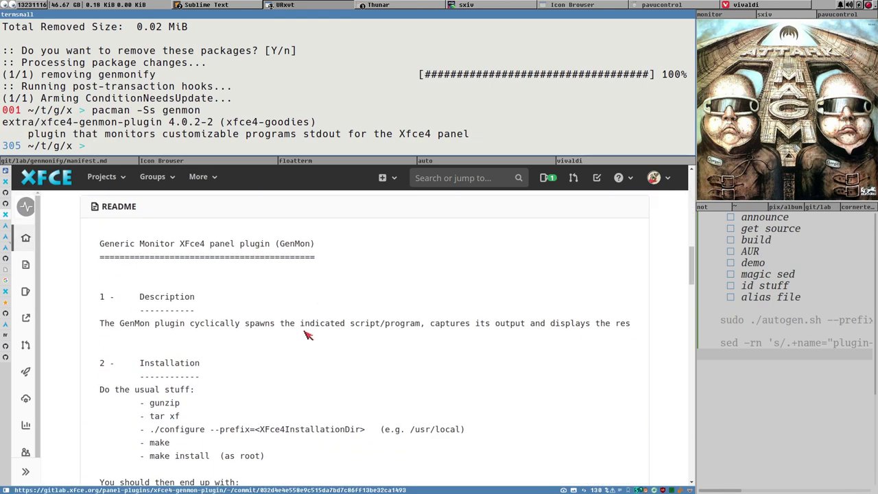
scroll(282, 370, "up", 5)
scroll(261, 302, "down", 2)
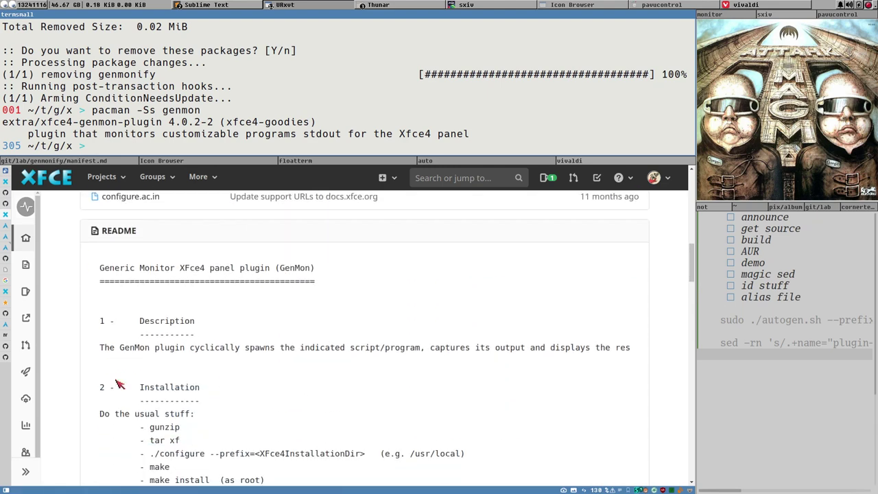
scroll(260, 295, "up", 8)
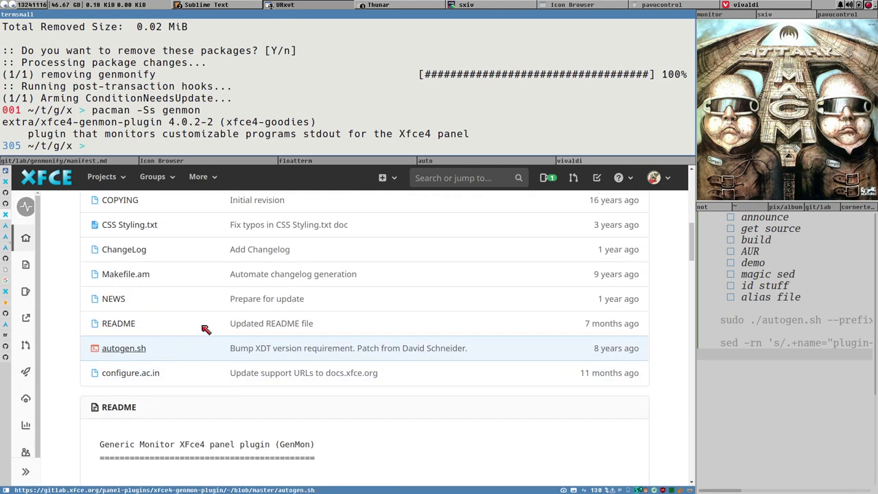
scroll(315, 382, "up", 5)
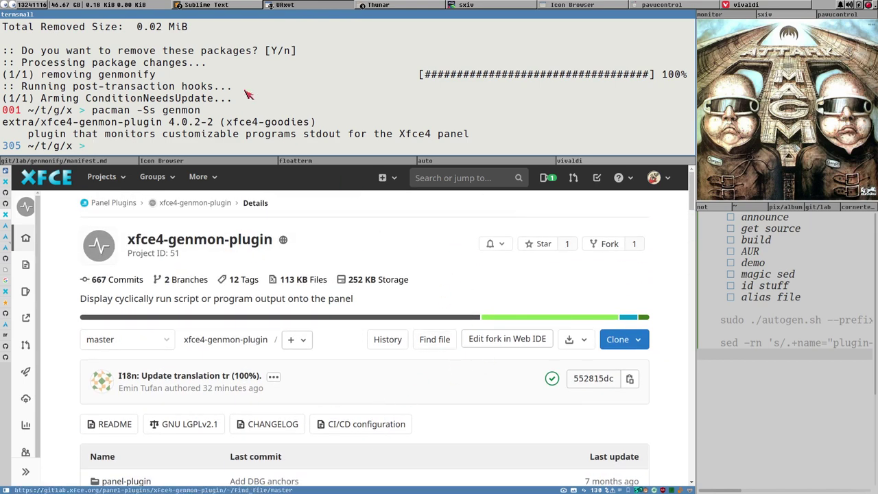
Step: Widen the notes pane and move the text cursor to the sudo ./autogen.sh command line
left_click_drag(695, 310, 580, 310)
key("k")
key("k")
key("k")
key("k")
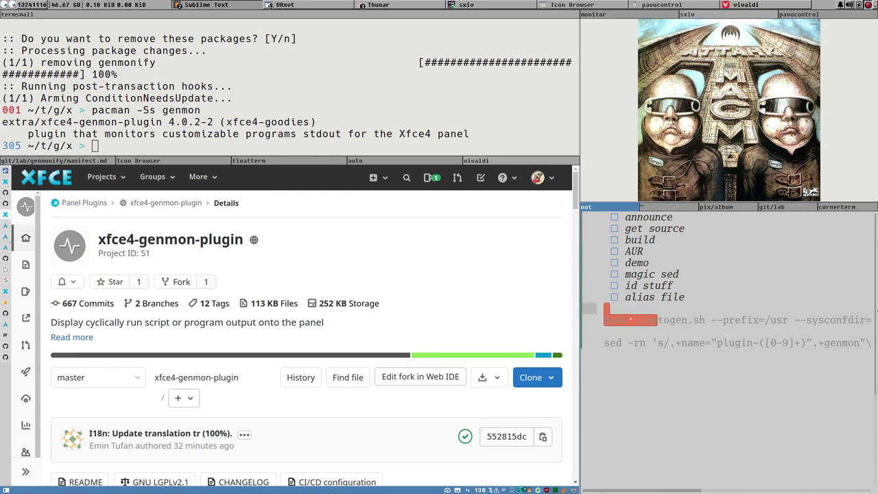
key("dollar")
key("0")
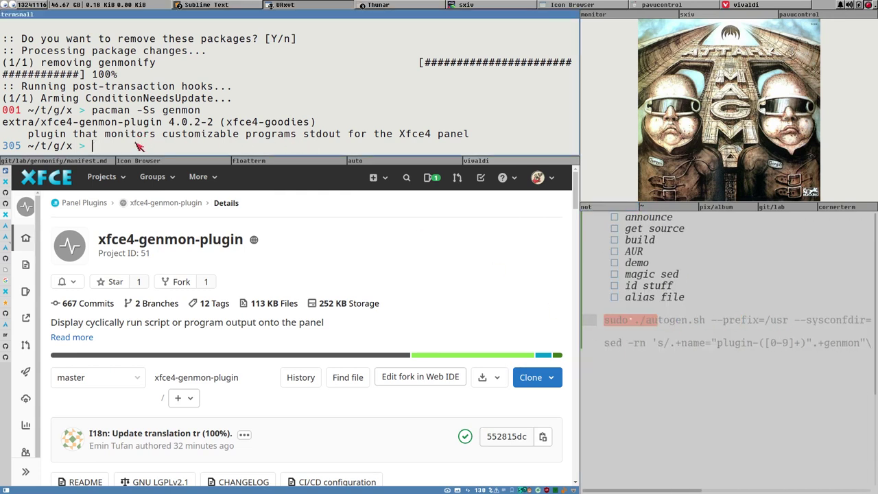
Step: Read the plugin README down to the New Features section describing the supported XML tags
scroll(306, 335, "down", 3)
scroll(310, 341, "up", 2)
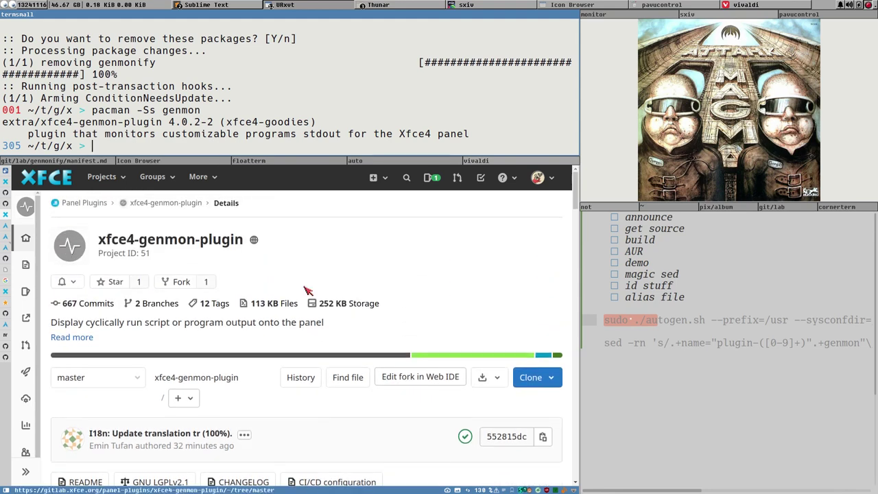
scroll(302, 335, "down", 2)
scroll(213, 360, "up", 2)
scroll(209, 356, "up", 1)
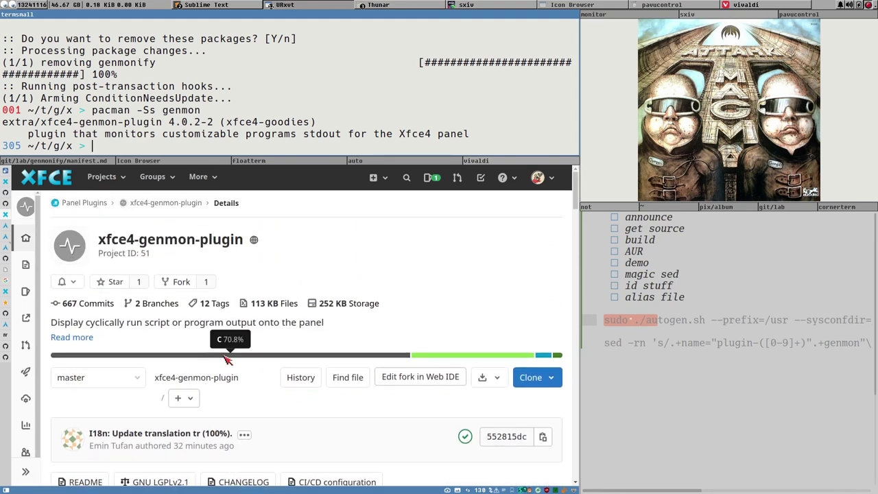
scroll(309, 323, "down", 10)
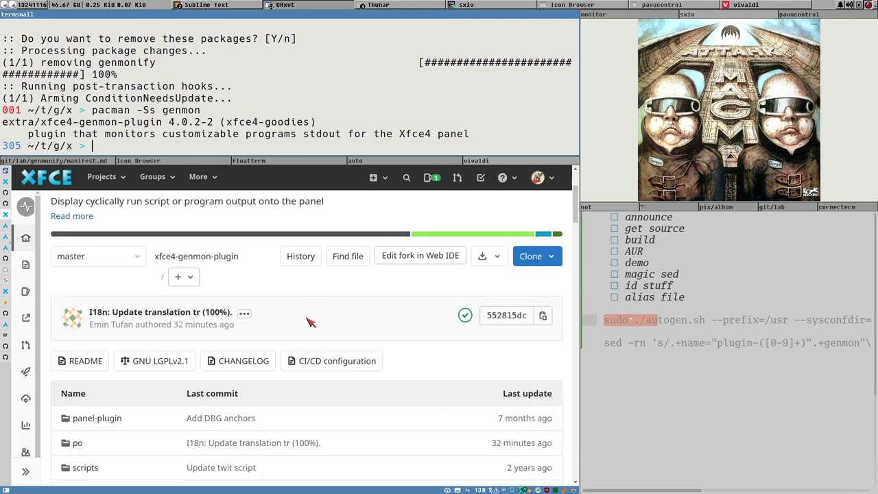
scroll(309, 328, "down", 6)
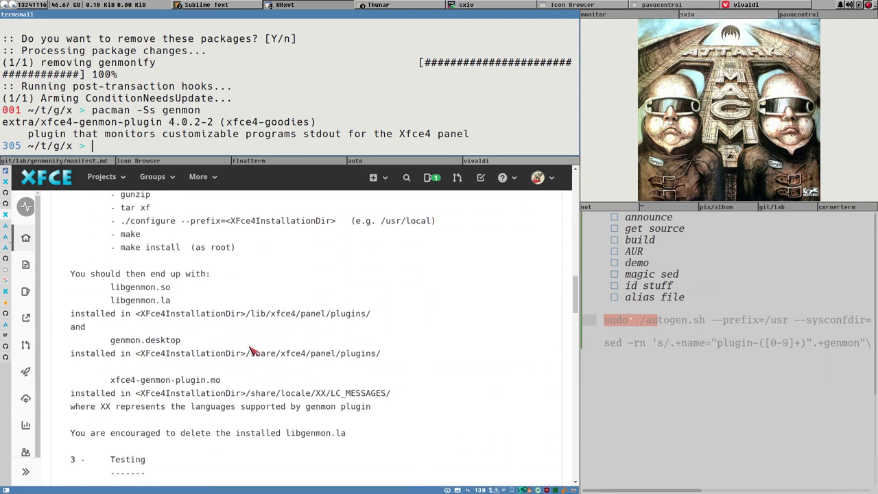
scroll(253, 348, "down", 4)
scroll(181, 296, "down", 5)
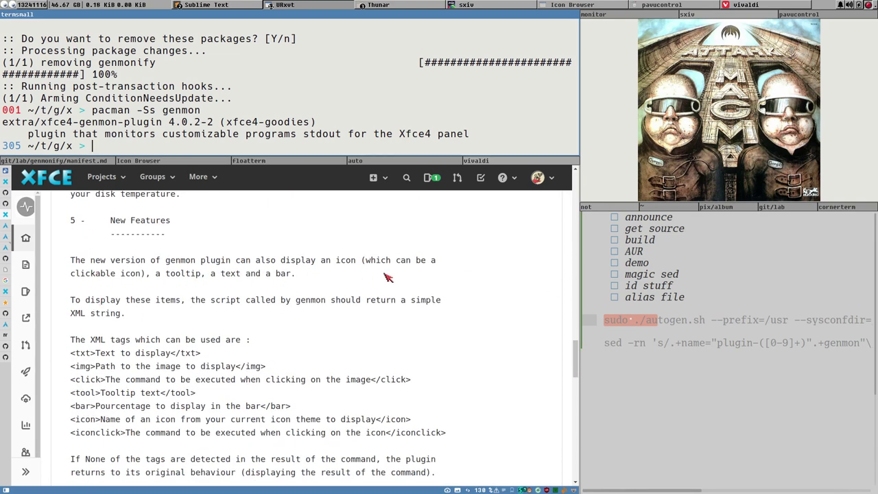
Step: Highlight the icon, tooltip and bar items in the New Features text, plus the extra/xfce4-genmon-plugin package name in the terminal
double_click(343, 266)
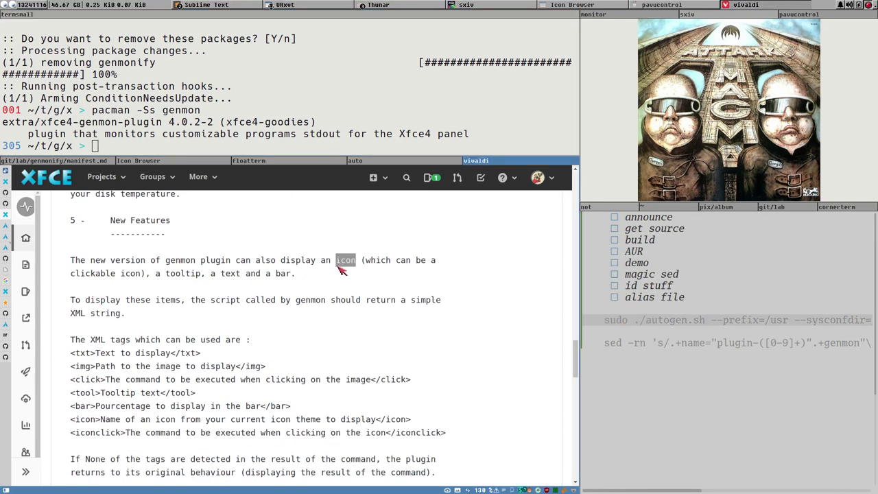
left_click(117, 275)
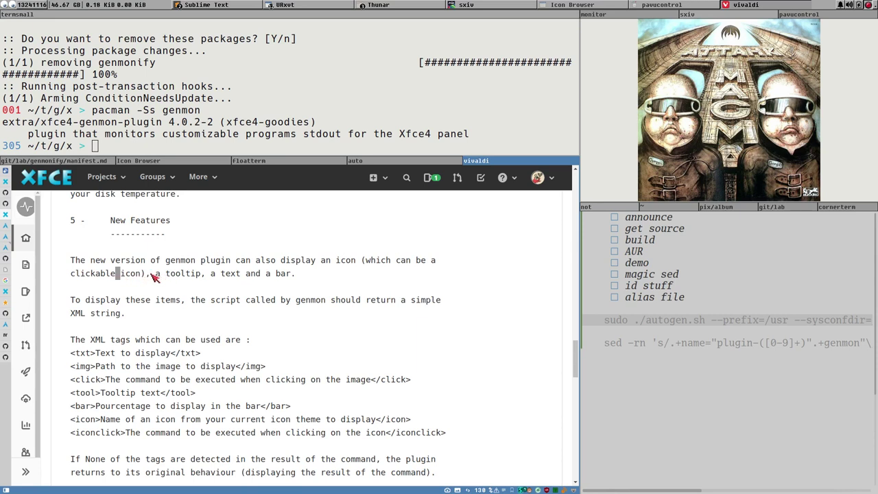
left_click_drag(153, 273, 272, 275)
double_click(283, 274)
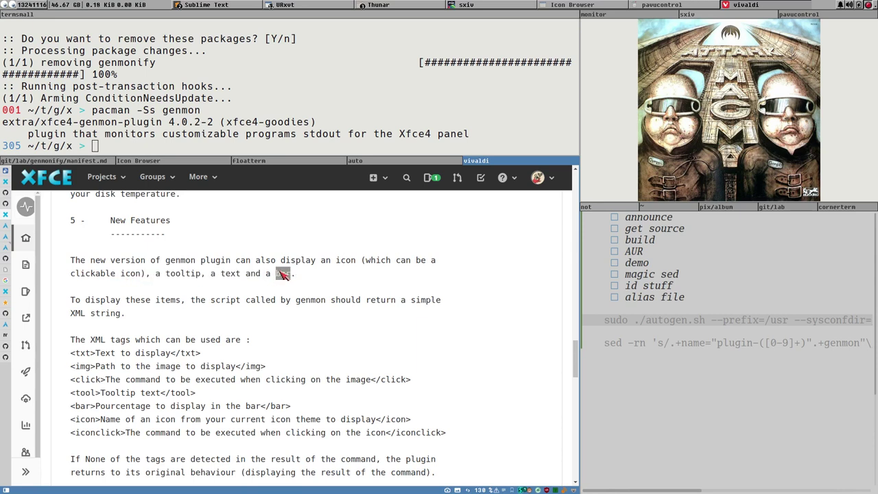
double_click(173, 275)
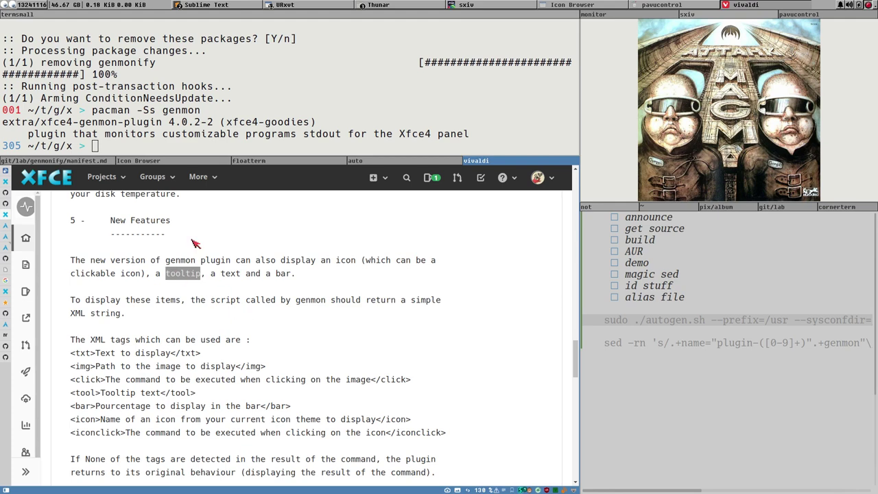
double_click(96, 122)
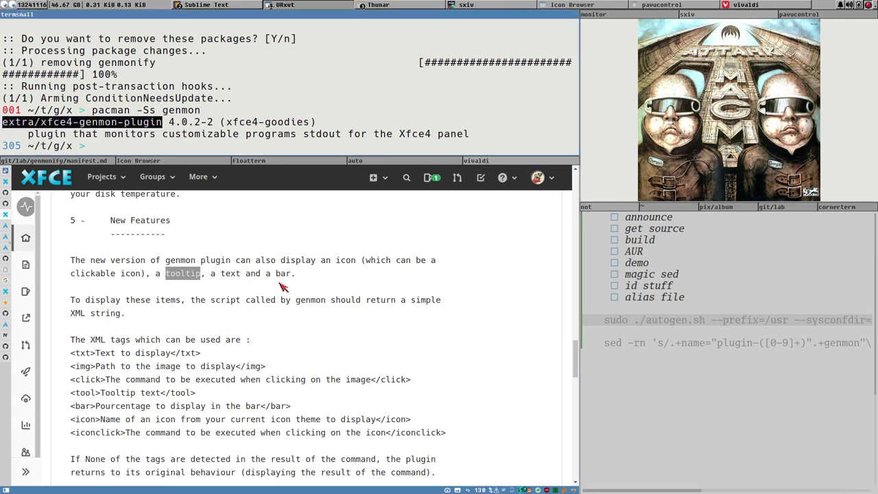
Step: Point out the icon feature and the img tag by highlighting them in the README's New Features section
scroll(268, 283, "down", 1)
scroll(261, 295, "up", 2)
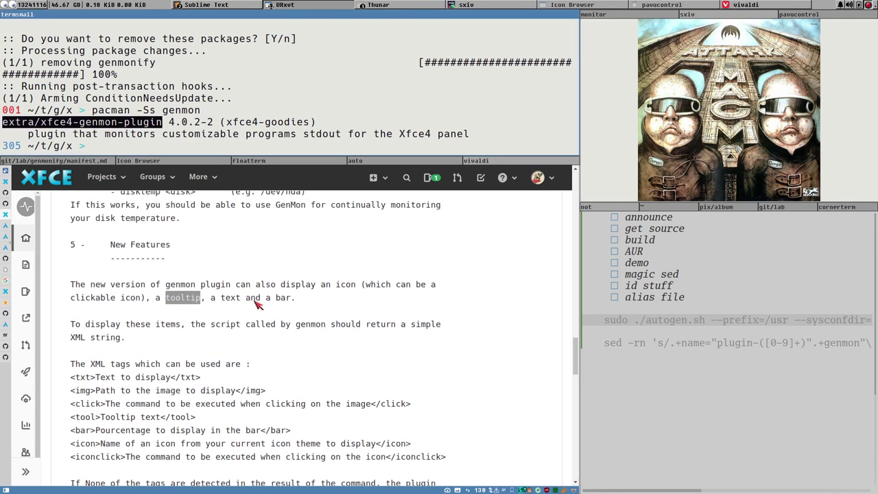
double_click(347, 284)
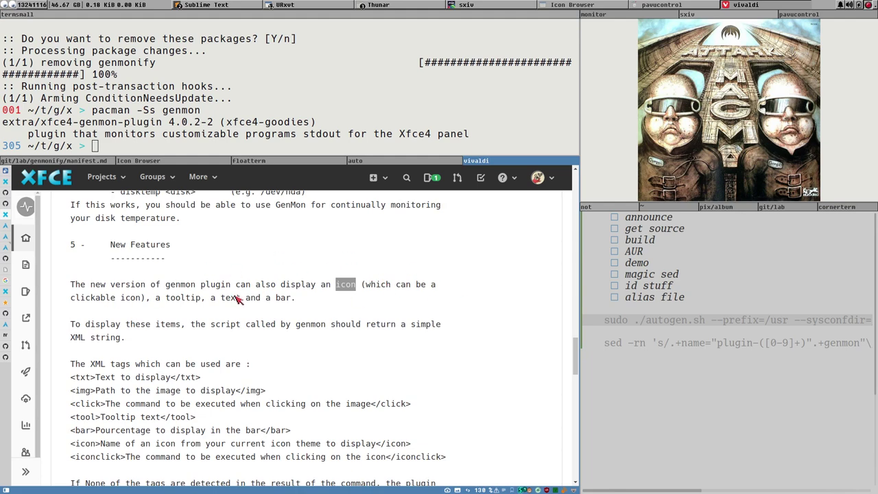
scroll(239, 304, "down", 3)
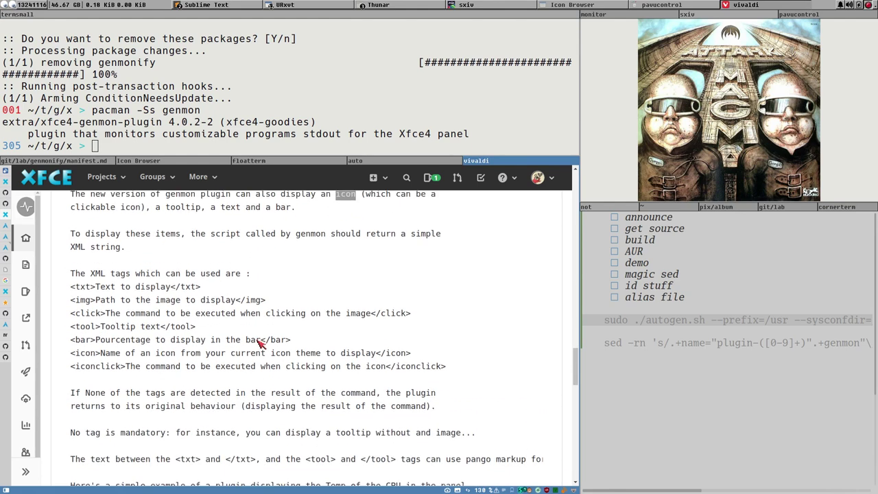
scroll(171, 329, "up", 2)
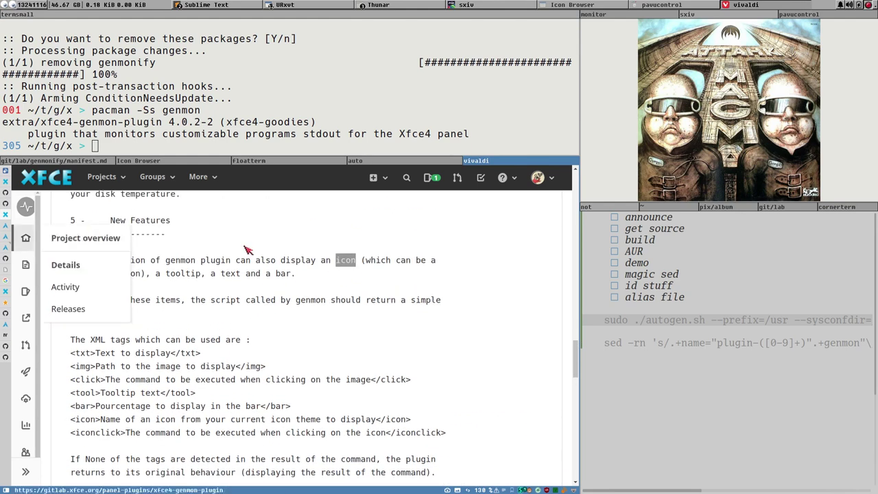
double_click(82, 367)
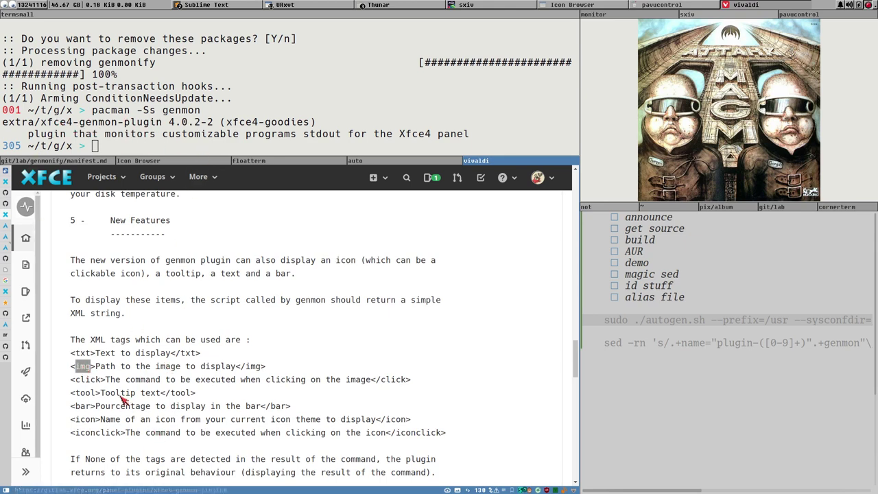
scroll(146, 388, "down", 1)
scroll(147, 387, "up", 2)
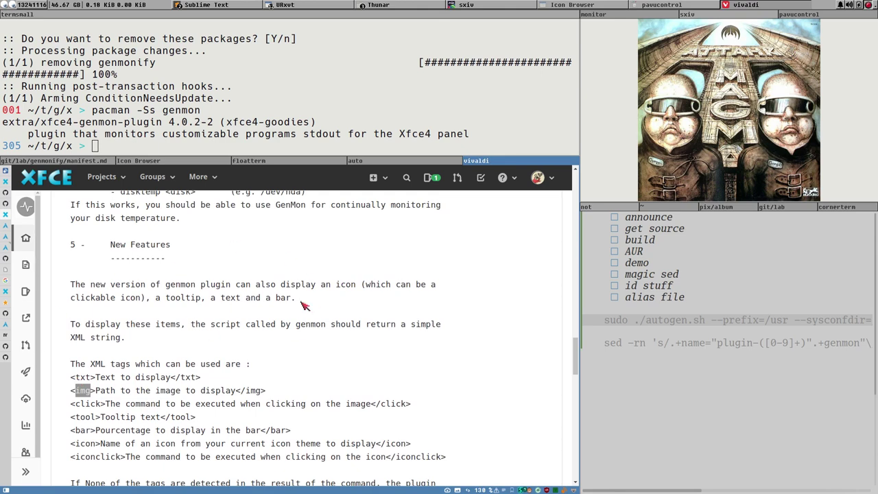
Step: Read through the README's XML tag list and the usage notes and example that follow it
scroll(247, 376, "down", 5)
scroll(302, 364, "up", 5)
scroll(213, 371, "down", 4)
scroll(301, 375, "down", 5)
scroll(303, 371, "up", 9)
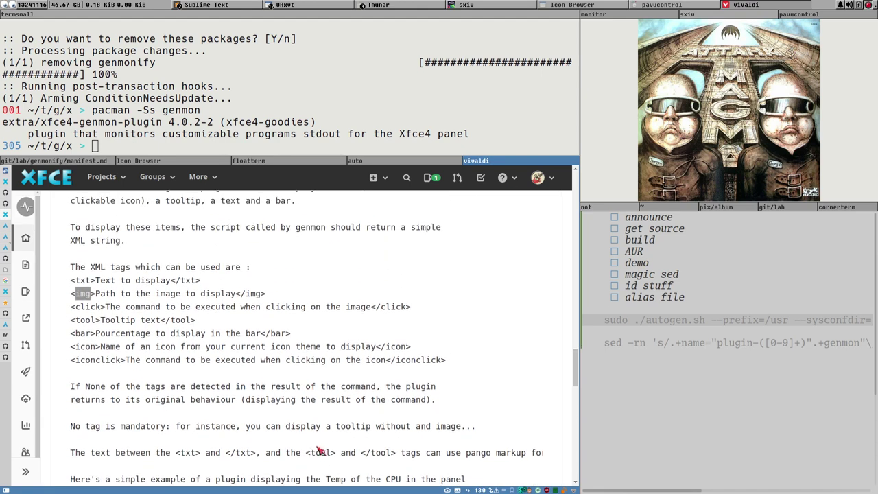
scroll(275, 359, "up", 5)
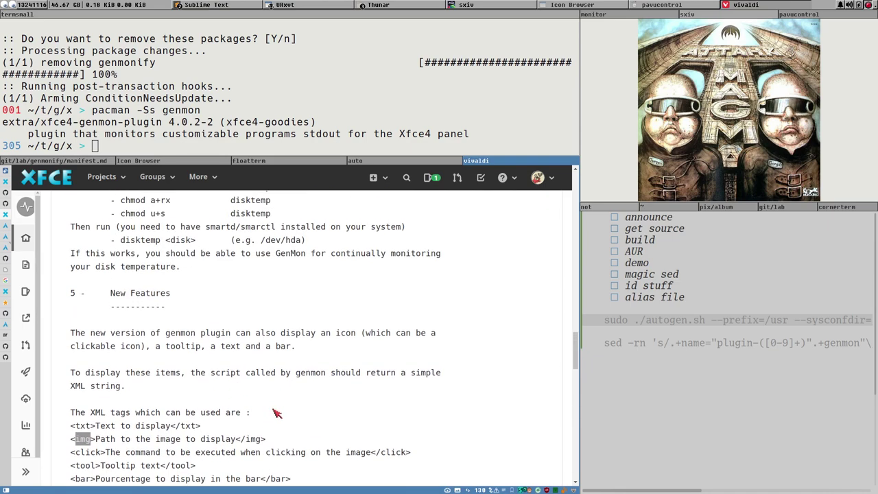
scroll(281, 288, "down", 3)
scroll(334, 408, "up", 1)
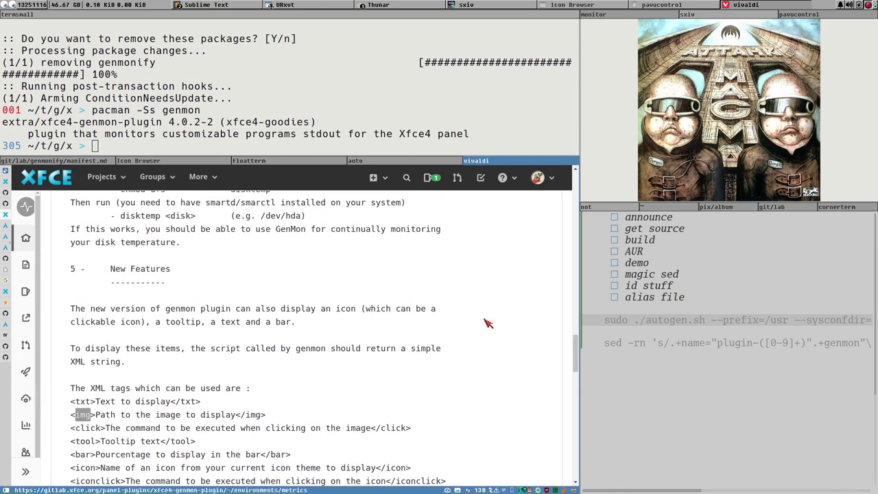
Step: Look over the project's front page and the README's New Features section once more, returning to the project header
left_click_drag(578, 364, 567, 179)
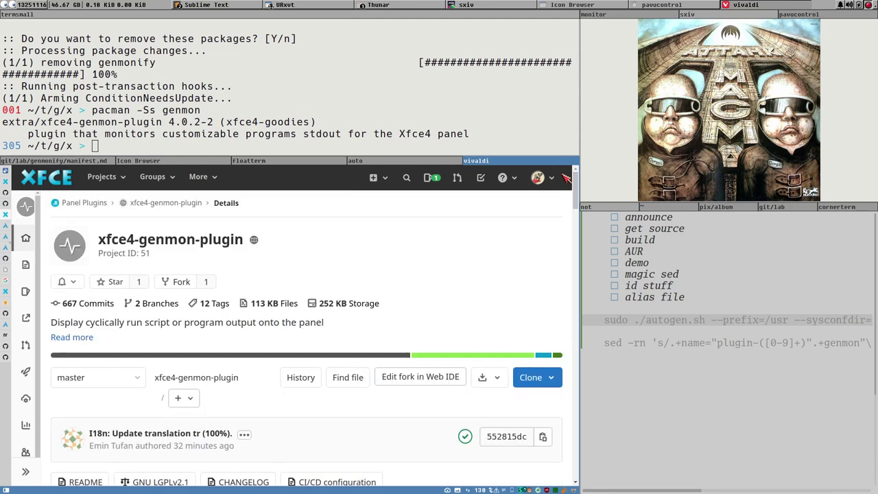
scroll(495, 312, "down", 2)
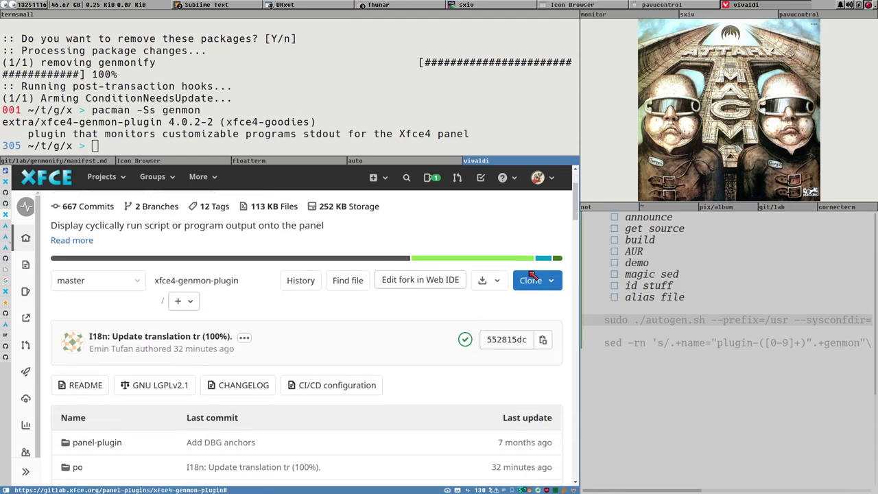
left_click_drag(578, 206, 339, 385)
scroll(187, 343, "up", 1)
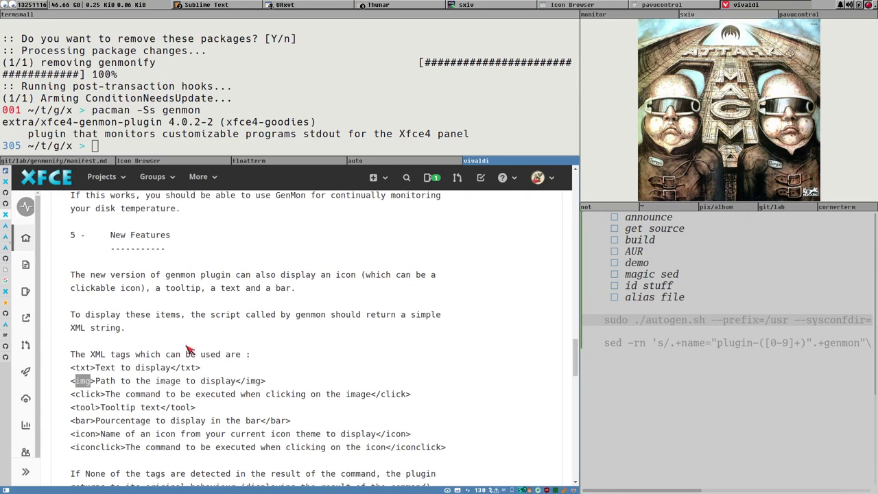
scroll(583, 353, "up", 2)
left_click_drag(590, 287, 590, 191)
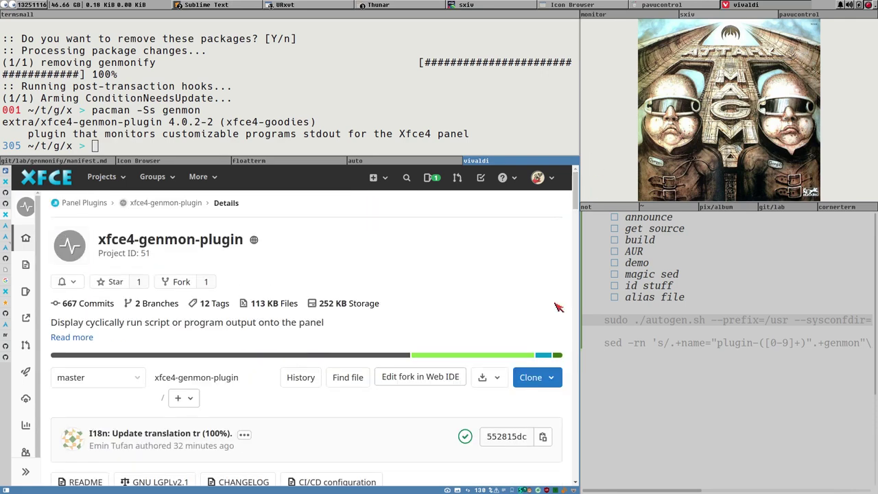
Step: Clone the plugin repository from its HTTPS address into ~/tmp/genmonk with git and change into that directory
left_click(542, 377)
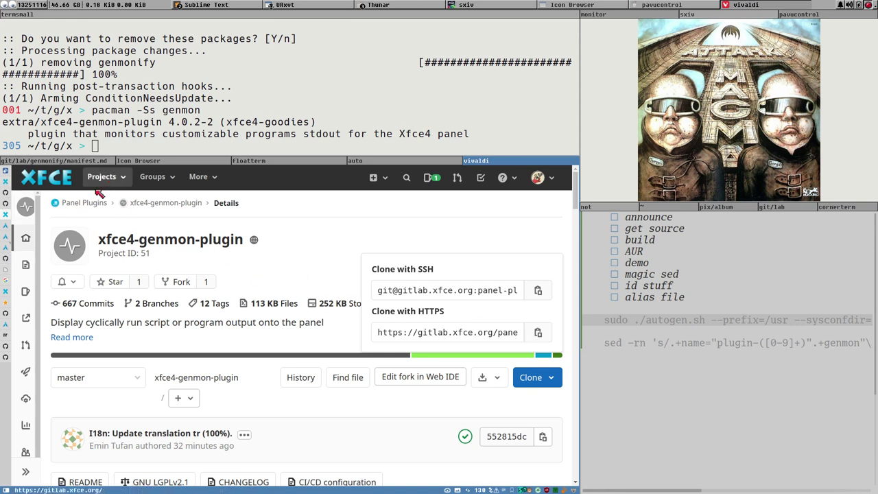
left_click(465, 335)
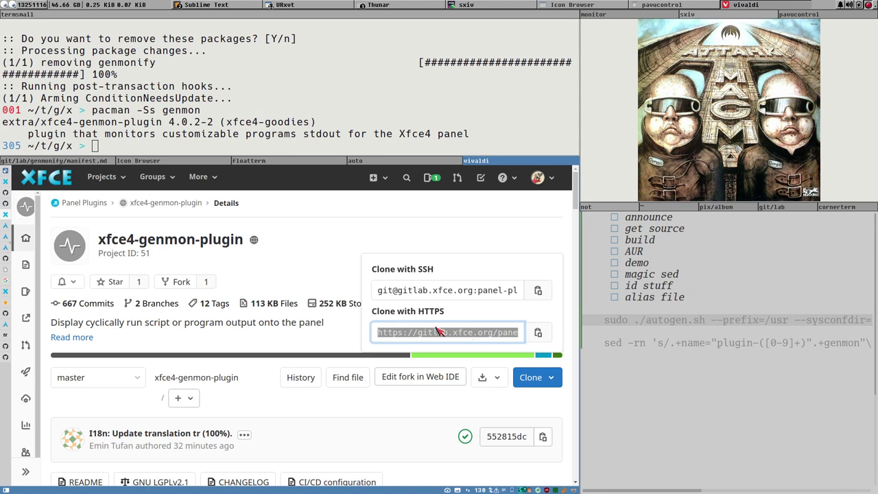
left_click(140, 144)
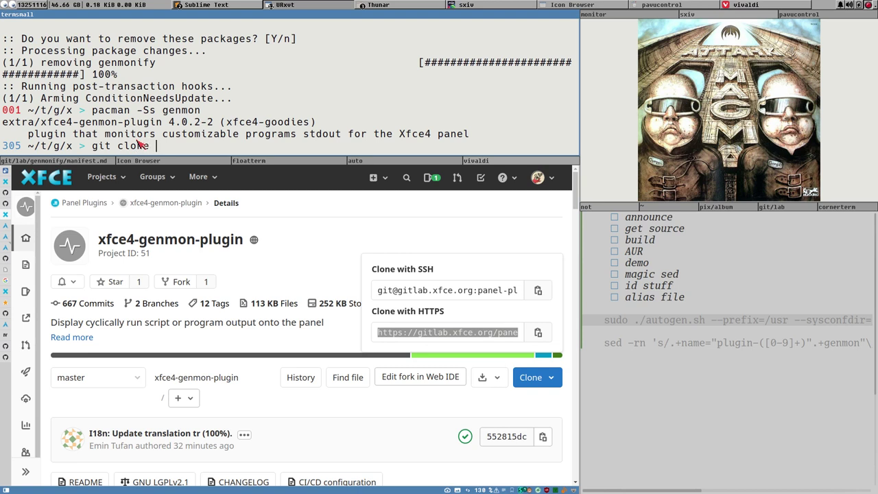
middle_click(140, 145)
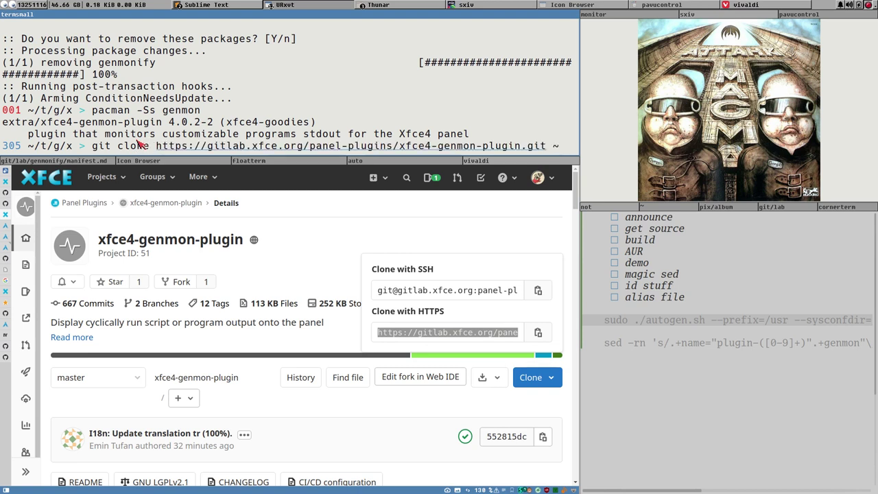
type("~/tmp/genmonk")
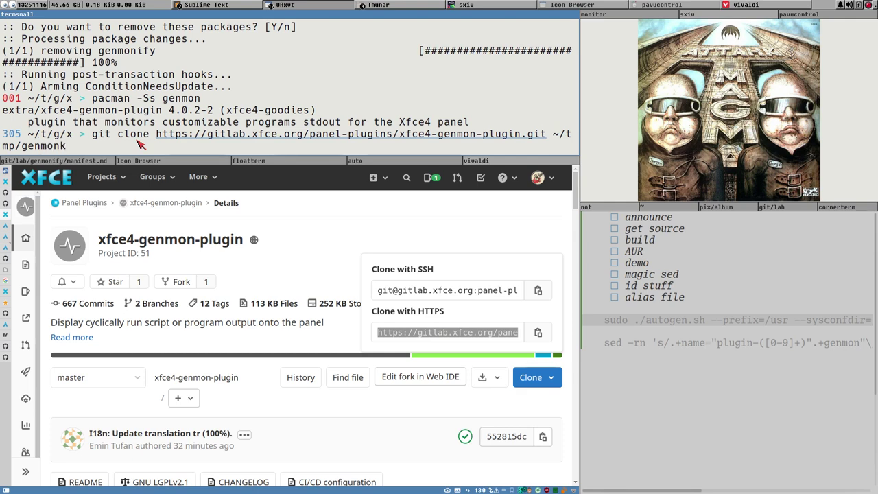
key("Return")
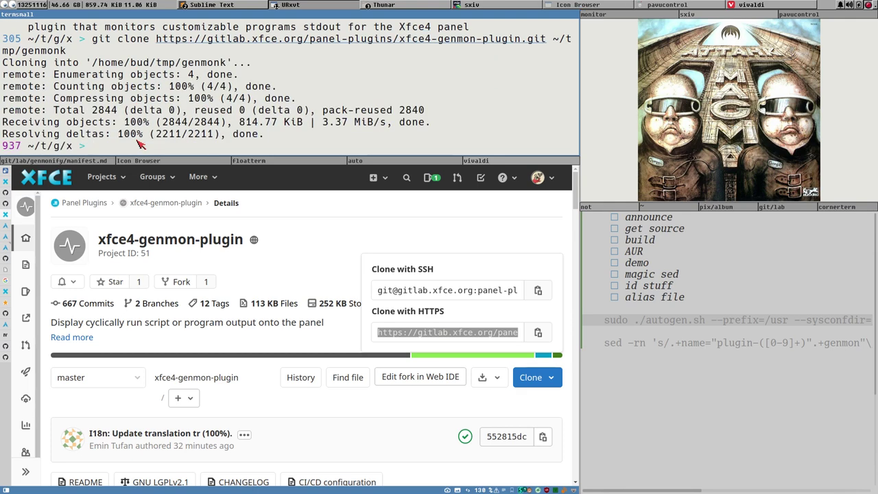
type("cd ~/tmp/genmonk")
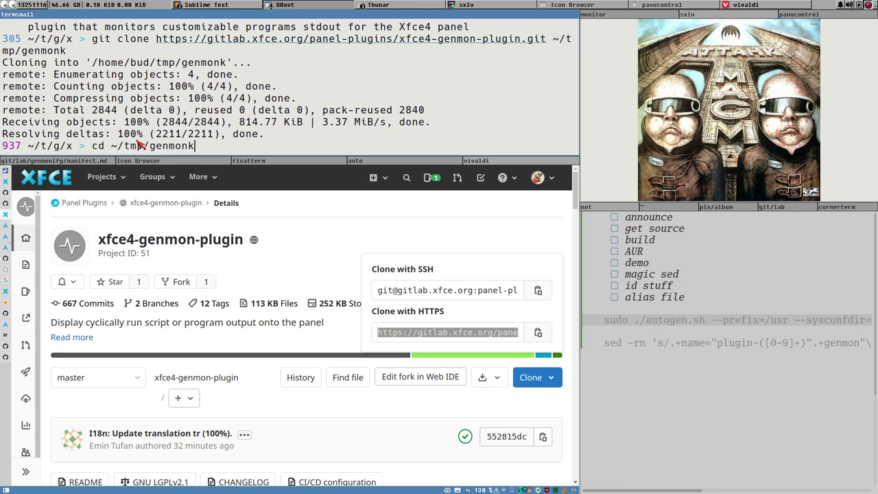
key("Return")
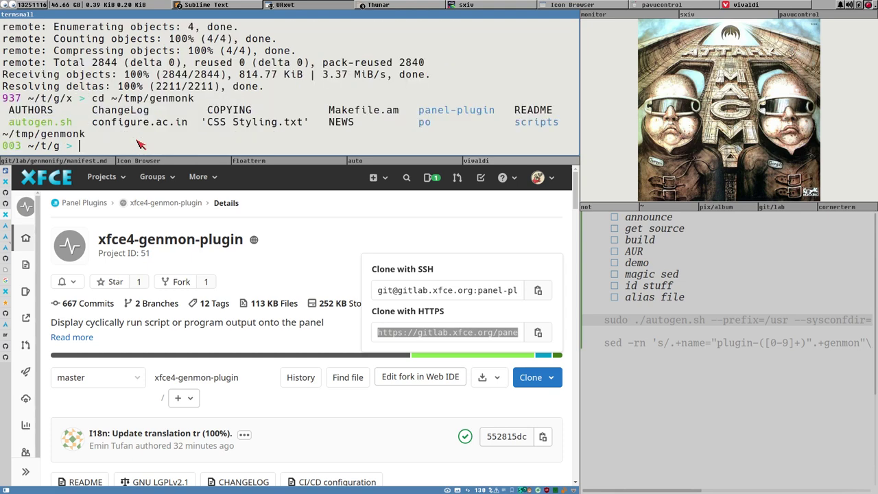
Step: Switch to the Thunar file manager, open the tmp/genmonk folder in the home directory and select autogen.sh
left_click(717, 207)
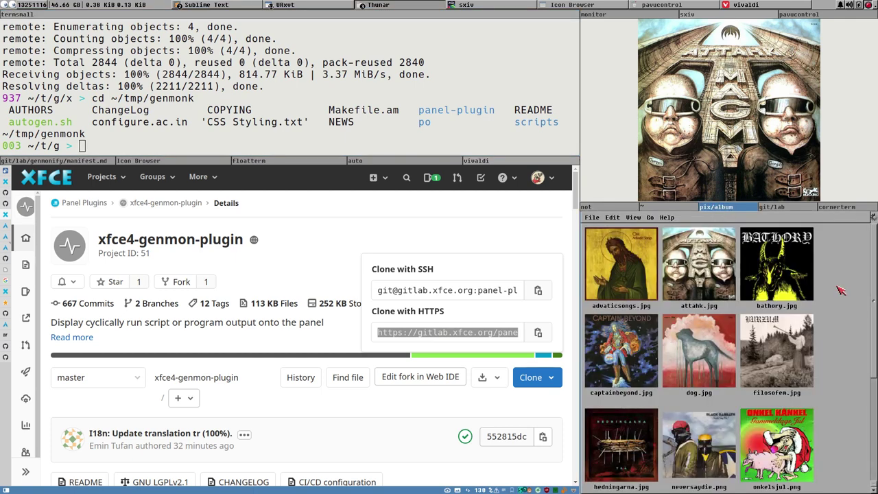
key("BackSpace")
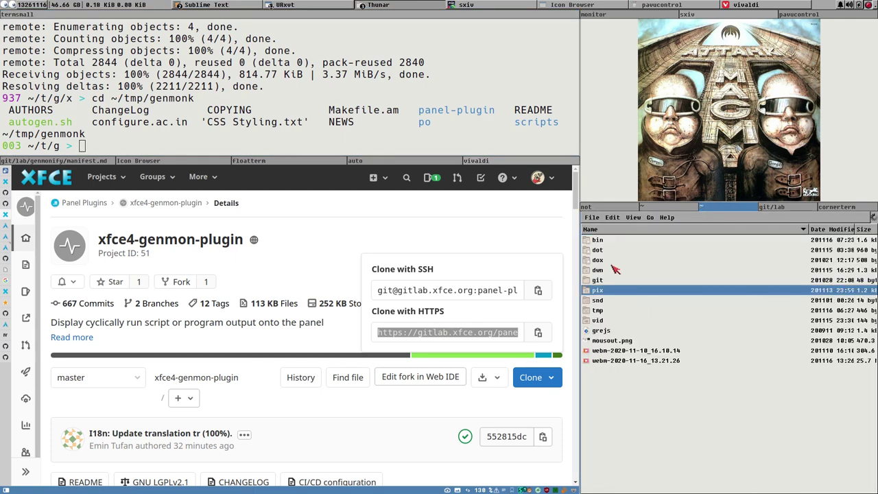
double_click(607, 310)
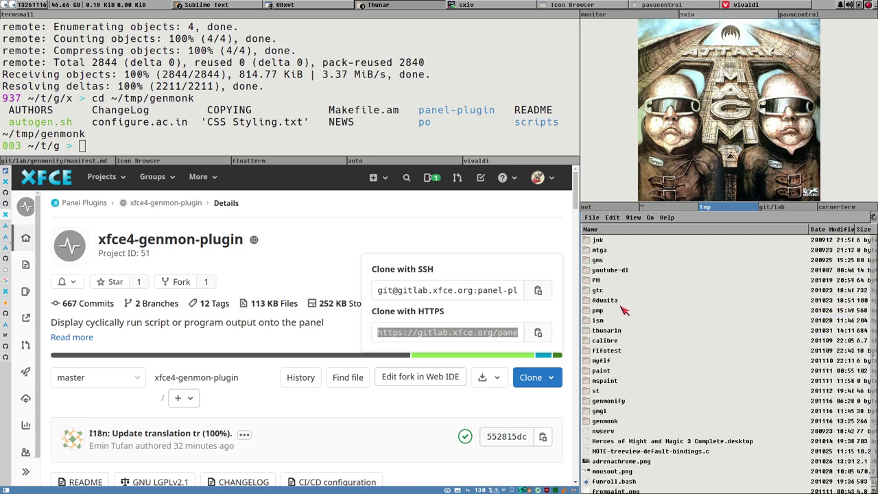
double_click(614, 424)
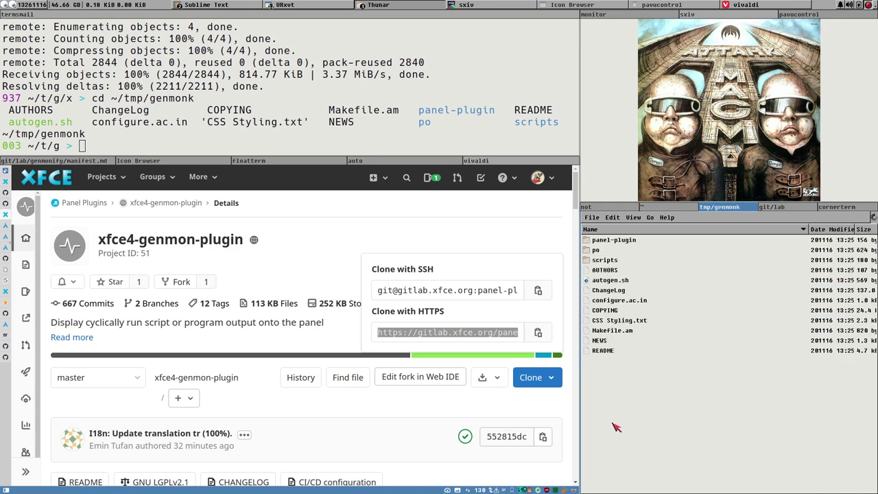
left_click(629, 284)
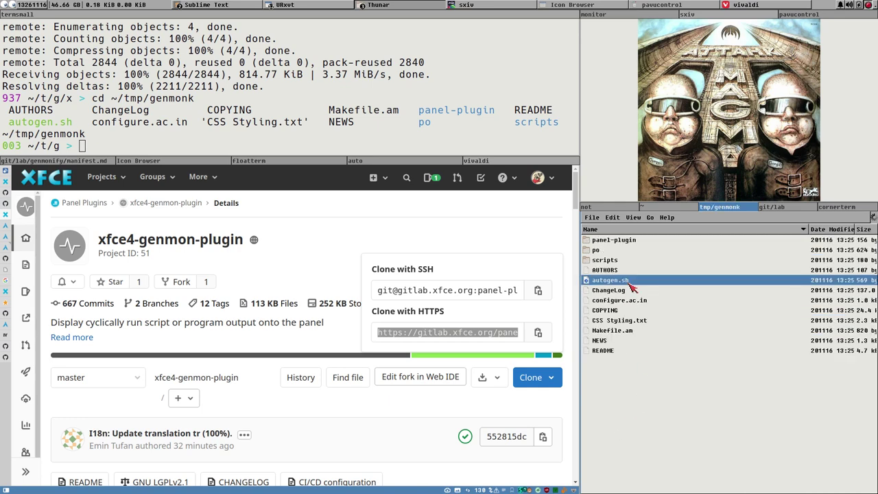
Step: Dismiss the clone popup and highlight the --prefix=/usr option and its /usr value in the autogen.sh command of the notes
left_click(374, 236)
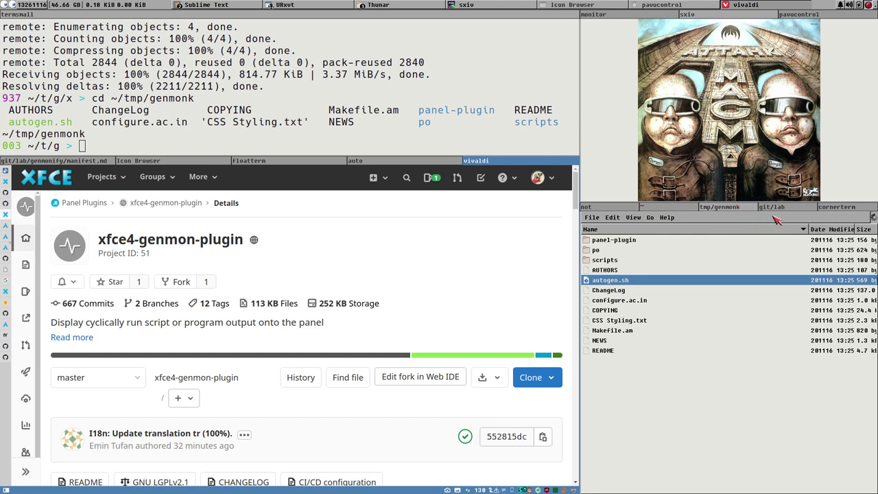
left_click(622, 207)
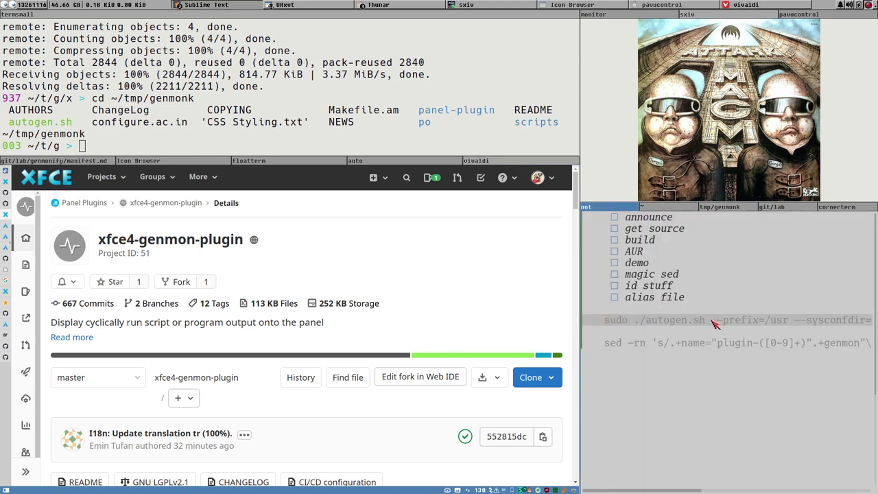
left_click_drag(711, 322, 789, 326)
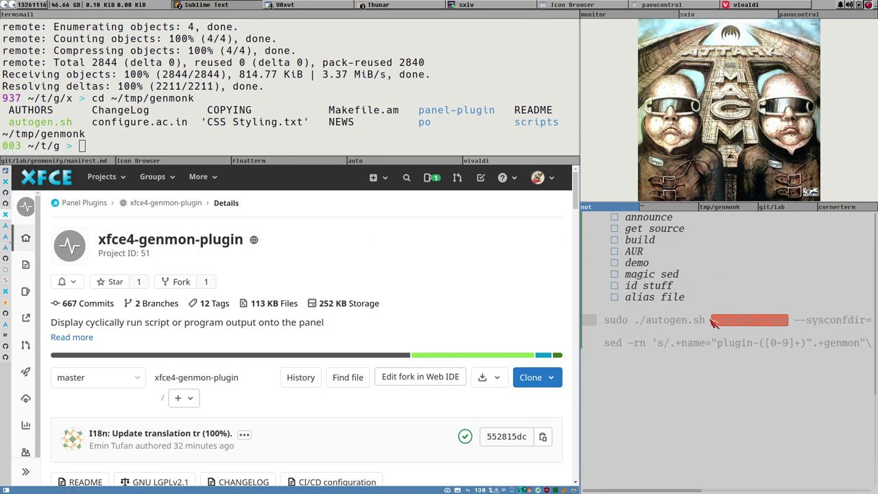
left_click_drag(713, 328, 789, 326)
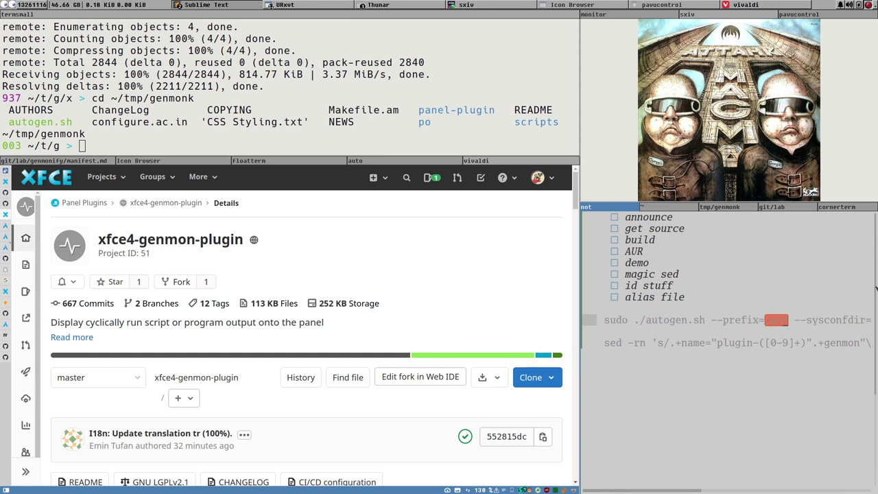
Step: Copy the whole sudo ./autogen.sh command from the notes, through --disable-static, and paste it at the terminal prompt in ~/tmp/genmonk
left_click_drag(609, 328, 722, 322)
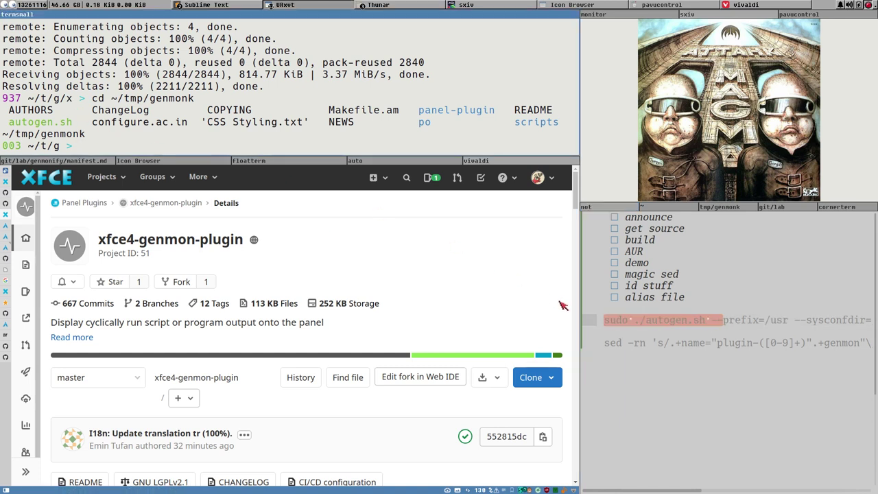
left_click(611, 323)
key("x")
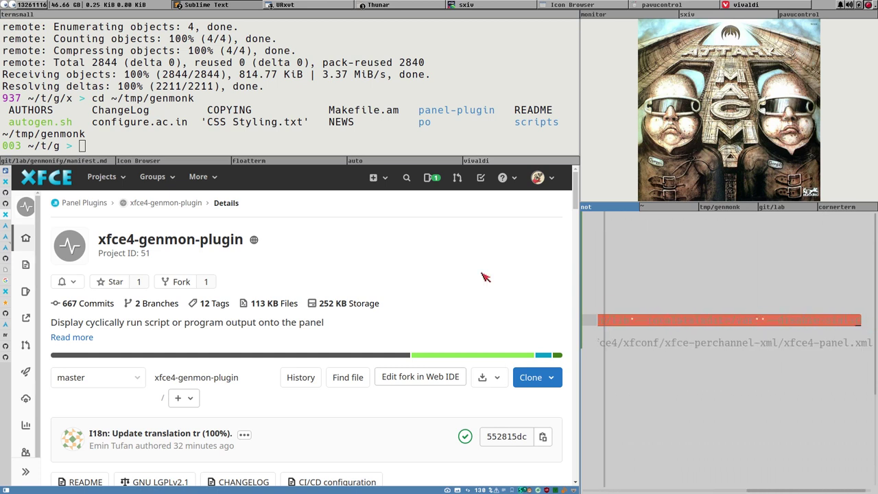
left_click(147, 138)
middle_click(147, 138)
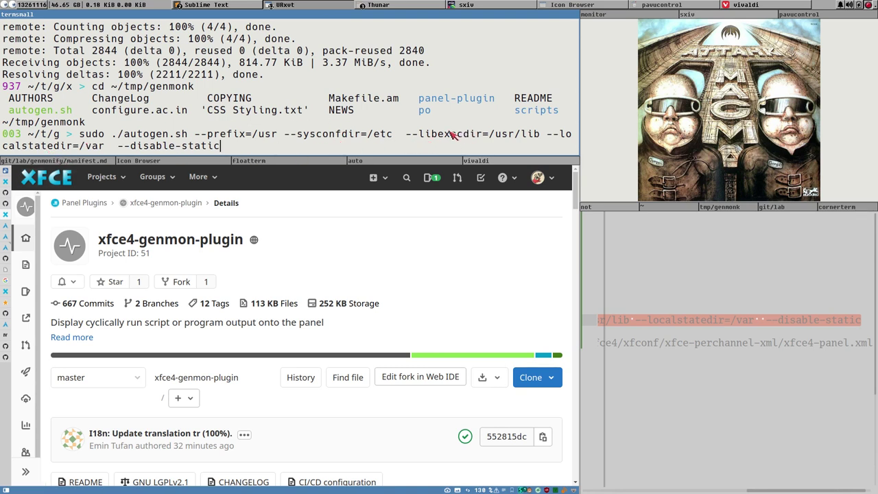
Step: Point out the --prefix option and sudo in the pasted autogen.sh command, clear the highlighting and run the command
left_click_drag(232, 132, 224, 134)
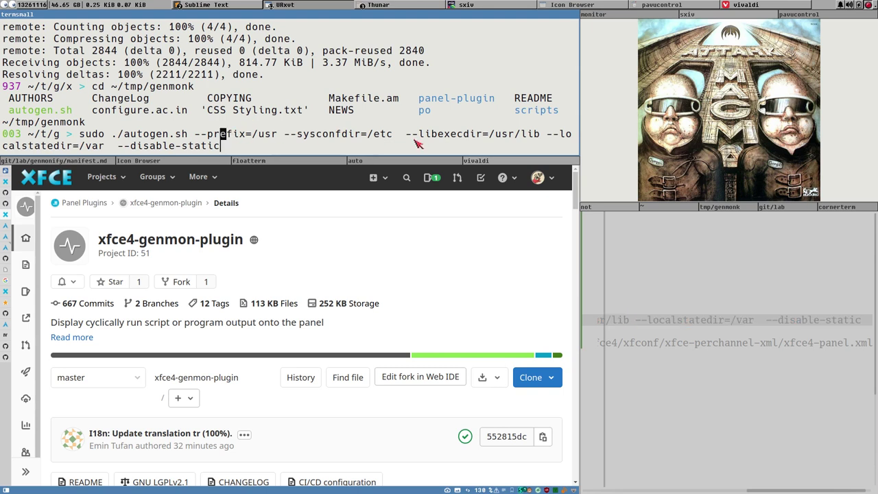
double_click(148, 147)
left_click(228, 137)
double_click(94, 135)
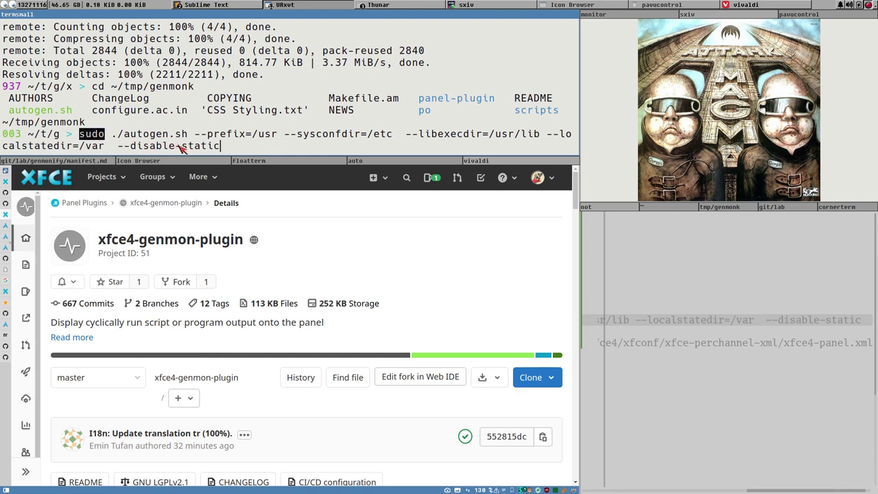
left_click(260, 148)
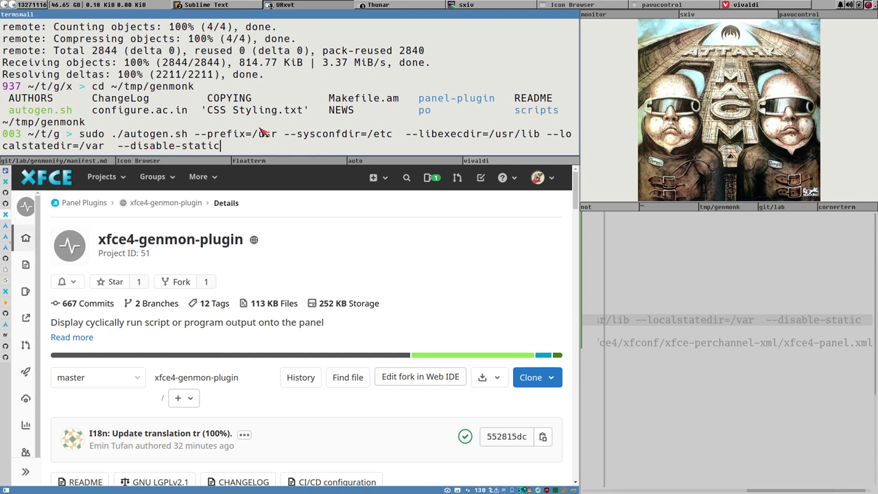
key("Return")
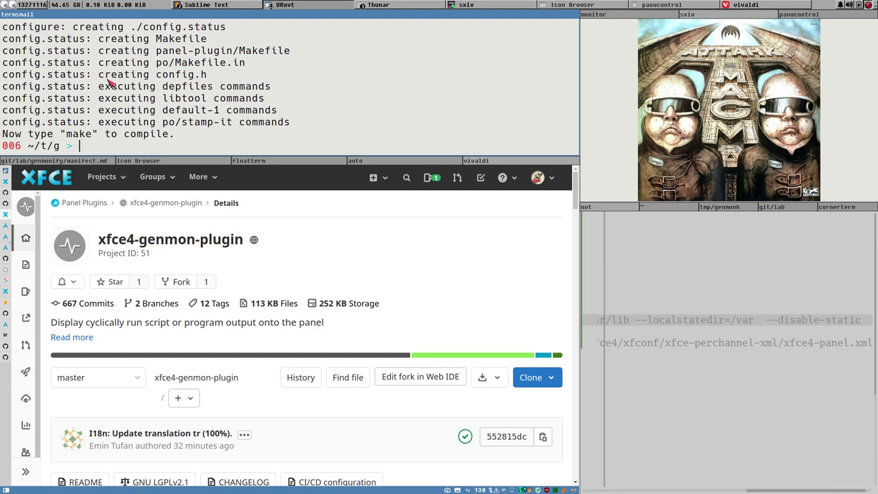
Step: Highlight Makefile in the configure output, compile the plugin with sudo make and install it with sudo make install
double_click(167, 43)
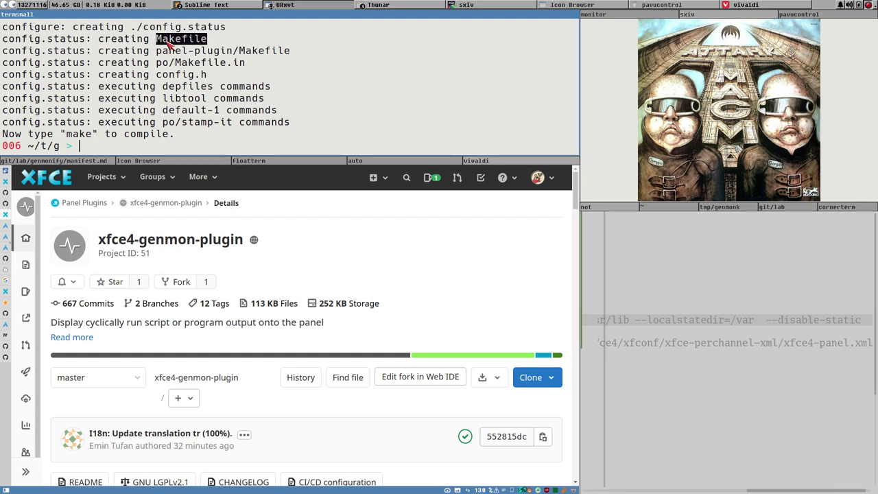
left_click(174, 140)
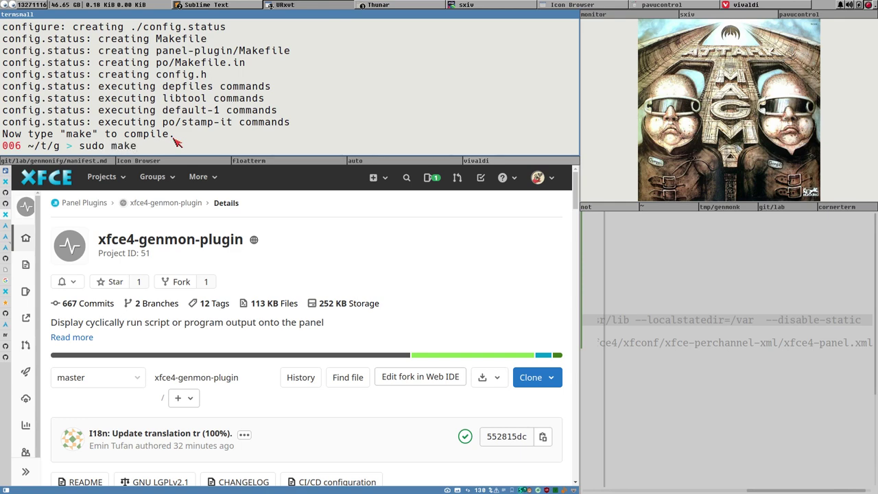
key("Return")
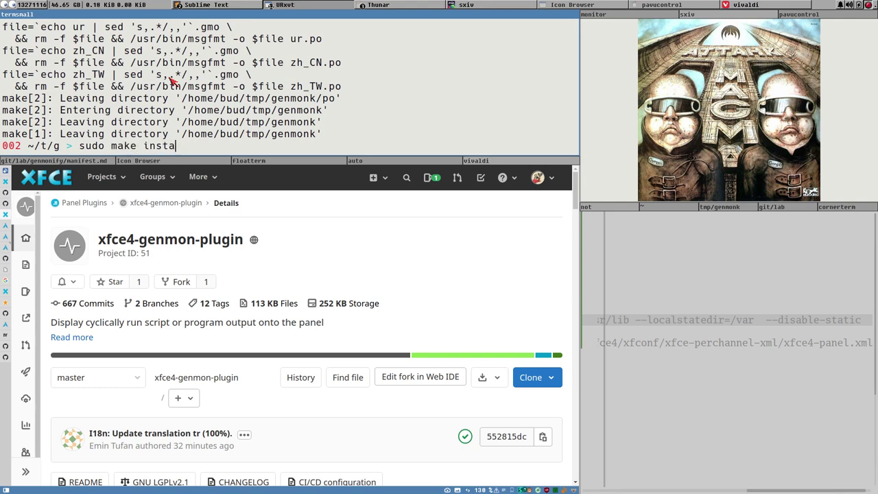
key("Return")
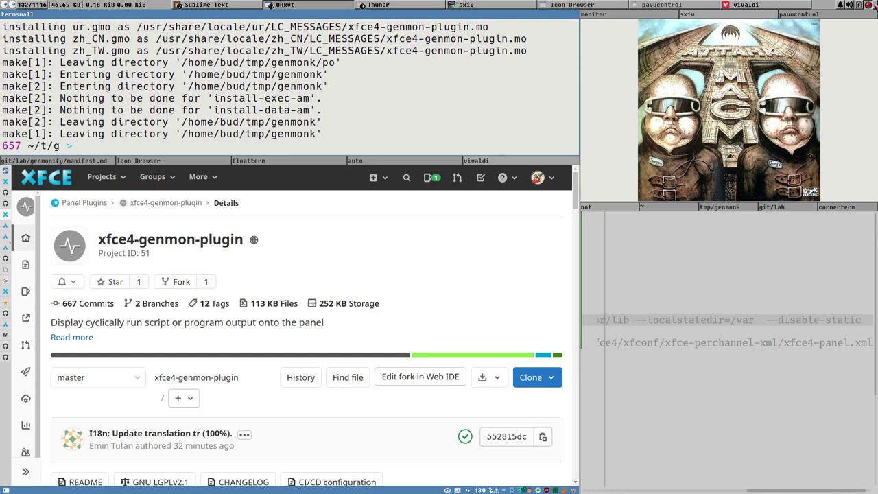
Step: Search the panel's new items for "ge" and add the Generic Monitor to the panel
right_click(826, 8)
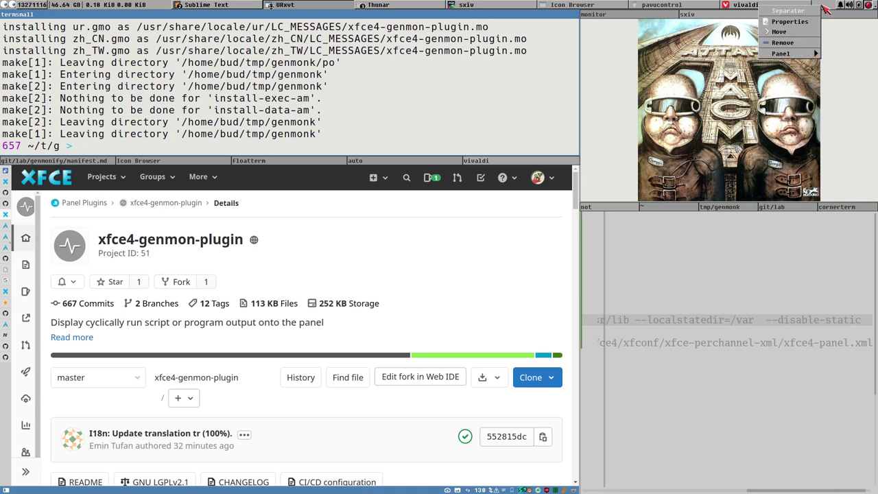
mouse_move(800, 55)
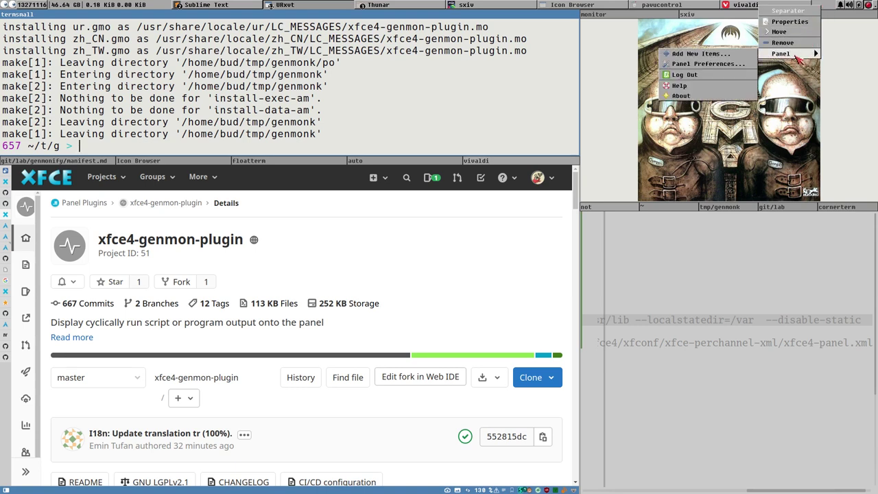
left_click(717, 55)
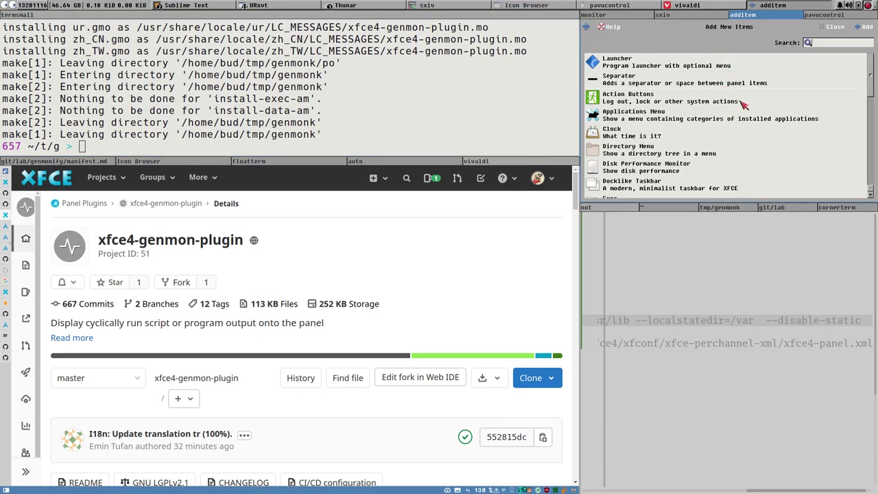
type("ge")
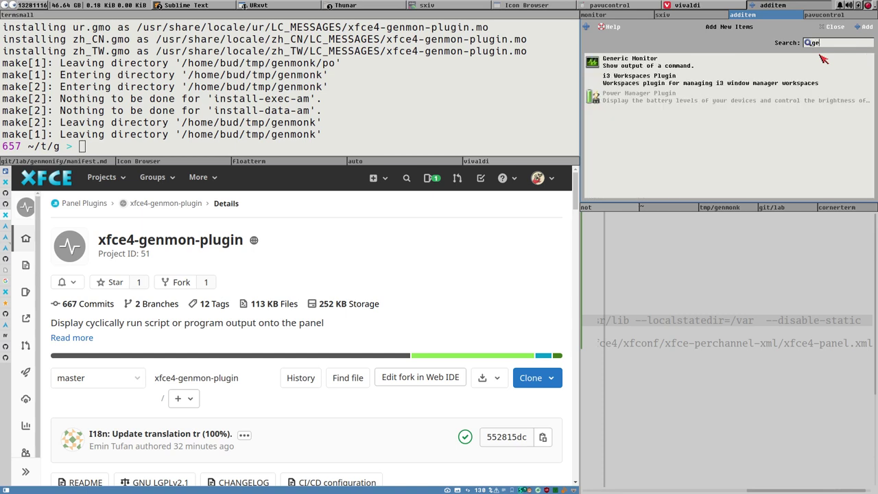
left_click(648, 69)
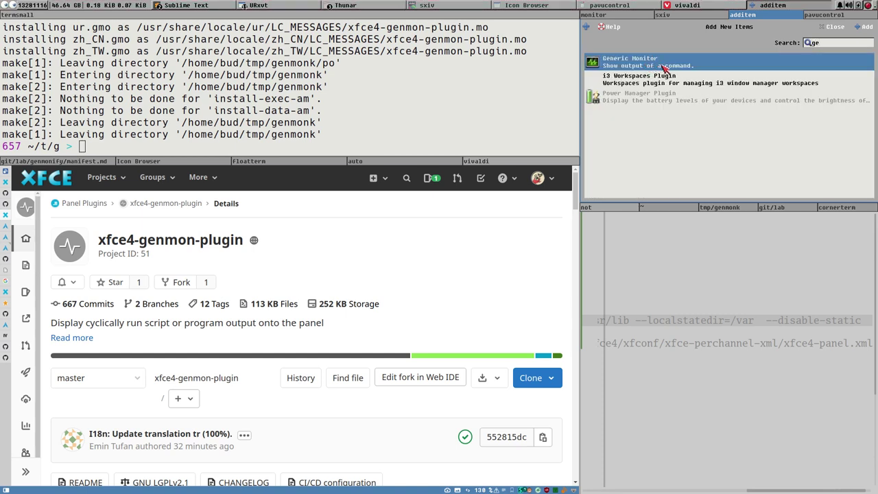
double_click(676, 67)
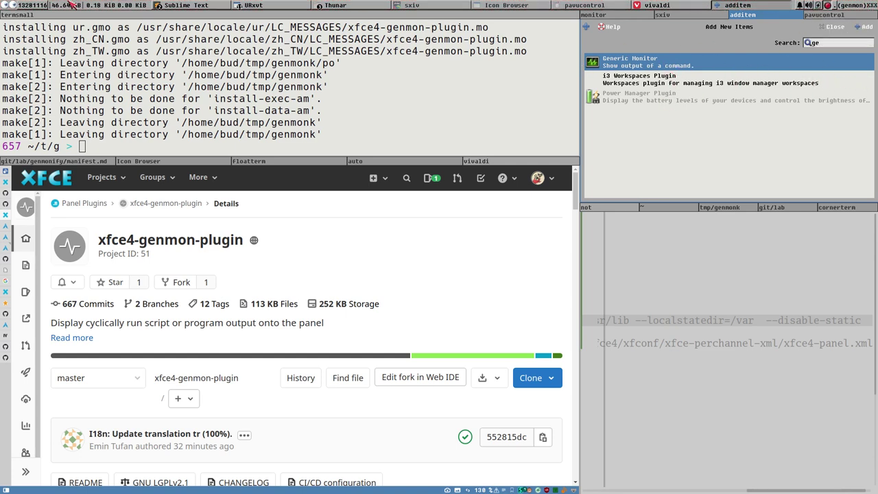
Step: Open the preferences of Panel 1 and move the Generic Monitor to the top of its item list
right_click(138, 6)
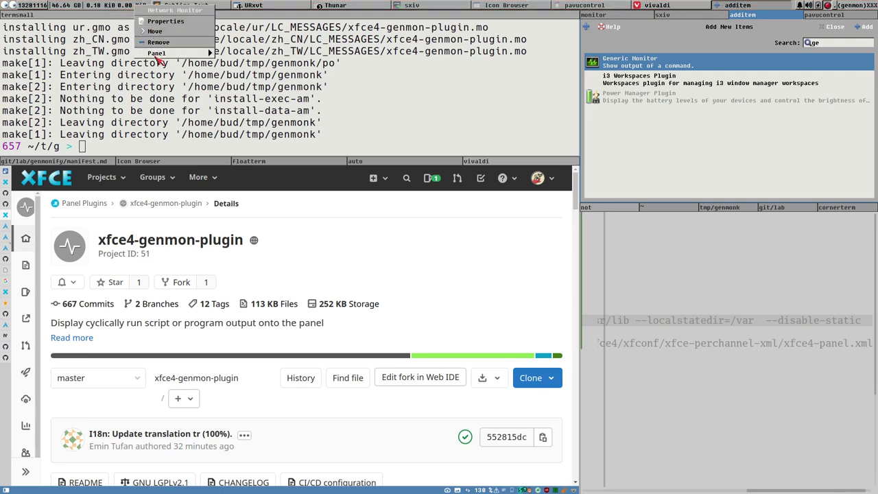
mouse_move(171, 53)
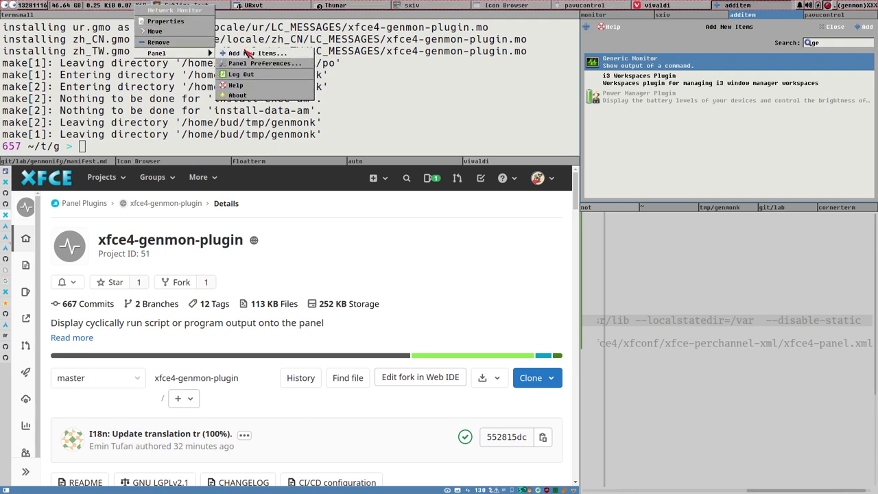
left_click(293, 64)
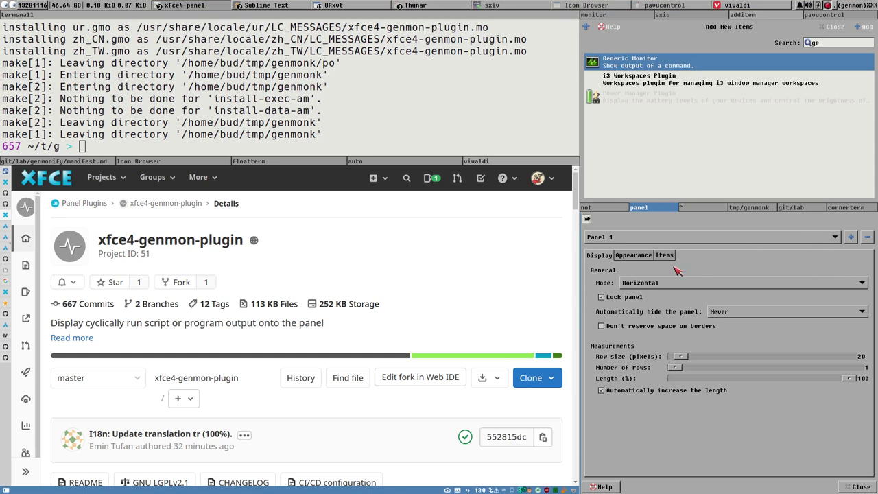
left_click(665, 255)
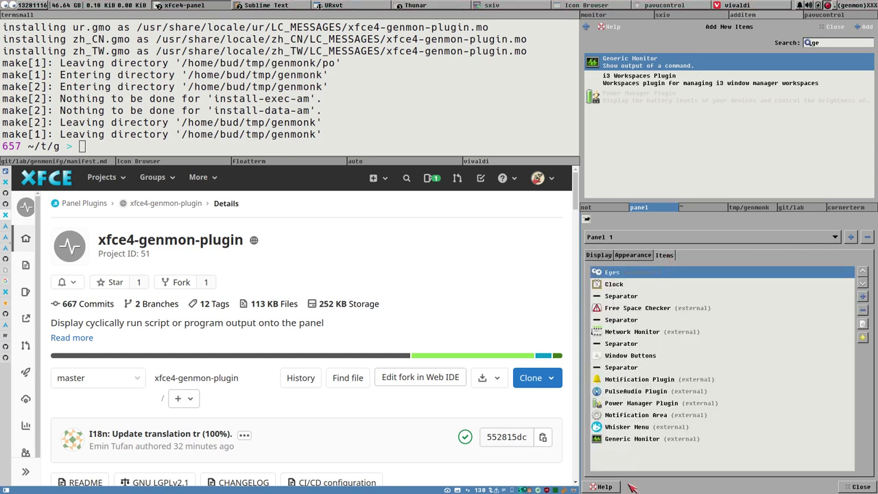
left_click_drag(639, 440, 639, 274)
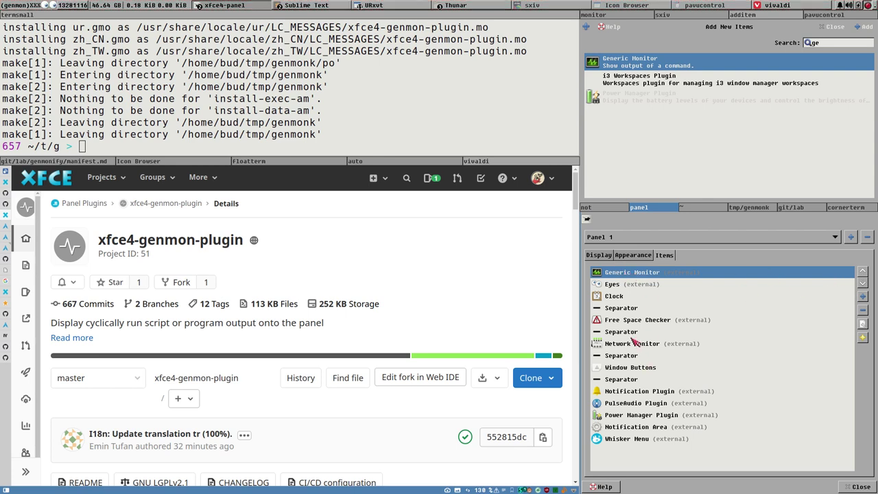
Step: Configure the Generic Monitor with the command date +%S, no label and a period of 2 seconds, and save it
left_click(865, 325)
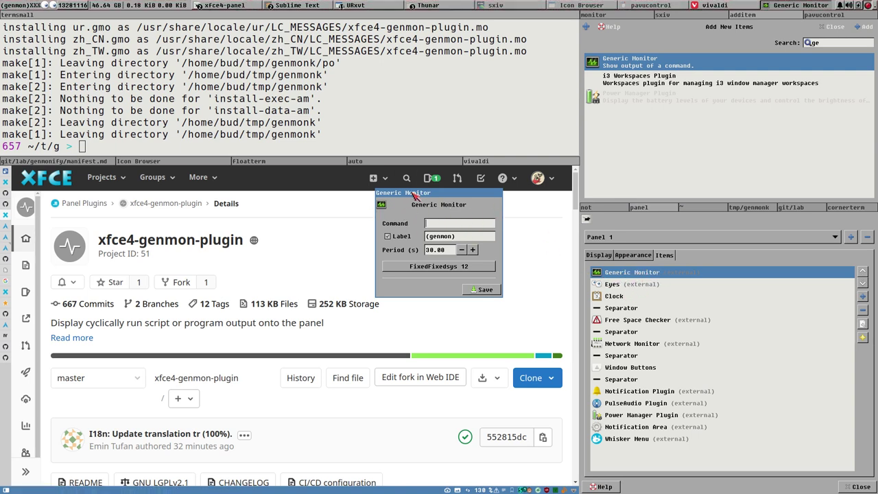
key("Escape")
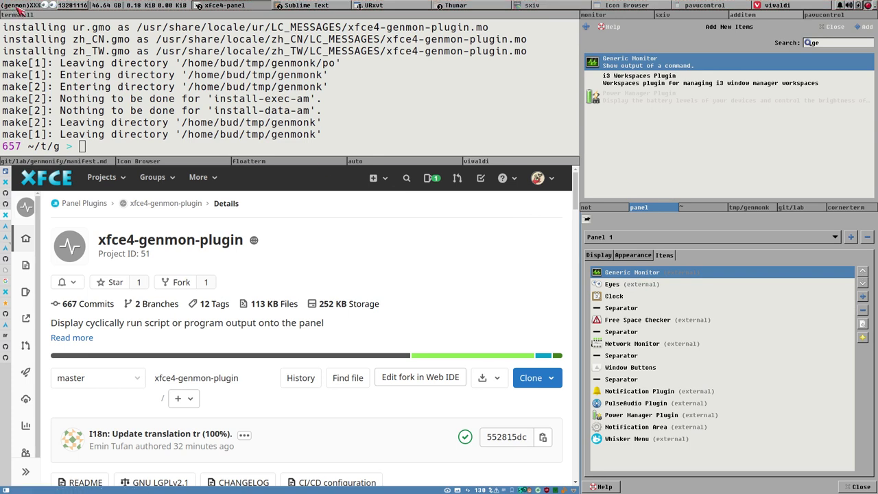
right_click(19, 8)
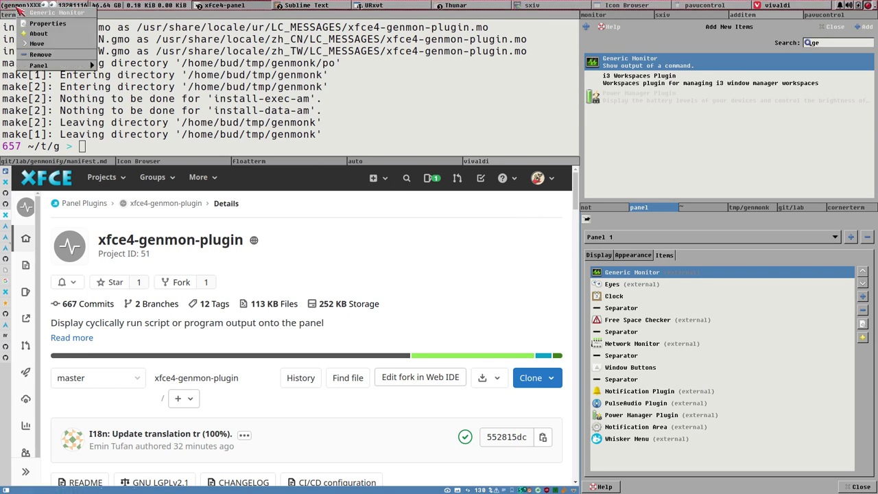
left_click(48, 23)
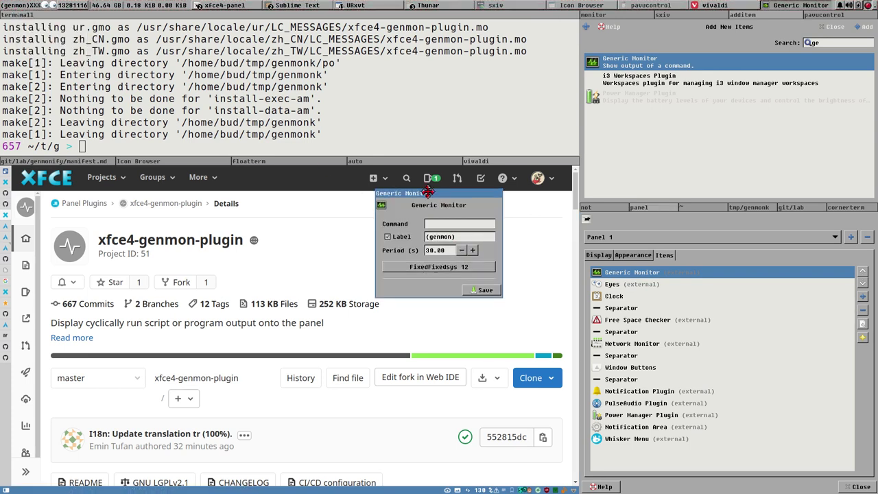
left_click_drag(427, 193, 448, 228)
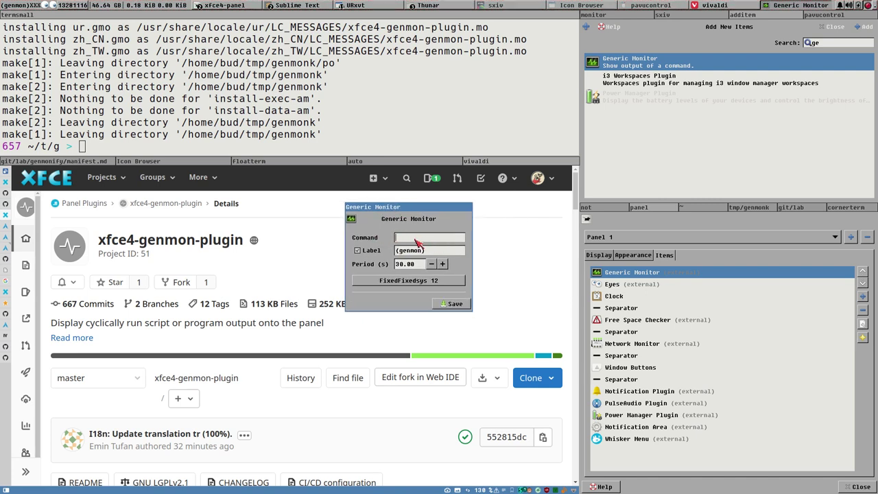
left_click(358, 252)
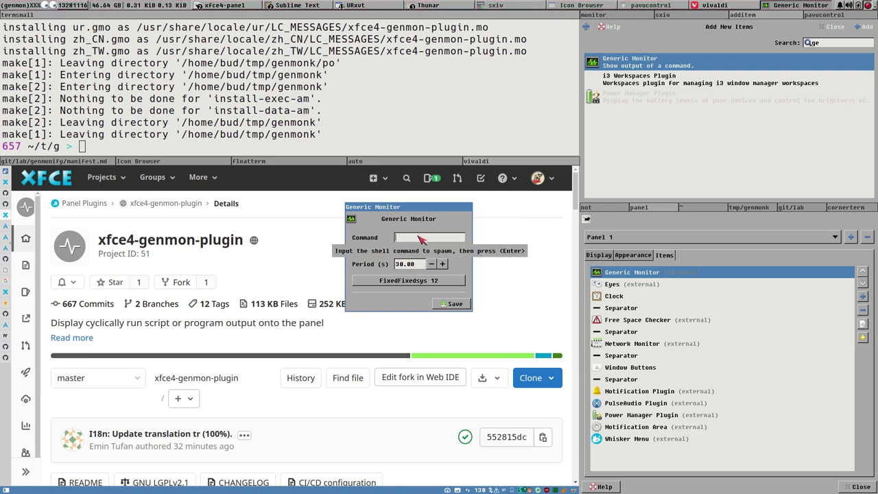
type("date +")
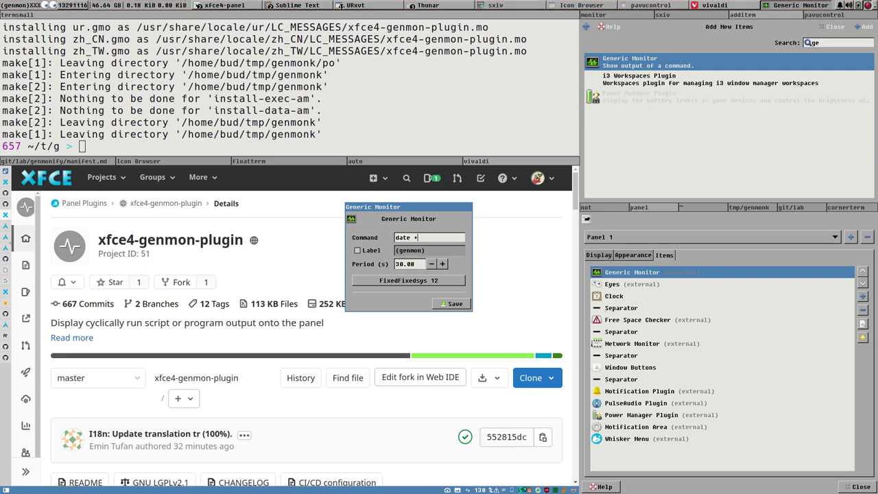
type("%S")
double_click(406, 265)
type("2")
left_click(451, 305)
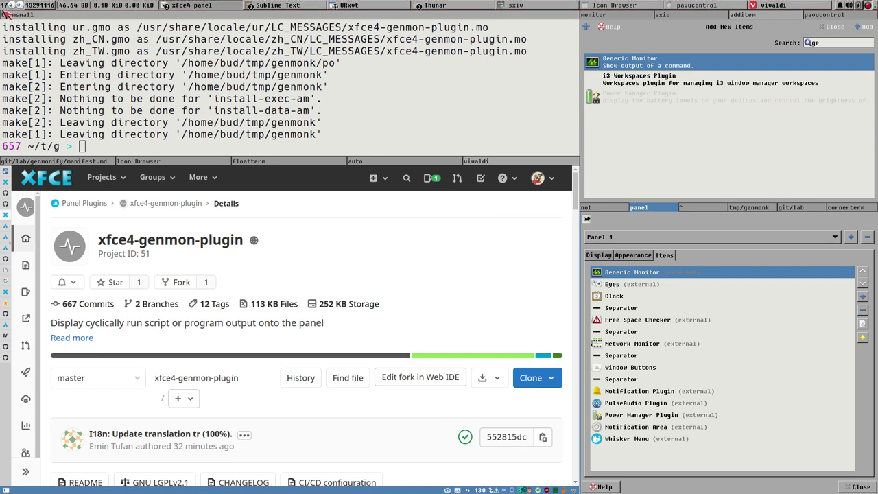
Step: Reopen the Generic Monitor's properties, move the dialog clear of the page text and highlight its command
right_click(4, 4)
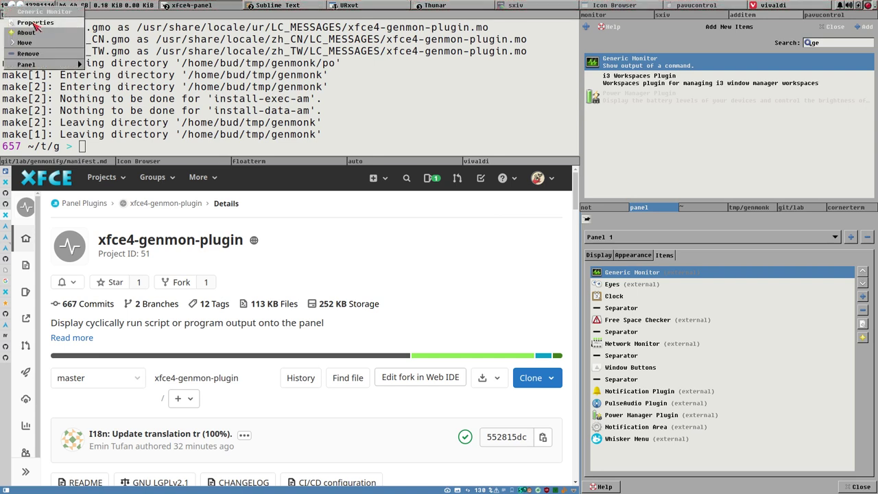
left_click(35, 25)
left_click_drag(445, 193, 508, 263)
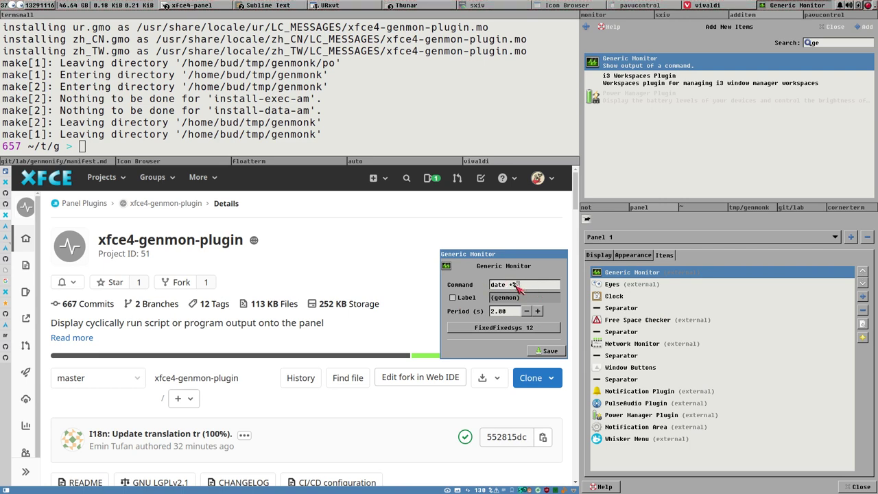
left_click_drag(522, 287, 460, 288)
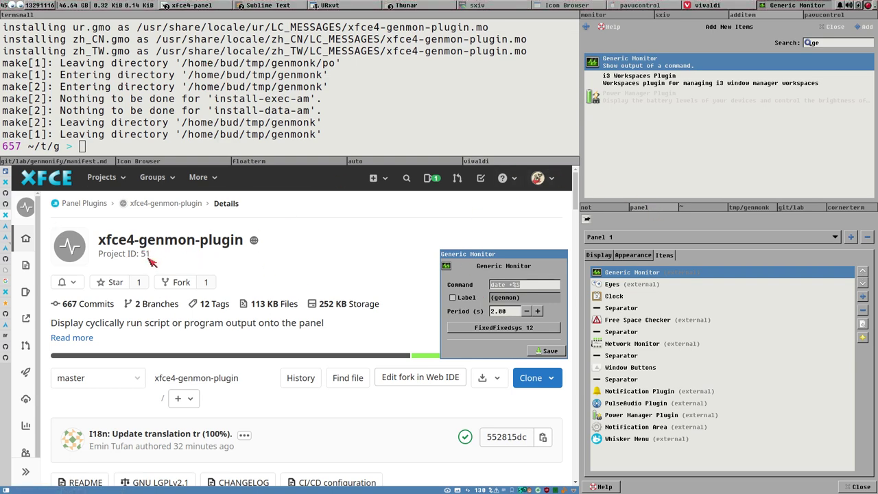
Step: Find the supported XML tags in the plugin's README and highlight the whole list from <txt> to <iconclick>
scroll(295, 302, "down", 3)
scroll(295, 302, "down", 20)
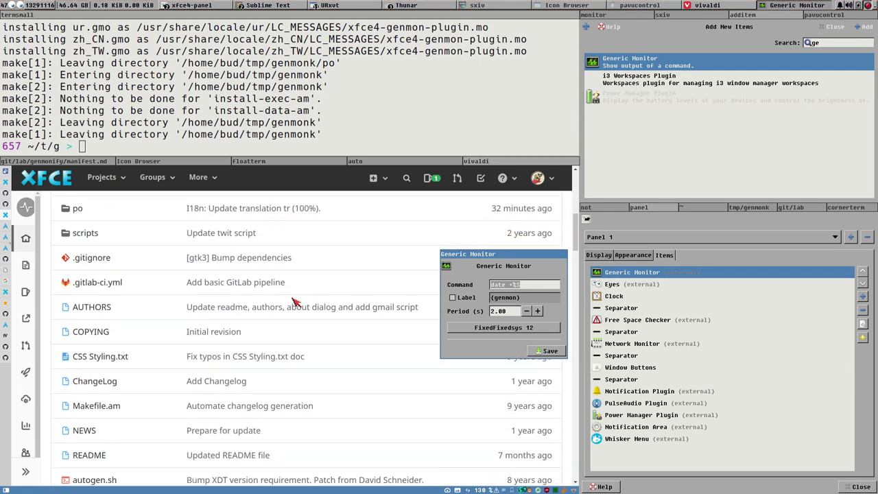
scroll(296, 302, "down", 20)
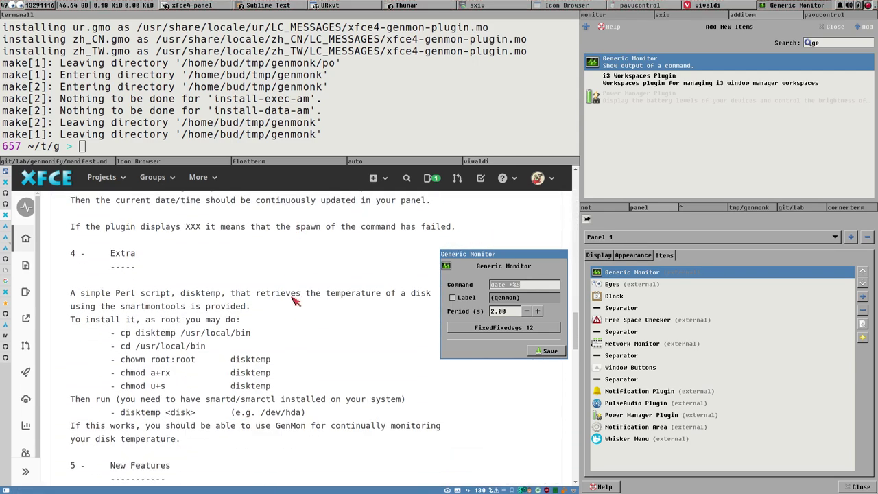
scroll(295, 302, "down", 5)
scroll(295, 302, "up", 5)
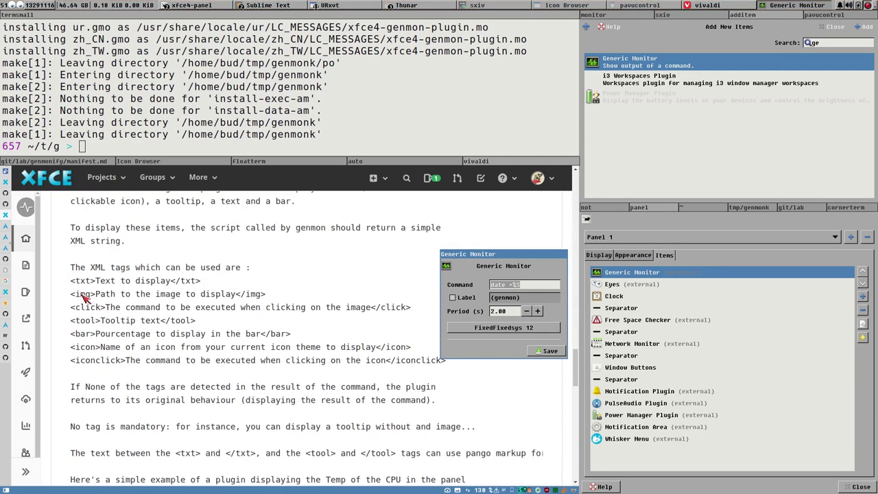
double_click(83, 282)
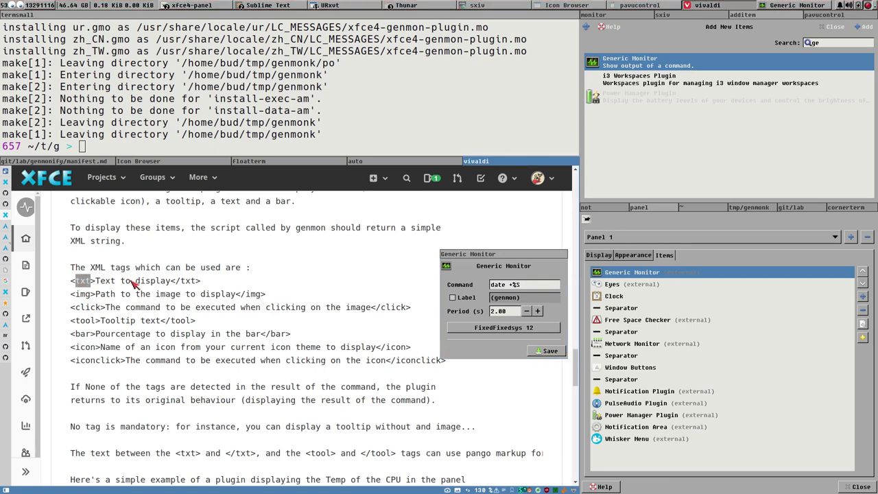
left_click(86, 298)
double_click(82, 295)
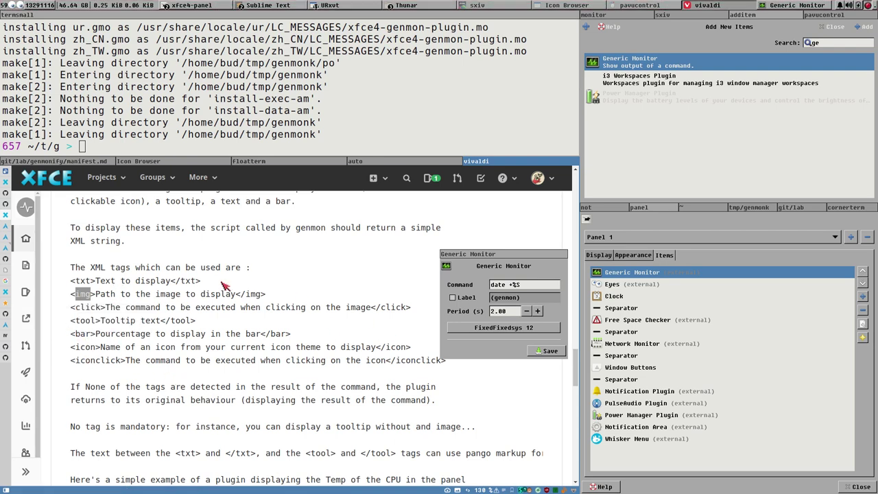
left_click_drag(69, 283, 436, 369)
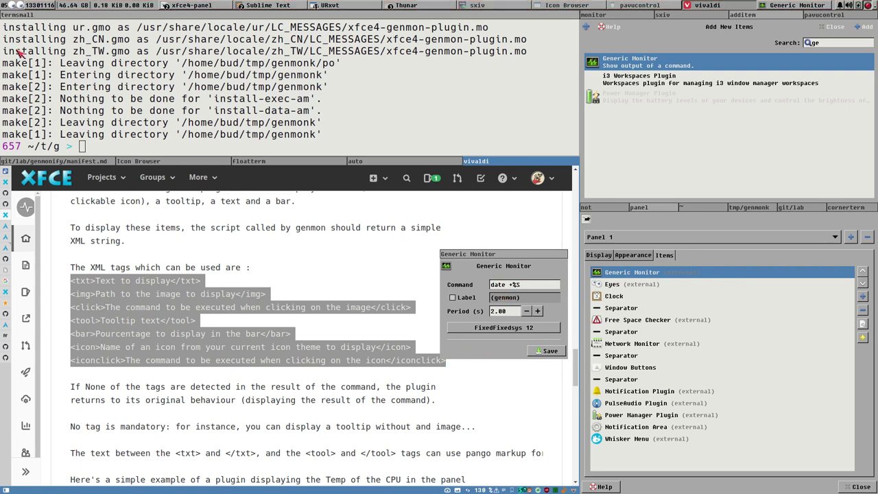
Step: Move the Generic Monitor dialog clear of the tag list and view the polify README down to its installation section
left_click_drag(500, 254, 519, 237)
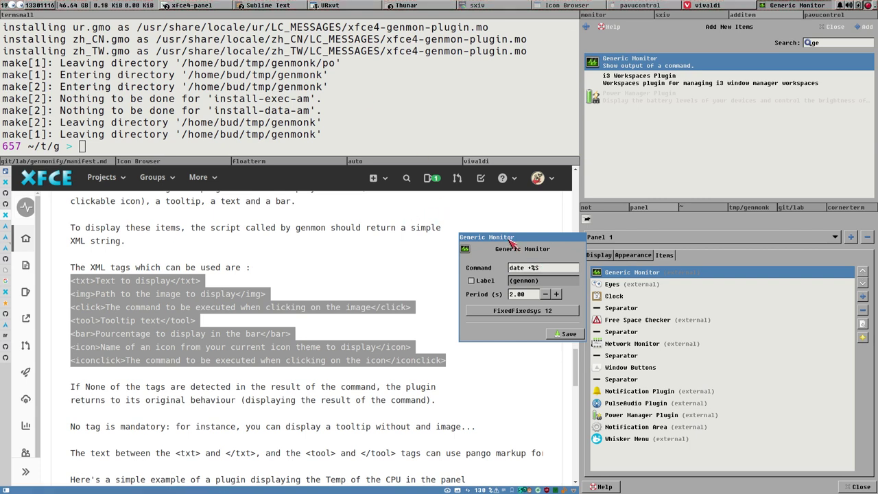
left_click_drag(511, 240, 477, 238)
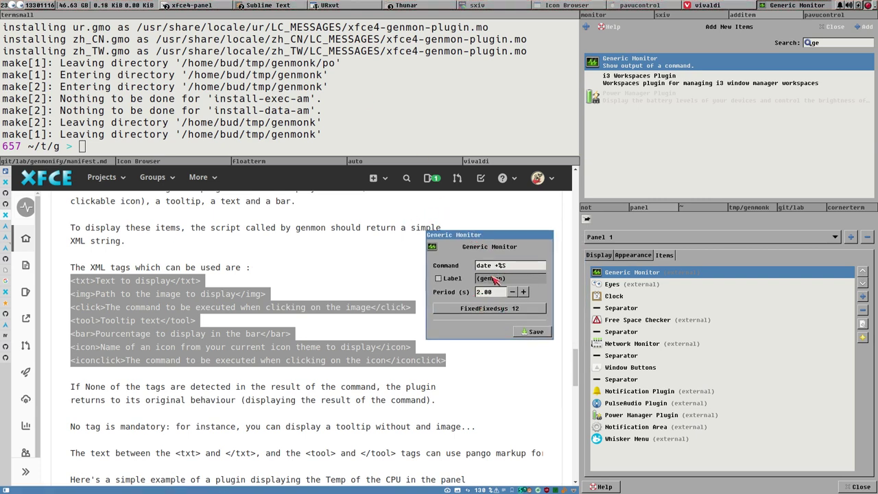
left_click(6, 203)
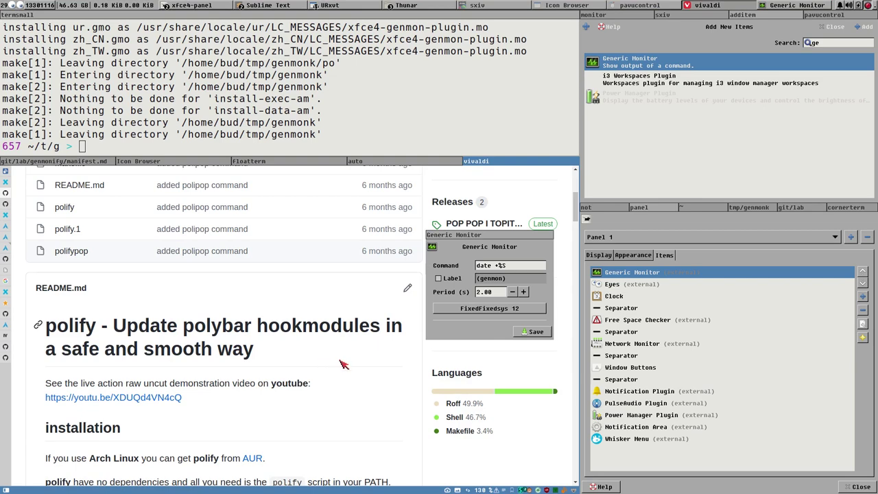
scroll(344, 364, "down", 5)
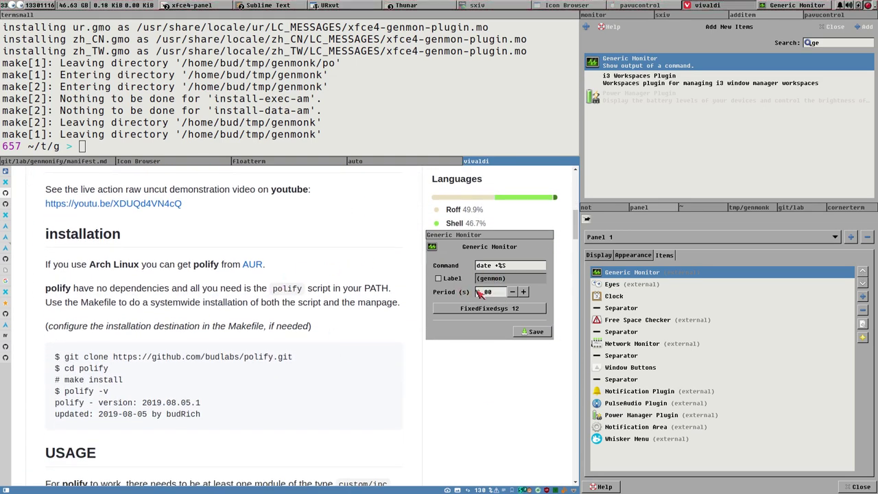
type("2")
Step: Return to the xfce4-genmon-plugin README and highlight the refresh command xfce4-panel --plugin-event=genmon-X:refresh:bool:true
left_click(8, 217)
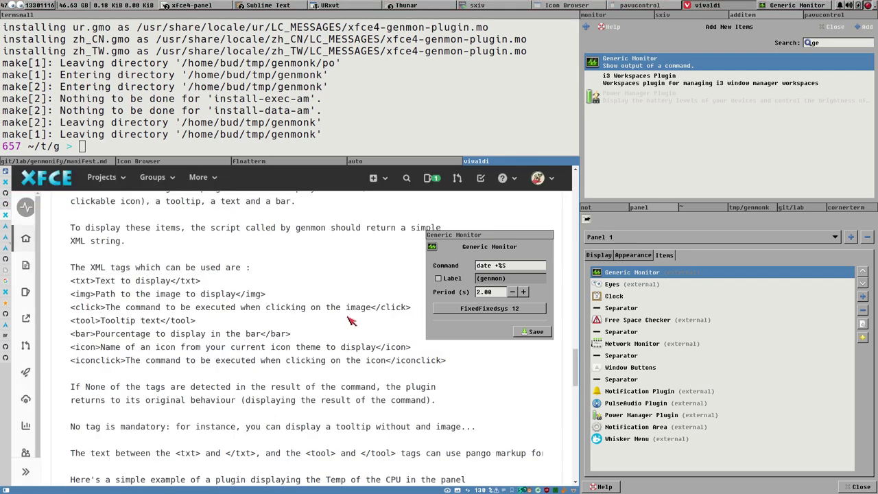
scroll(351, 321, "down", 10)
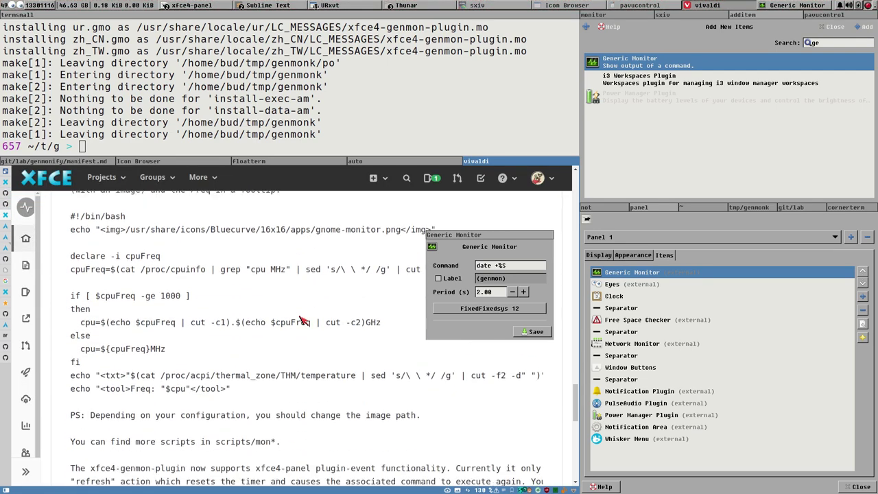
scroll(304, 322, "down", 7)
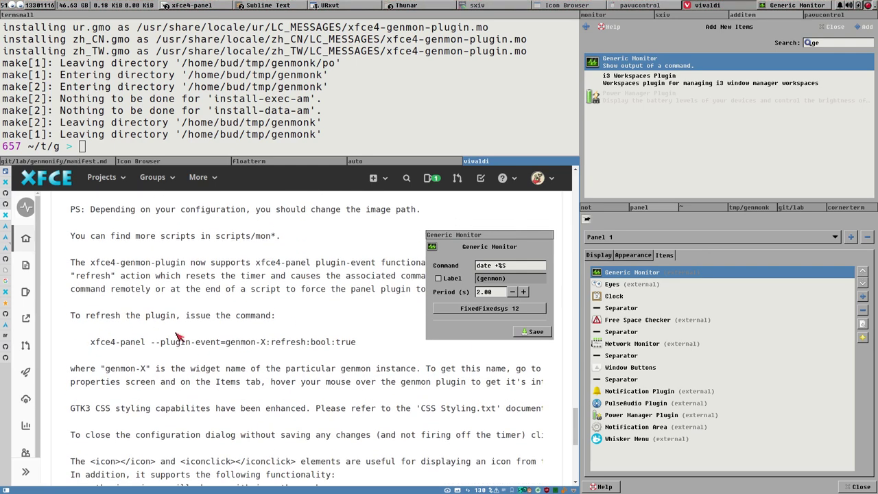
scroll(176, 336, "up", 2)
left_click_drag(110, 363, 286, 364)
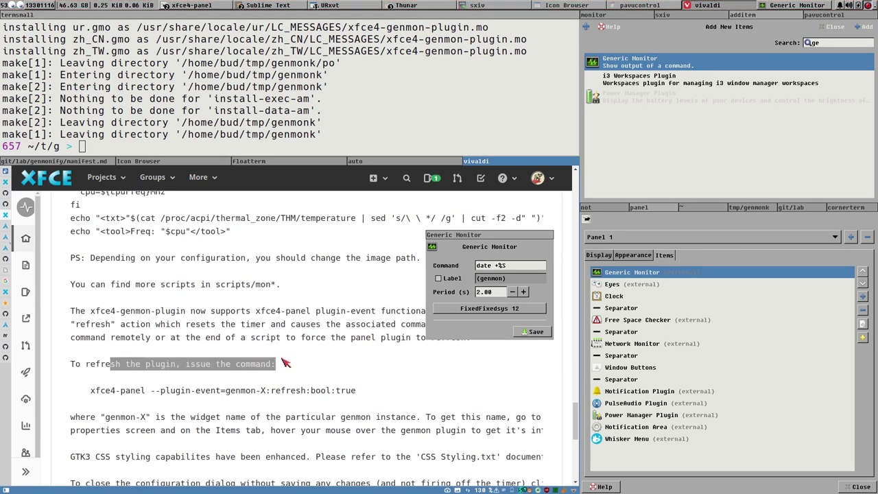
left_click_drag(91, 392, 371, 394)
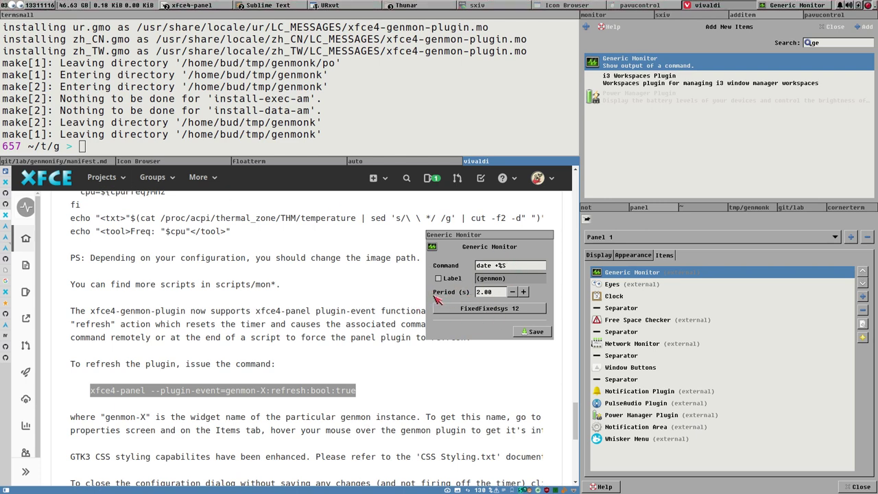
Step: Try a period of 0.25 seconds for the Generic Monitor
double_click(495, 294)
type("0")
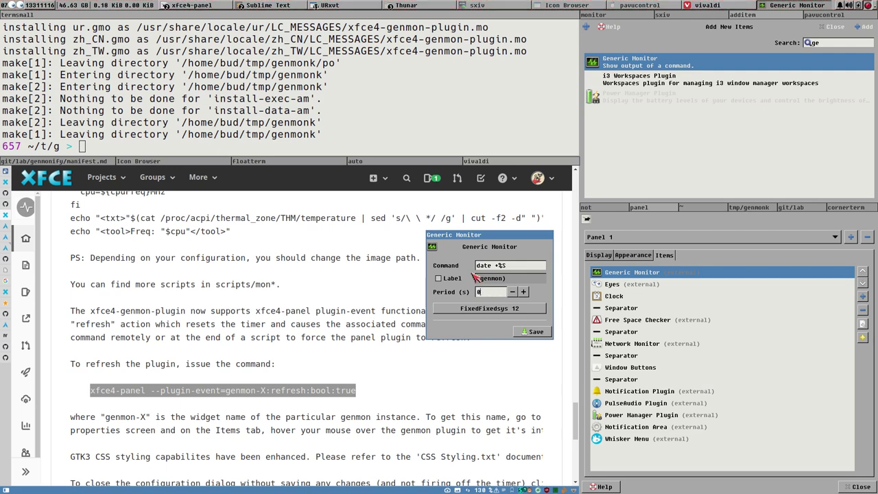
type(".25")
Step: Enter 66666666 seconds as the Generic Monitor's period, move the dialog off the README text and save the settings
double_click(489, 294)
type("66666666")
key("Return")
left_click_drag(485, 291, 490, 292)
left_click_drag(487, 235, 549, 208)
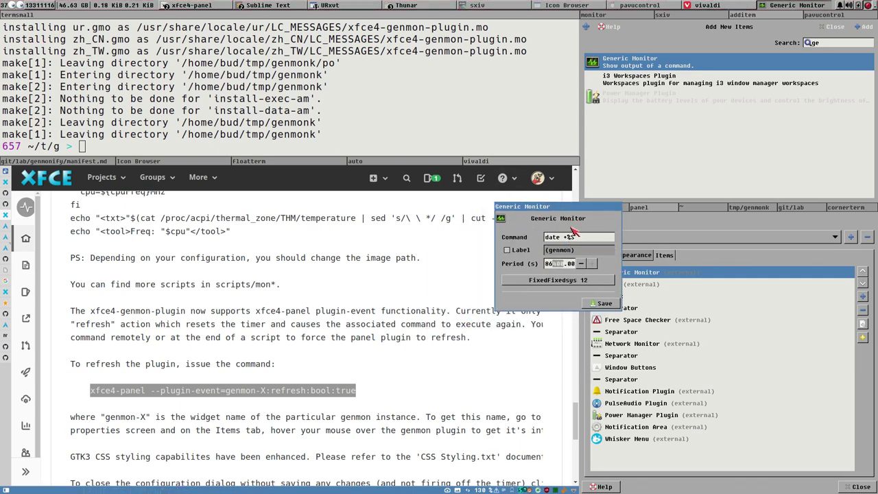
left_click(604, 304)
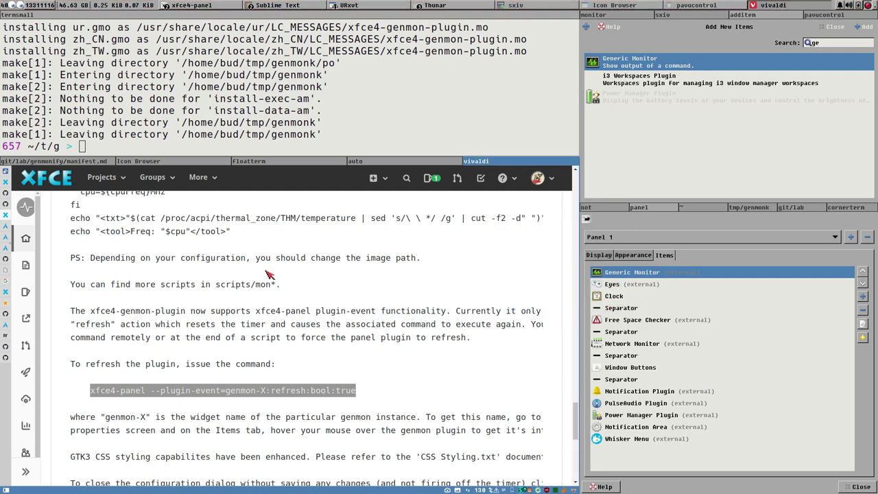
Step: Review the polify README's introduction and the genmonify repository's file list and installation instructions on GitHub
left_click(7, 196)
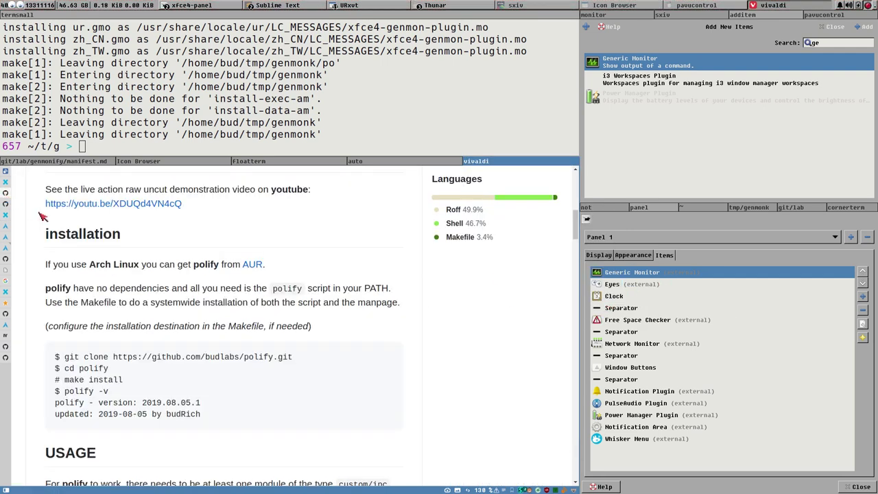
scroll(41, 216, "up", 5)
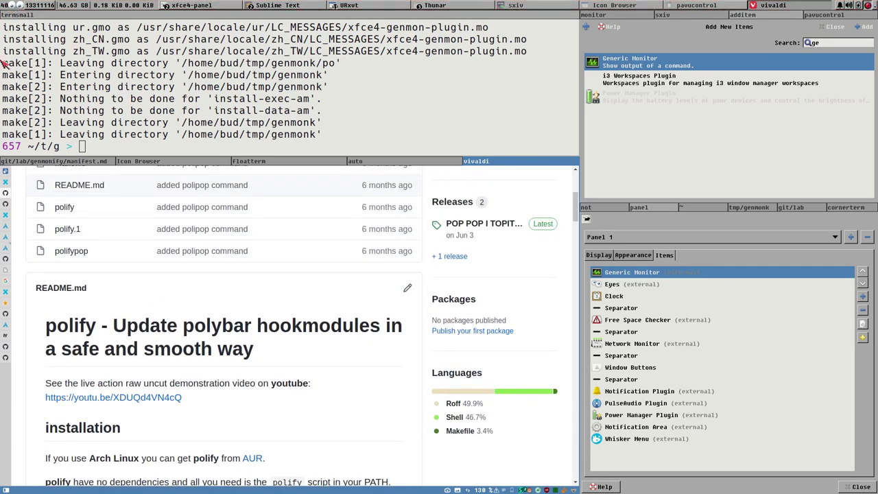
scroll(7, 225, "up", 3)
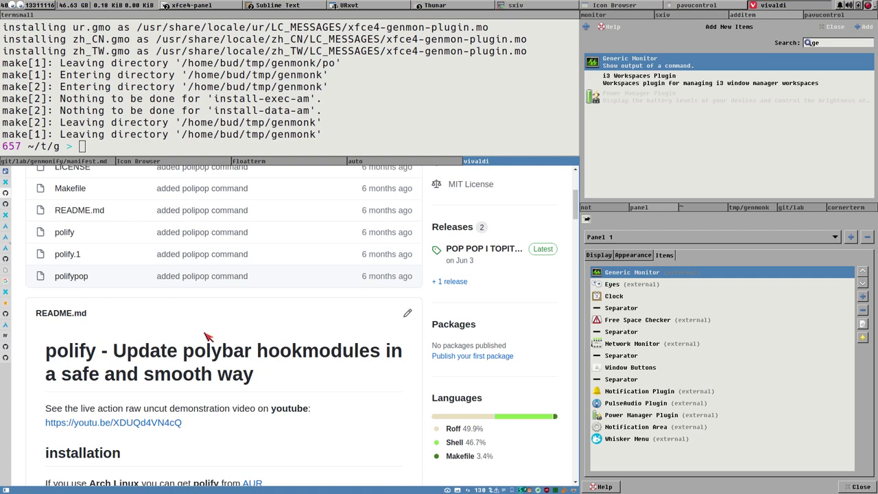
left_click(6, 205)
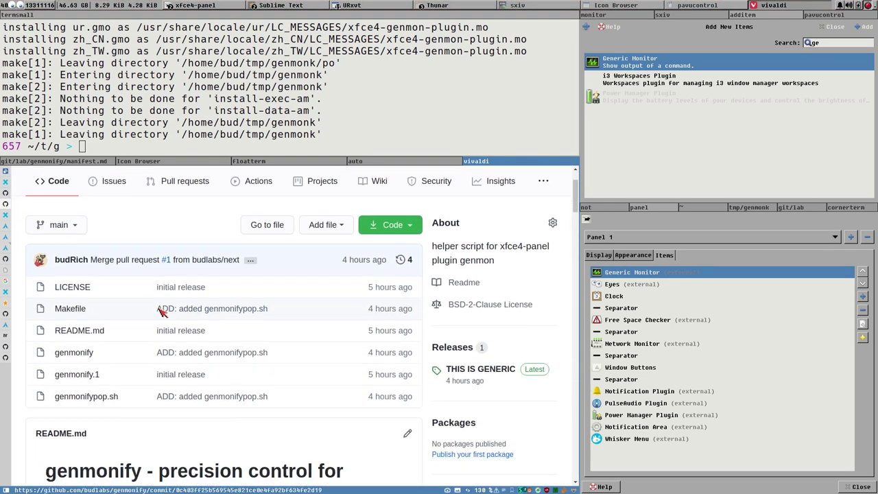
scroll(161, 311, "down", 3)
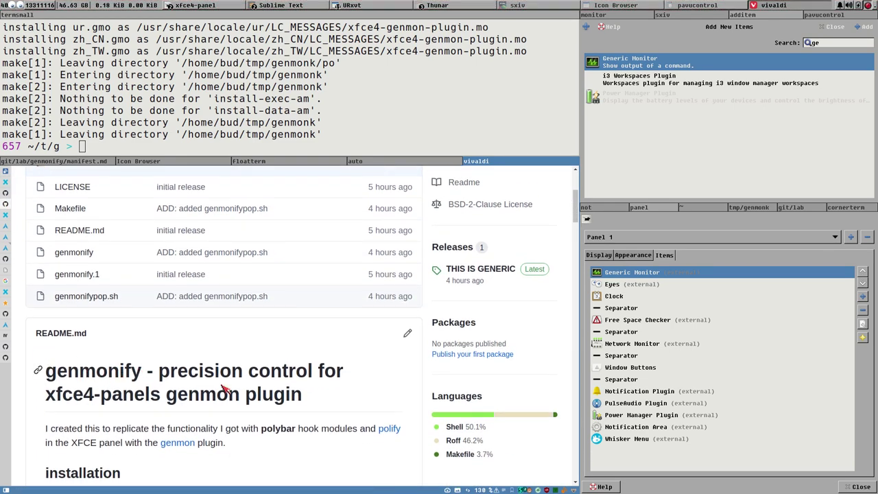
scroll(223, 389, "down", 7)
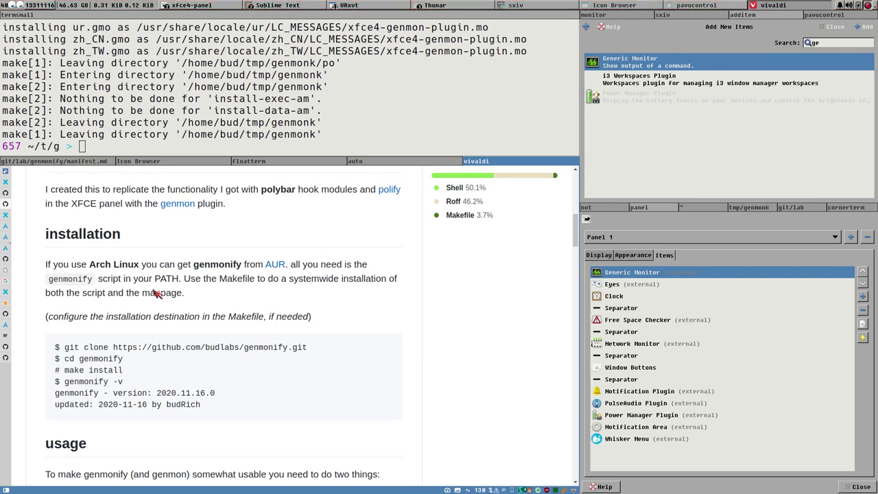
Step: Install genmonify from the AUR in the terminal with yay -S genmonify, accepting the default answers and checking the repository's files meanwhile
left_click(148, 143)
type("ya")
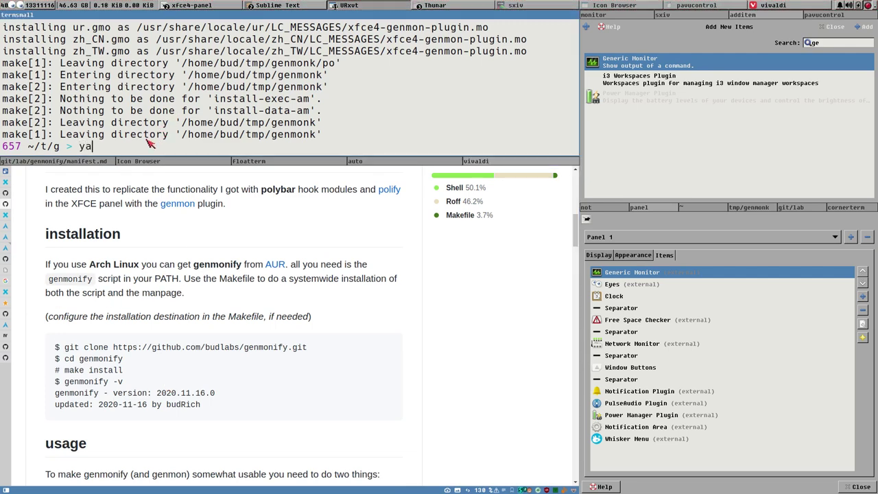
type("y -S")
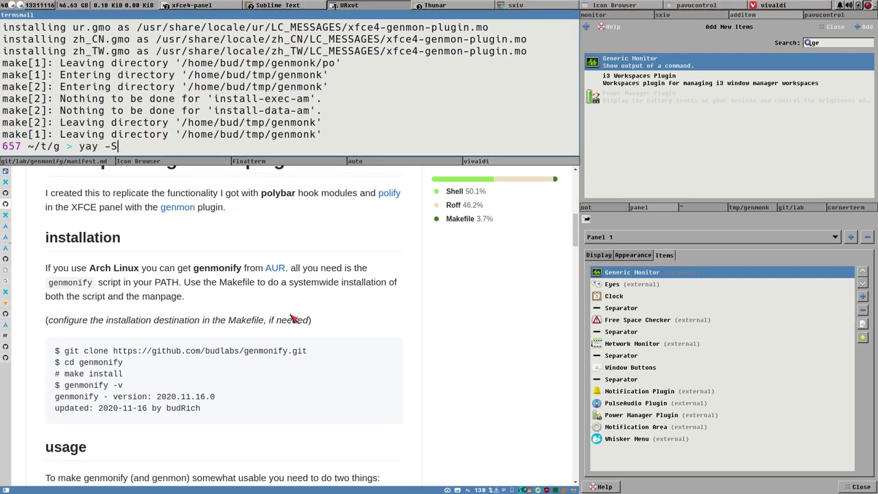
scroll(288, 316, "up", 7)
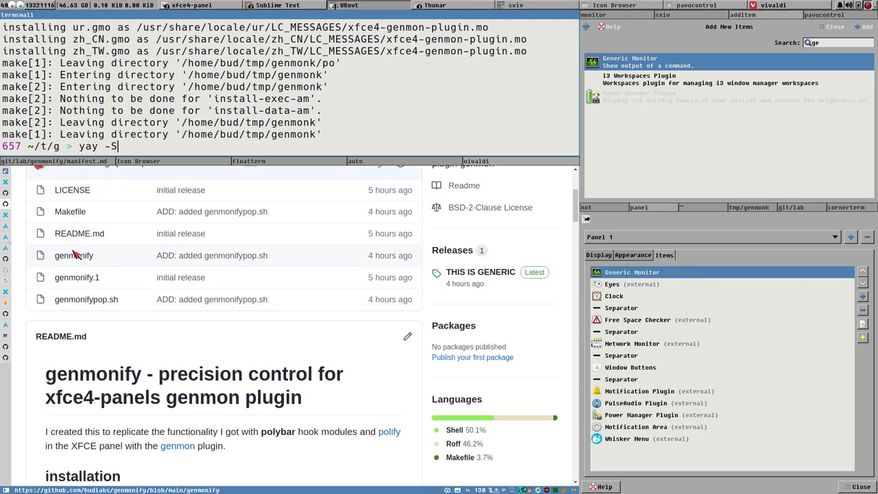
scroll(146, 297, "down", 5)
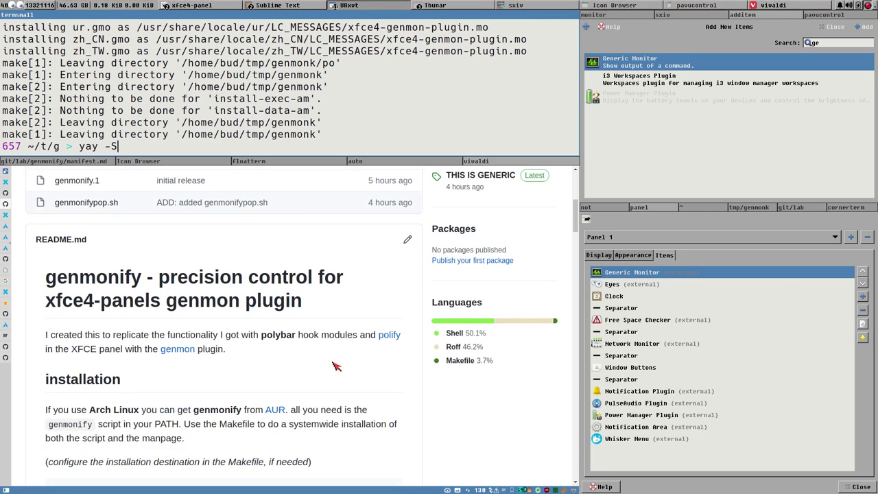
scroll(145, 297, "up", 5)
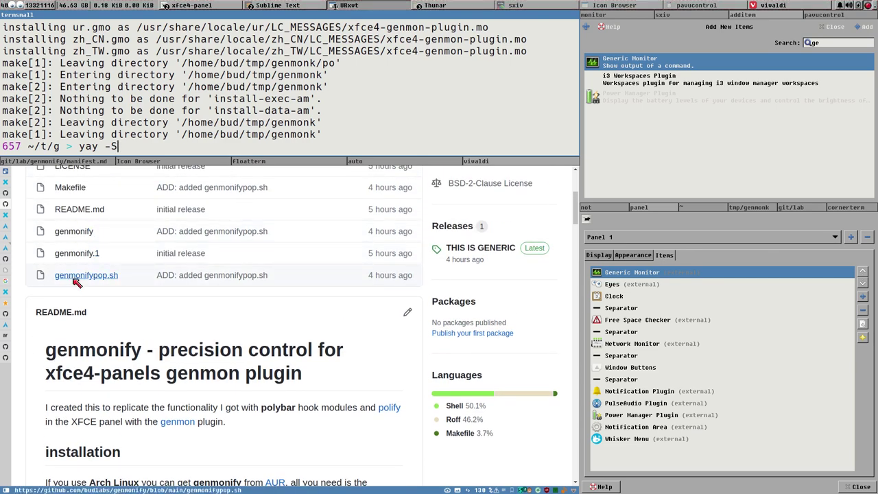
scroll(85, 275, "down", 4)
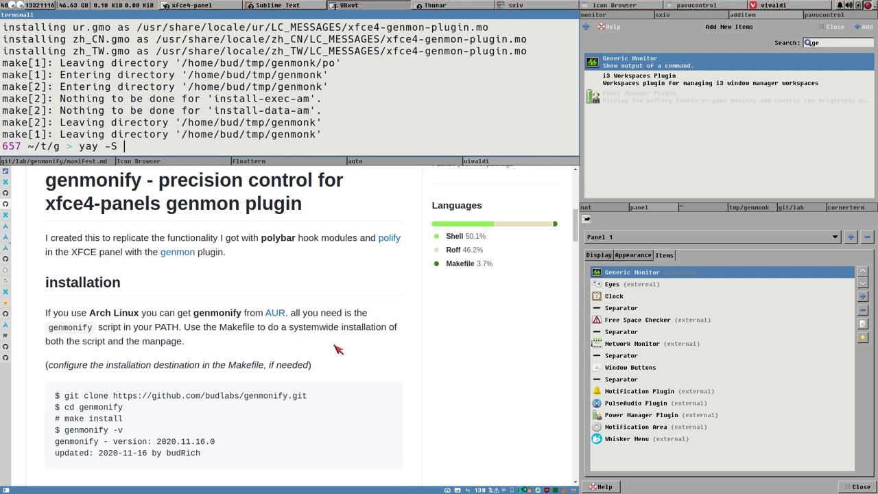
type("genmonify")
key("Return")
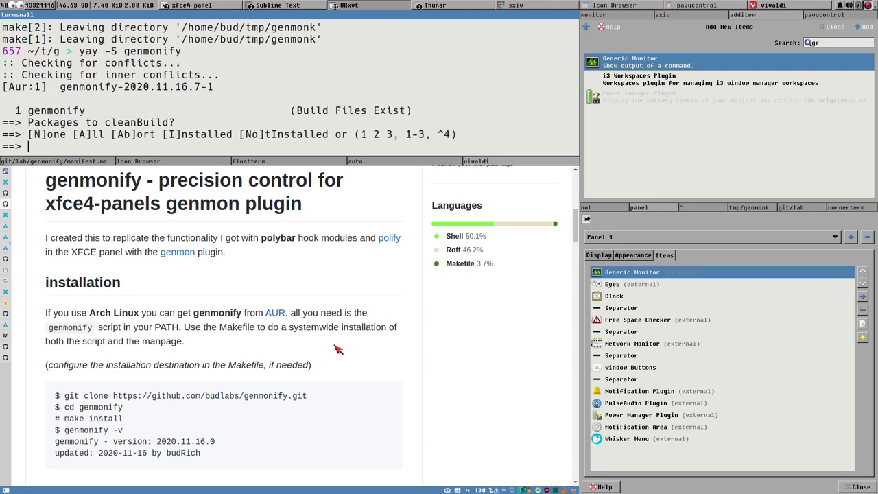
key("Return")
key("Return")
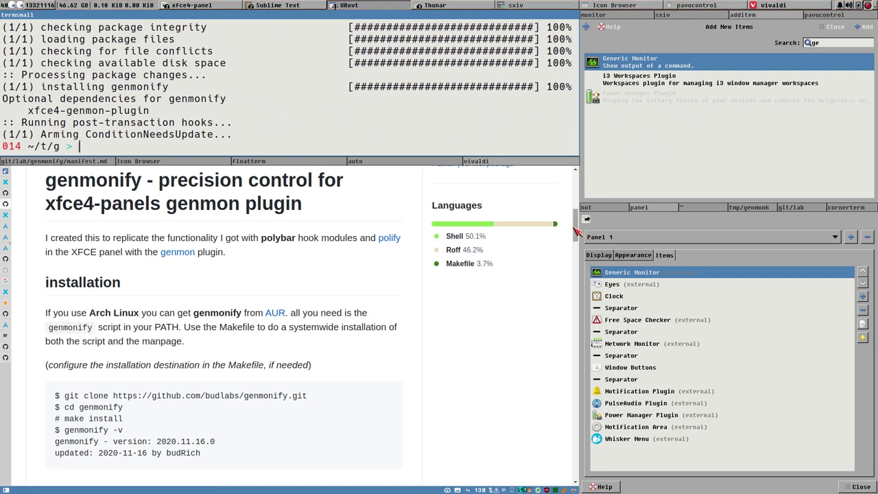
Step: Skim the genmonify README's usage instructions and check the installed version in the terminal with genmonify -v
left_click_drag(576, 230, 564, 286)
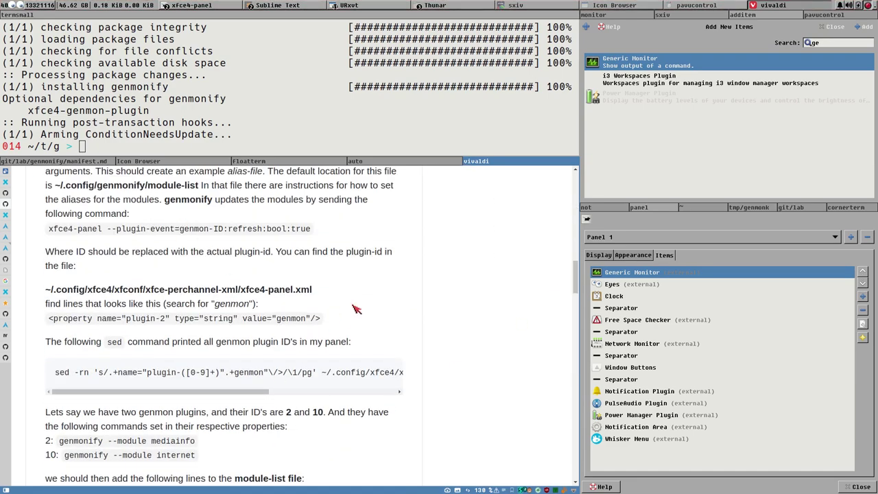
scroll(356, 308, "up", 10)
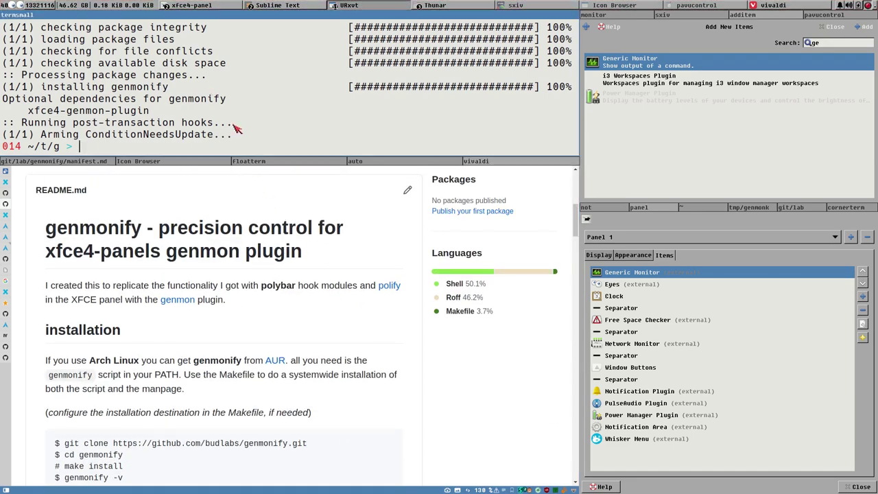
type("geb")
key("BackSpace")
type("nmonify -v")
key("Return")
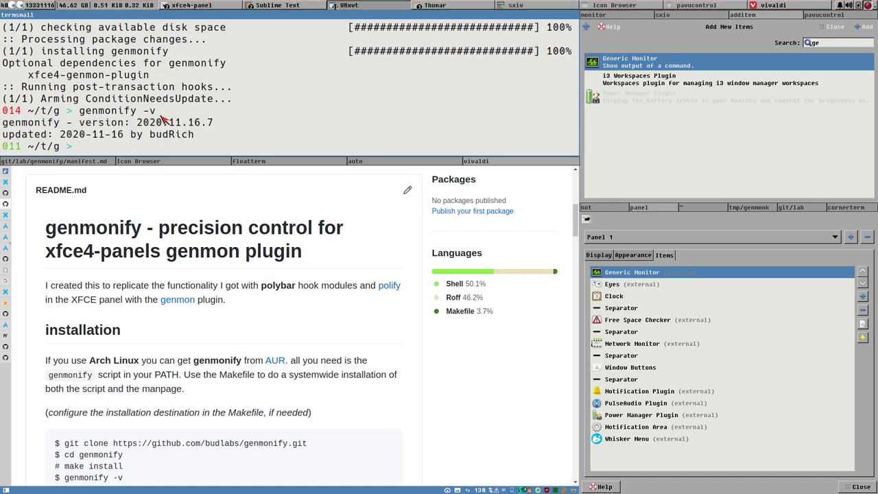
Step: Highlight genmonify's version output in the terminal, switch to Thunar and go to the ~/.config folder
left_click_drag(214, 141, 3, 124)
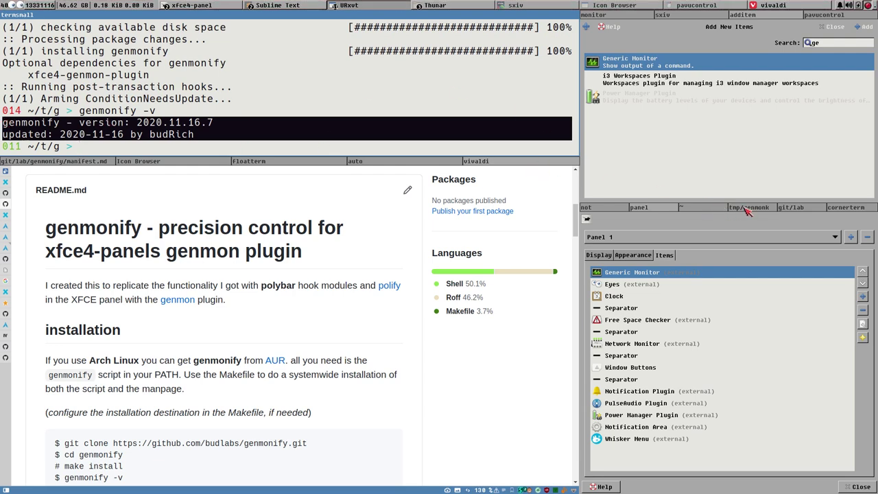
left_click(695, 208)
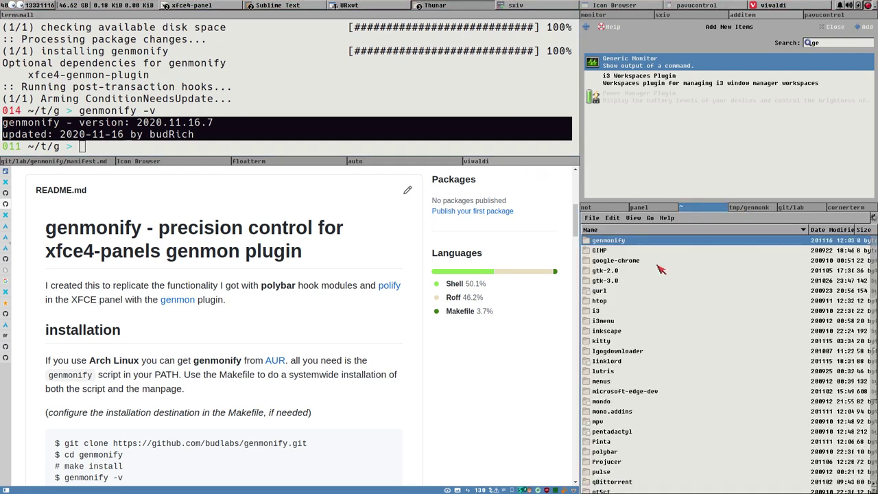
key("BackSpace")
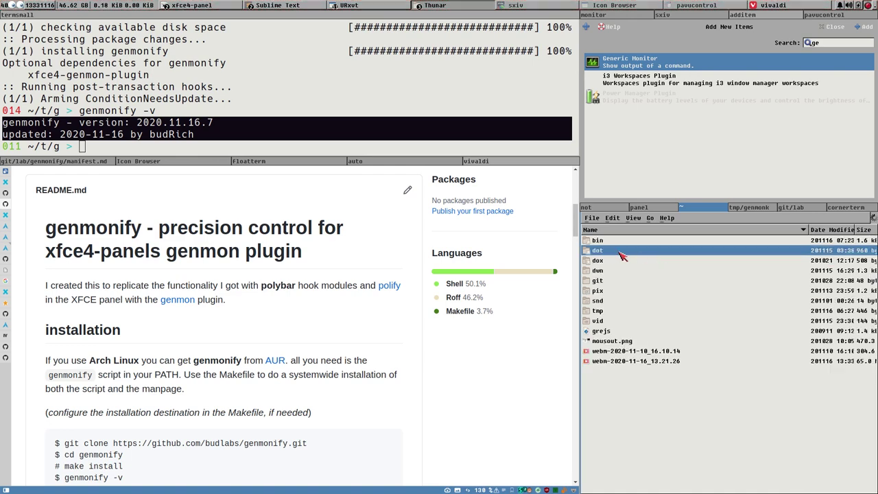
key("ctrl+l")
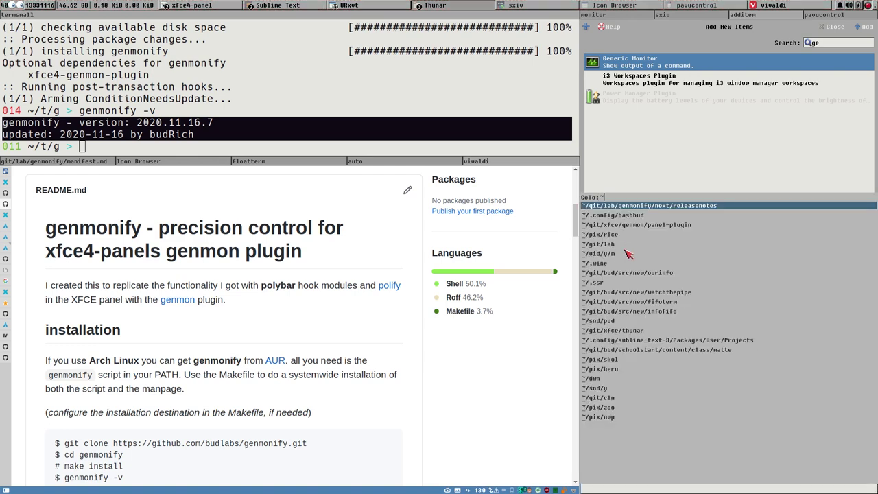
type("/.confi")
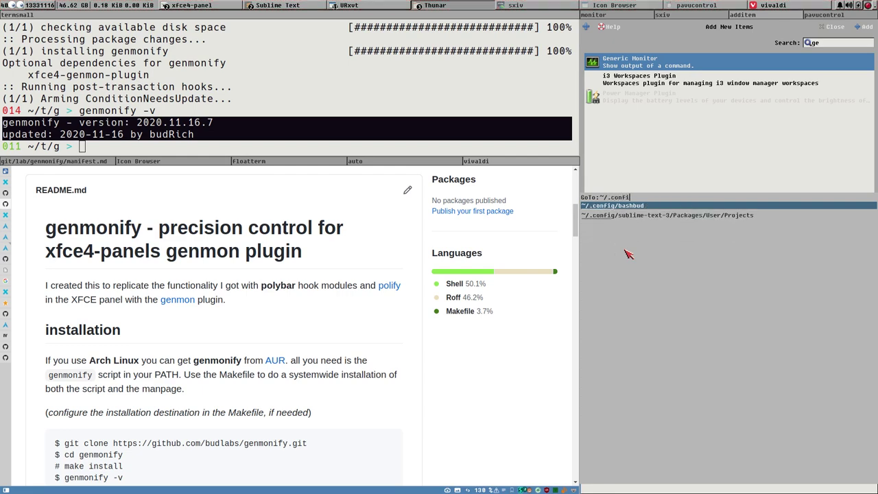
type("g")
key("Return")
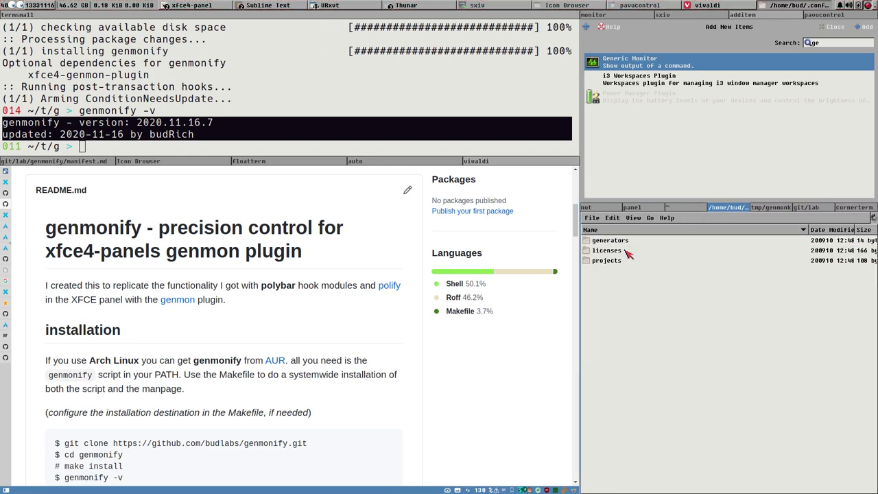
left_click(629, 251)
key("BackSpace")
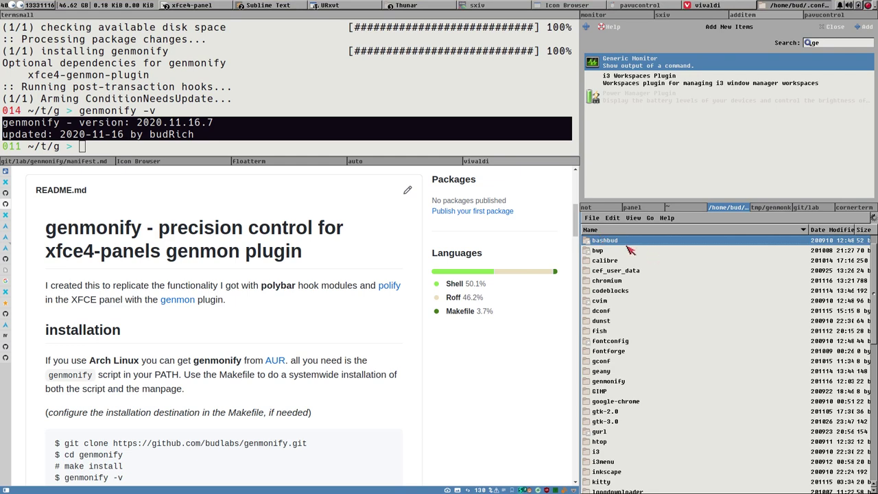
Step: Return to the home folder, show its hidden files and open .config from there
key("BackSpace")
key("BackSpace")
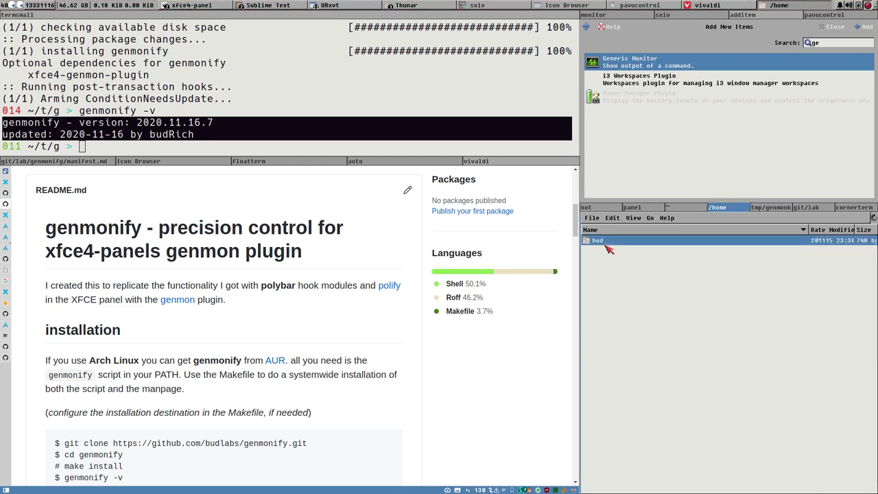
double_click(607, 244)
left_click(621, 272)
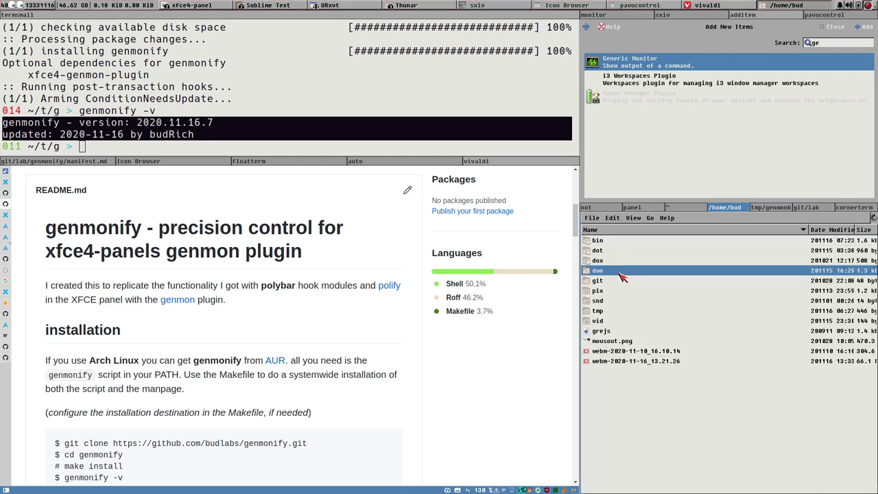
key("ctrl+h")
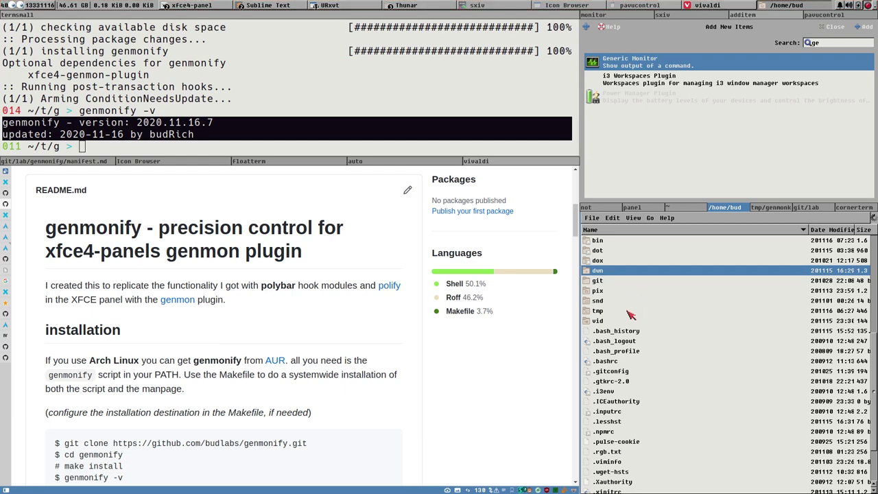
scroll(628, 327, "down", 3)
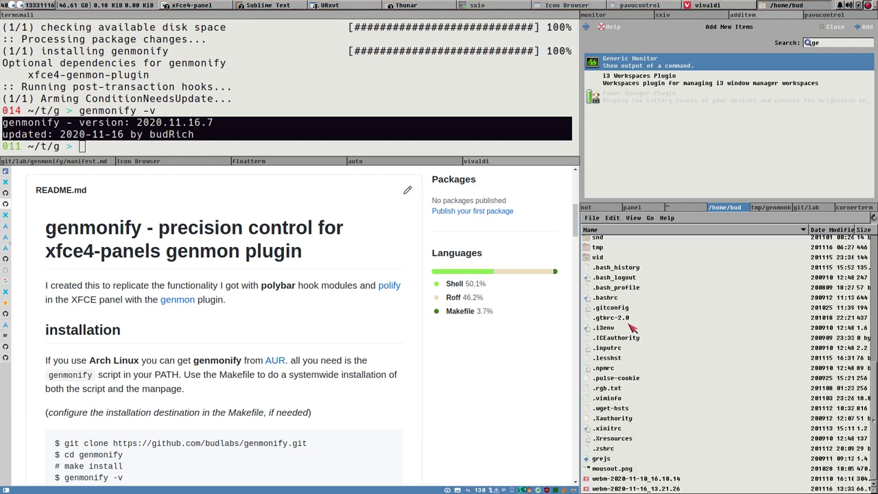
scroll(629, 332, "up", 10)
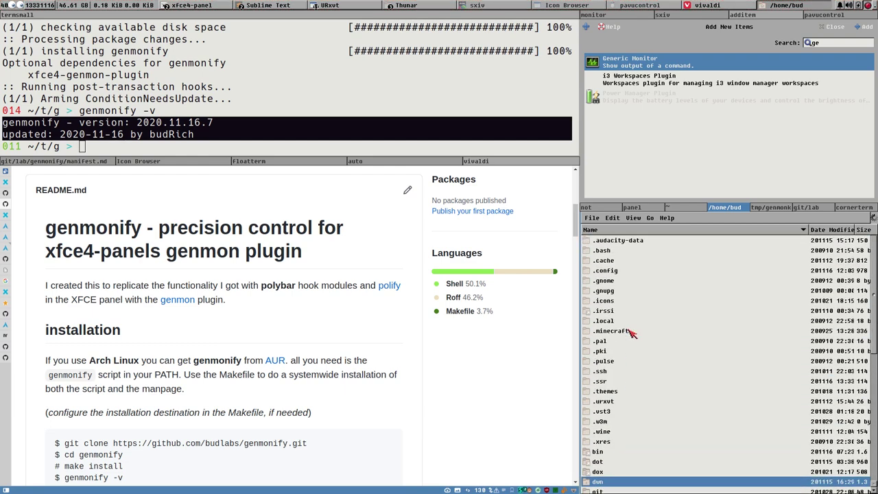
left_click(613, 273)
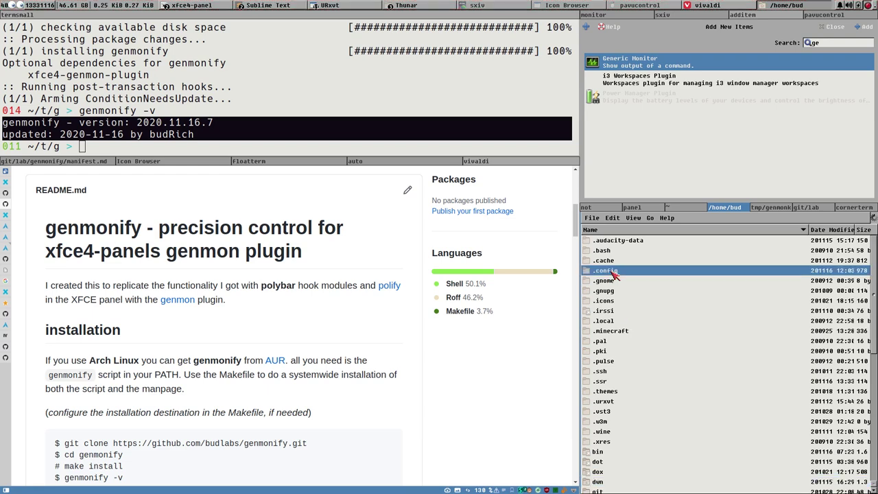
double_click(613, 273)
Step: Permanently delete the genmonify folder from ~/.config, retrying once and skipping the deletion error
scroll(686, 268, "up", 1)
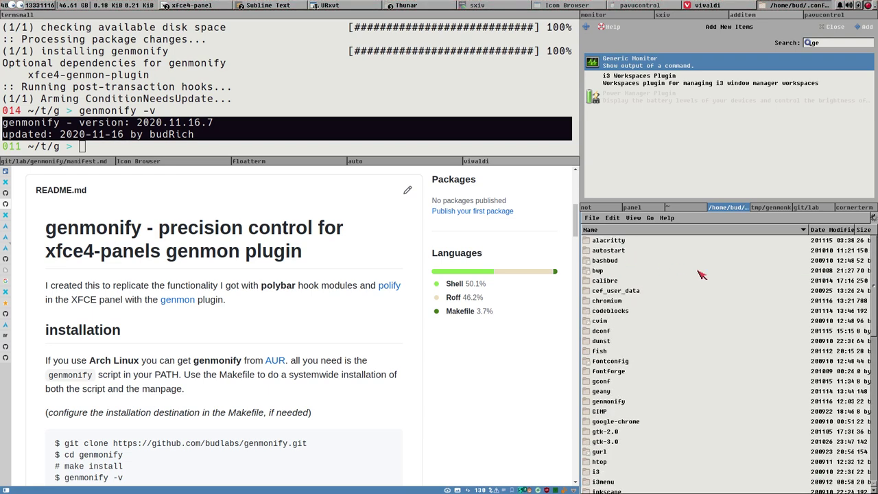
scroll(695, 289, "down", 3)
left_click(623, 373)
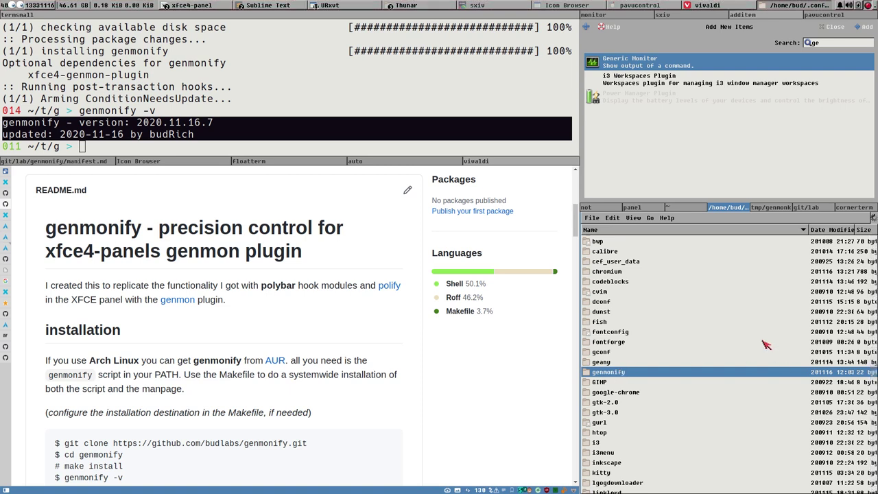
key("shift+Delete")
key("Return")
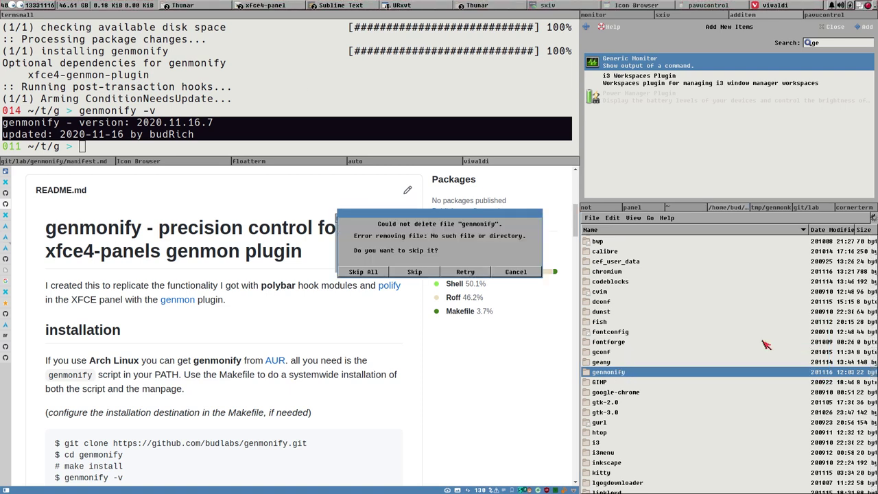
key("Return")
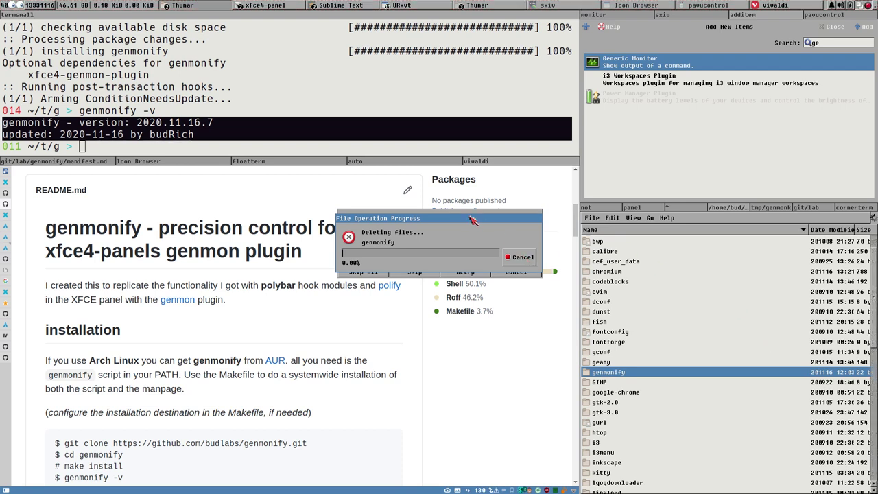
left_click_drag(472, 219, 486, 346)
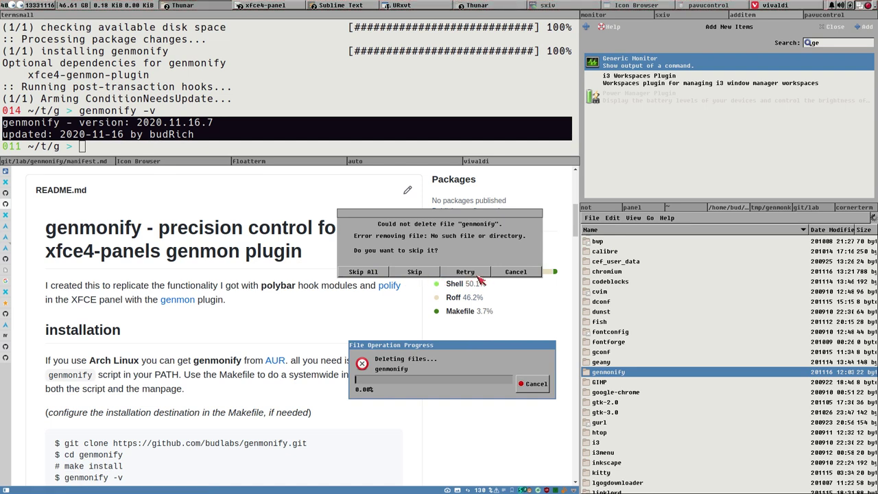
left_click(422, 273)
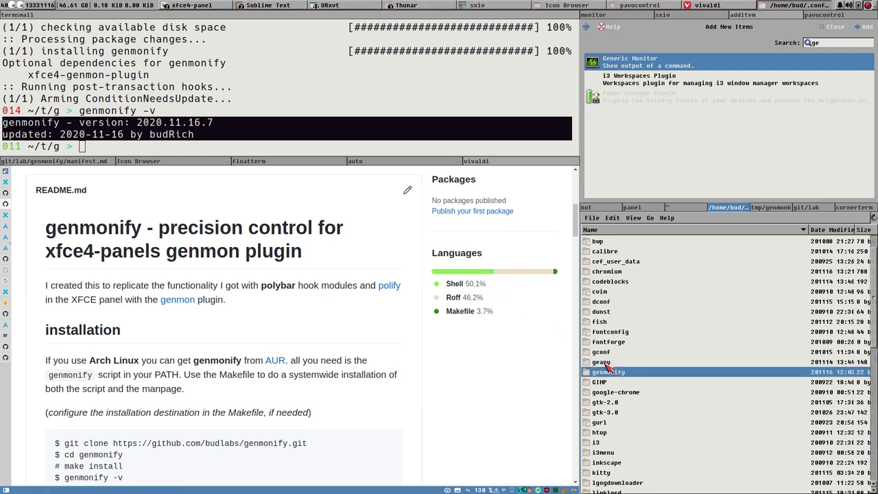
Step: Repeat the permanent deletion of the genmonify folder, retry once, cancel the operation and check the folder listing
key("shift+Delete")
key("Return")
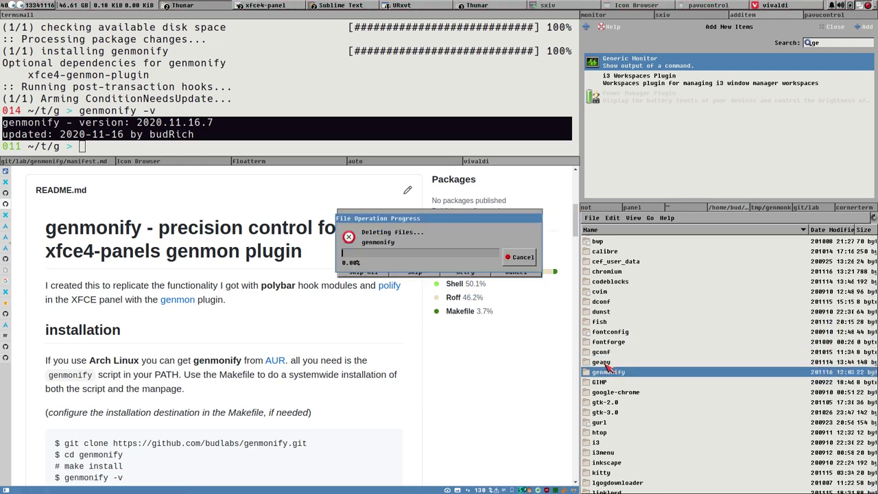
left_click_drag(470, 219, 480, 276)
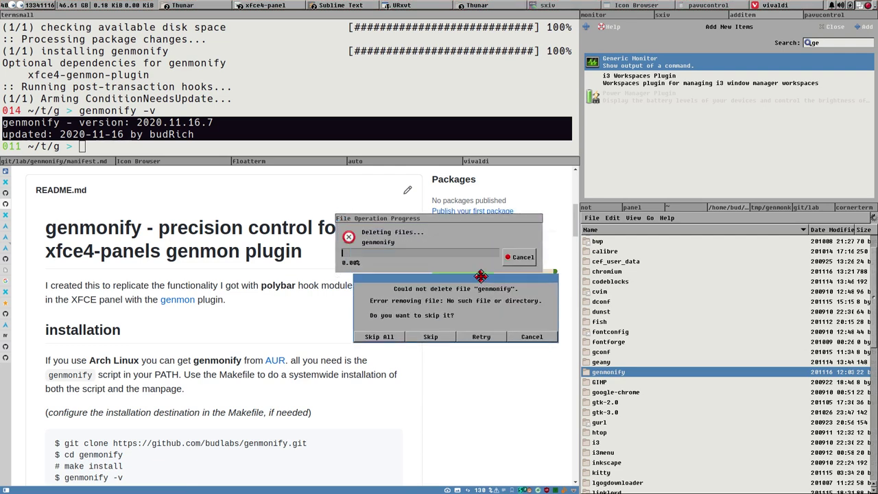
left_click(481, 336)
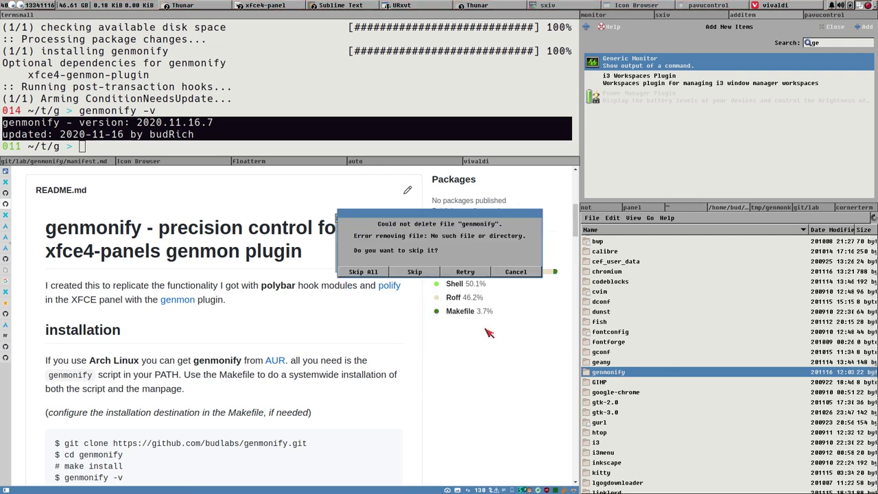
left_click(516, 272)
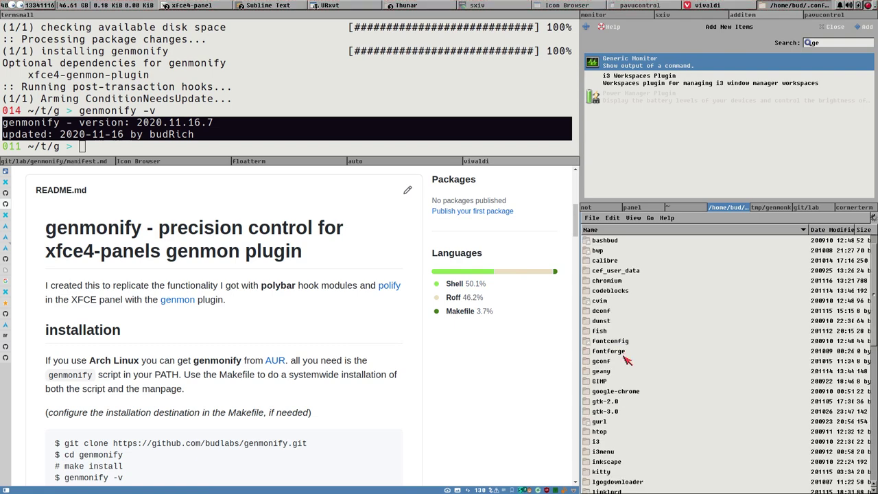
left_click(614, 352)
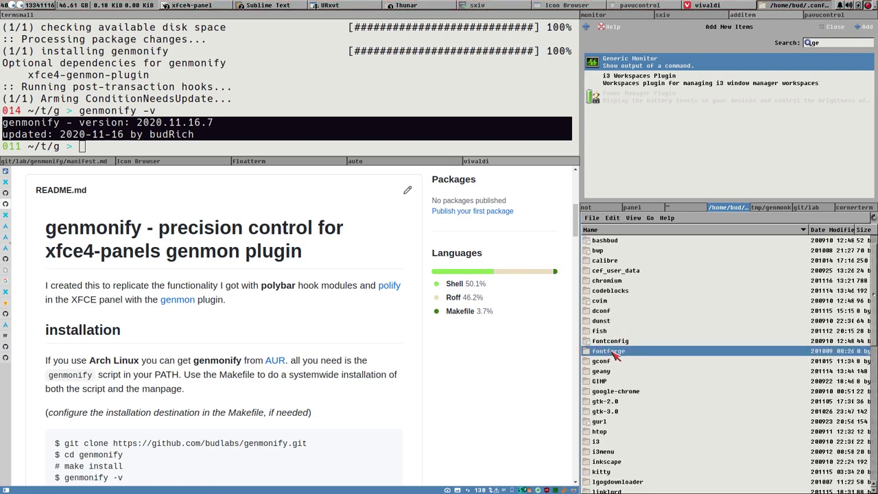
left_click(621, 382)
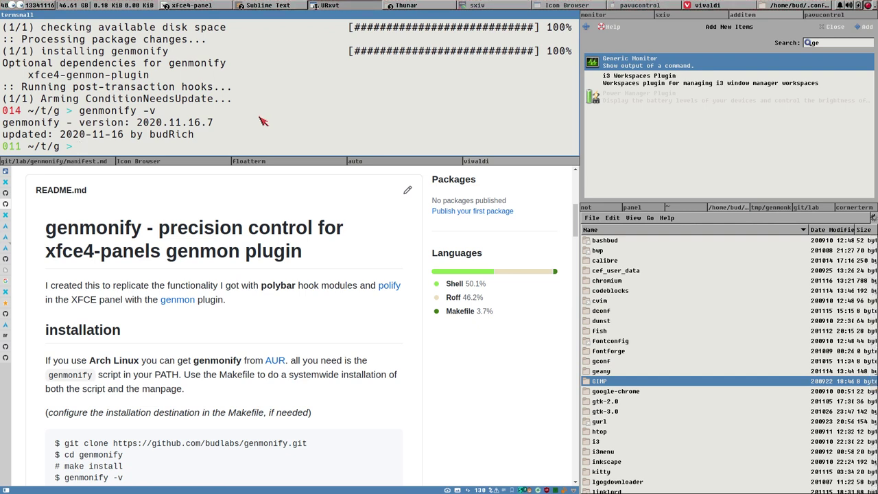
Step: Run genmonify without options in the terminal to recreate its configuration, reload ~/.config in Thunar and open the genmonify folder
type("genmonify")
key("Return")
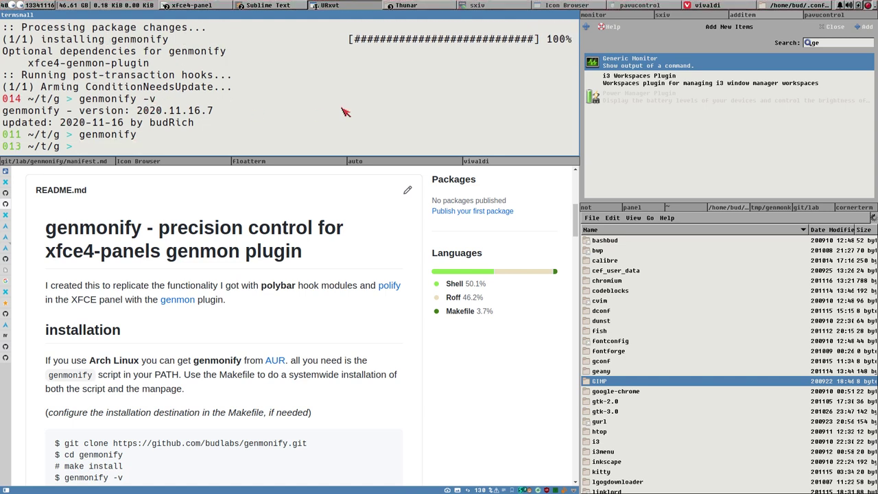
left_click(621, 342)
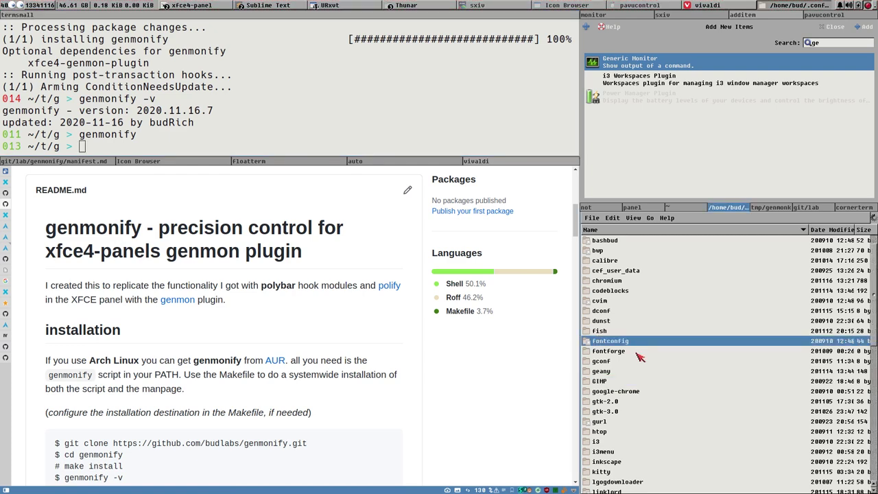
key("BackSpace")
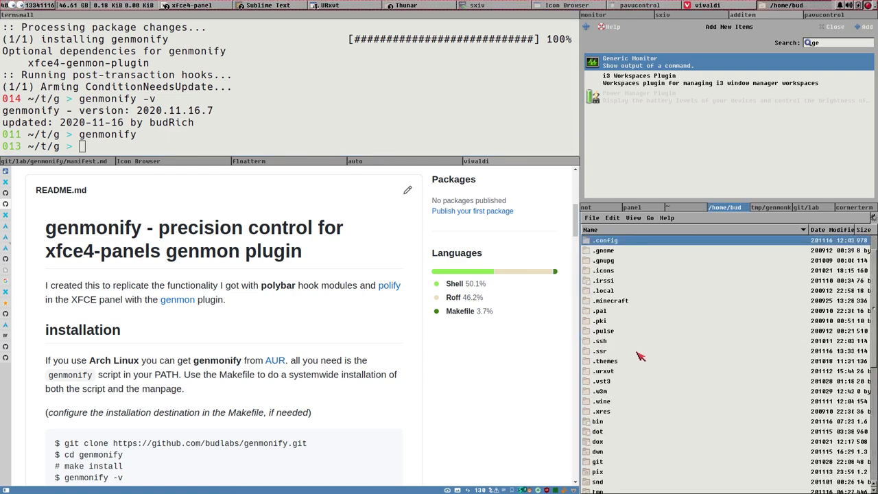
double_click(613, 244)
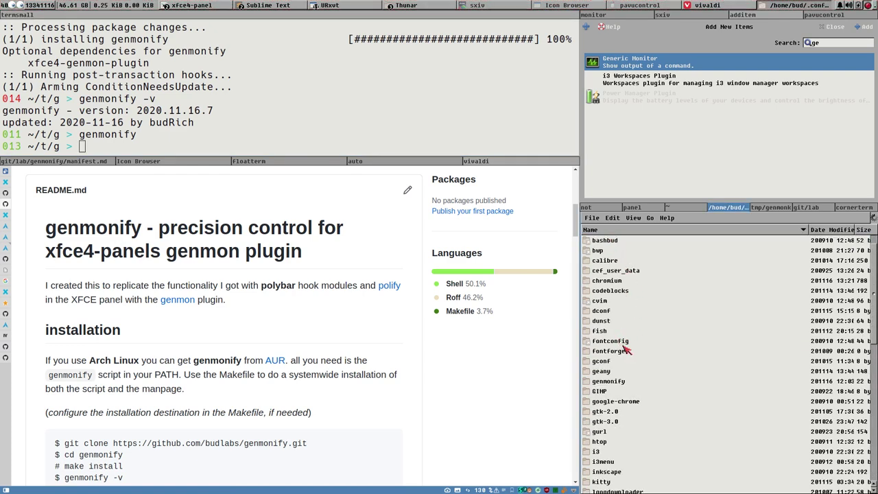
left_click(618, 382)
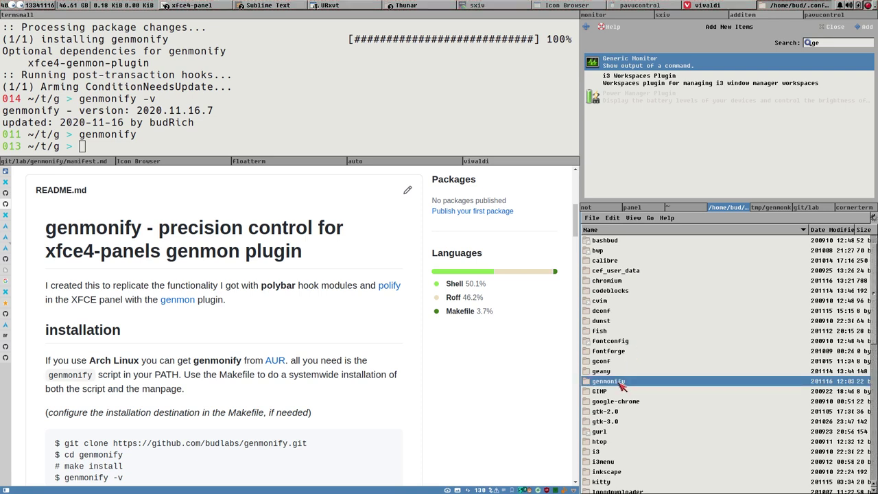
double_click(622, 386)
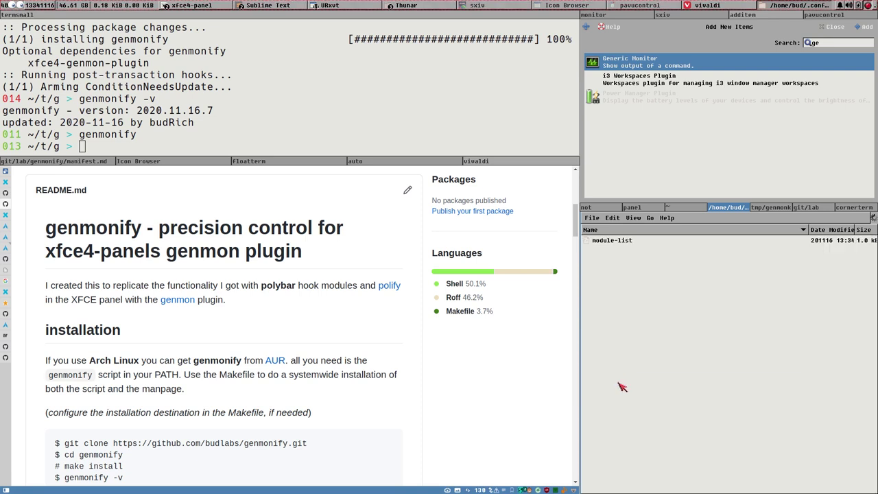
Step: Open genmonify's module-list file in Sublime Text and read through its comments on panel IDs and aliases
left_click(615, 245)
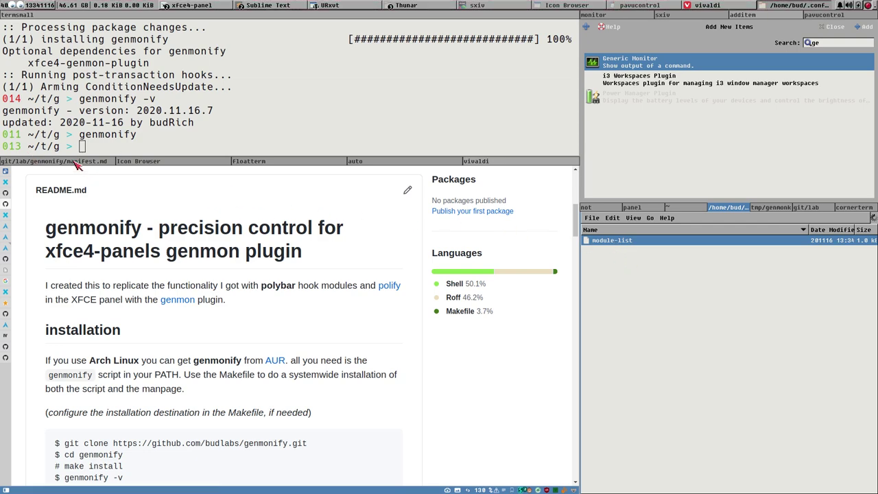
key("super+Left")
left_click_drag(621, 244, 382, 285)
left_click(388, 247)
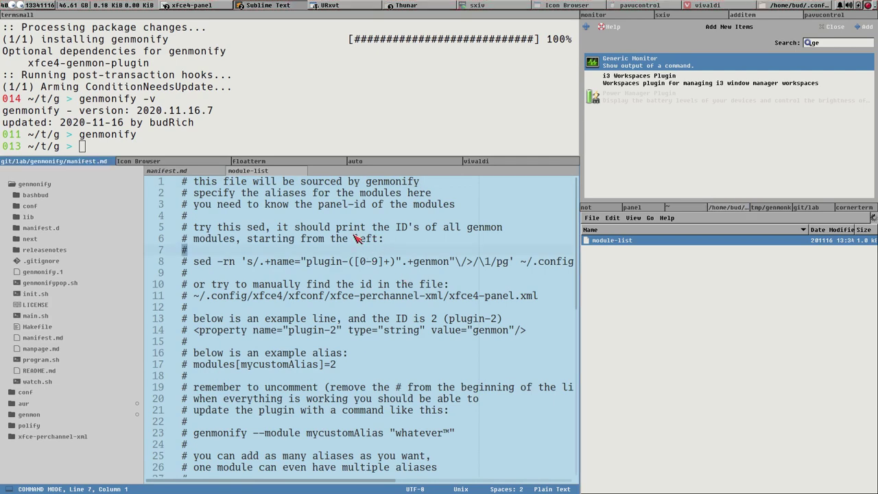
scroll(358, 238, "down", 4)
scroll(358, 238, "up", 4)
scroll(348, 306, "down", 4)
scroll(322, 322, "up", 2)
scroll(318, 343, "up", 2)
Step: Go through the notes checklist down to the demo item and place the cursor on the sed line in module-list
left_click(591, 207)
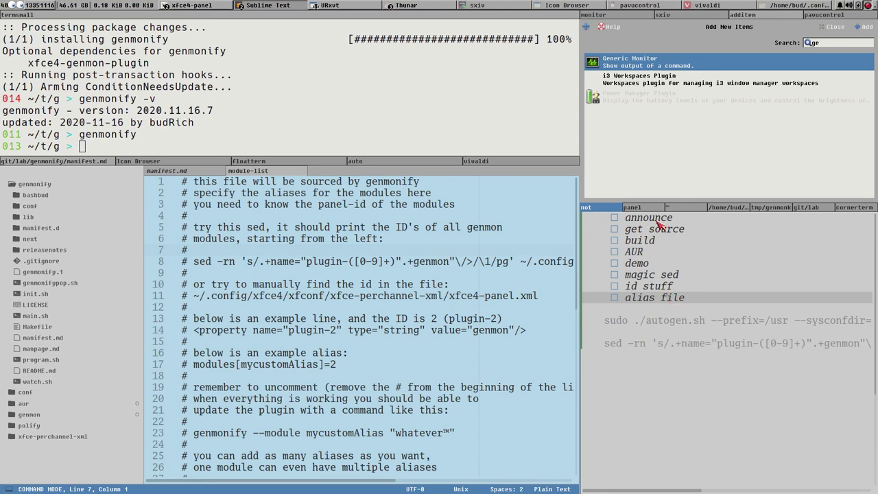
left_click(656, 221)
left_click(657, 229)
left_click(652, 241)
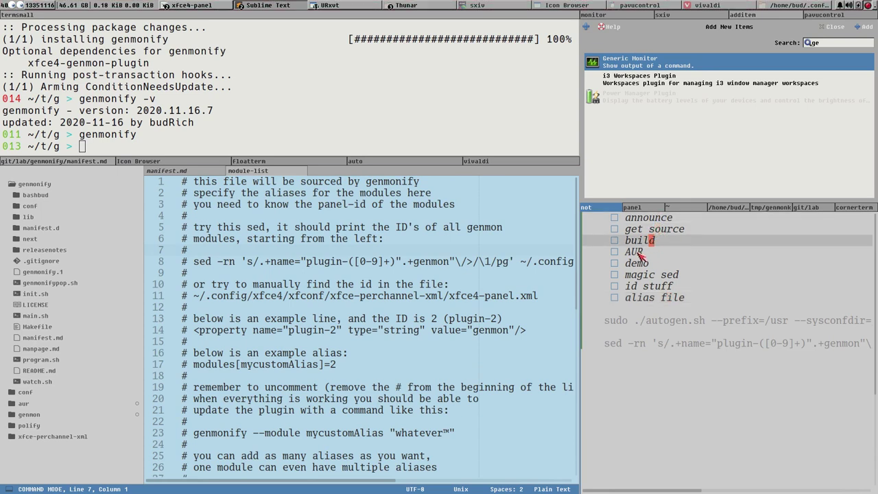
left_click(640, 254)
left_click(646, 265)
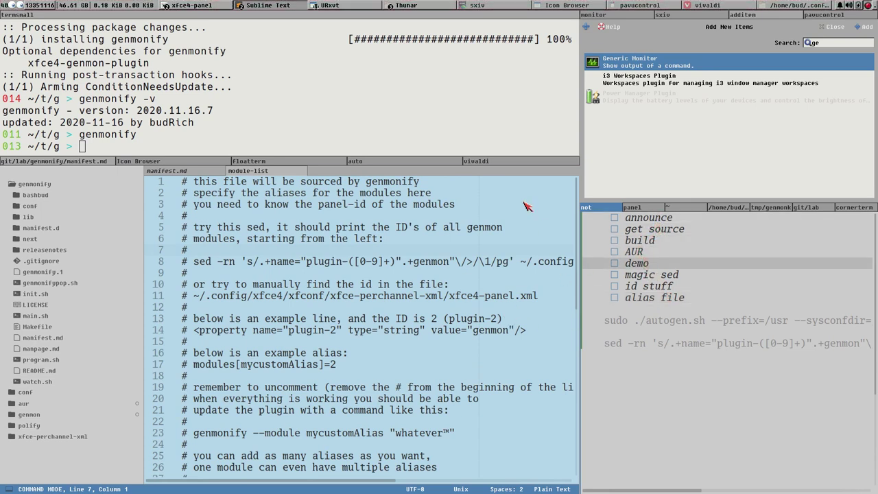
left_click(219, 262)
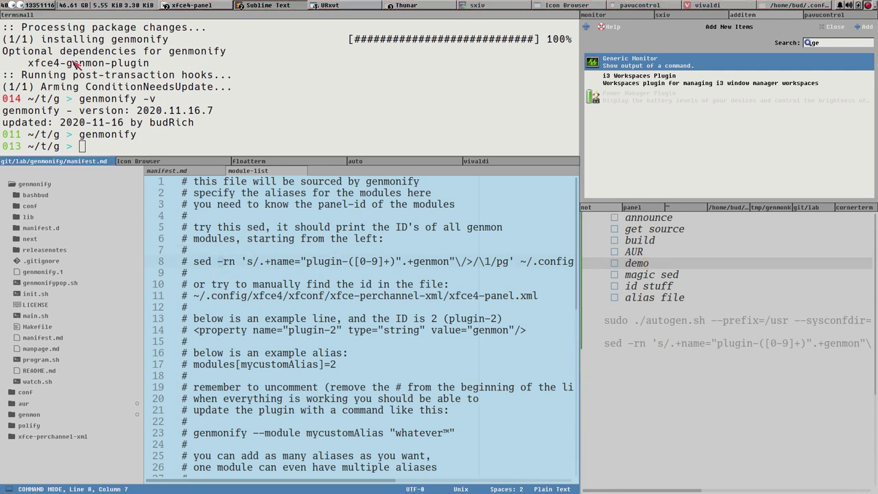
Step: Run genmonify --module frans hello in the terminal
left_click(151, 151)
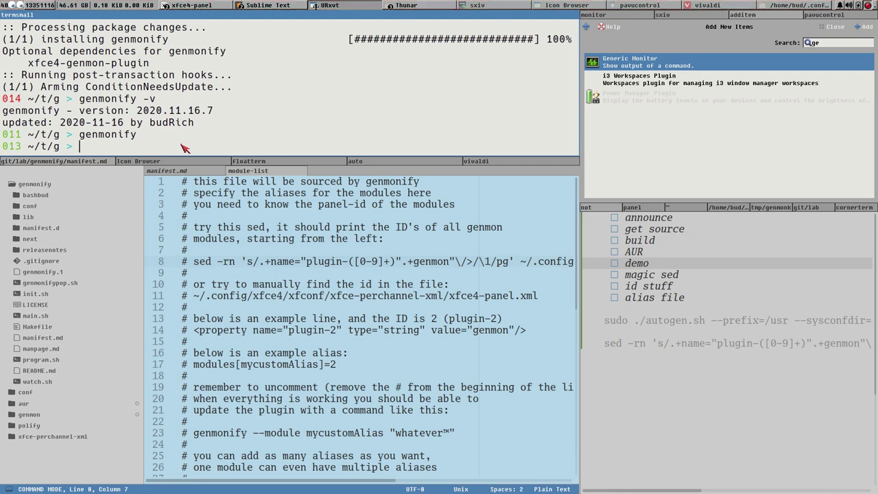
type("genom")
type("m")
type("onify")
type(" --module")
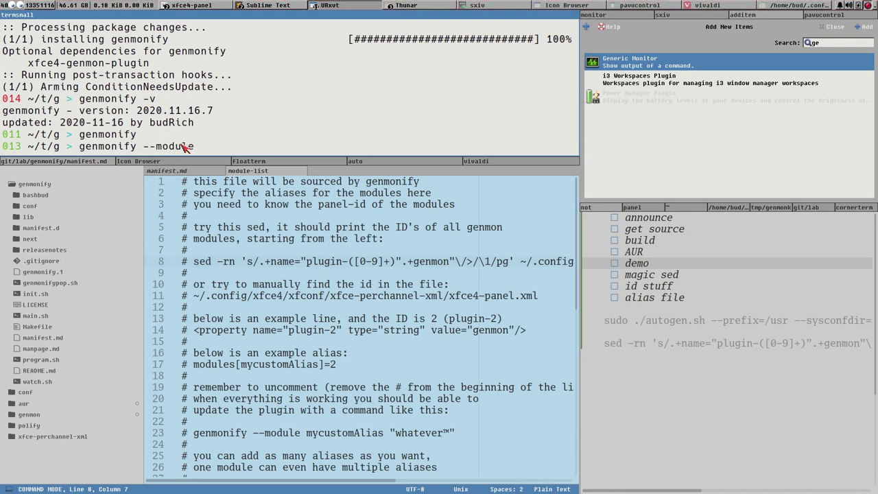
type(" frans h")
type("ello")
key("Return")
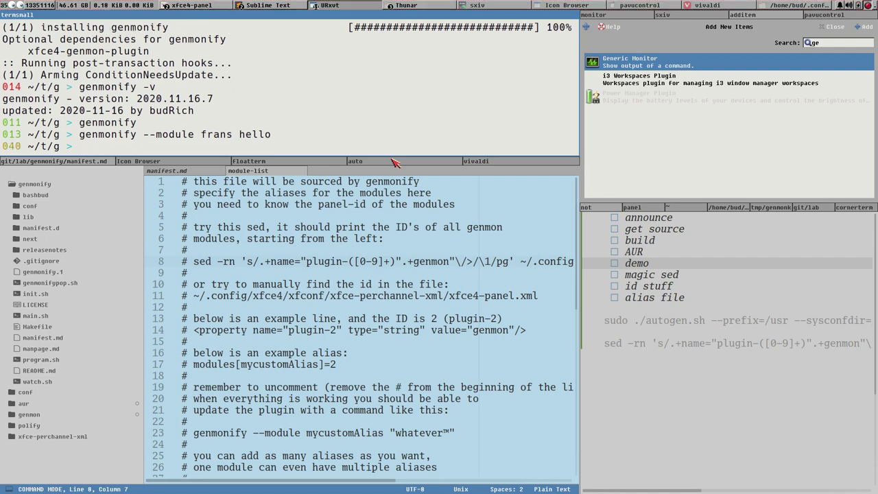
Step: Print the frans module's stored markup by running genmonify --module frans without any text
key("Up")
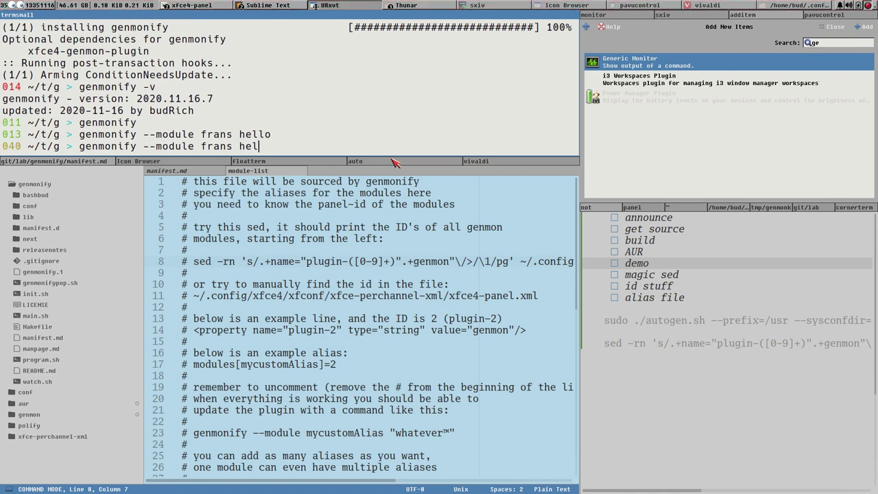
key("BackSpace")
key("BackSpace")
key("BackSpace")
key("Return")
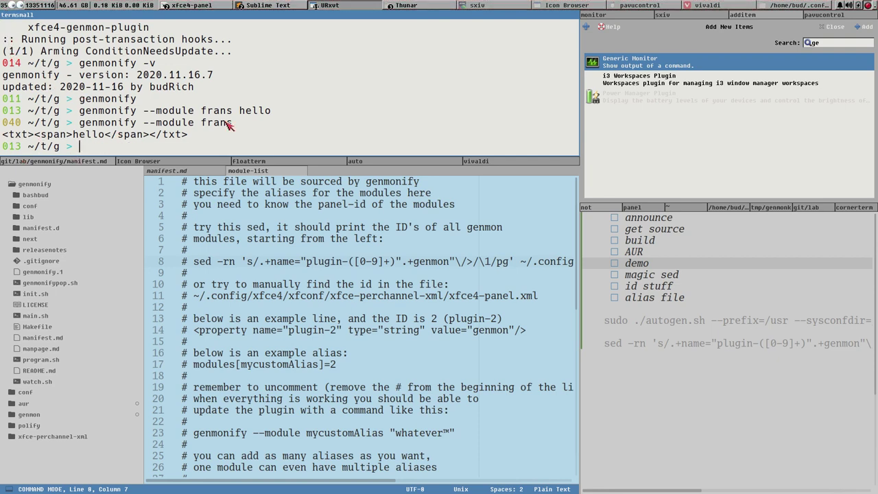
Step: Run genmonify --module frans --foreground red hello, and print the module's stored markup again with genmonify --module frans
key("Up")
type("hello")
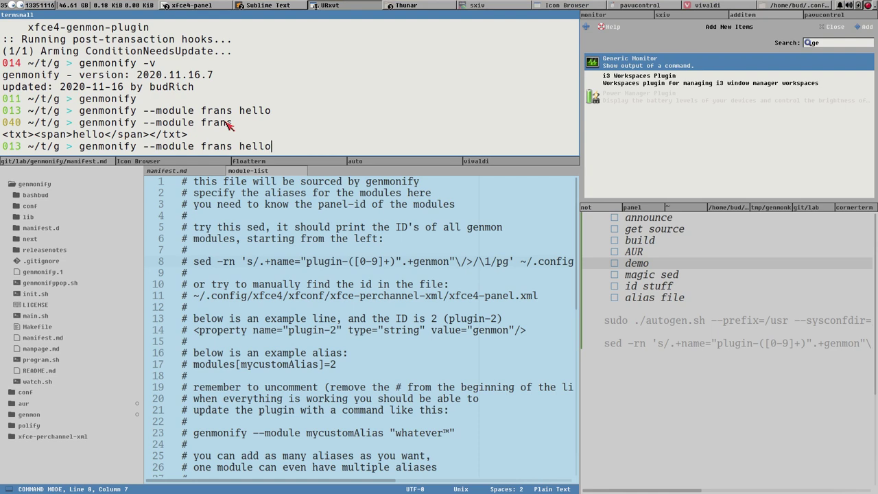
key("Left")
key("Left")
type("--foregrou")
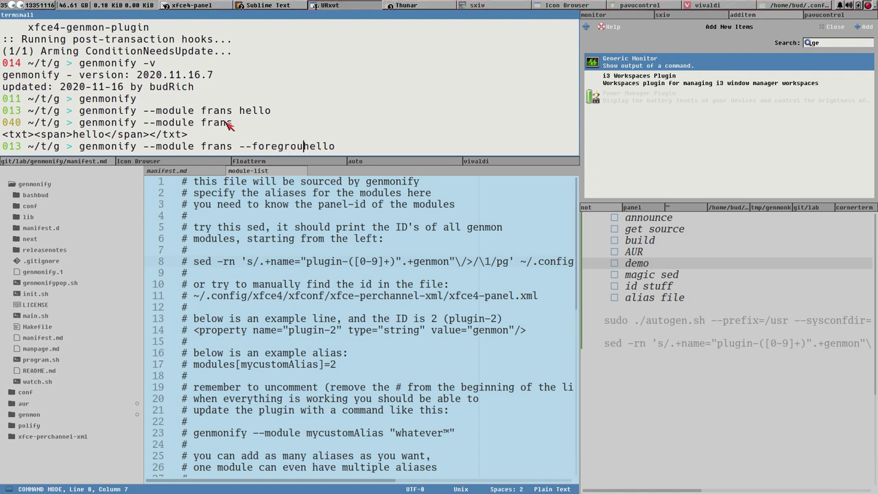
type("nd red")
key("Return")
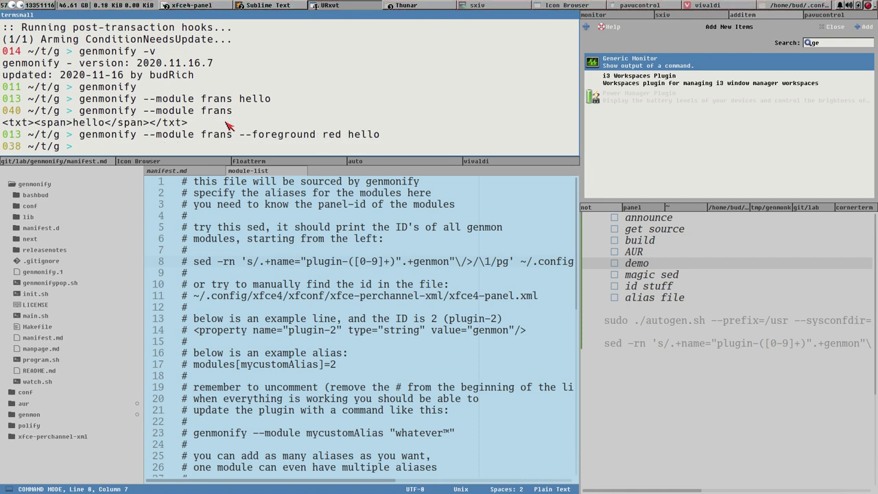
key("Up")
key("Up")
key("Return")
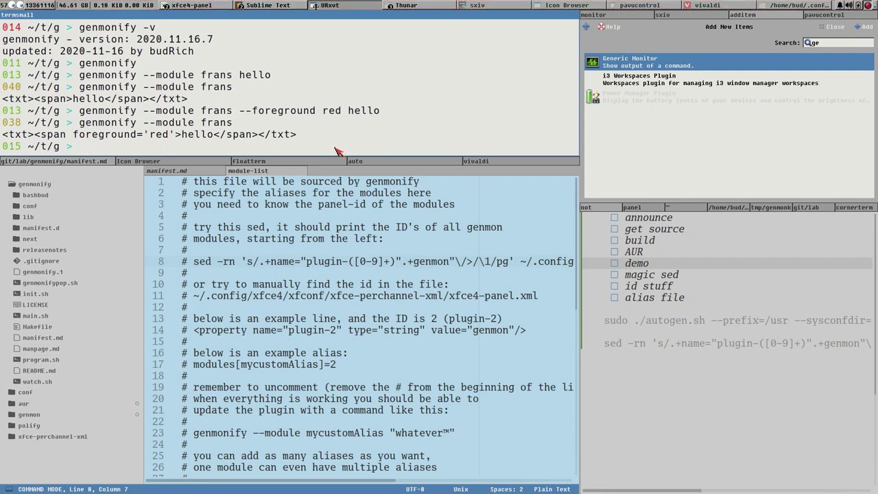
Step: Run genmonify for the frans module with red foreground, the added option --icon warning and the text hello
key("Up")
key("Up")
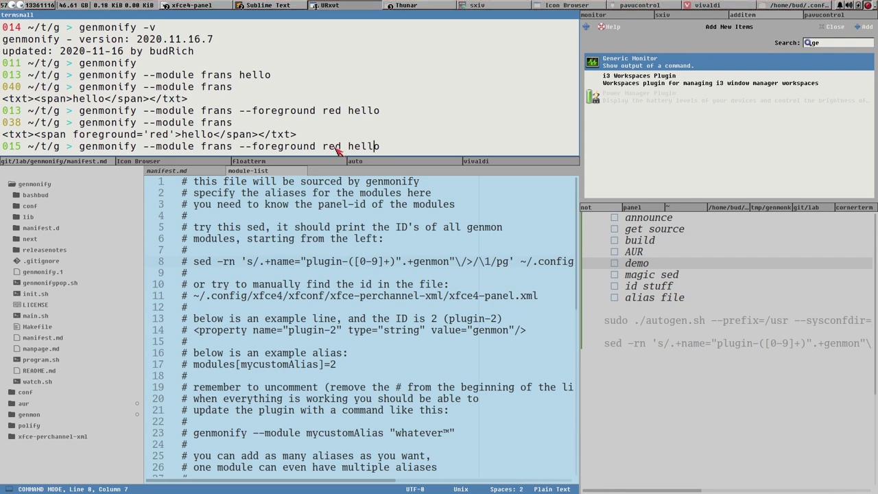
key("Left")
key("Left")
key("Left")
key("Left")
key("Left")
type("--icon warning")
key("Return")
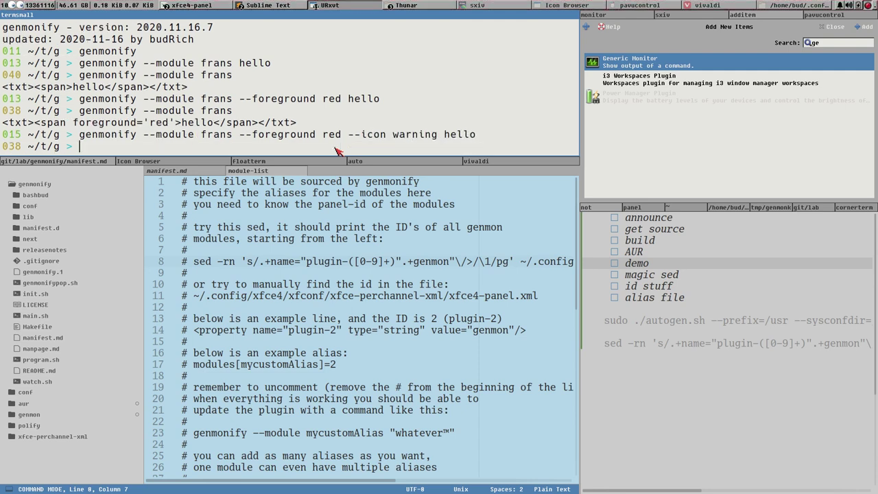
Step: Print the frans module's stored markup with genmonify --module frans and highlight the icon tag in the output
key("Up")
key("Up")
key("Return")
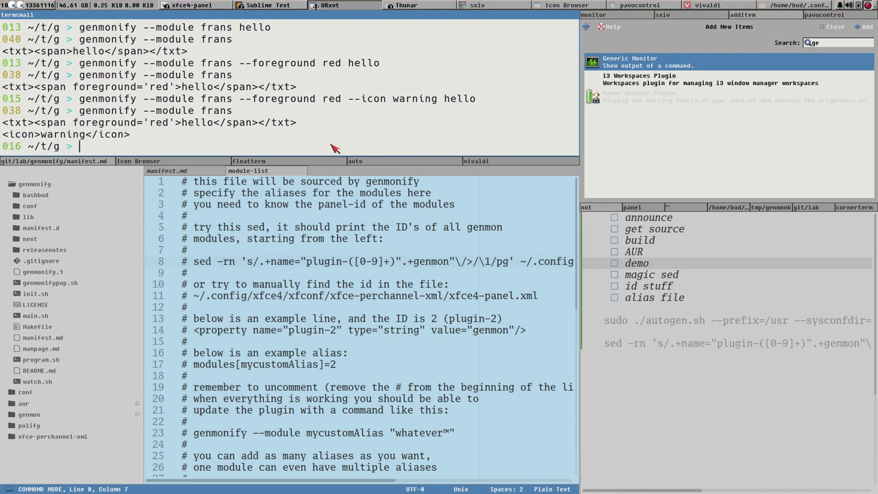
double_click(32, 135)
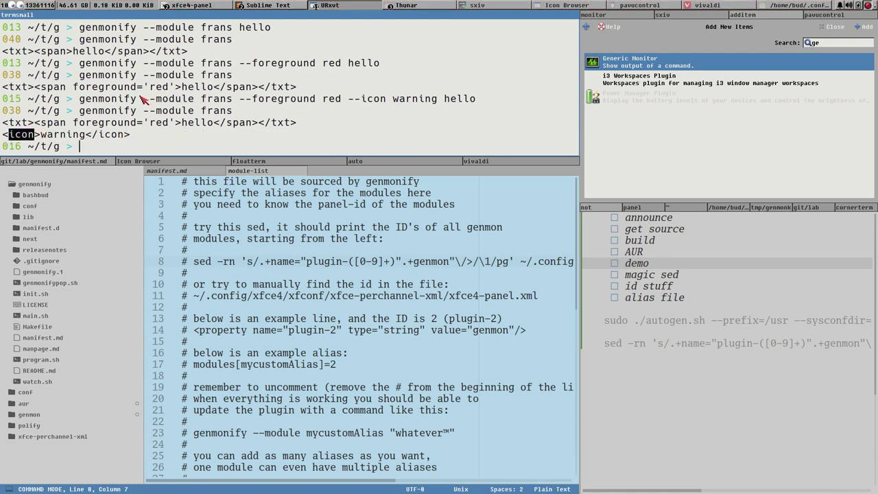
Step: Open the properties of the panel's Generic Monitor and set its command to genmonify -o mainmod
right_click(4, 6)
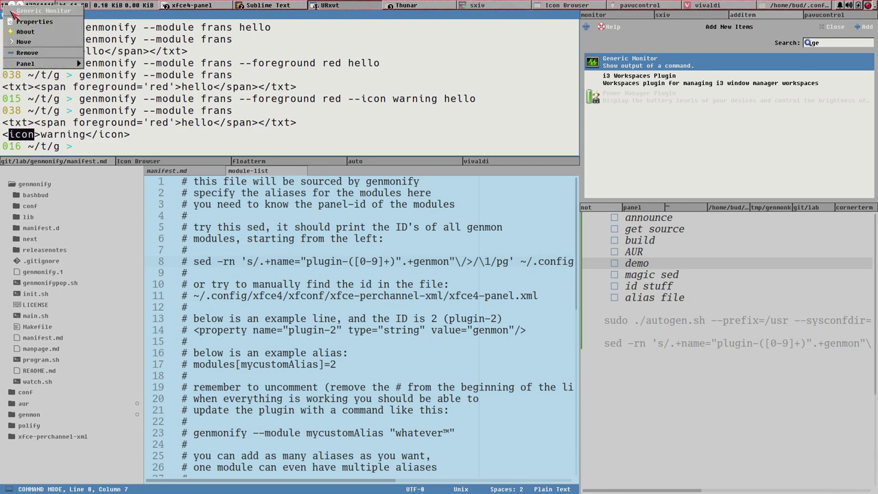
left_click(49, 23)
left_click_drag(420, 190, 379, 193)
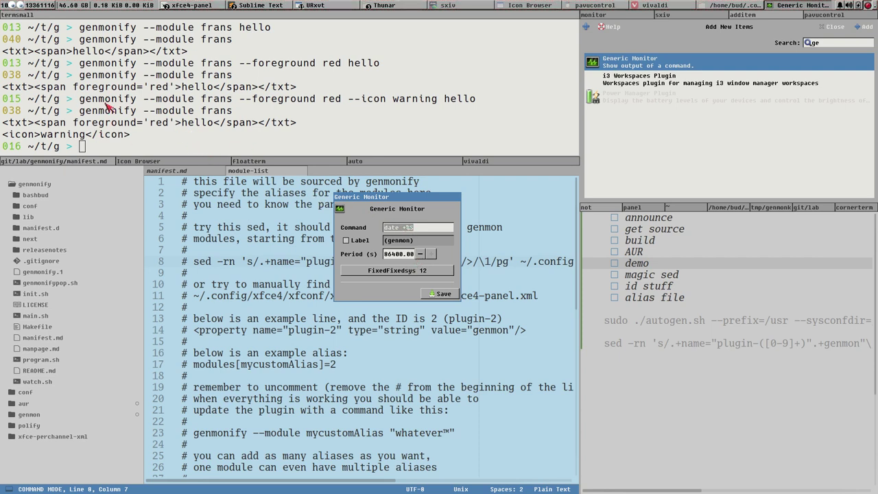
triple_click(412, 232)
type("genmonify --modul")
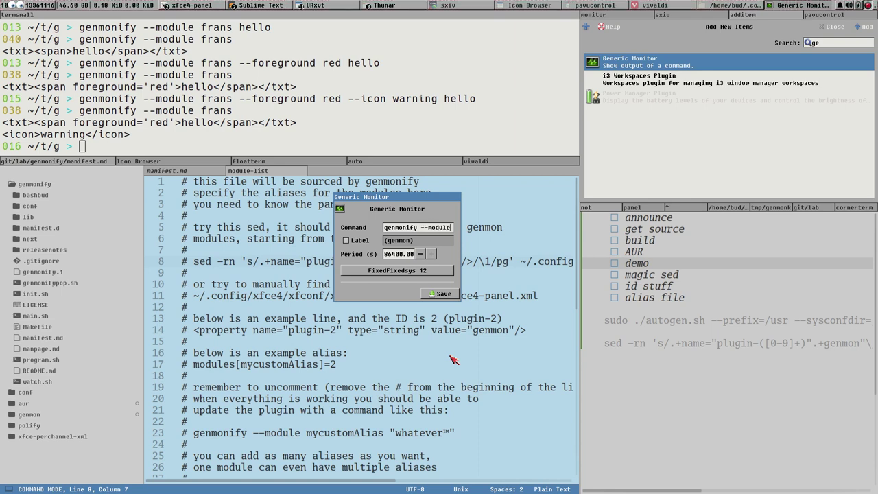
key("BackSpace")
key("BackSpace")
type("o")
type("inmod")
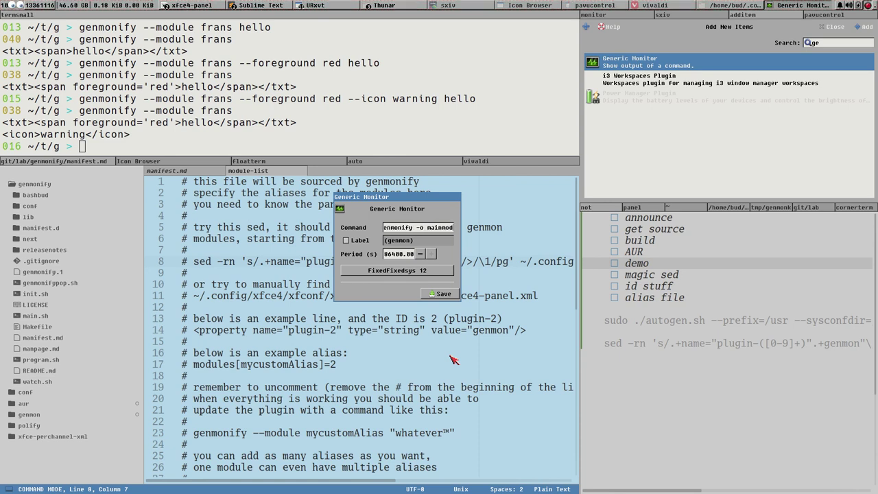
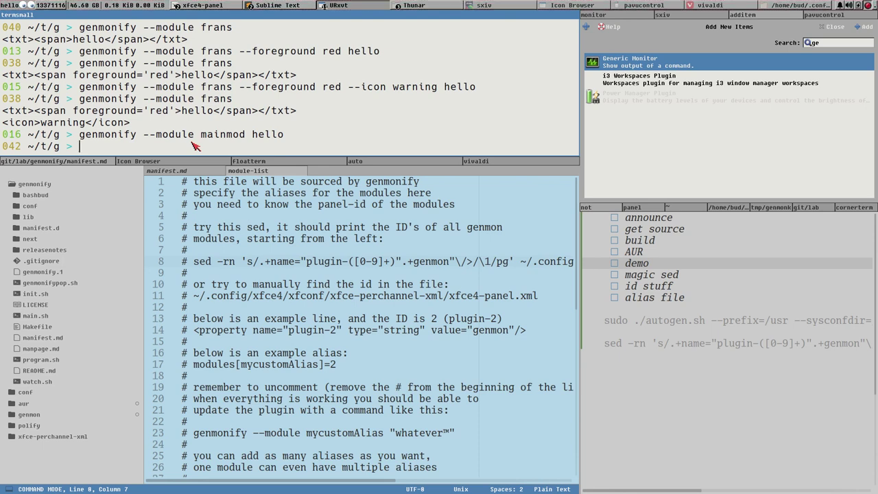
Step: Recall the genmonify --module mainmod hello command, highlight its mainmod name and check the alias examples in module-list
key("Up")
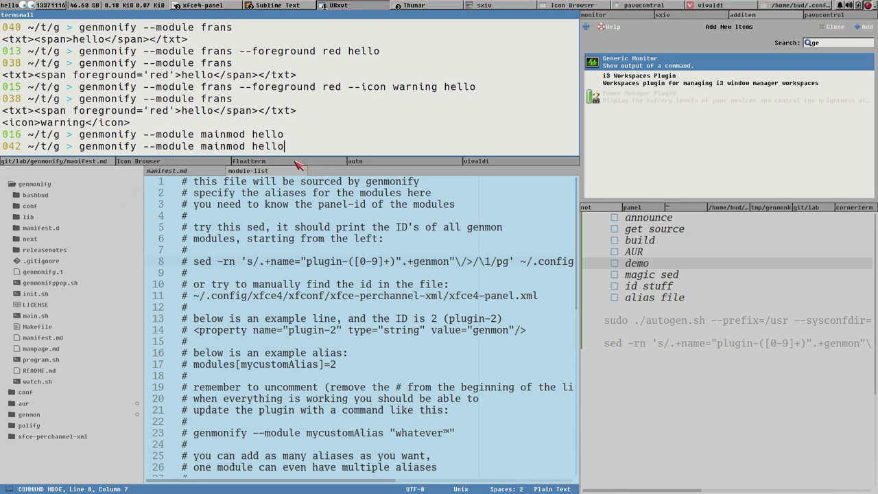
double_click(220, 148)
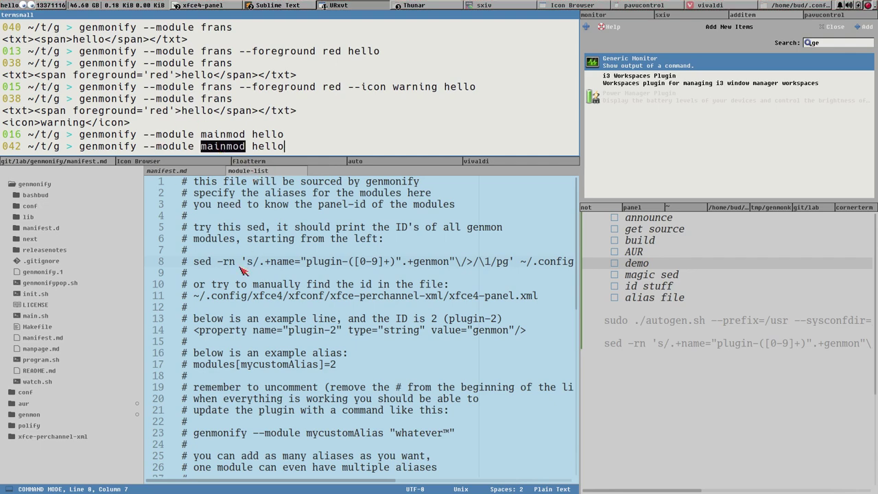
scroll(279, 247, "down", 4)
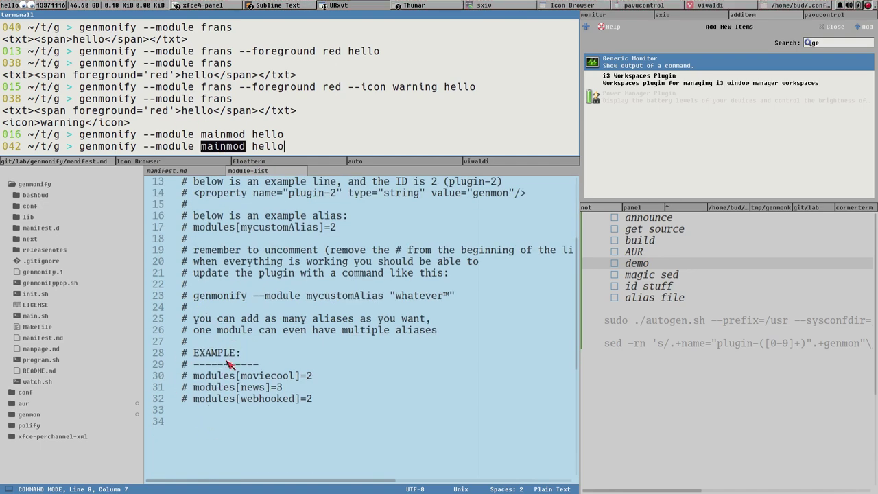
scroll(240, 329, "up", 4)
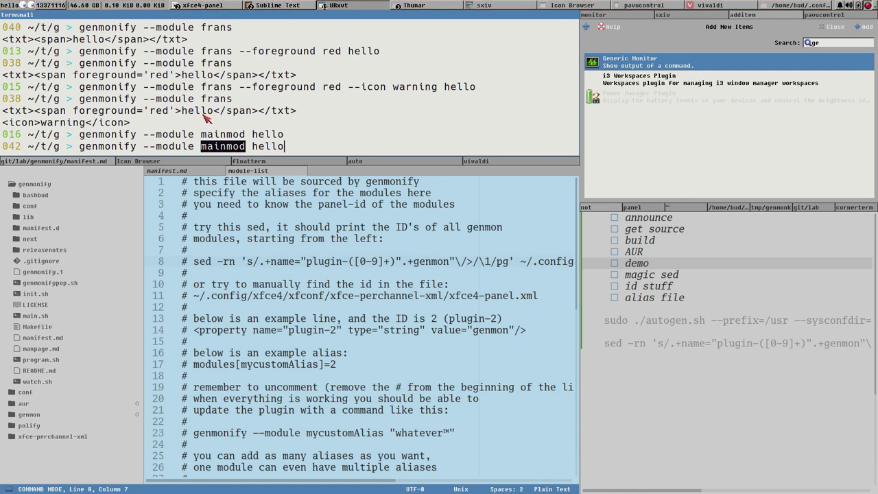
Step: Run genmonify --module mainmod --foreground blue hjlsdlk in the terminal
left_click(335, 137)
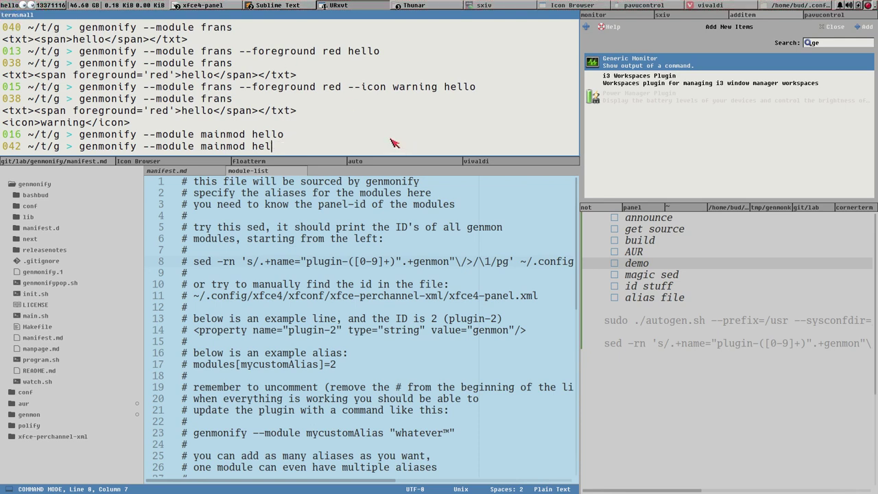
key("BackSpace")
key("BackSpace")
type("--foreground blue h")
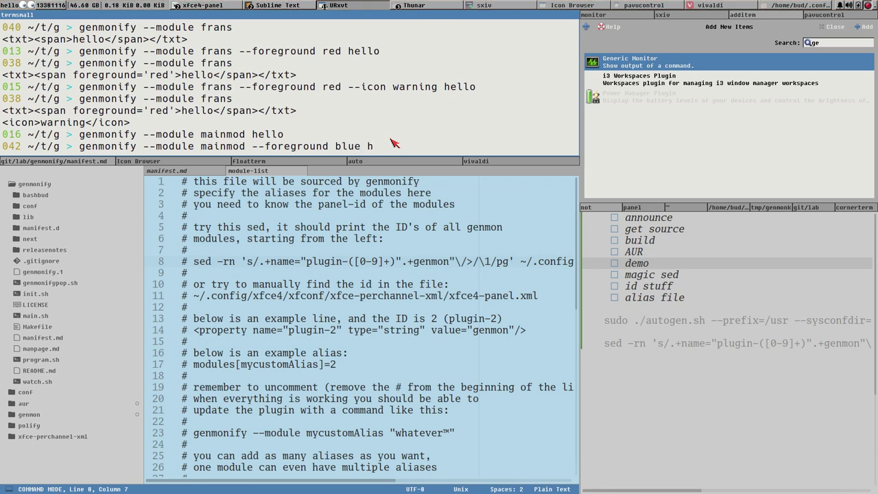
type("jlsdlk")
key("Return")
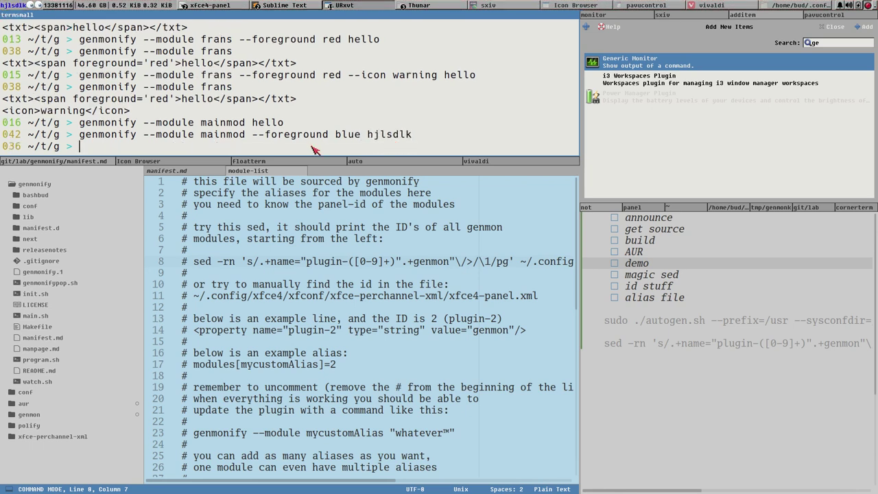
Step: Rerun the blue mainmod command with --clear appended and highlight that option in the terminal
key("Up")
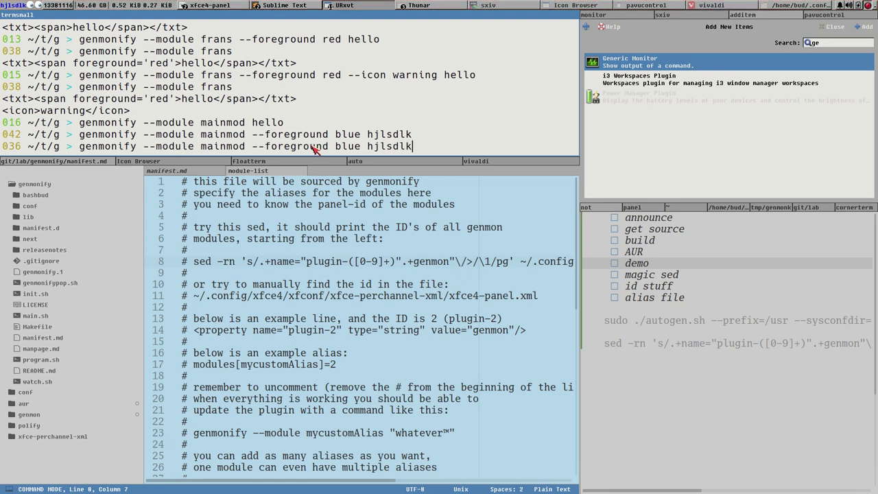
type("--clear")
key("Return")
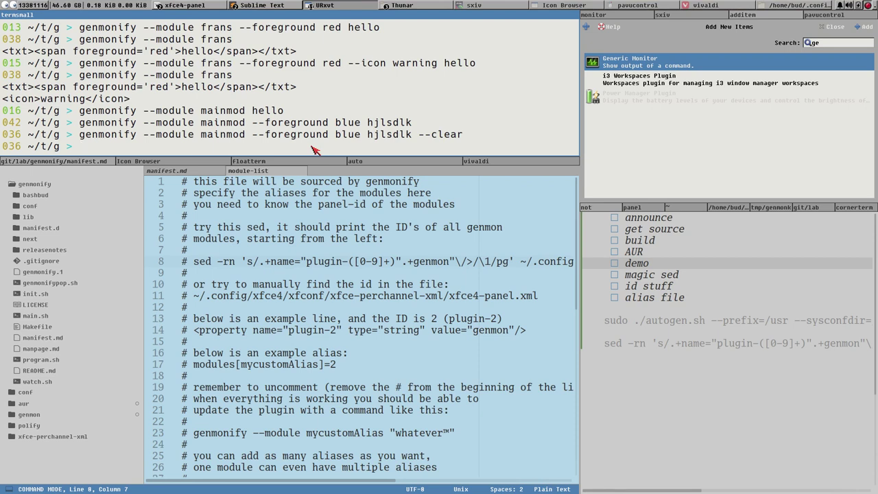
mouse_move(420, 138)
left_mouse_down()
mouse_move(442, 136)
mouse_move(405, 136)
left_mouse_up()
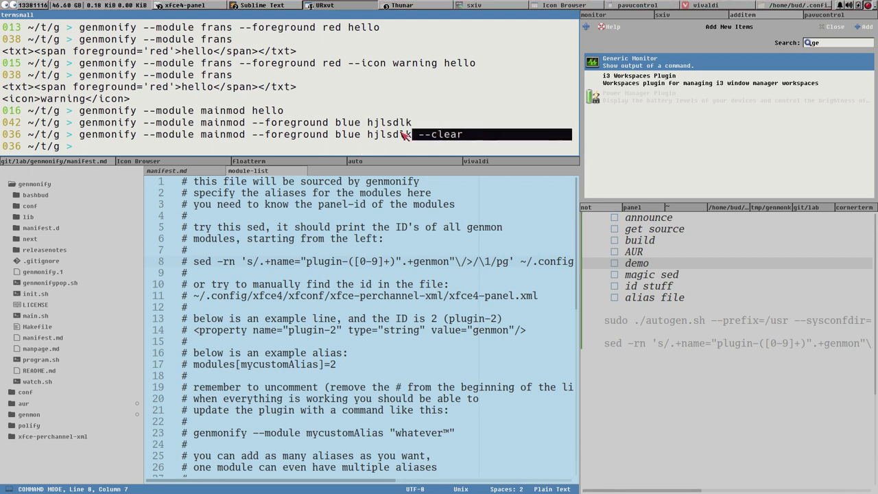
left_click(223, 151)
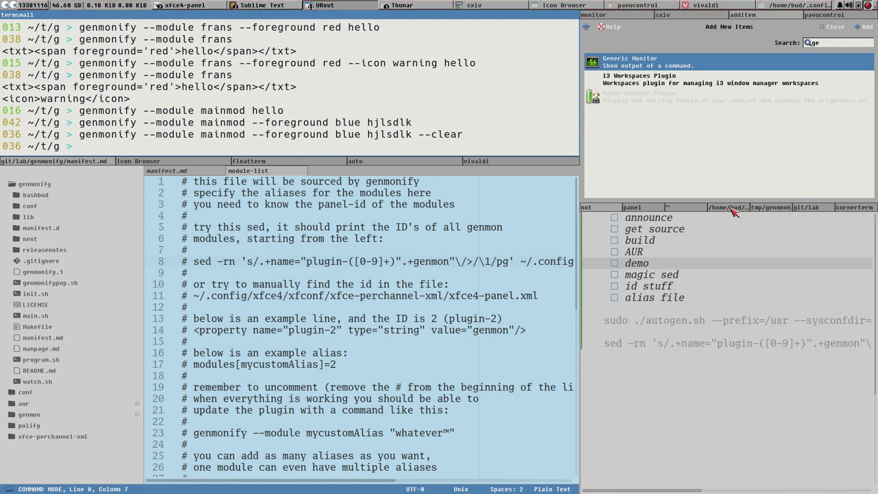
Step: Show the item list of Panel 1 and add a second Generic Monitor to the panel
left_click(645, 208)
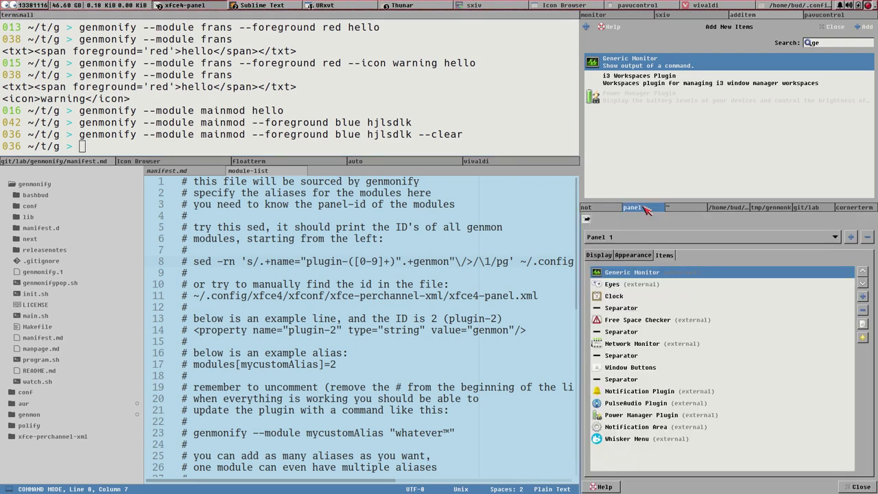
double_click(643, 68)
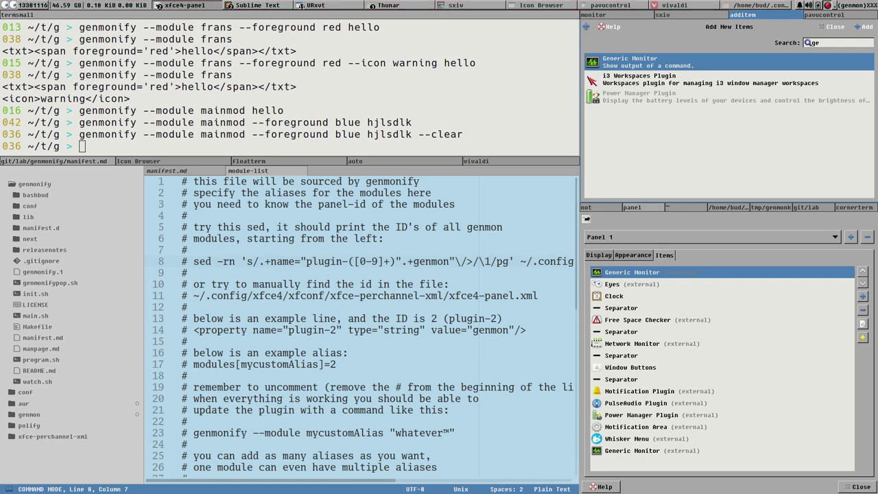
Step: Close the add-items window and save genomify -o second as the command of the newly added Generic Monitor
middle_click(758, 16)
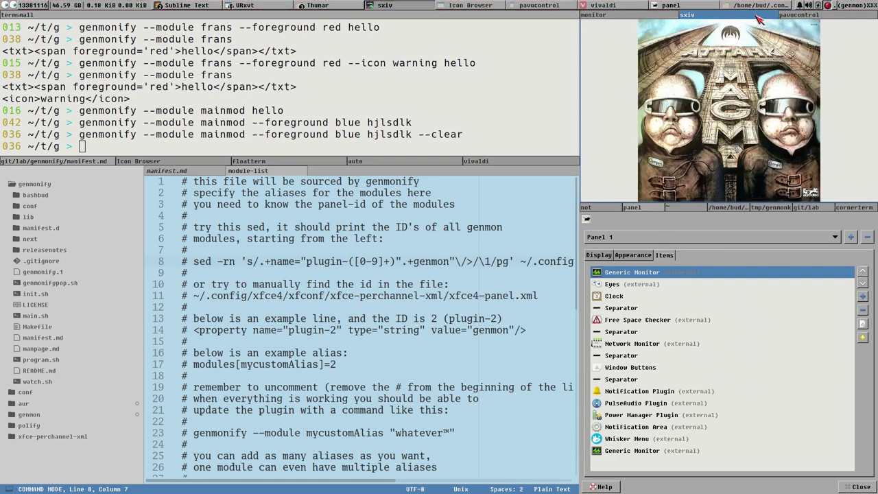
left_click(647, 451)
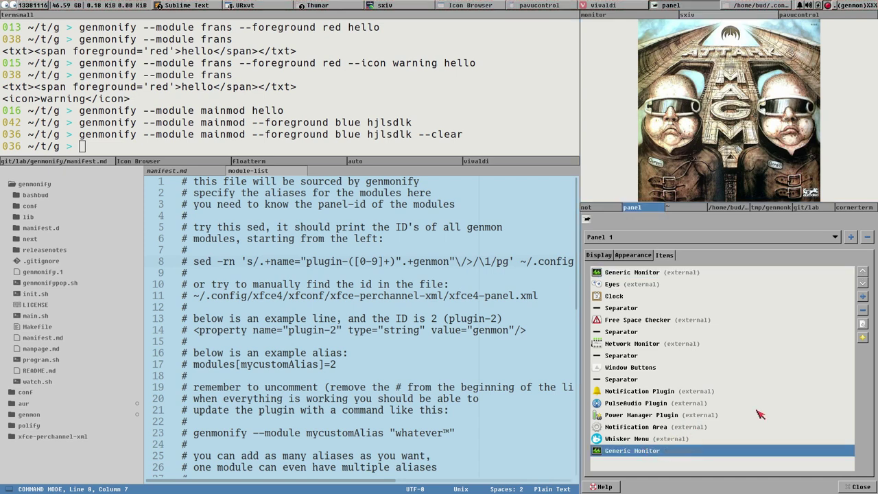
left_click(863, 323)
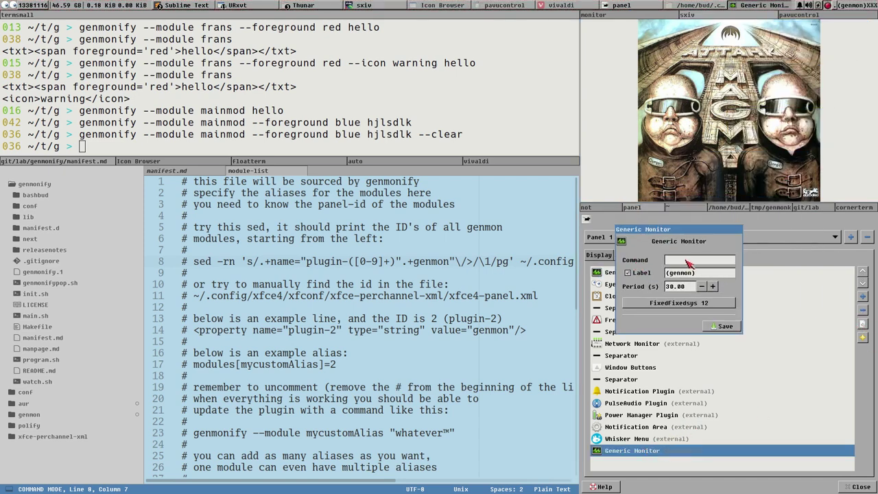
left_click(689, 264)
type("genon")
type("in")
type("fy")
type("  second")
left_click(726, 328)
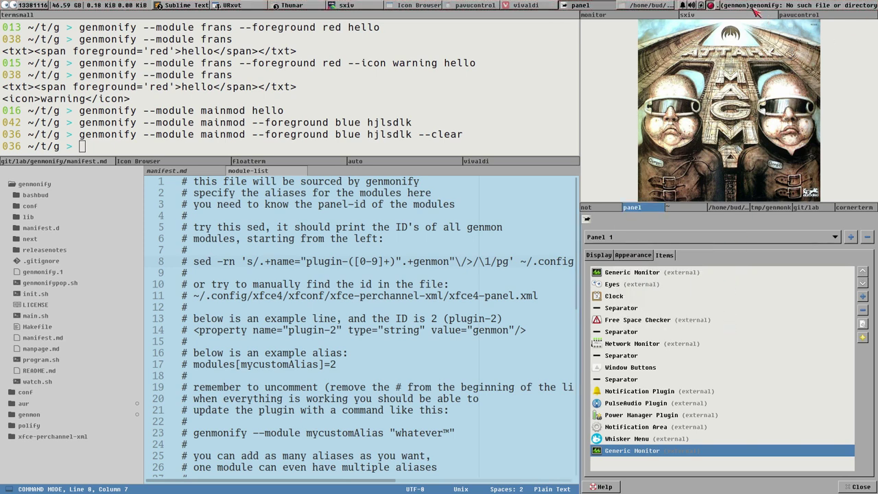
Step: Correct the new Generic Monitor's command to genmonify -o second, enter 99999999 as its period, turn off its label and save
left_click(863, 326)
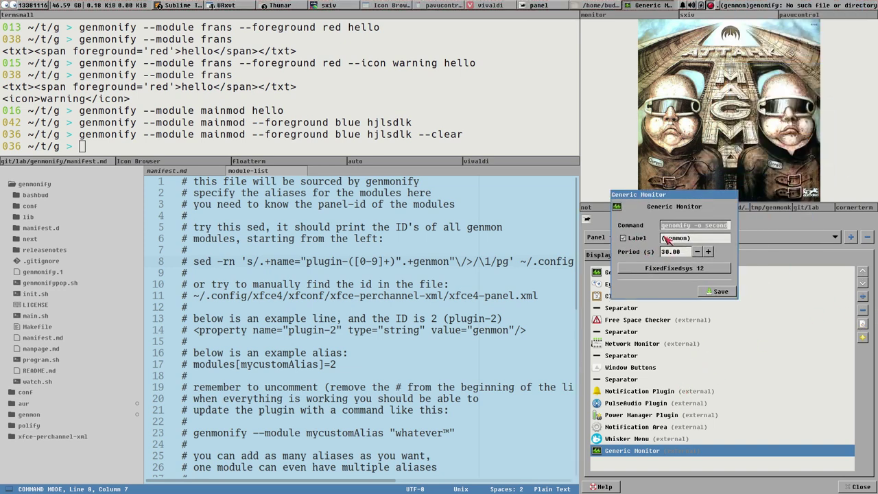
left_click(676, 228)
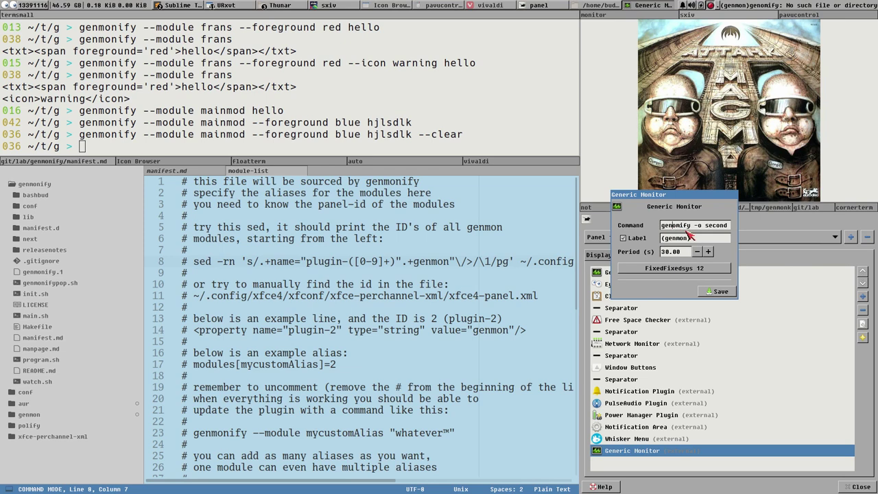
triple_click(689, 230)
left_click(688, 230)
type("n")
scroll(701, 253, "up", 17)
double_click(673, 252)
type("99999999")
key("Return")
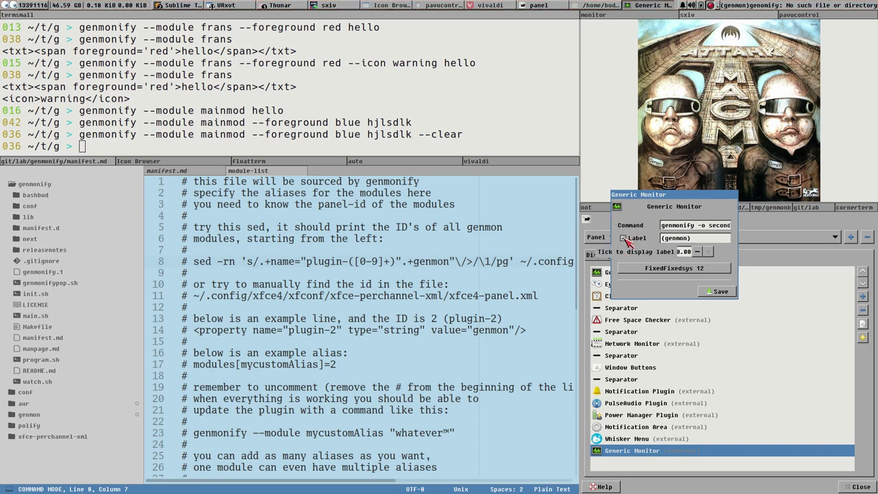
left_click(721, 291)
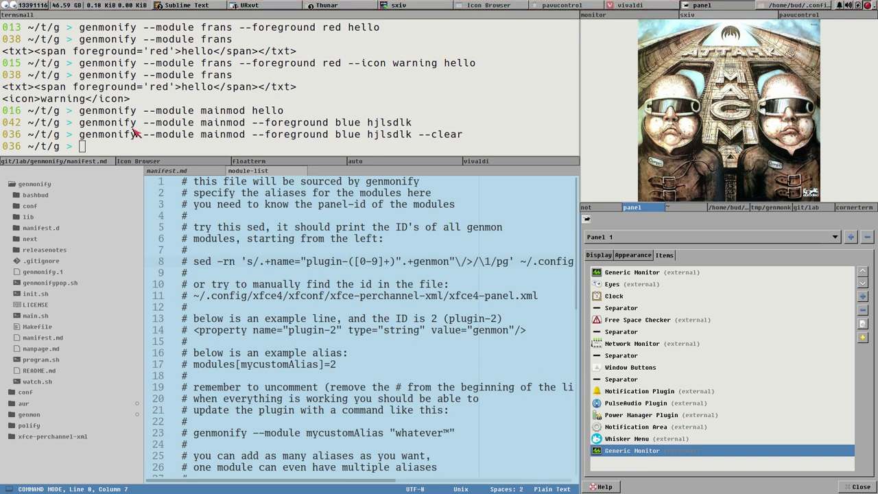
Step: Rerun the blue mainmod command in the terminal without the --clear option
key("Up")
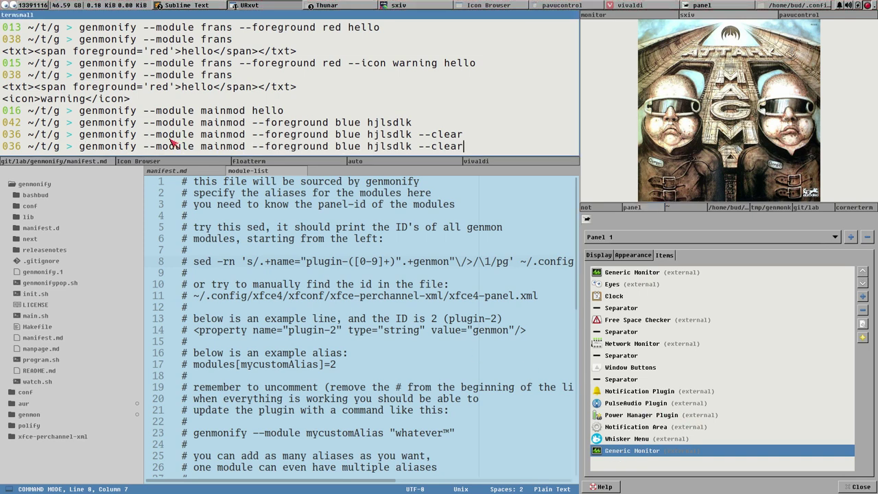
key("BackSpace")
key("BackSpace")
key("BackSpace")
key("BackSpace")
key("Return")
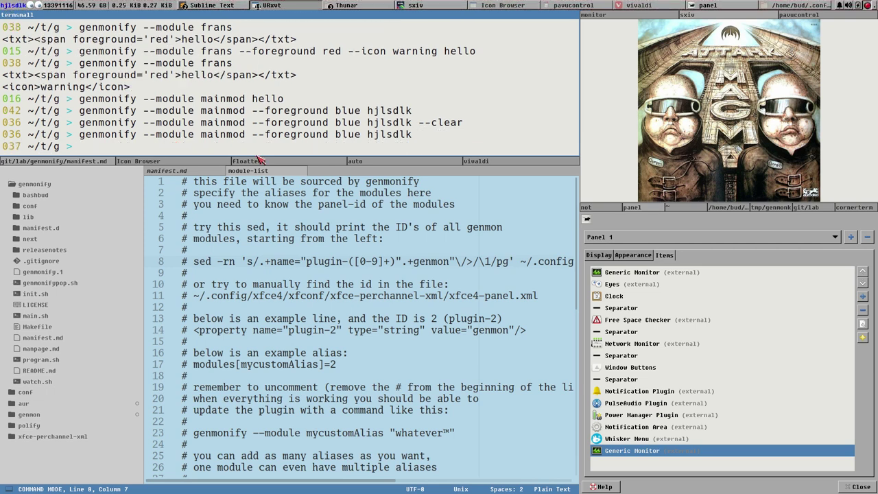
Step: Recall the blue mainmod command in the terminal and change its module name to second
key("Up")
key("Left")
key("Left")
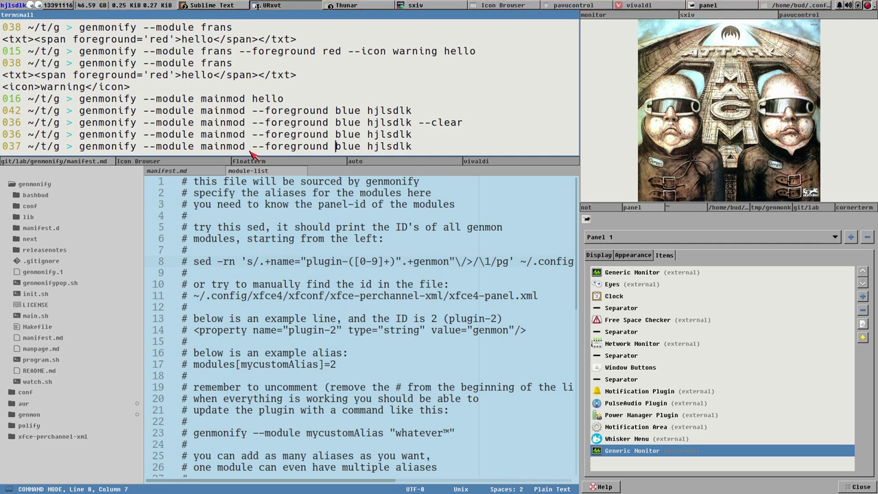
key("Left")
key("Left")
key("Left")
key("Left")
key("Left")
key("Left")
key("Left")
key("Left")
key("Left")
key("Left")
key("Right")
key("BackSpace")
key("BackSpace")
key("BackSpace")
key("BackSpace")
key("BackSpace")
key("BackSpace")
key("BackSpace")
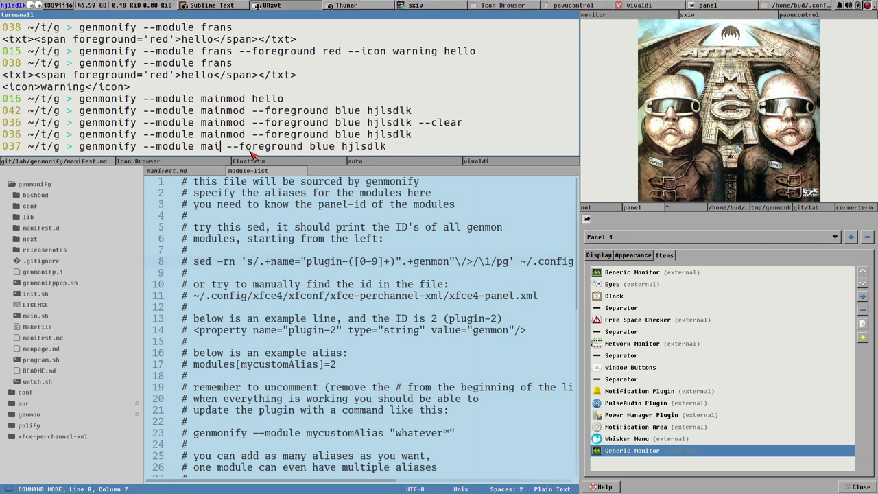
type("second")
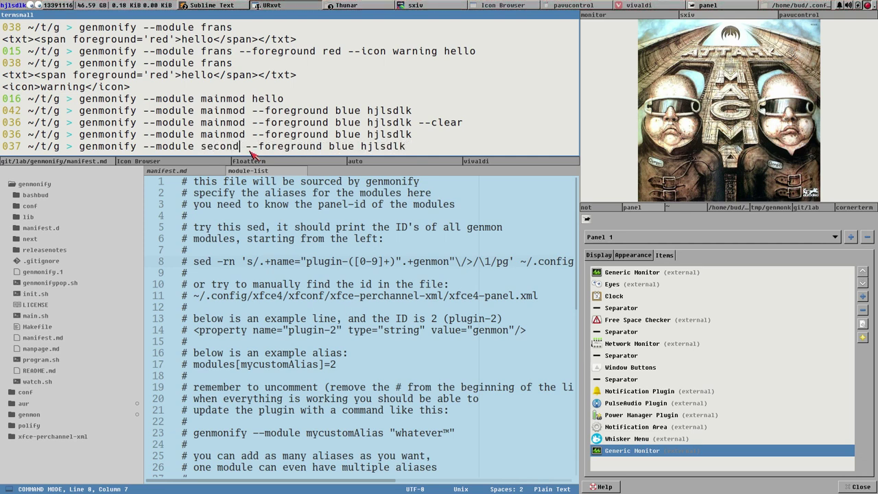
Step: Change the foreground colour of the recalled command to red and run it for the second module
key("End")
key("Left")
key("Left")
key("Left")
key("Left")
key("Left")
key("BackSpace")
key("BackSpace")
key("BackSpace")
key("BackSpace")
type("red")
key("Return")
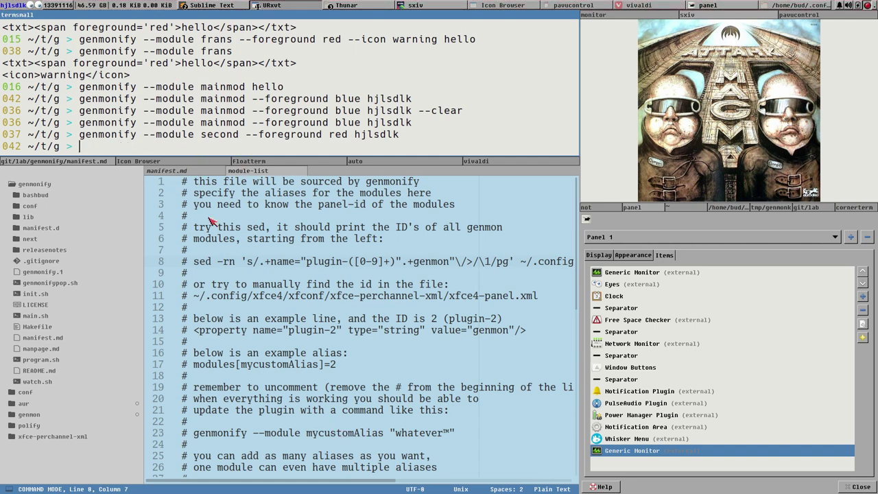
Step: Uncomment the moviecool example line in module-list and rename its alias to mainmod
left_click(312, 345)
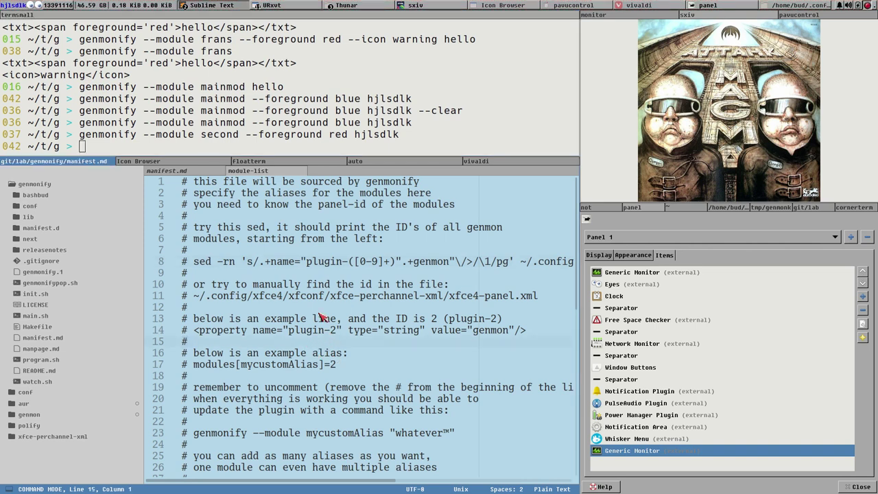
scroll(319, 313, "down", 3)
scroll(319, 313, "up", 3)
scroll(275, 274, "down", 4)
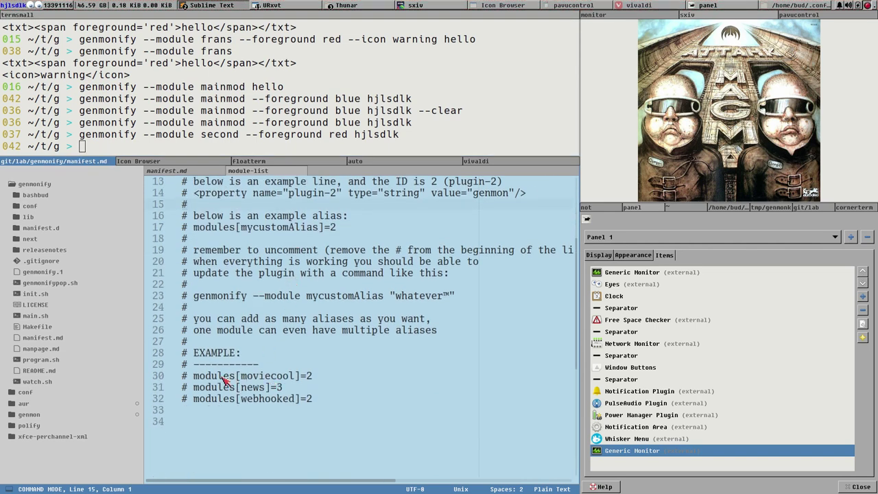
left_click(184, 378)
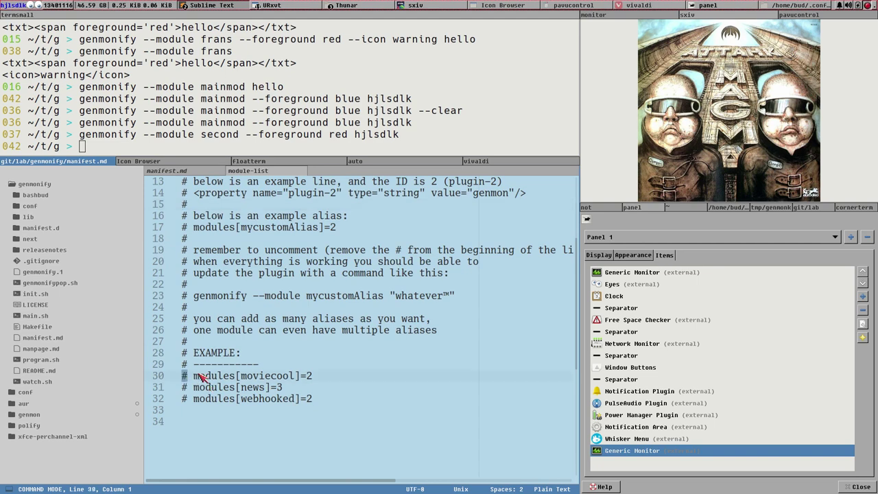
key("x")
key("x")
double_click(236, 378)
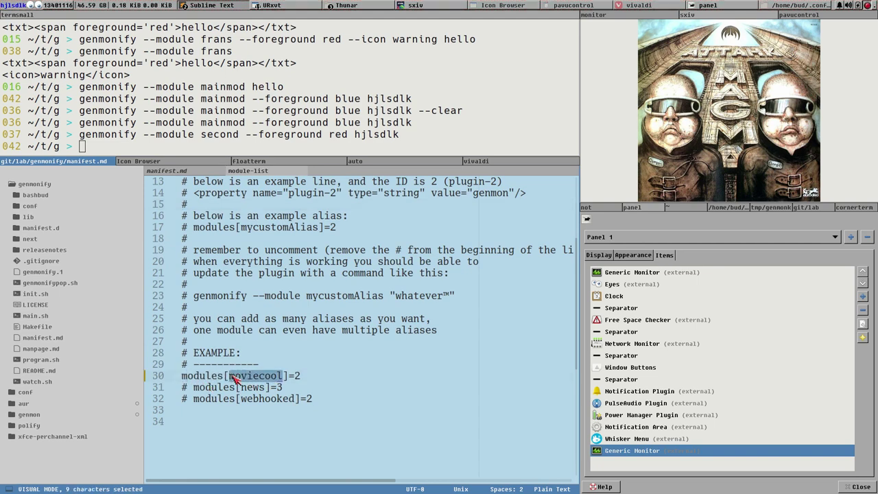
type("cm")
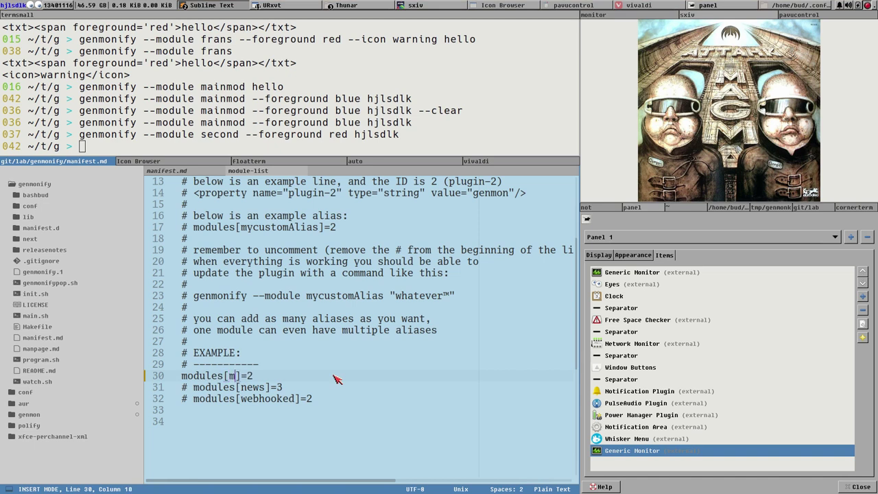
type("ainmod")
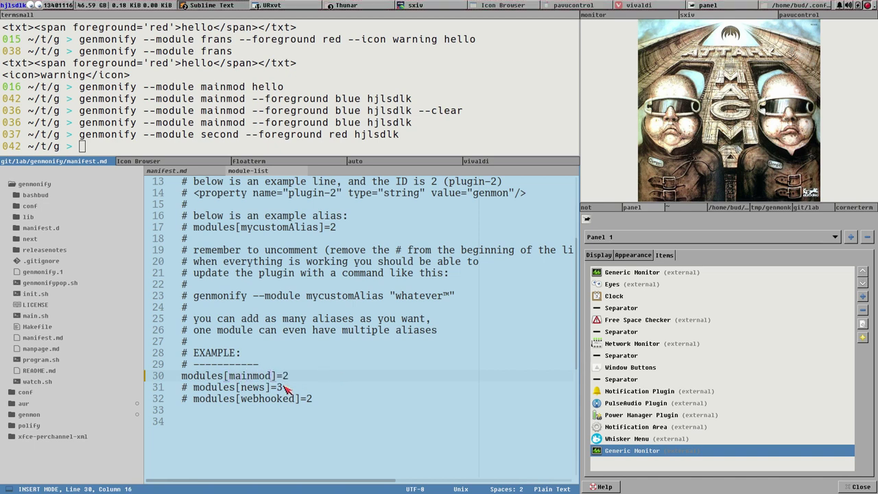
Step: Highlight the mainmod alias's ID value and expand the xfce-perchannel-xml folder to look for the panel configuration file
double_click(285, 377)
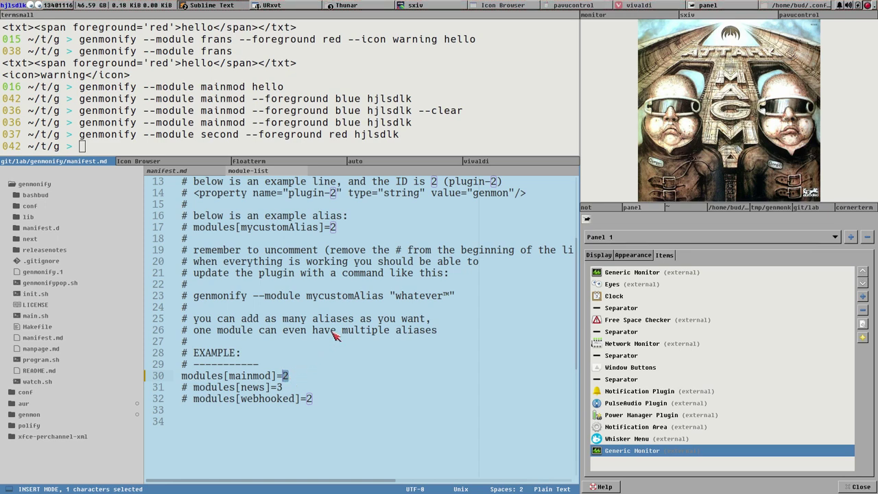
left_click(68, 436)
scroll(76, 396, "down", 5)
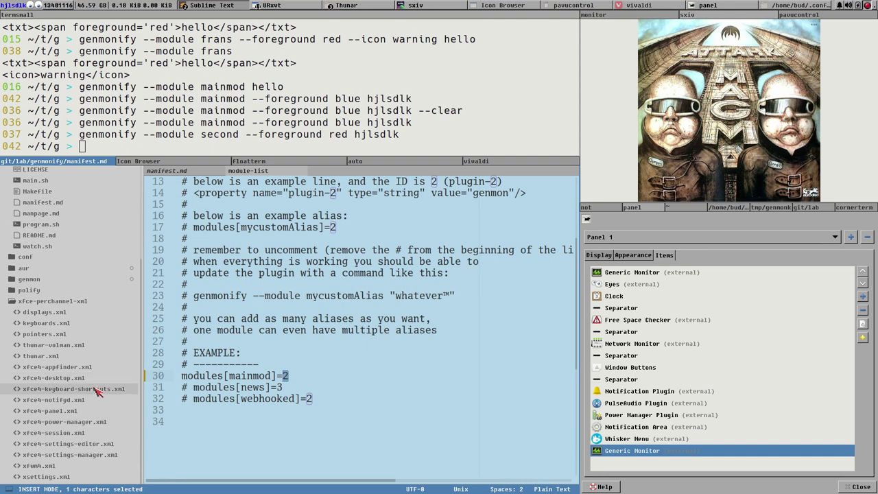
Step: Open xfce4-panel.xml from the xfce-perchannel-xml folder and go to the last plugin entries
key("Escape")
key("ctrl+s")
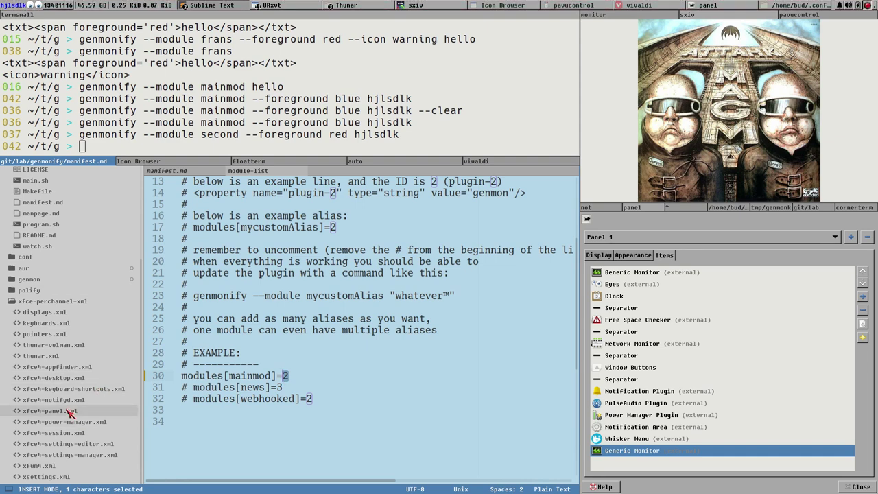
left_click(69, 410)
key("F2")
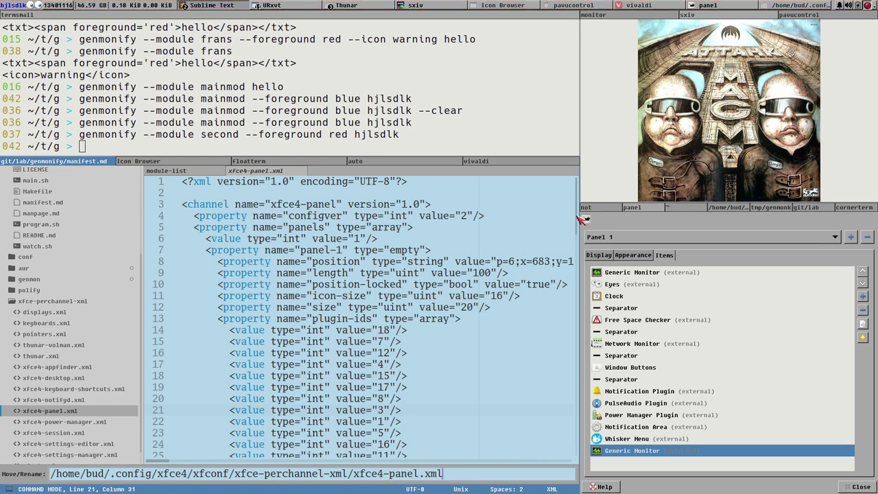
left_click_drag(582, 218, 587, 393)
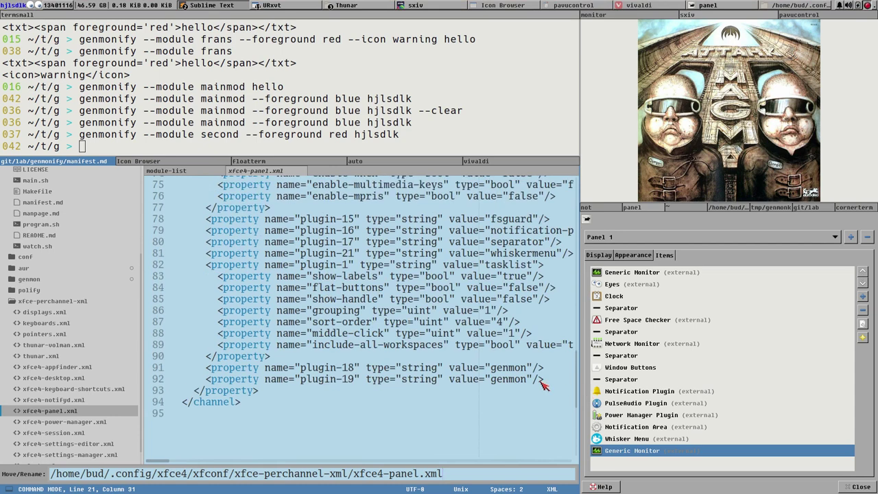
Step: Examine the two genmon property lines near the end of xfce4-panel.xml and their plugin ID numbers
double_click(506, 368)
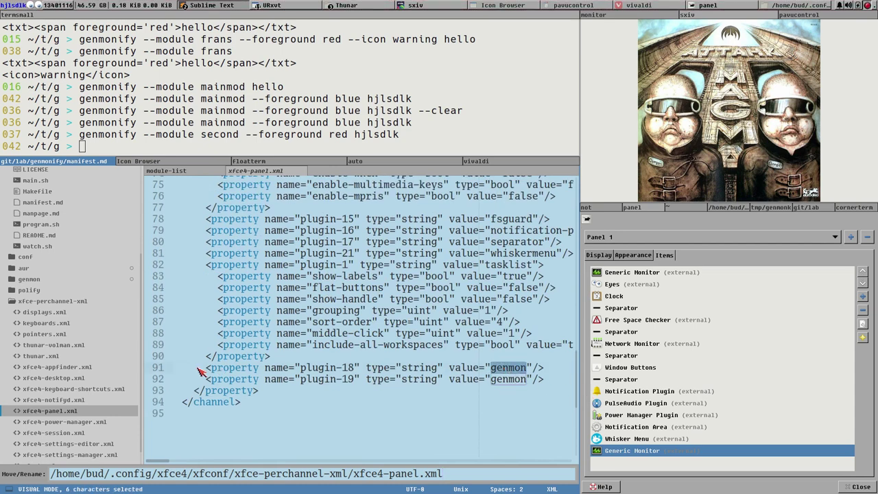
left_click_drag(205, 369, 564, 369)
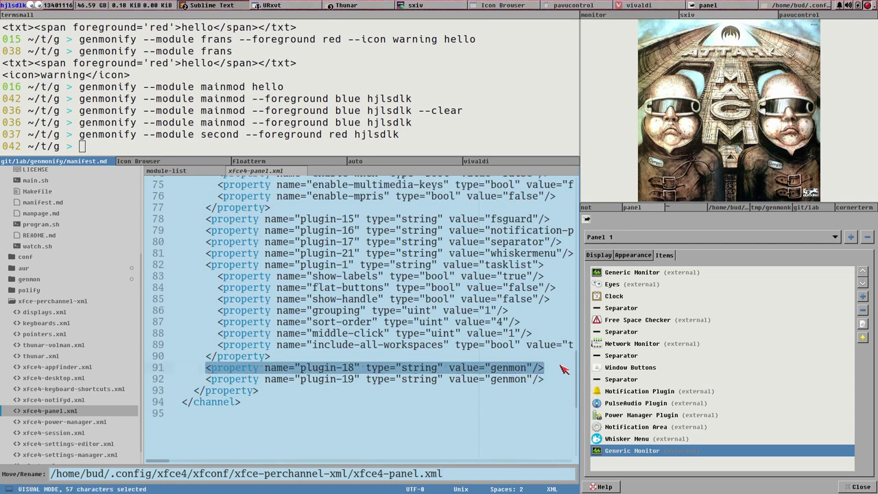
double_click(349, 369)
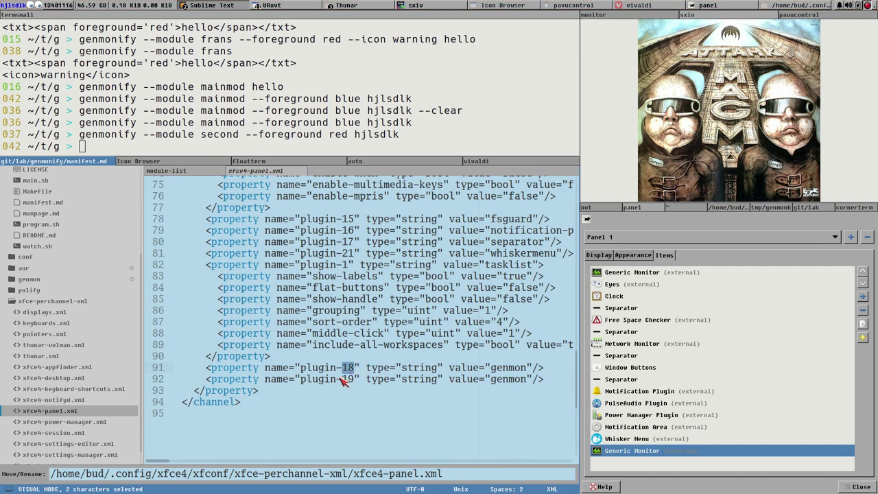
double_click(347, 380)
left_click(339, 367)
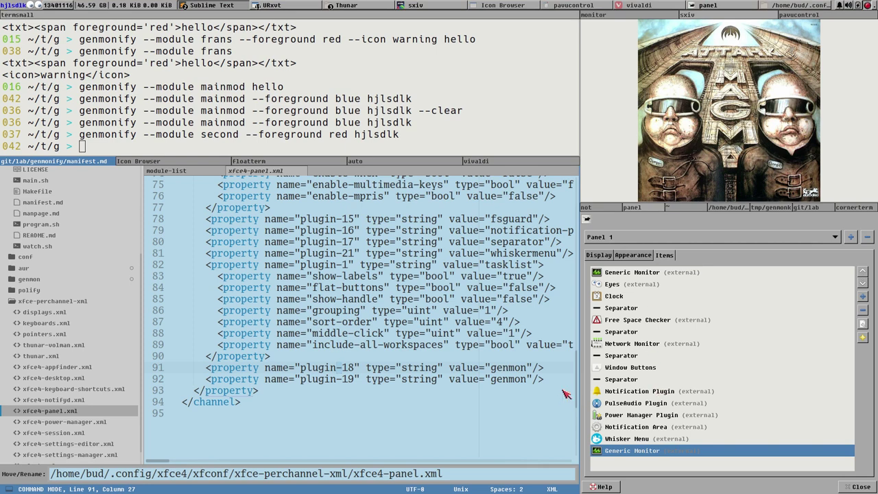
scroll(345, 434, "up", 1)
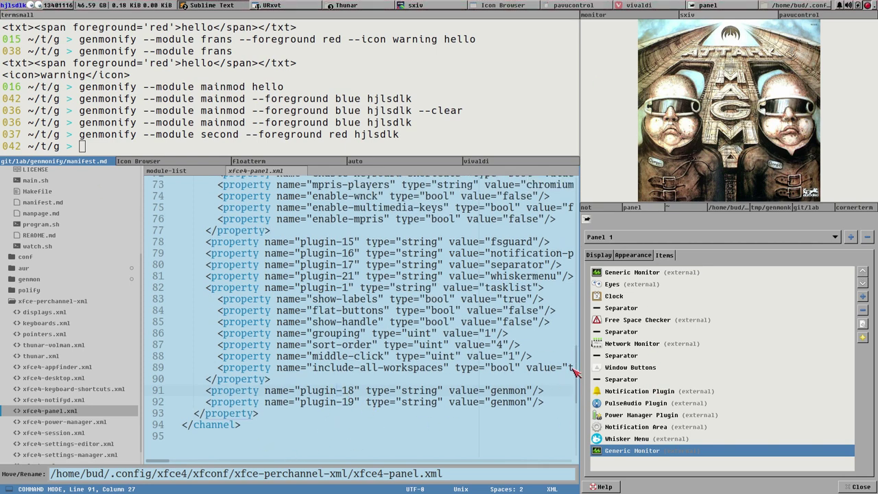
Step: Widen the editor pane and go back to the plugin-ids array near the start of xfce4-panel.xml
left_click_drag(579, 382, 569, 277)
left_click(441, 278)
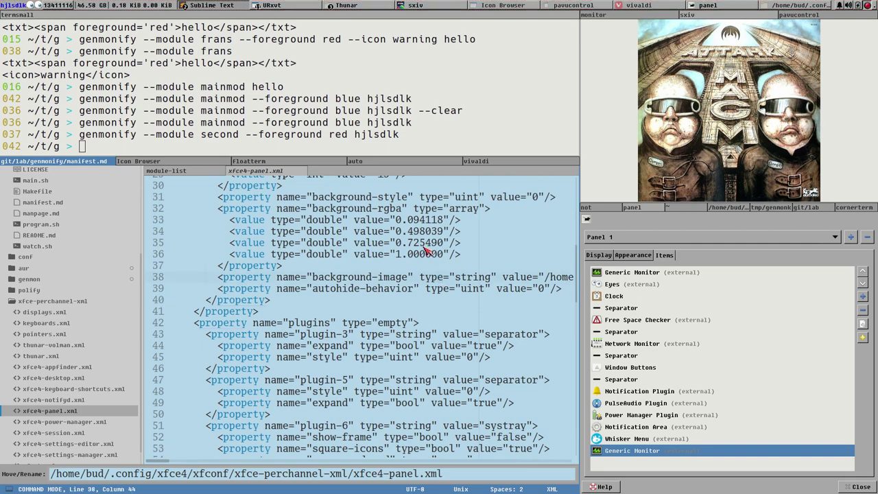
key("super+l")
scroll(416, 235, "up", 10)
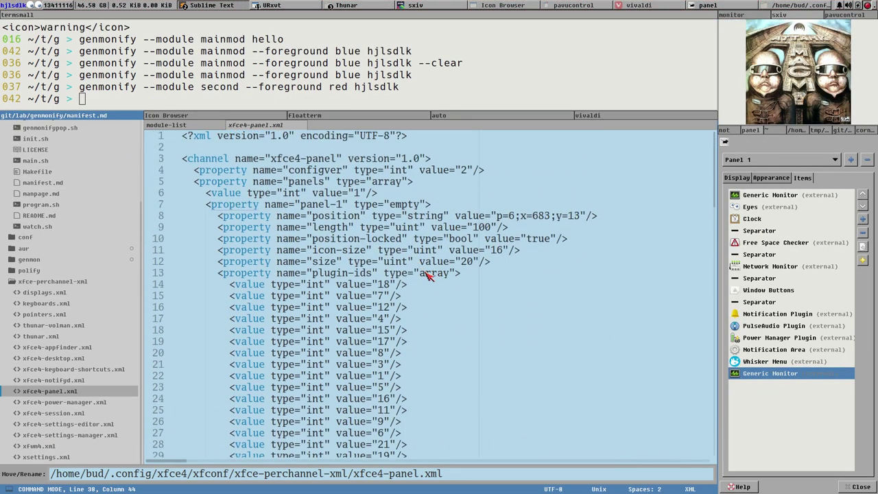
Step: Compare the first and last values in the plugin-ids array with the order of the panel items
left_click_drag(233, 284, 425, 287)
left_click_drag(295, 289, 412, 291)
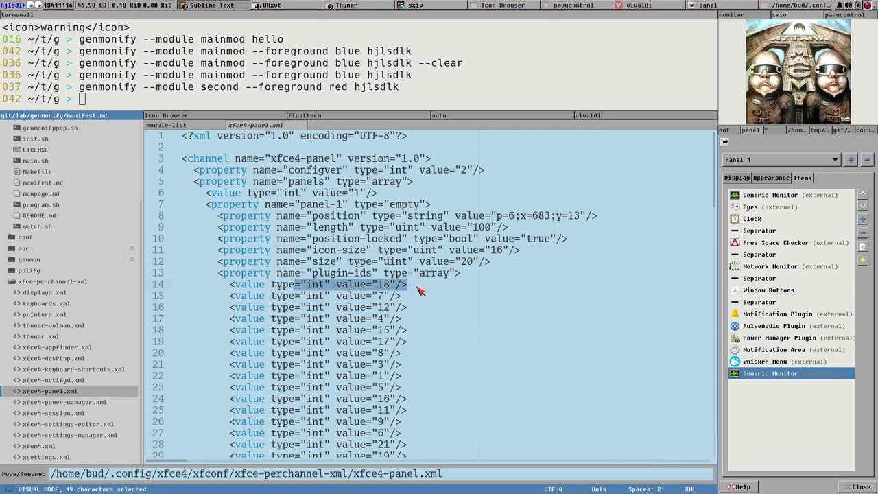
scroll(412, 291, "down", 3)
left_click(382, 204)
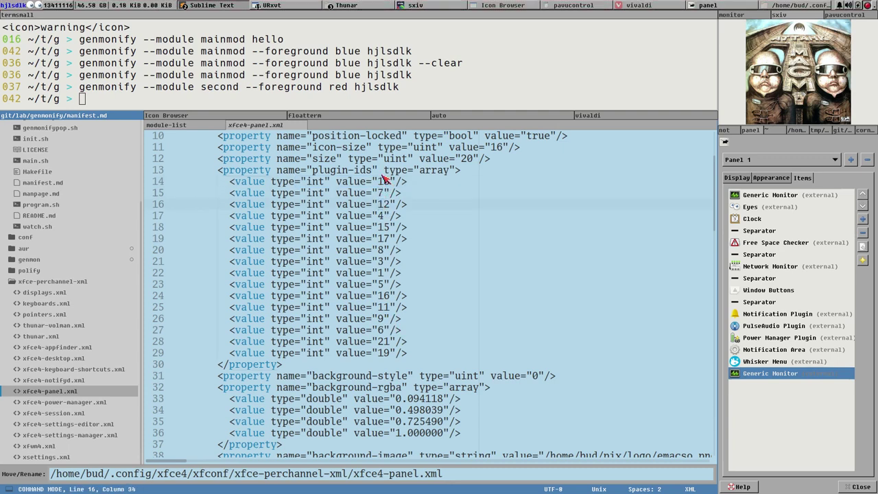
left_click(385, 181)
left_click(377, 195)
left_click(386, 354)
left_click(380, 185)
left_click(381, 364)
left_click(383, 353)
Step: Return to the module-list file and set the mainmod alias to 18
left_click_drag(713, 217, 726, 388)
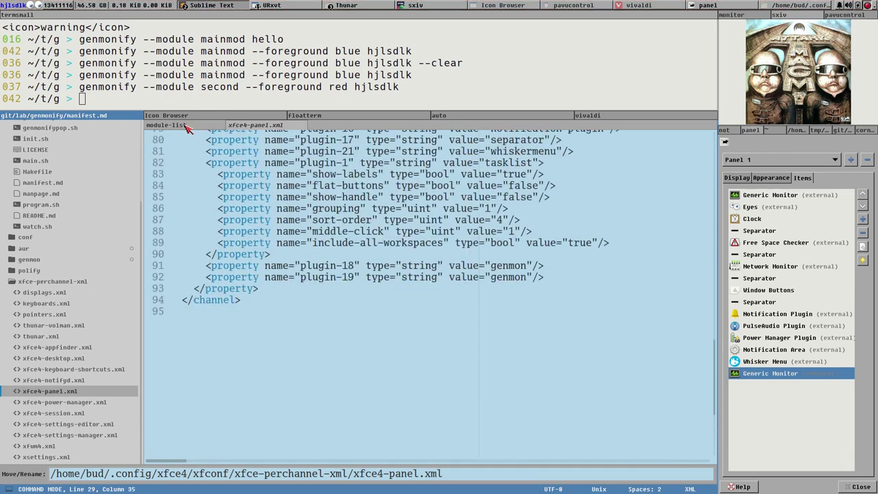
left_click(185, 127)
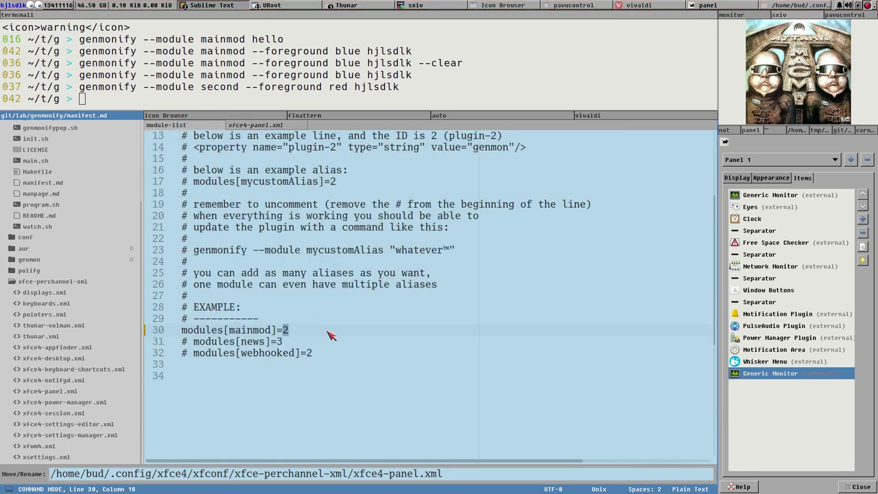
key("s")
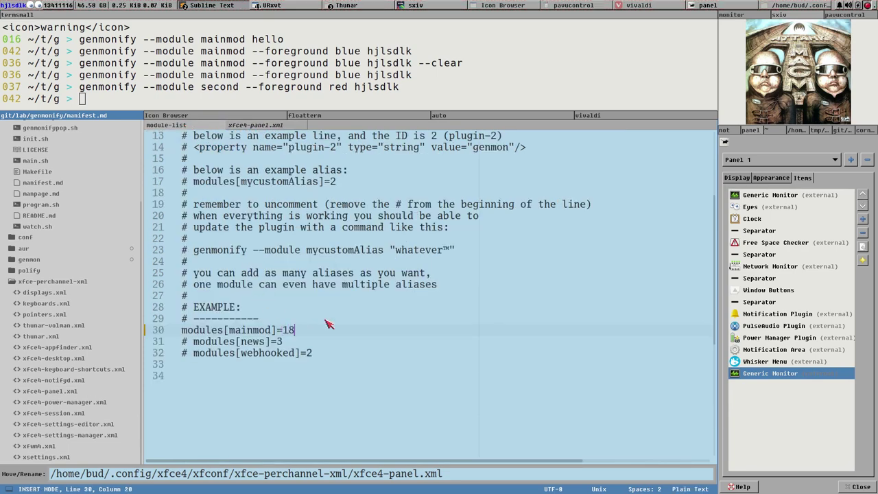
Step: Rename the commented news alias to second, set it to 19 and uncomment its line
double_click(250, 341)
type("second")
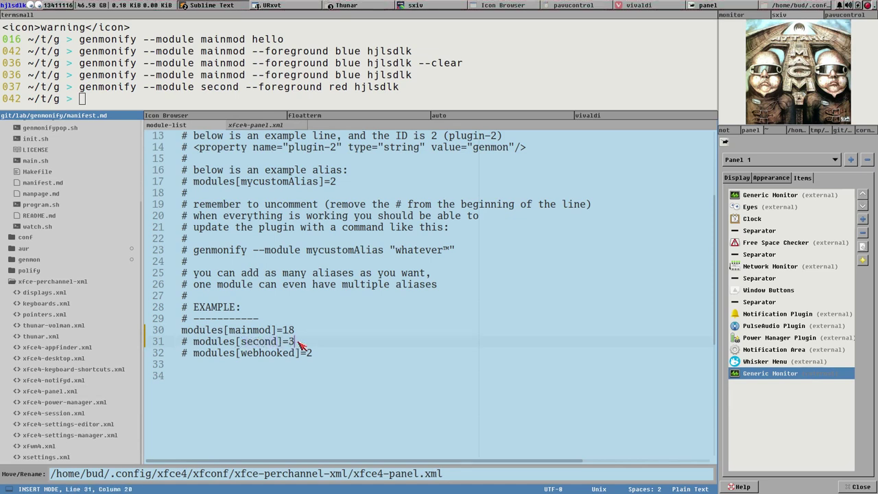
key("BackSpace")
type("19")
key("Home")
key("Delete")
key("Delete")
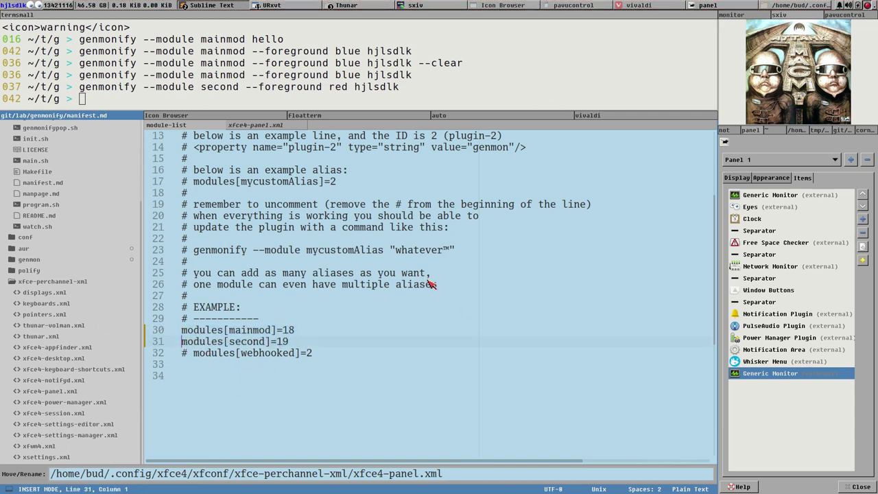
Step: Save module-list and rerun genmonify --module second --foreground red hjlsdlk in the terminal
scroll(431, 284, "up", 4)
scroll(440, 300, "down", 3)
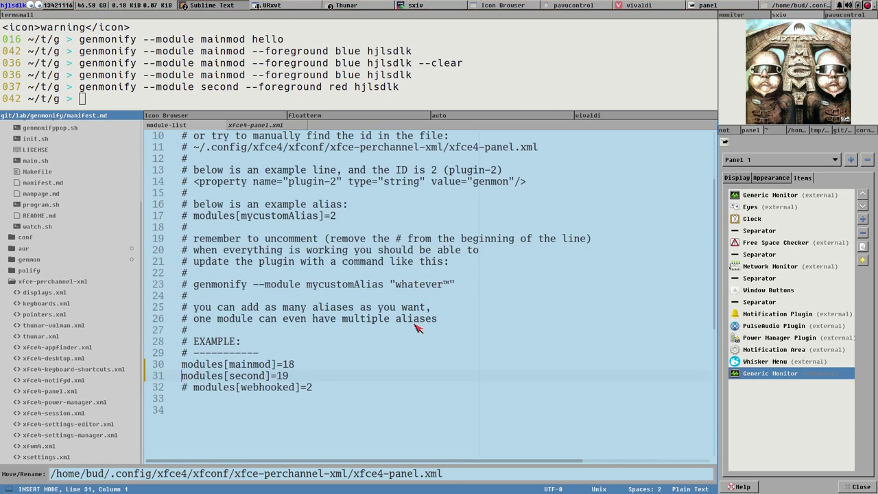
key("ctrl+s")
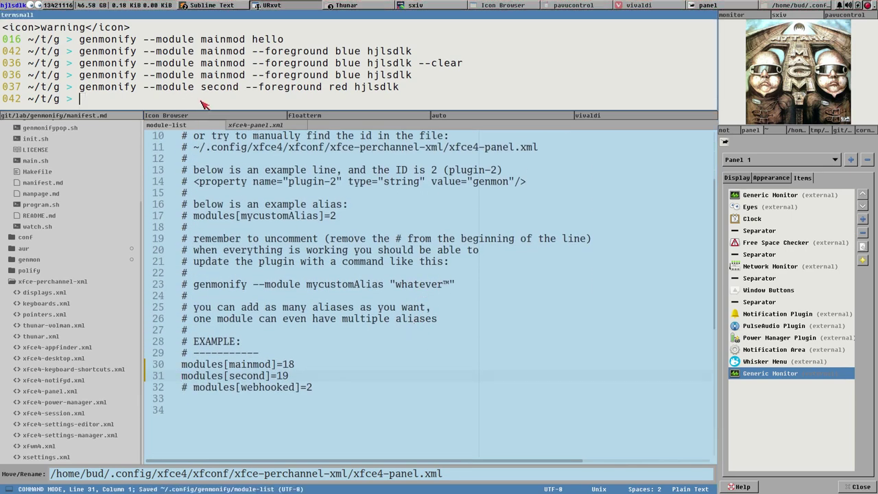
key("Up")
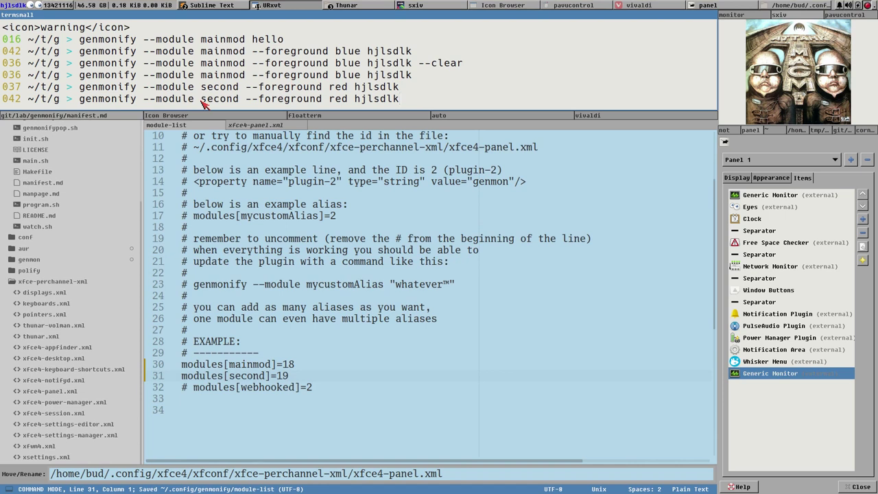
key("Return")
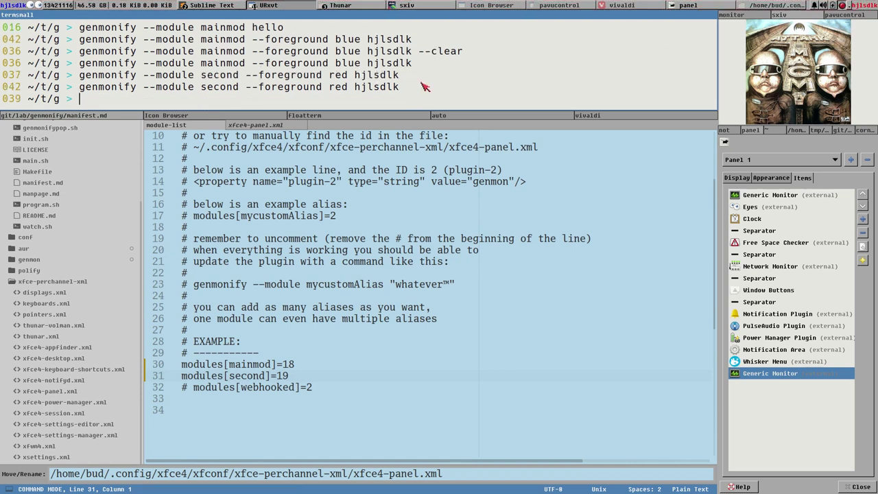
Step: Rerun the genmonify command for the second module with the red text changed to asdasdgg
key("Up")
key("Left")
key("Left")
key("Left")
key("Left")
key("Left")
key("Left")
key("Left")
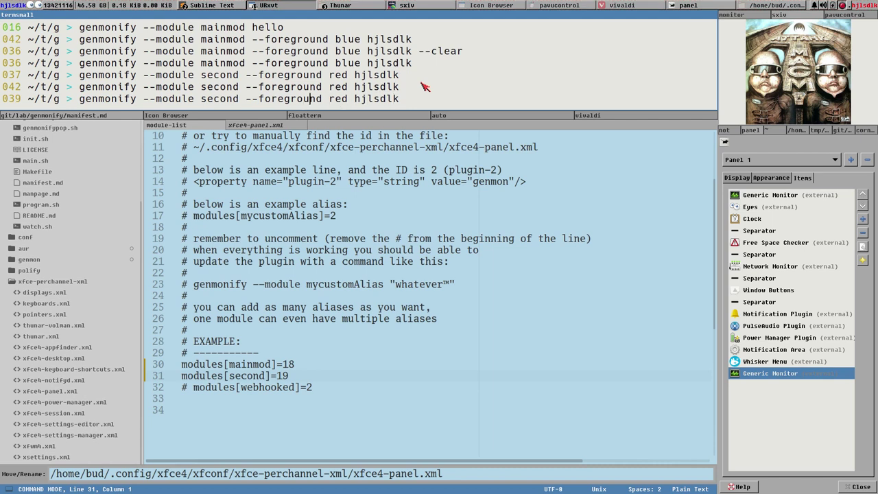
key("Right")
key("Delete")
key("Delete")
key("Delete")
key("Delete")
key("Delete")
key("Delete")
key("Delete")
type("asdasdg")
key("Return")
Step: Run genmonify --module mainmod --foreground red asdasdgg by changing the module in the previous command
key("Up")
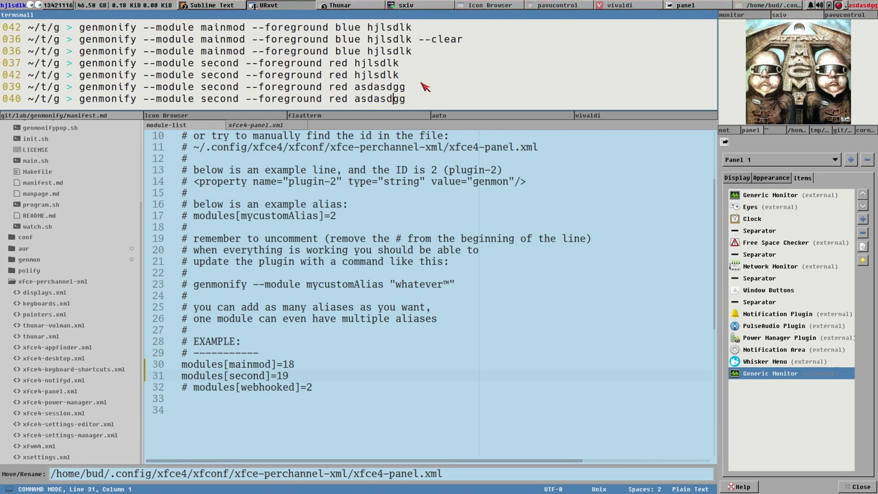
key("alt+b")
key("alt+b")
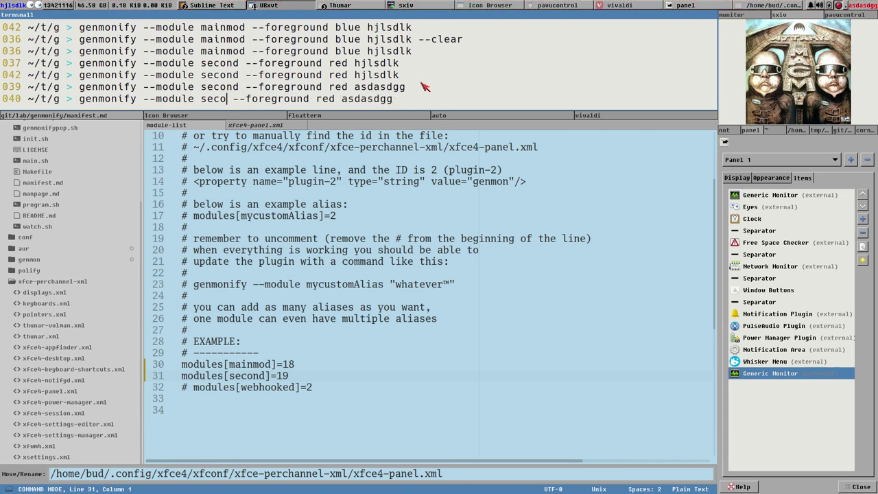
key("alt+b")
key("alt+d")
type("mainmod")
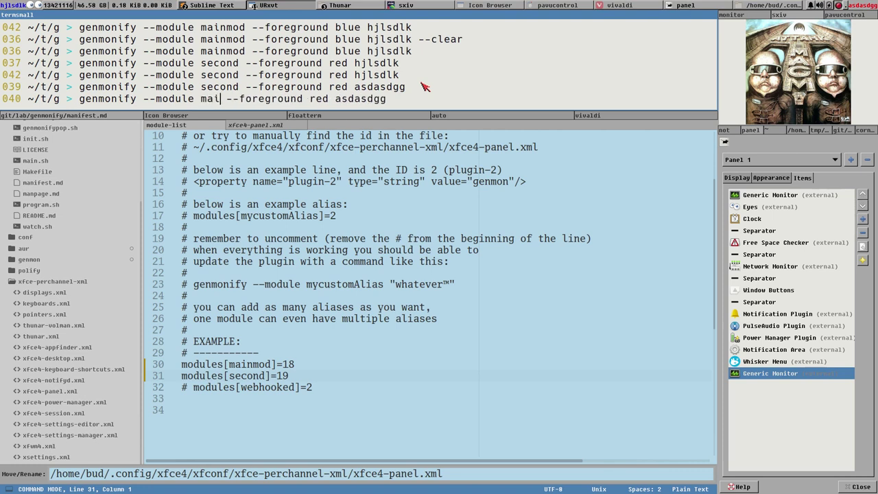
key("Return")
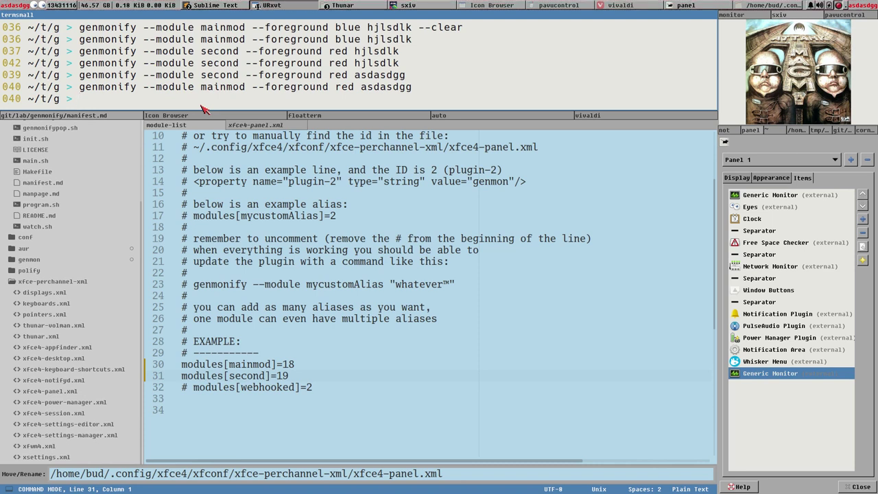
Step: Trim the previous command to genmonify --module mainmod and run it to print the module's current content
key("Up")
key("BackSpace")
key("BackSpace")
key("BackSpace")
key("BackSpace")
key("BackSpace")
key("BackSpace")
key("BackSpace")
key("BackSpace")
key("BackSpace")
key("BackSpace")
key("BackSpace")
key("BackSpace")
key("BackSpace")
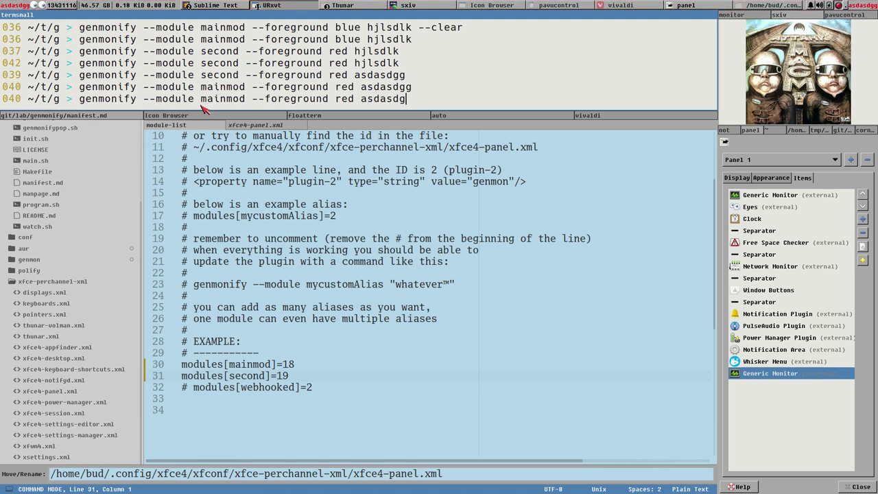
key("BackSpace")
key("BackSpace")
key("BackSpace")
key("BackSpace")
key("BackSpace")
key("BackSpace")
key("BackSpace")
key("BackSpace")
key("BackSpace")
key("BackSpace")
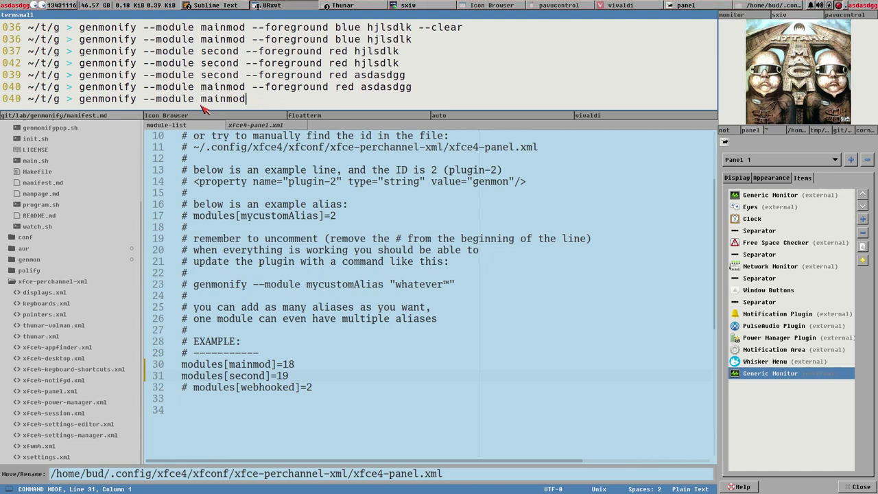
key("Return")
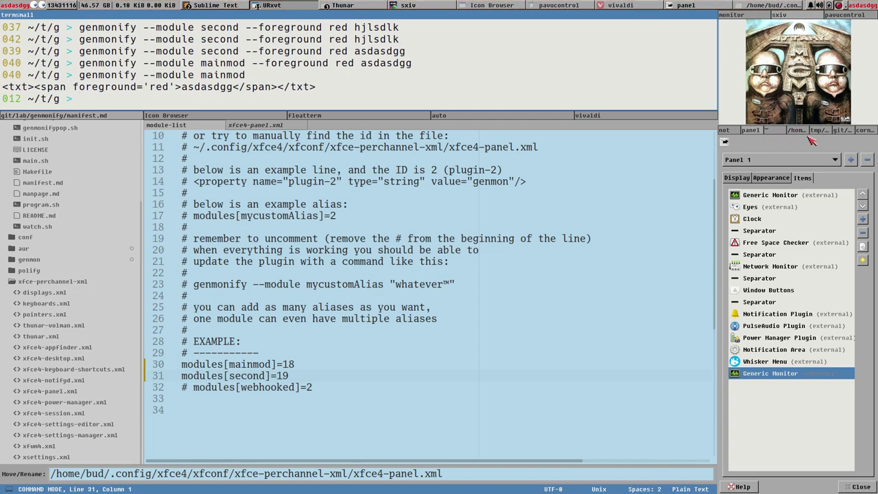
Step: Copy the sed command for xfce4-panel.xml from the notes and run it in the terminal to list the genmon plugin IDs
key("super+n")
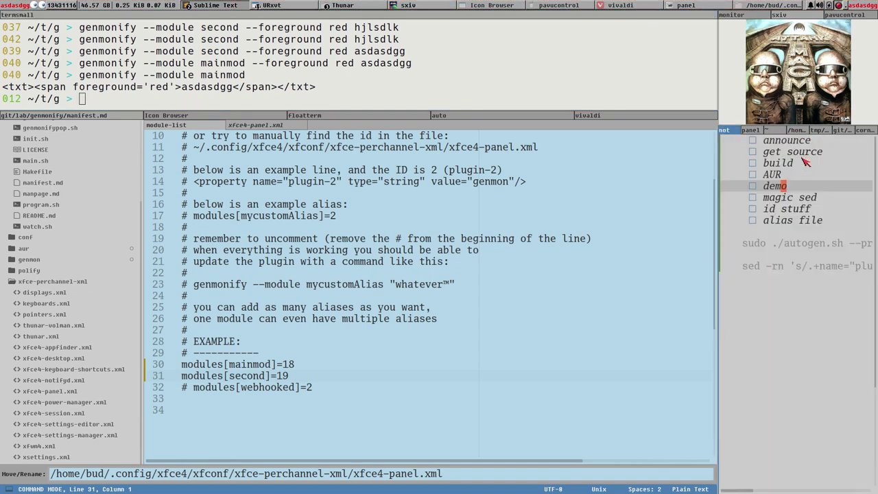
left_click(746, 267)
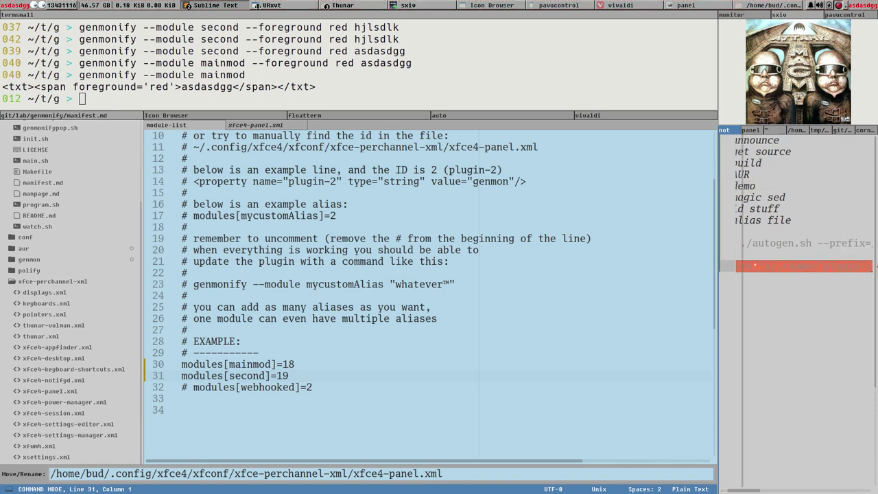
scroll(796, 268, "right", 5)
scroll(796, 268, "right", 3)
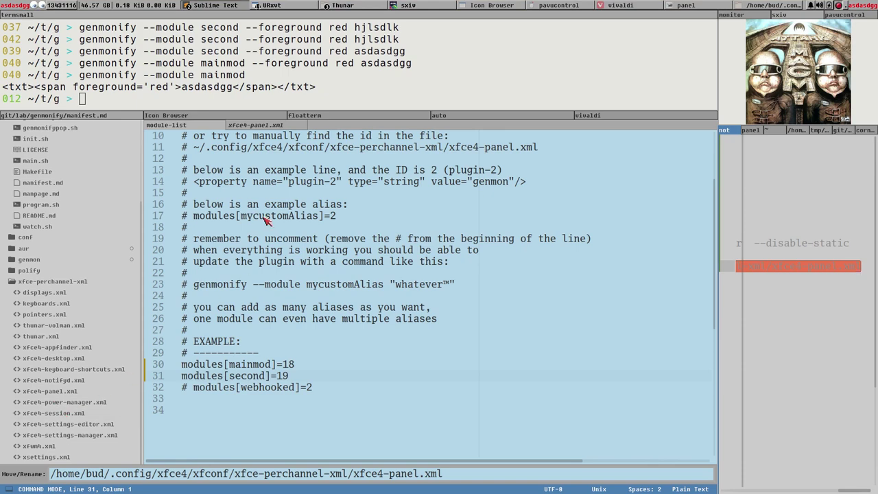
left_click(255, 126)
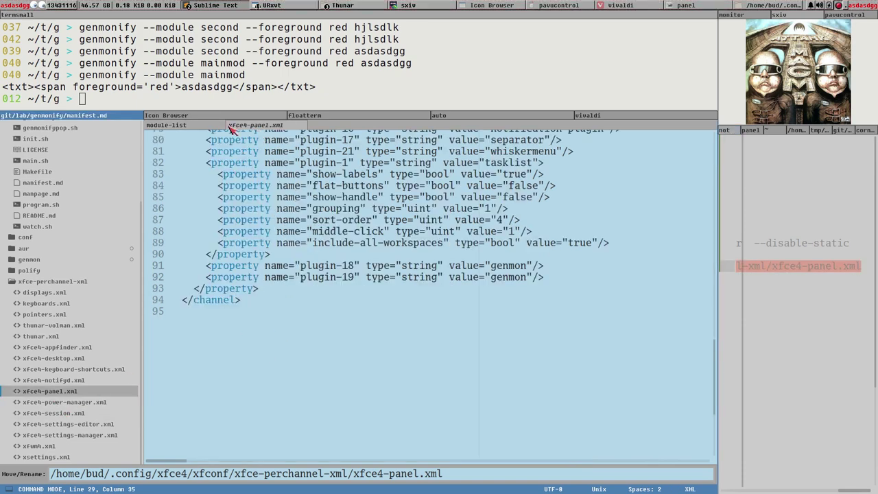
left_click(191, 127)
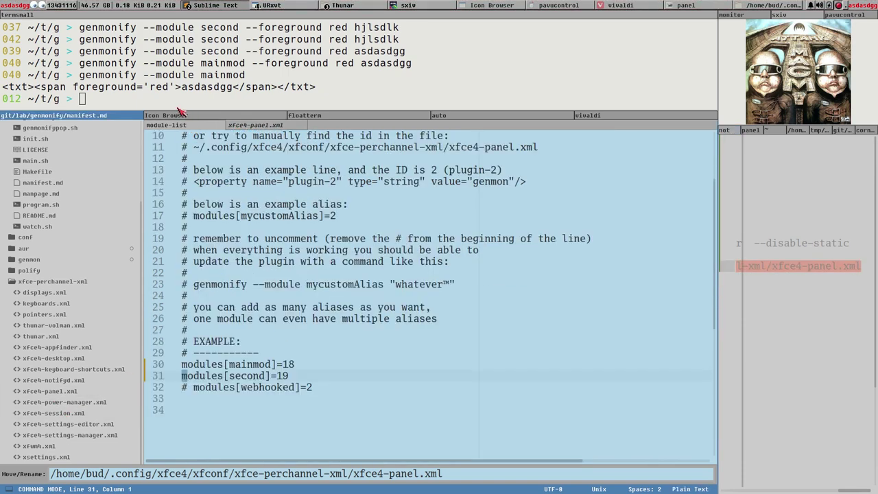
middle_click(170, 106)
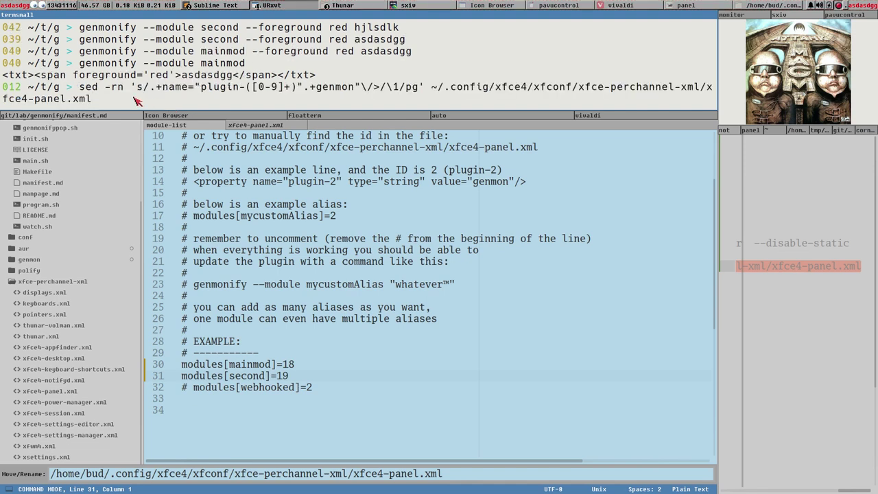
key("Return")
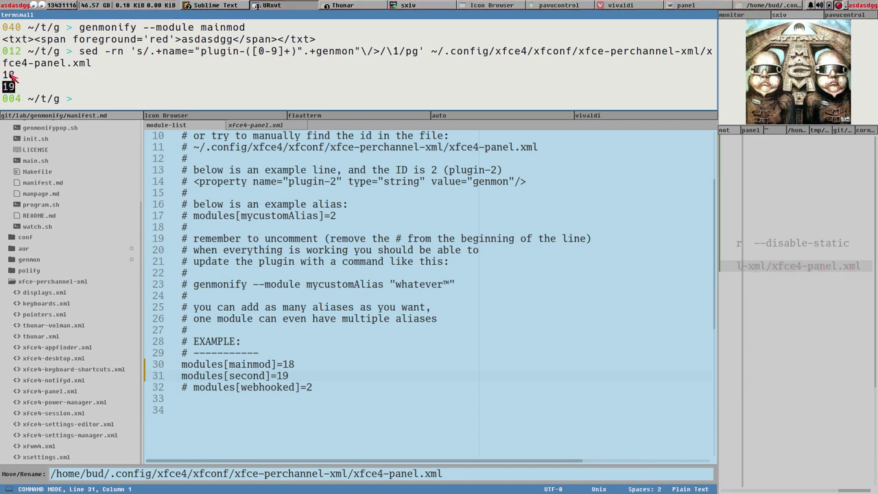
double_click(14, 76)
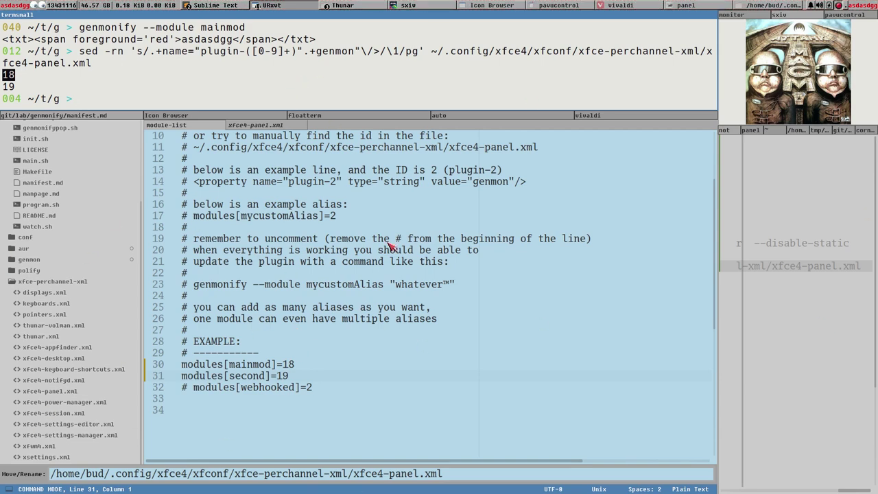
Step: Review the module-list comments on finding plugin IDs and defining aliases, and compare them with the id stuff and alias file items in the notes
scroll(391, 245, "up", 3)
scroll(391, 246, "down", 3)
scroll(398, 370, "up", 3)
scroll(398, 363, "down", 1)
scroll(398, 363, "up", 1)
scroll(398, 364, "down", 2)
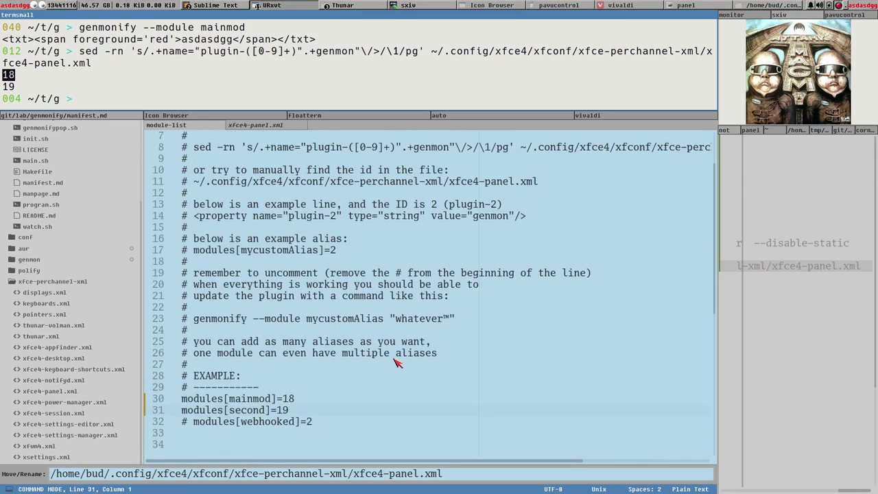
scroll(398, 363, "up", 2)
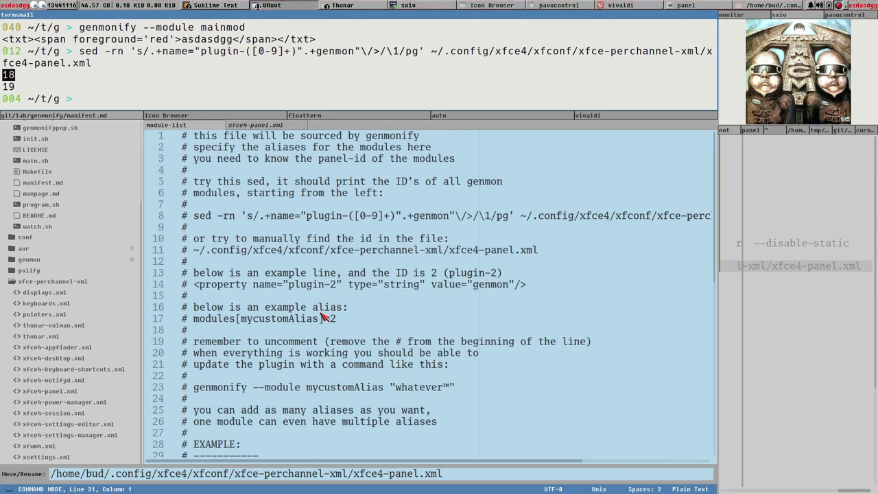
scroll(304, 324, "down", 1)
scroll(304, 324, "up", 1)
key("super+l")
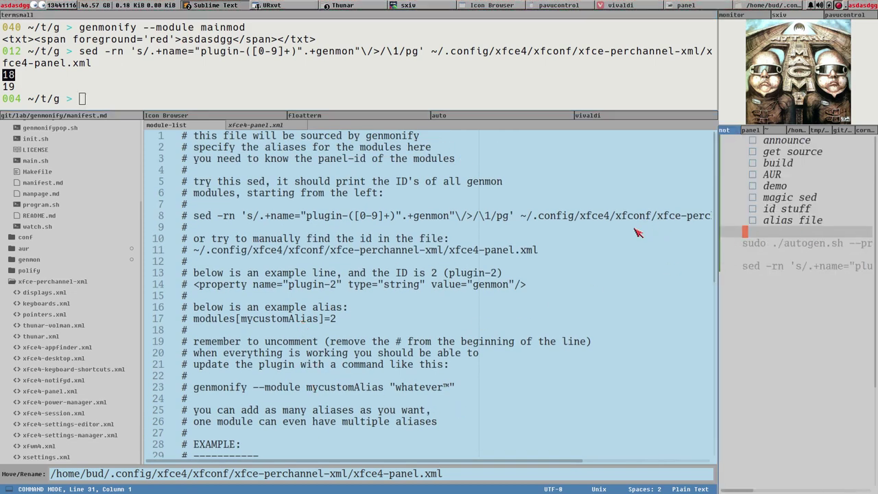
left_click(816, 221)
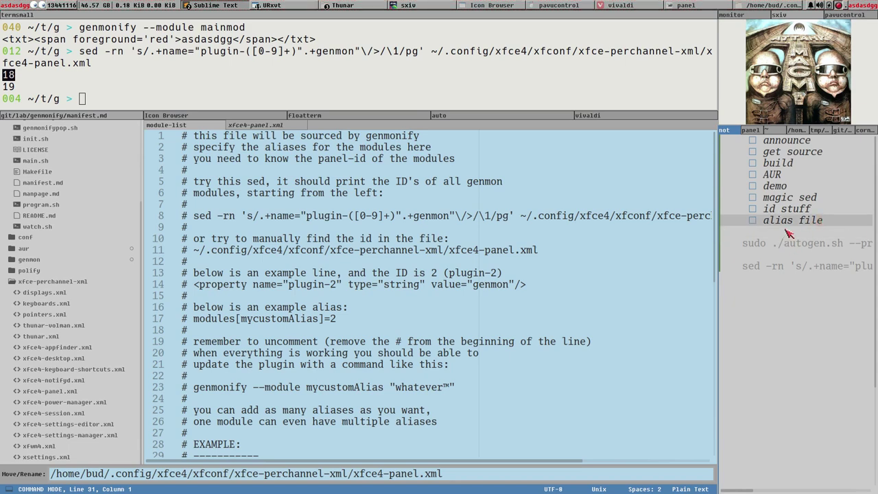
left_click(805, 210)
scroll(304, 204, "down", 4)
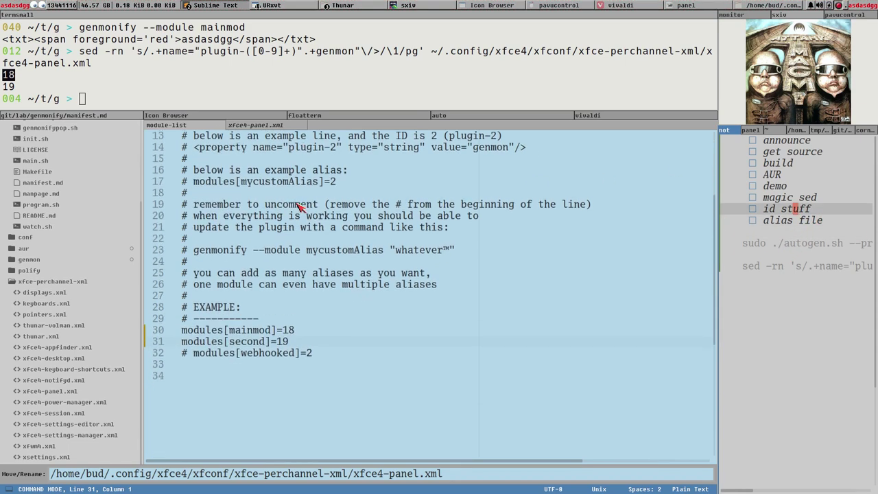
scroll(322, 295, "up", 4)
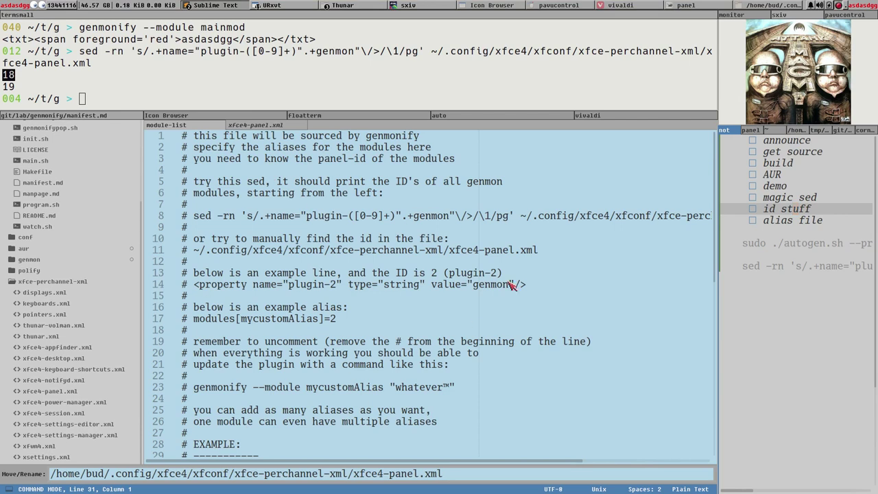
Step: Close the Xfce panel preferences and run genmonify --module mainmod hello in the terminal
left_click(185, 99)
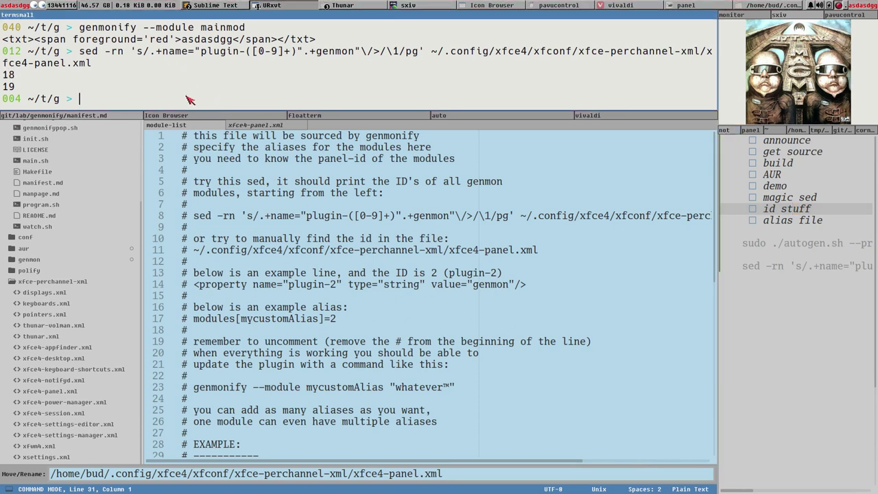
key("Up")
key("Up")
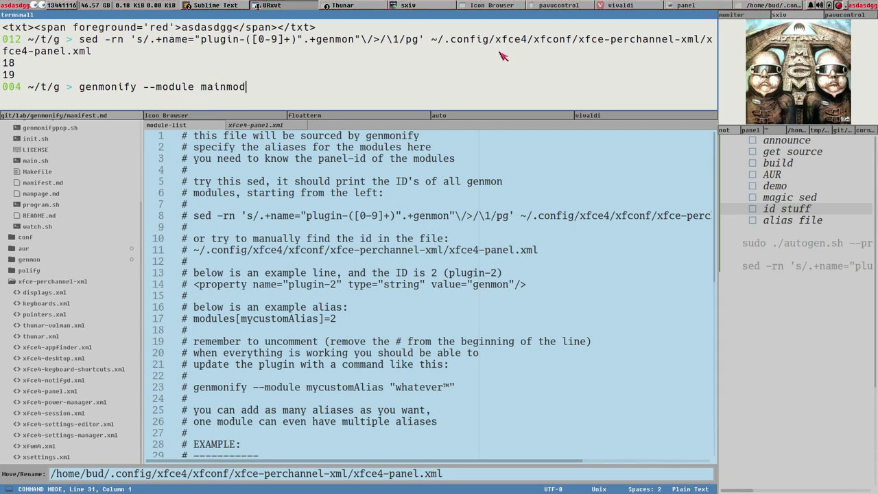
left_click(759, 130)
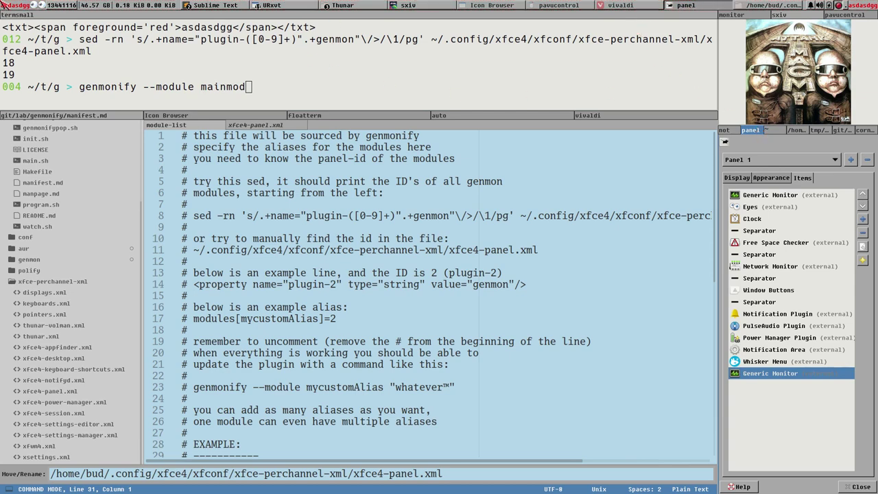
middle_click(753, 134)
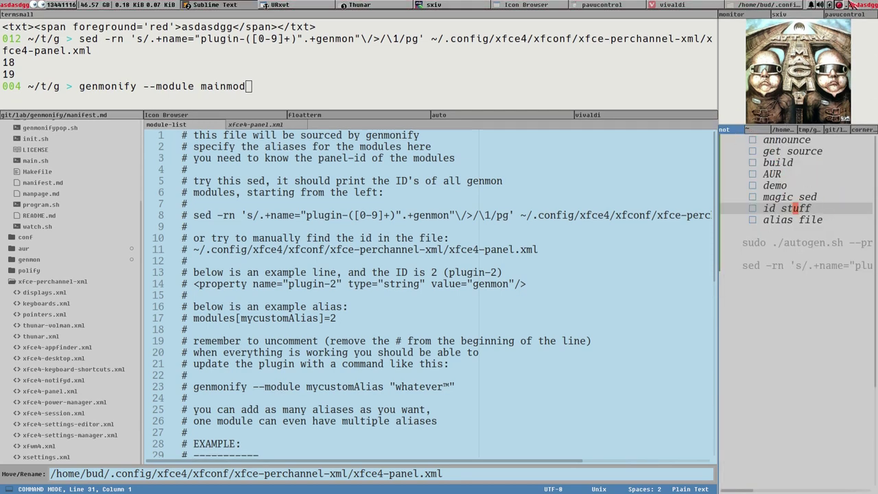
left_click(274, 94)
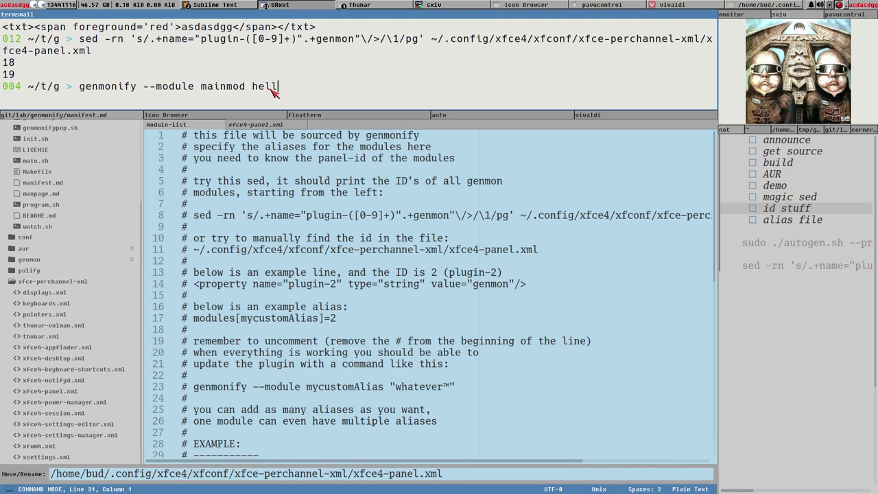
key("Return")
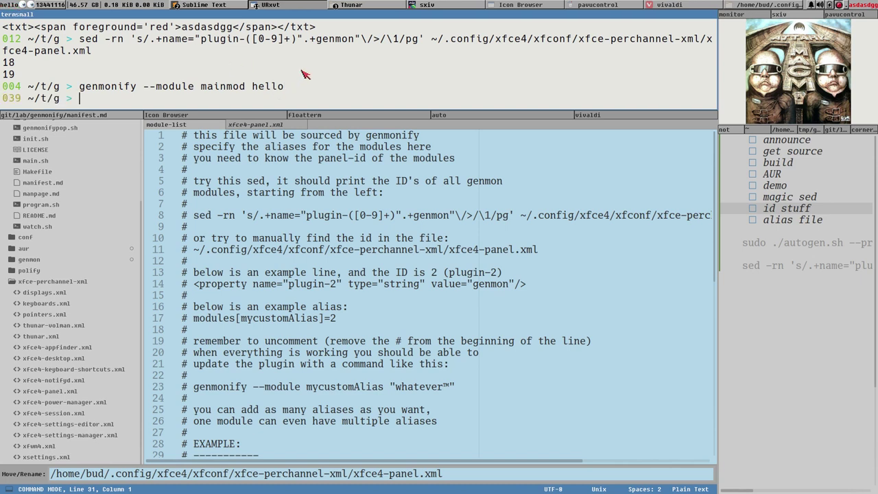
Step: Extend the previous command with --icon and look up the audio-volume-high icon in the Icon Browser
key("Up")
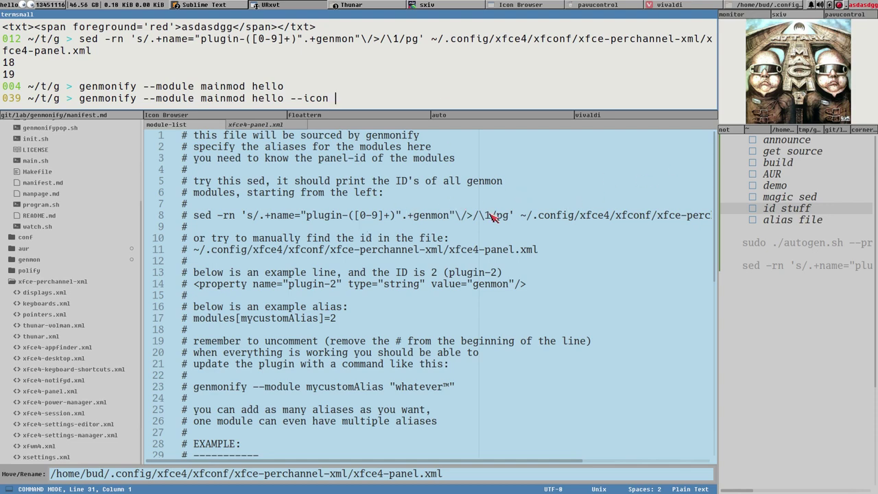
key("super")
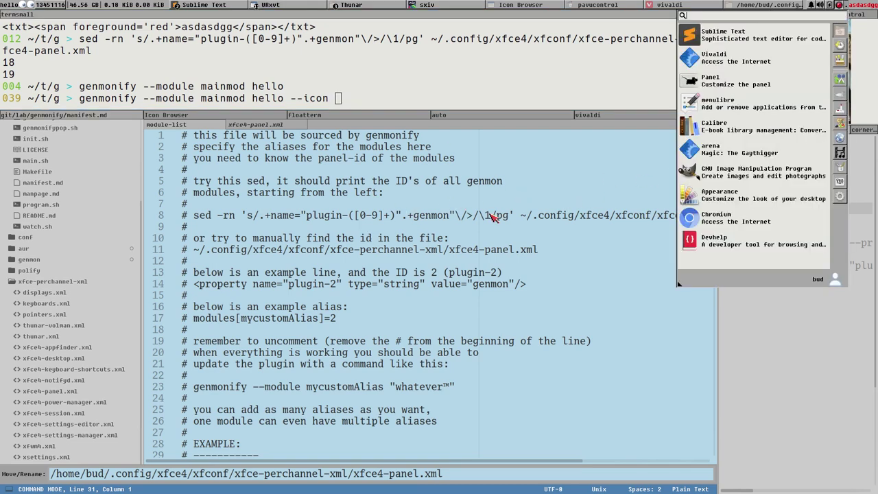
type("icon")
key("Return")
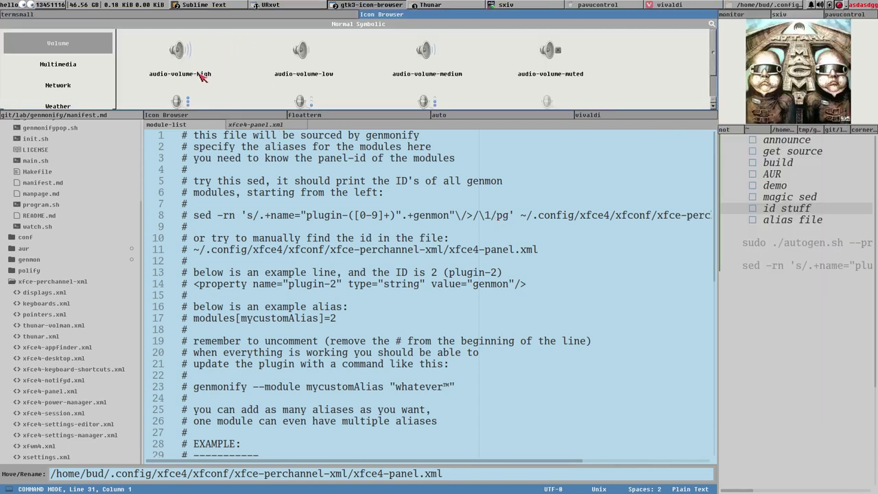
left_click(216, 77)
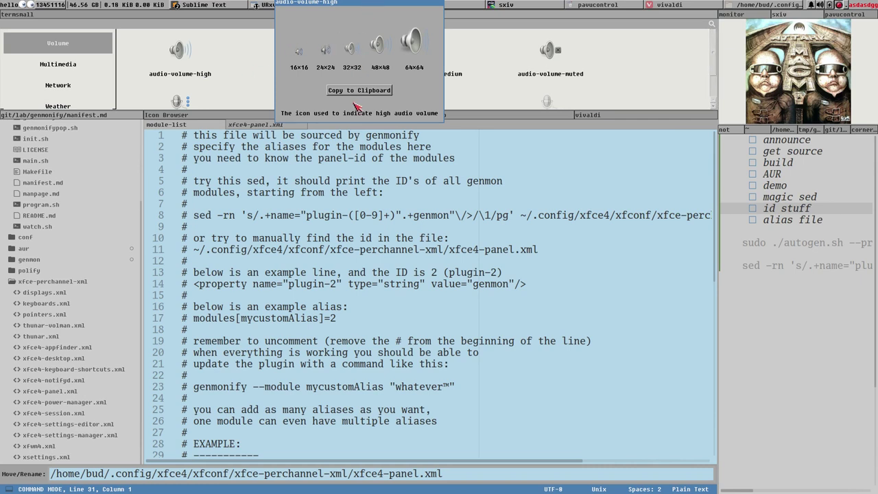
left_click(376, 5)
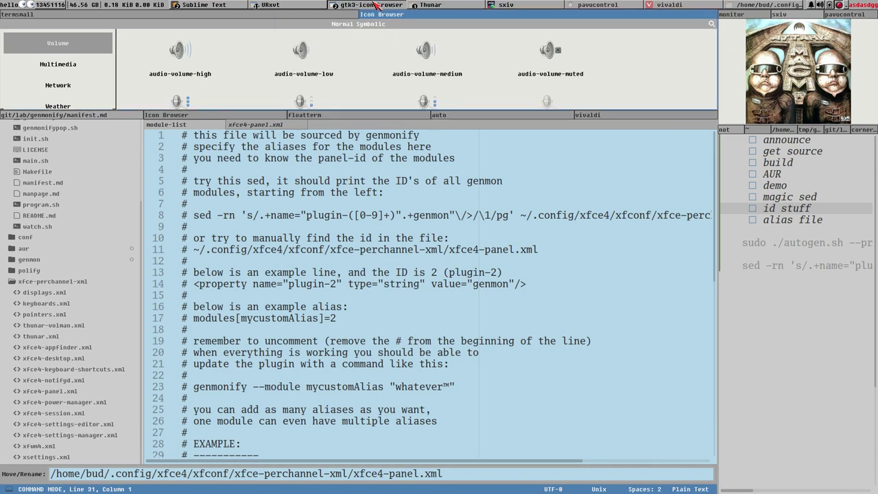
Step: Complete and run genmonify --module mainmod hello --icon audio-volume-high in the terminal
left_click(250, 117)
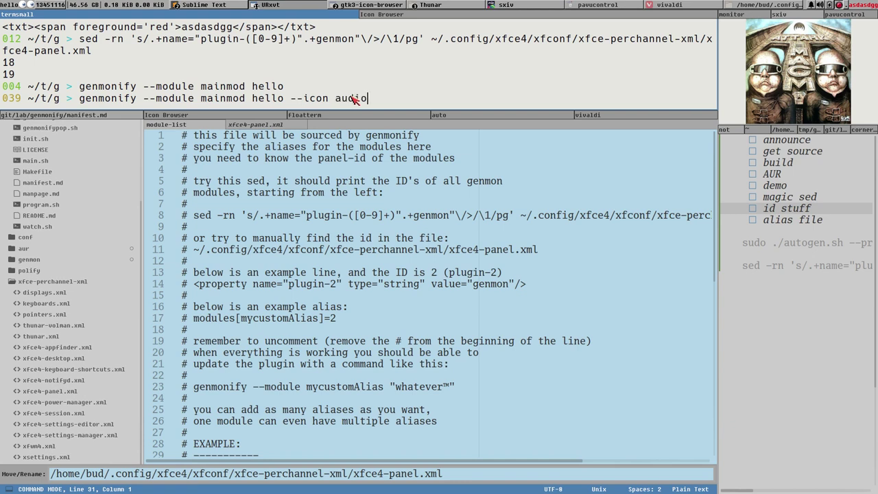
type("audio-volume-high")
key("Return")
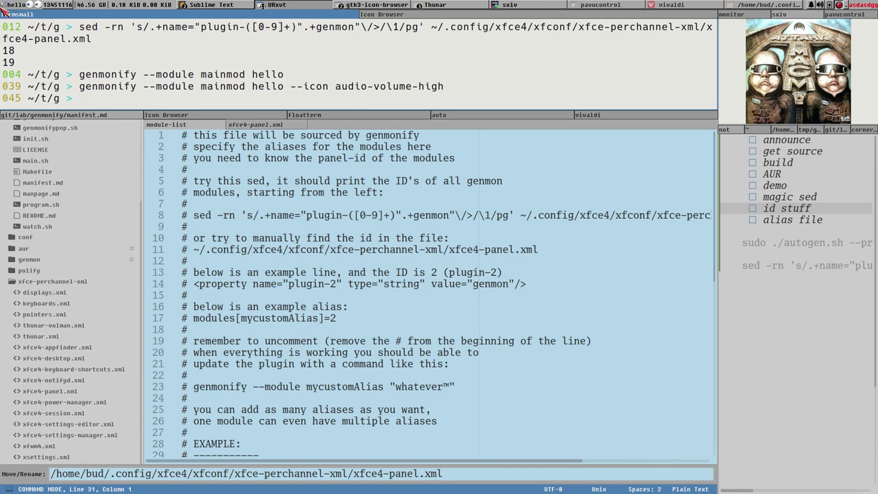
left_click_drag(292, 90, 324, 91)
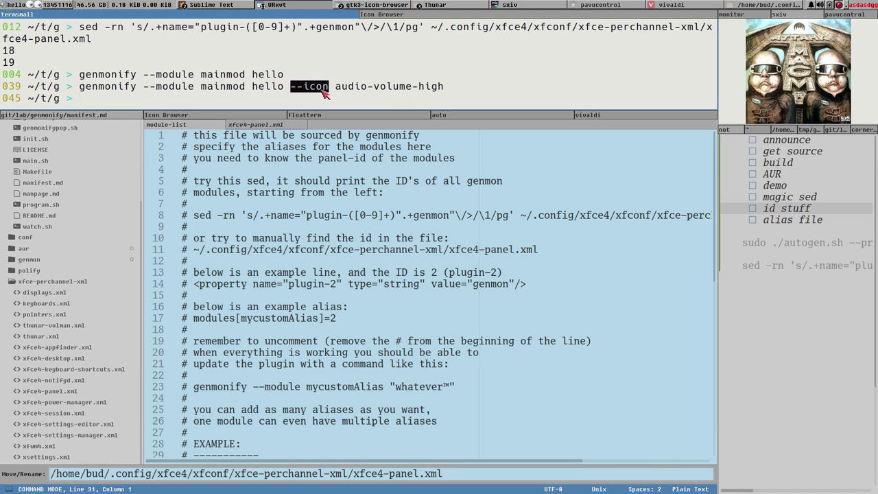
left_click(453, 98)
Step: Switch the desktop icon theme to BeOS-r5-Icons in the Xfce Appearance settings and close them
key("super")
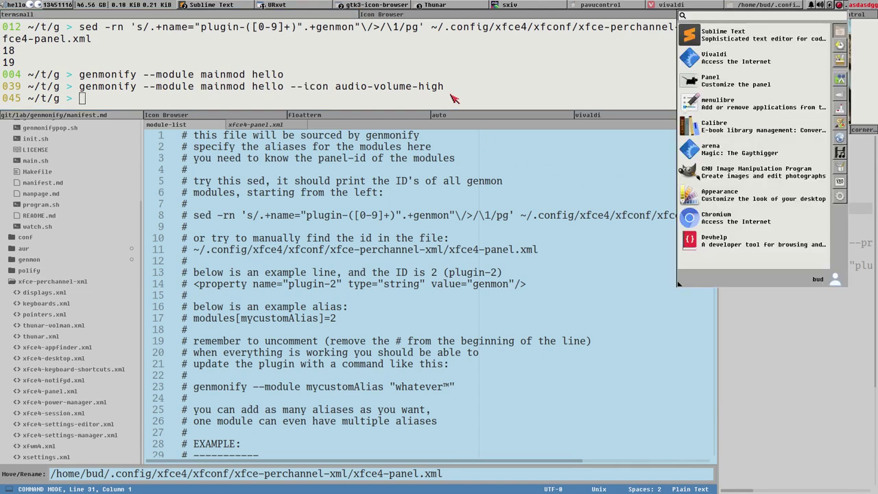
type("app")
key("Return")
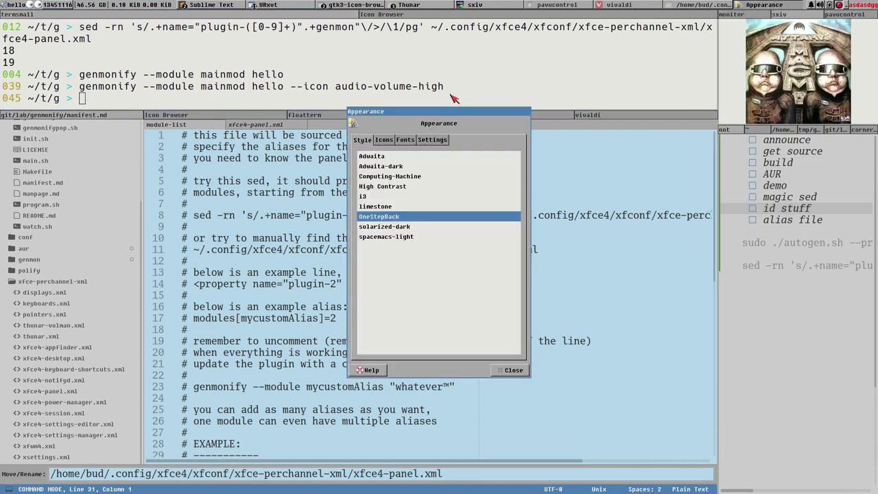
left_click(385, 140)
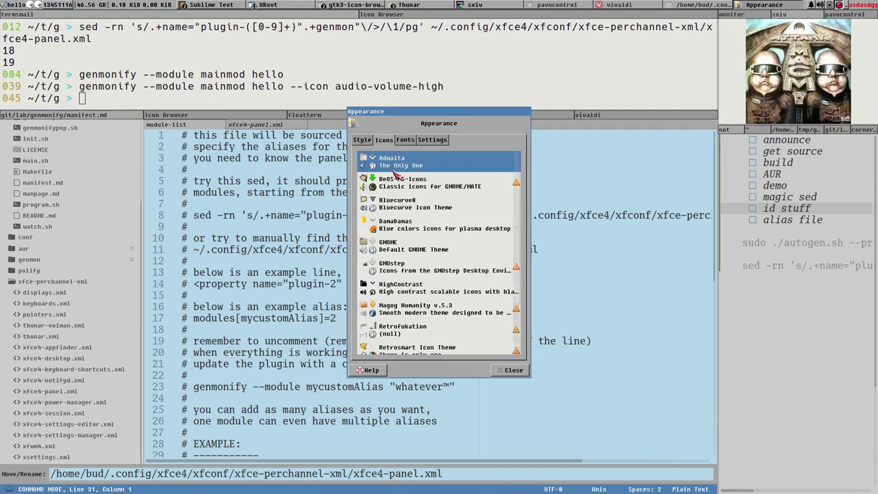
left_click(407, 211)
left_click(414, 191)
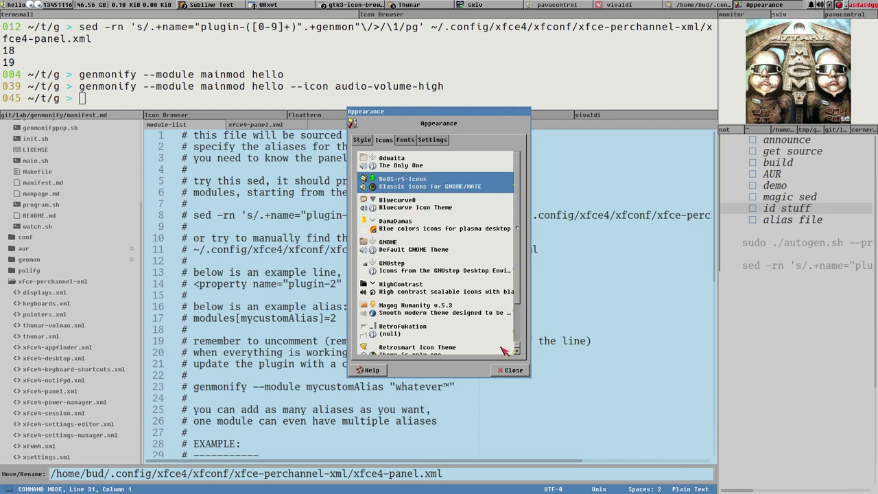
left_click(514, 370)
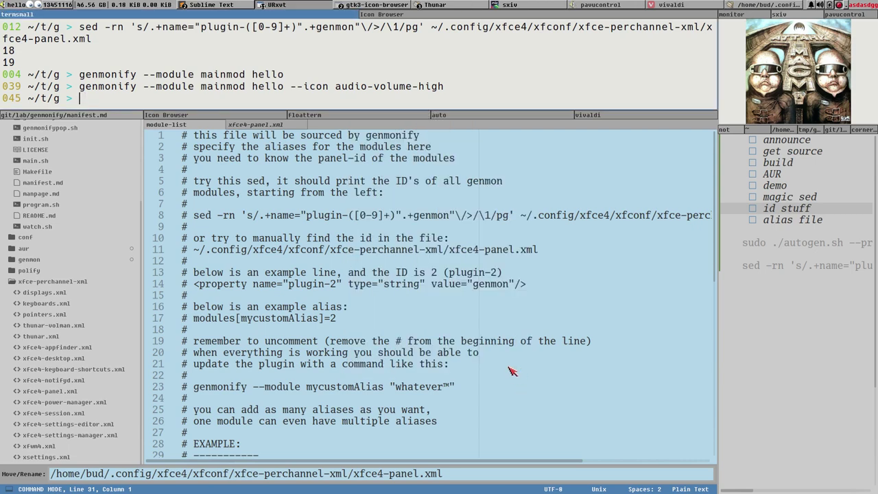
triple_click(291, 90)
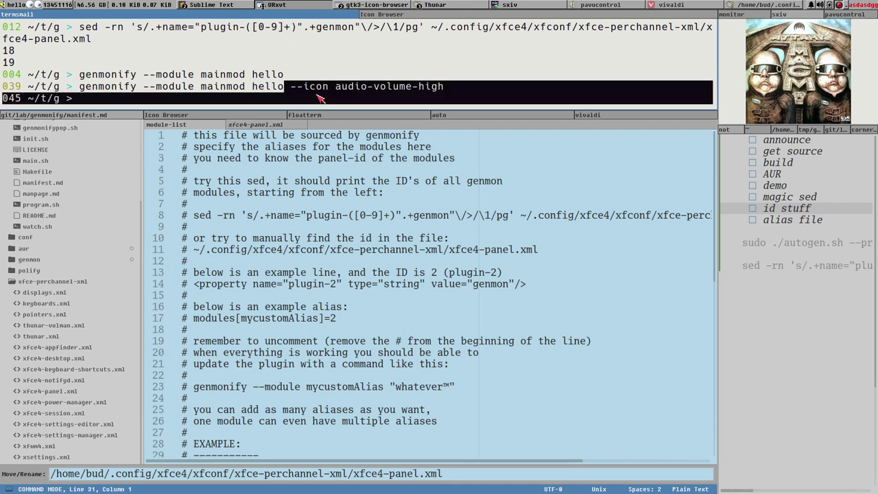
double_click(302, 86)
left_click(330, 105)
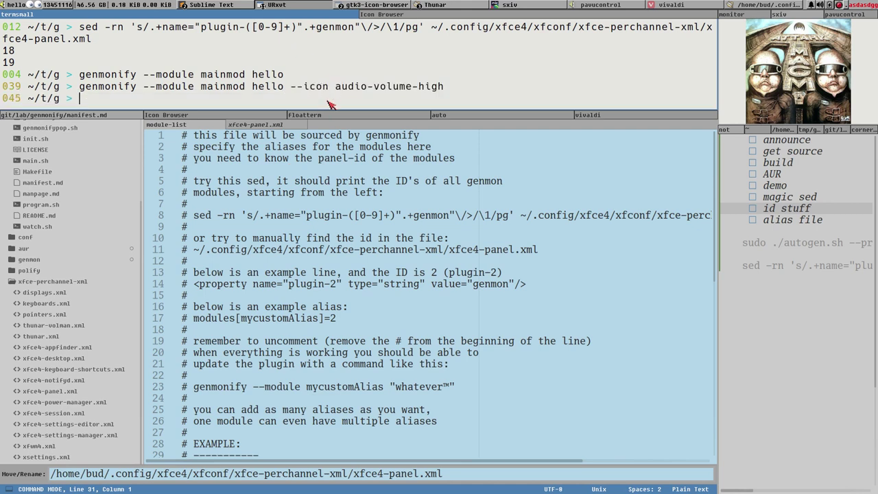
Step: Run genmonify --module mainmod in the terminal with no text or icon option to print the module's content
key("Up")
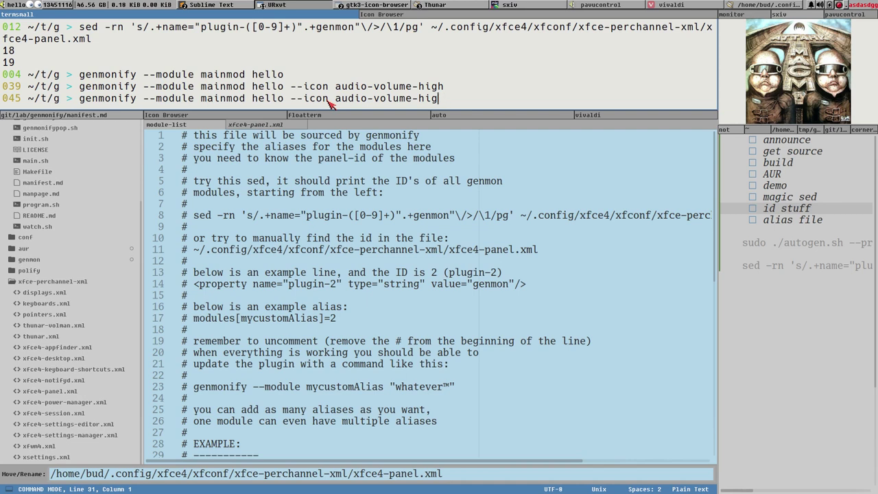
key("BackSpace")
key("BackSpace")
key("BackSpace")
key("BackSpace")
key("BackSpace")
key("BackSpace")
key("BackSpace")
key("BackSpace")
key("BackSpace")
key("BackSpace")
key("BackSpace")
key("BackSpace")
key("BackSpace")
key("BackSpace")
key("BackSpace")
key("BackSpace")
key("BackSpace")
key("BackSpace")
key("BackSpace")
key("BackSpace")
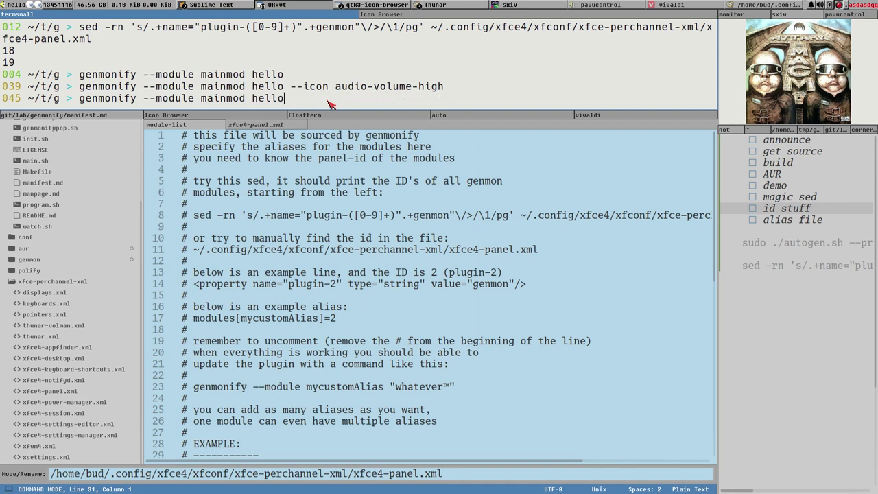
key("BackSpace")
key("BackSpace")
key("Return")
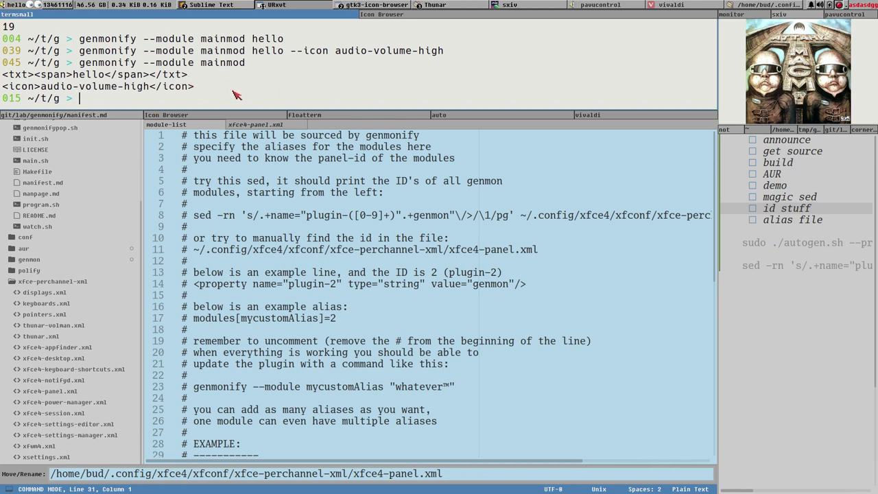
Step: Run genmonify --module mainmod --icon audio-volume-high without the hello text argument
key("Up")
key("Up")
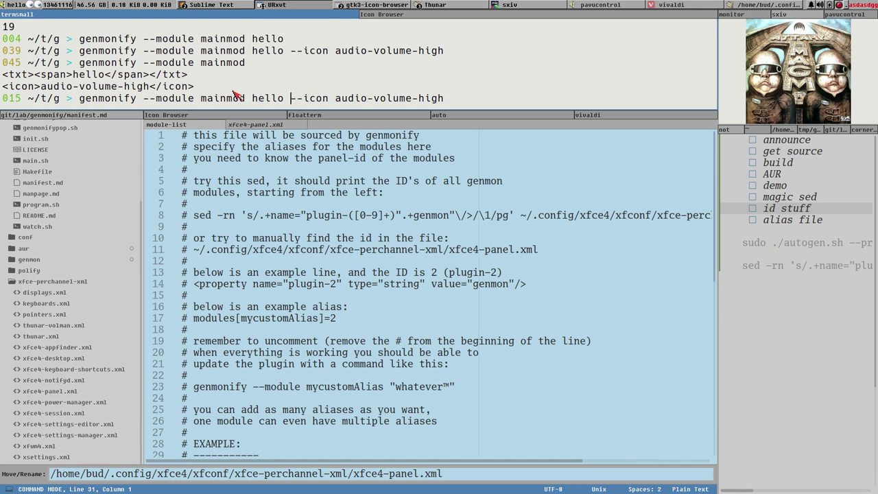
key("BackSpace")
key("BackSpace")
key("BackSpace")
key("BackSpace")
key("BackSpace")
key("BackSpace")
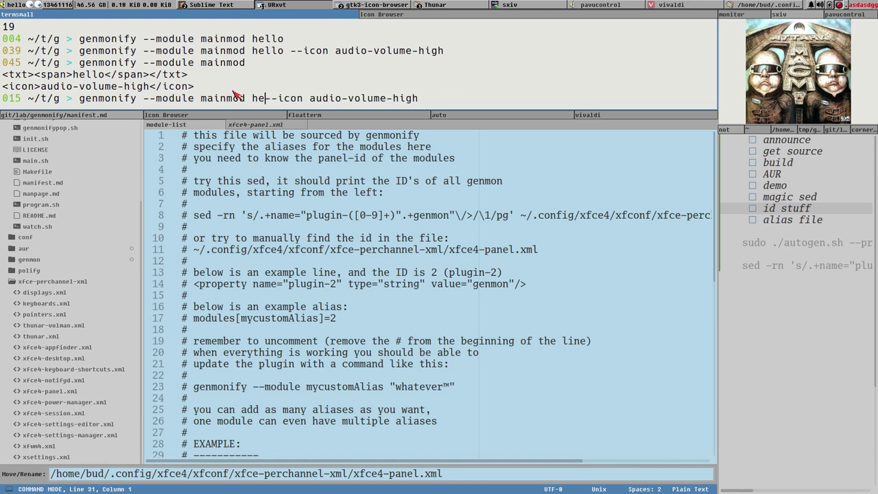
key("Return")
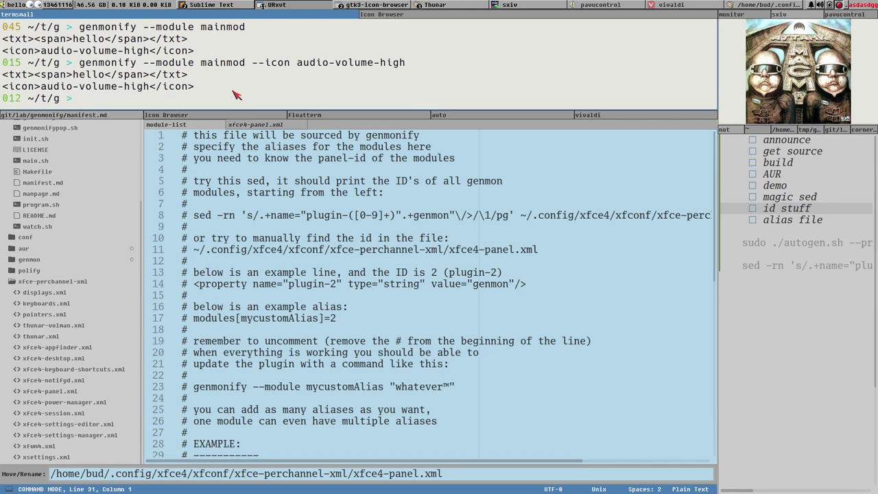
double_click(143, 74)
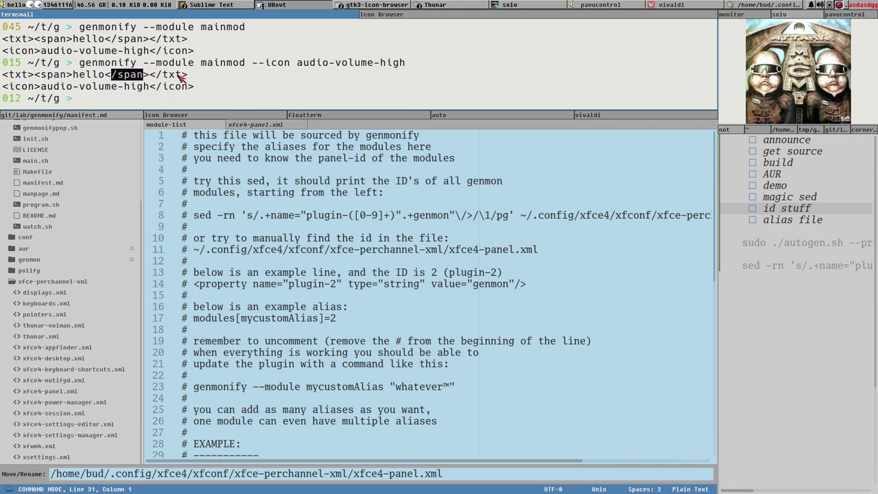
left_click(180, 77)
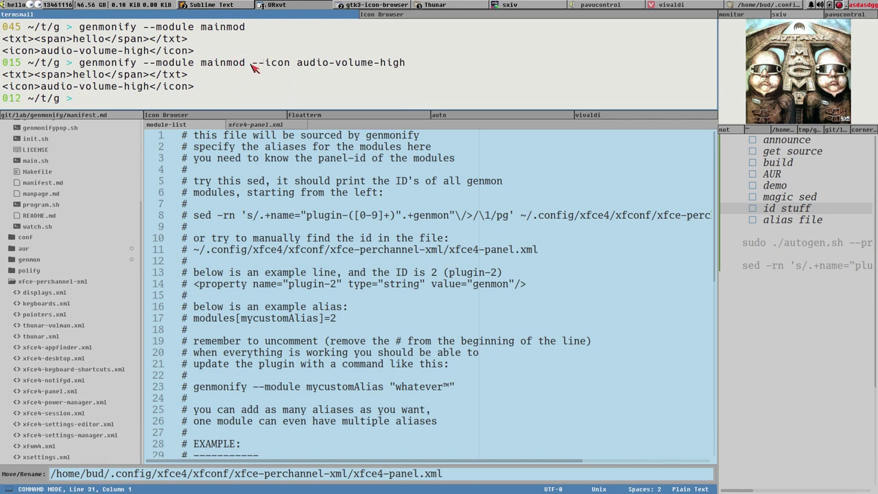
left_click_drag(247, 63, 411, 64)
left_click(305, 100)
key("Up")
key("Up")
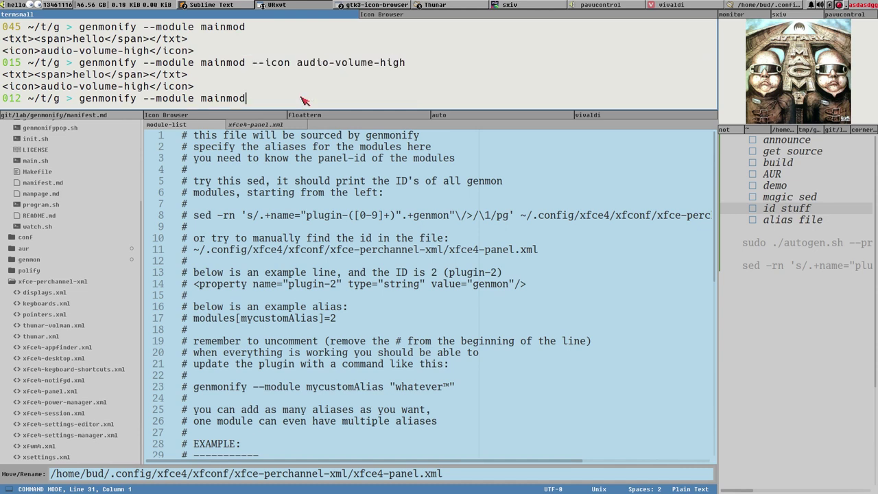
key("Down")
key("Down")
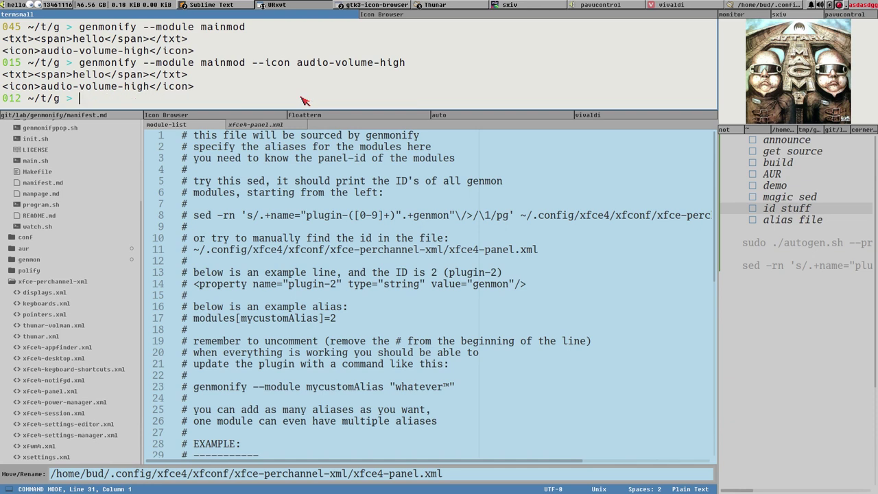
Step: Recall the icon command for mainmod, change --icon to --img and remove the audio-volume-high value without running it
key("Up")
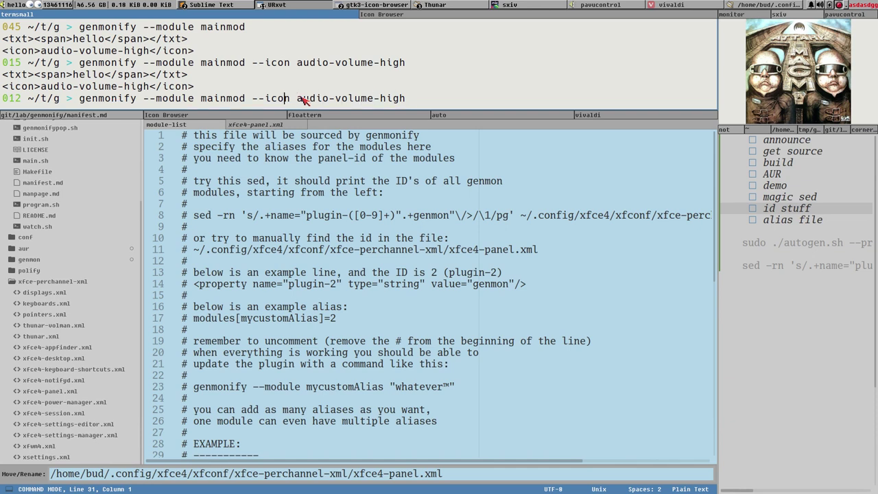
key("Delete")
key("BackSpace")
key("BackSpace")
key("BackSpace")
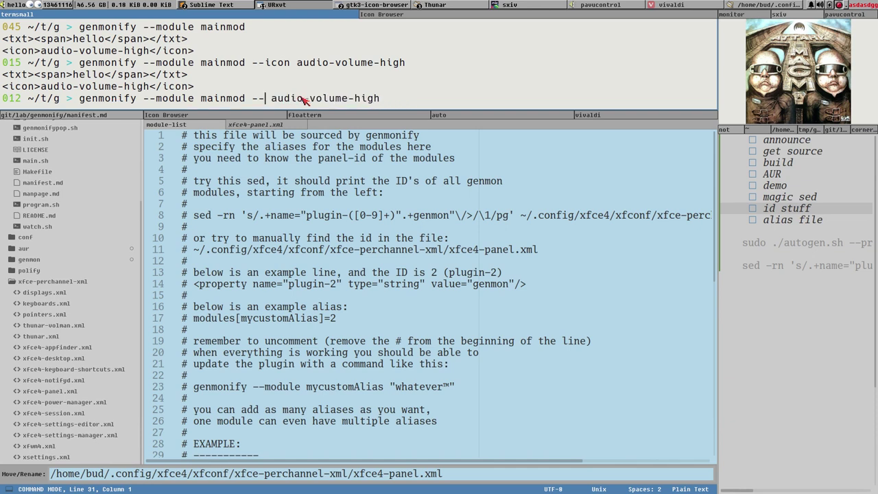
type("img")
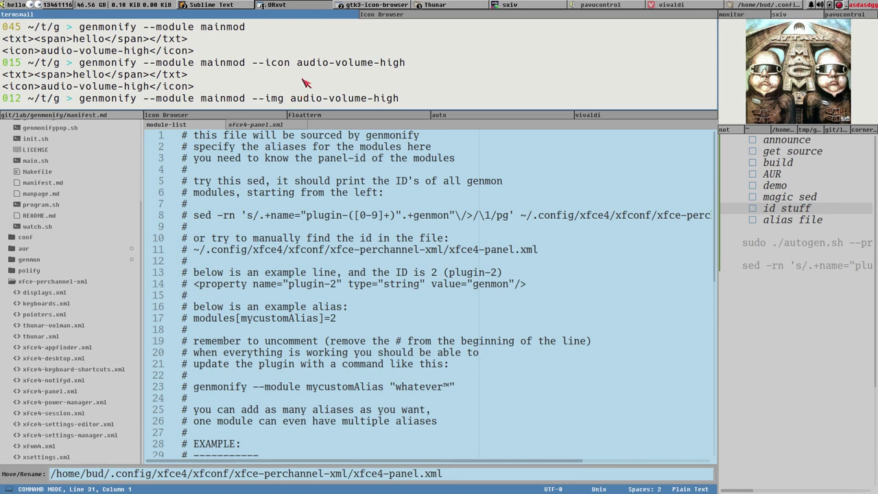
key("Delete")
key("Delete")
key("Delete")
key("Delete")
key("Delete")
key("Delete")
key("Delete")
key("Delete")
key("Delete")
key("Delete")
key("Delete")
key("Delete")
key("Delete")
key("Delete")
key("Delete")
key("Delete")
key("Delete")
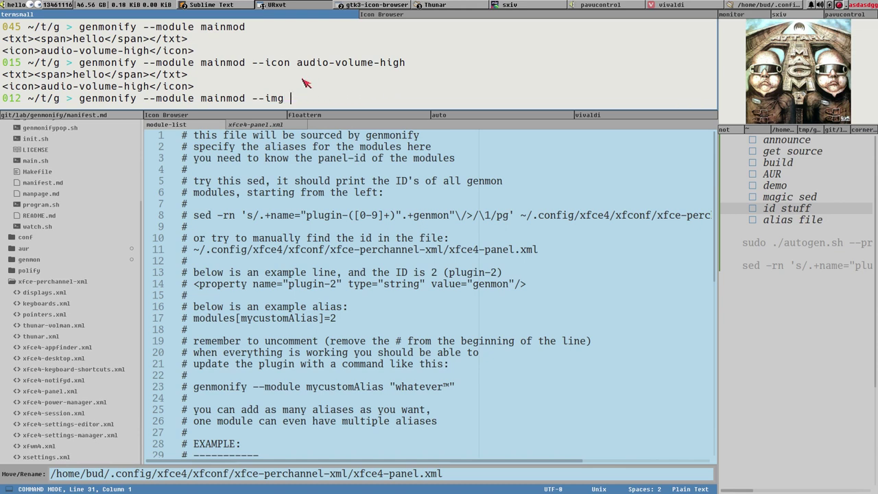
left_click_drag(292, 63, 407, 63)
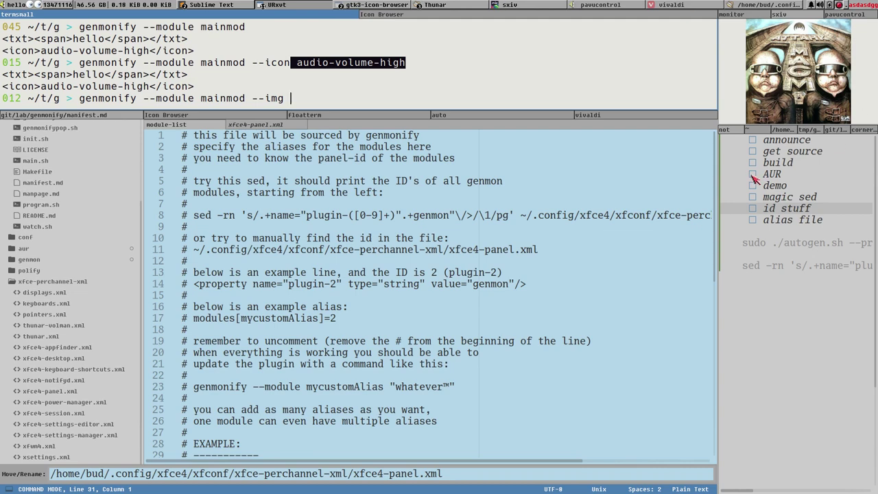
Step: Switch to Thunar, go to the /home/bud/pix folder and copy the path of tedags.png
left_click(827, 132)
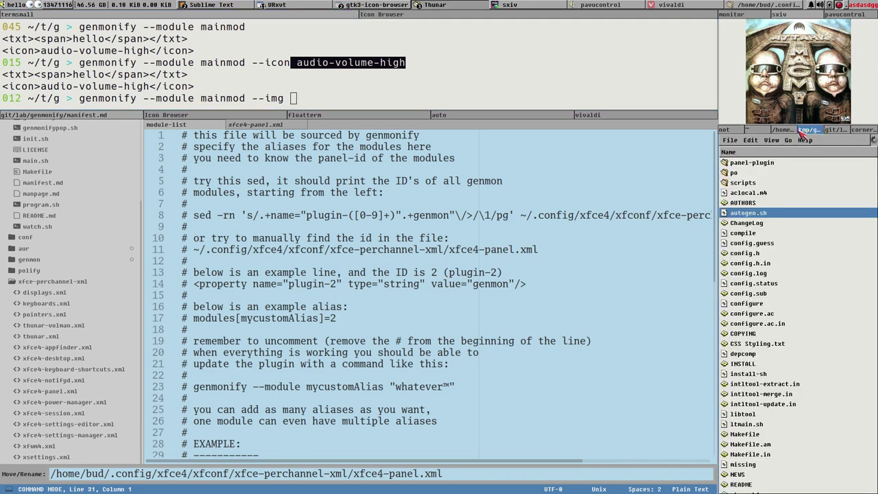
left_click(789, 132)
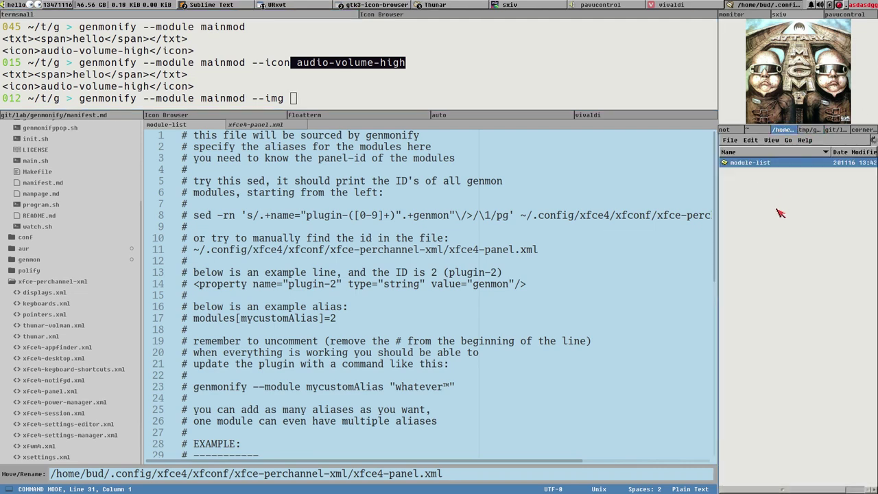
key("BackSpace")
key("BackSpace")
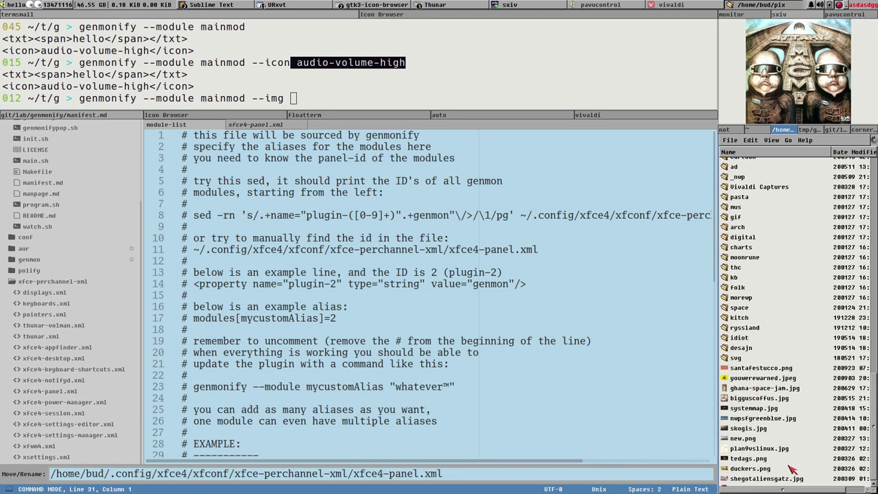
left_click(751, 431)
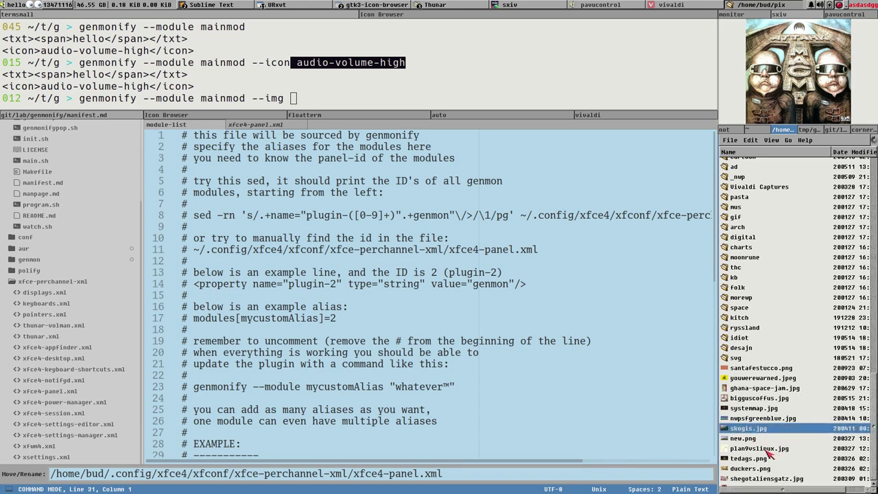
left_click(763, 453)
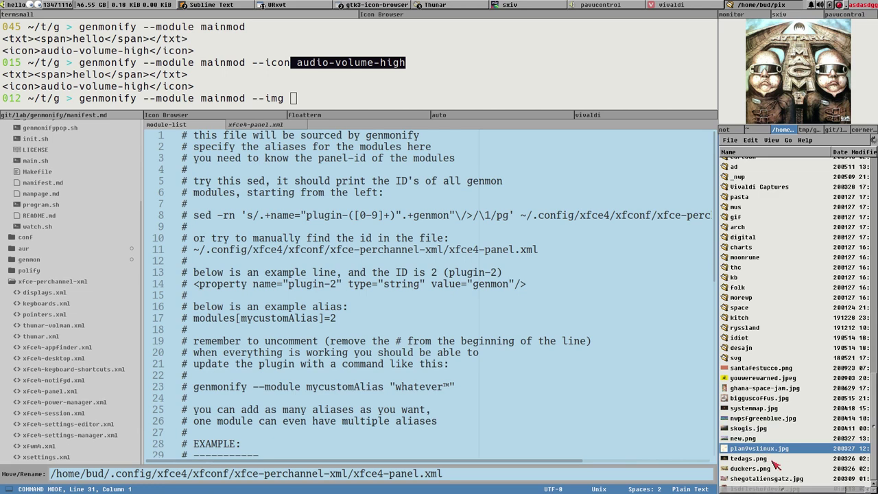
left_click(759, 460)
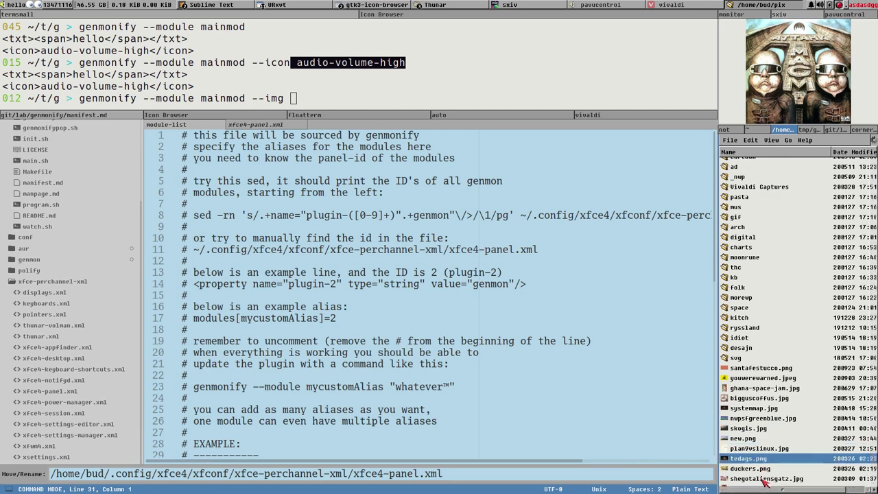
Step: Complete the pending terminal command with the copied image path and the text jjj, and run genmonify --module mainmod --img /home/bud/pix/tedags.png jjj
left_click(305, 101)
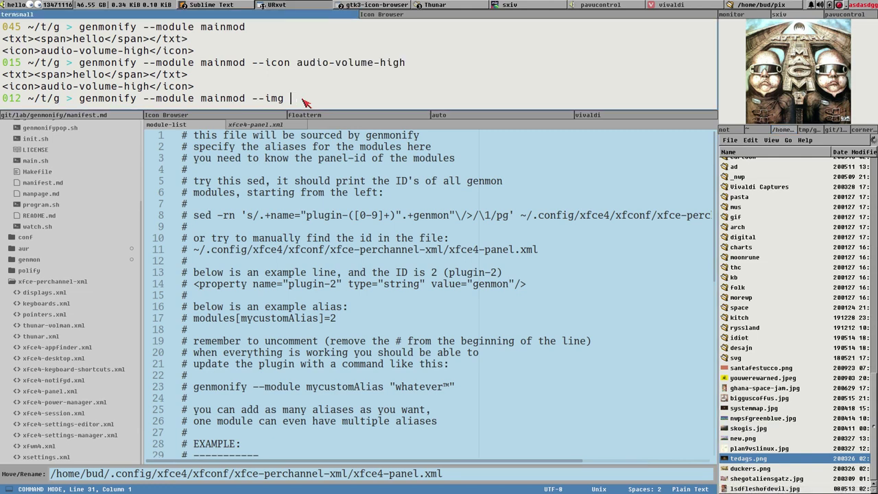
middle_click(299, 102)
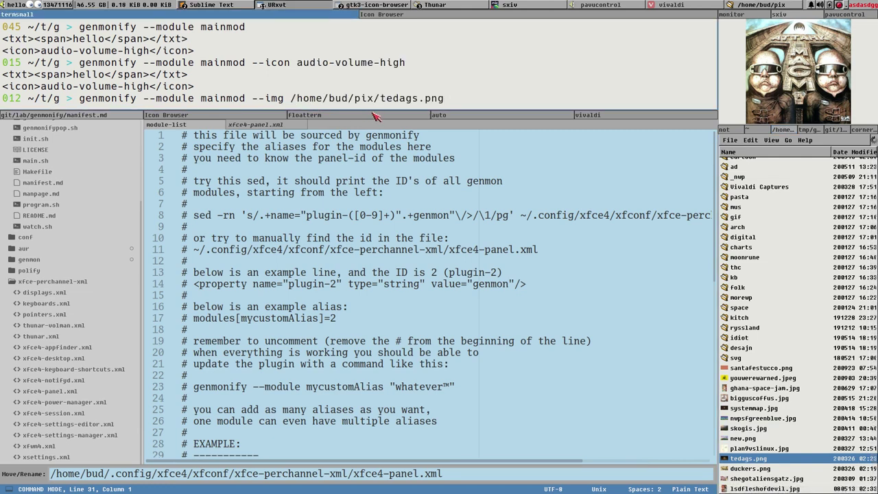
type("jjj")
key("Return")
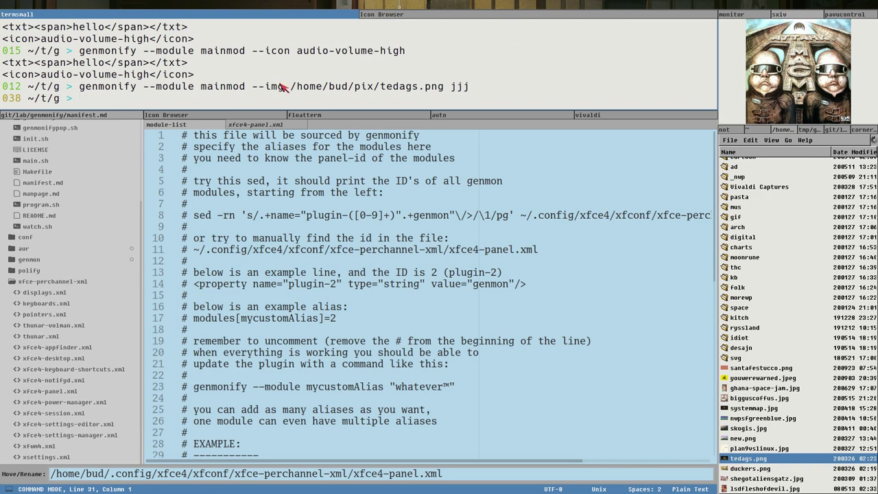
Step: Rerun the tedags.png image command for mainmod with the --clear option inserted before jjj
left_click(769, 388)
left_click(771, 380)
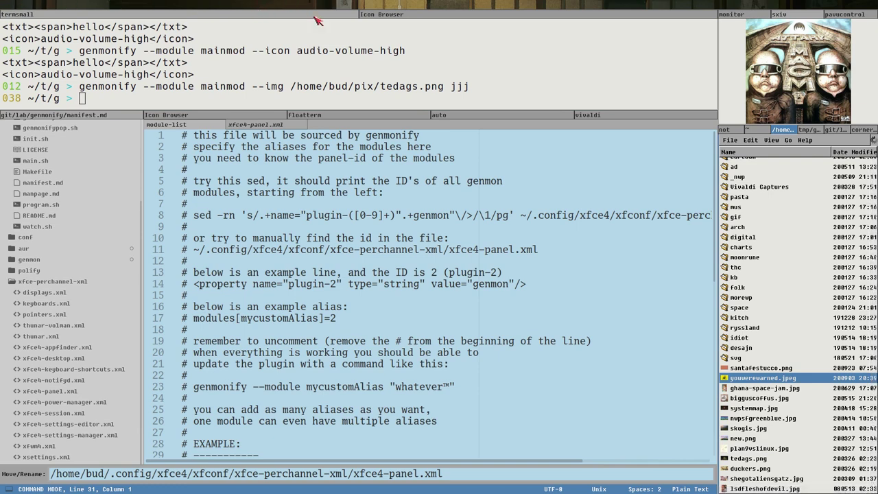
left_click(412, 94)
key("Up")
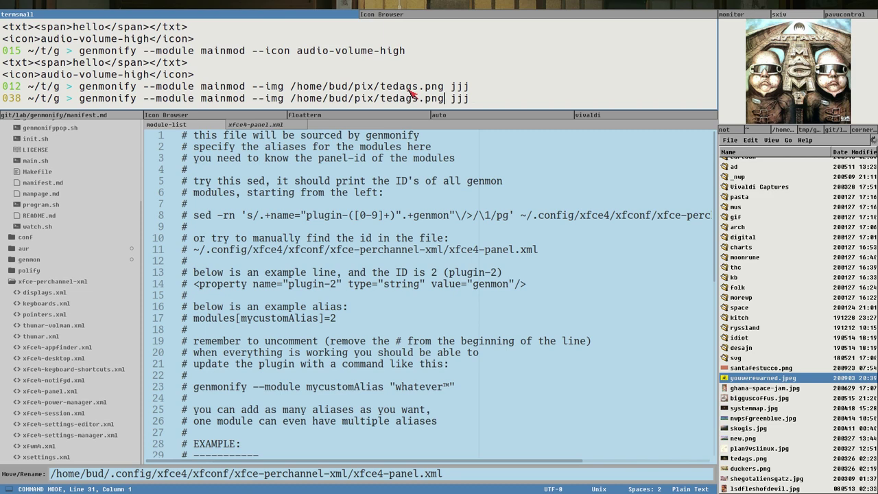
type("--clear")
key("Return")
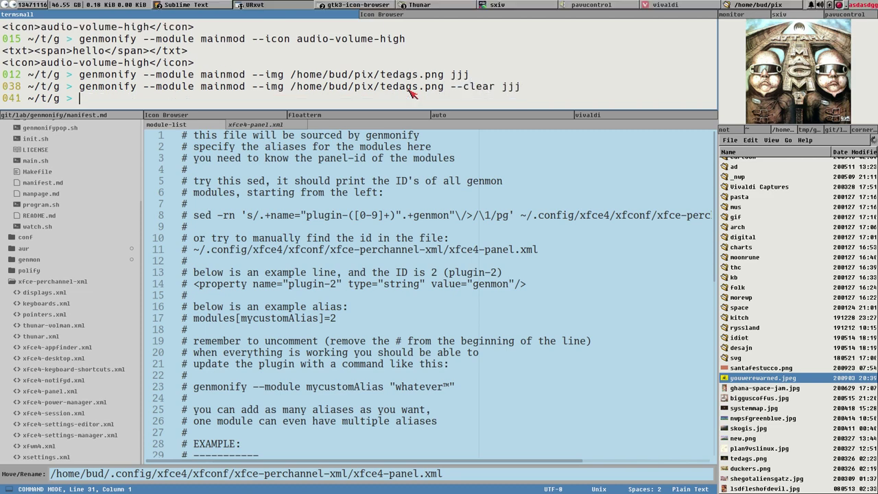
Step: Rerun the earlier command genmonify --module mainmod --icon audio-volume-high from the terminal history
key("Up")
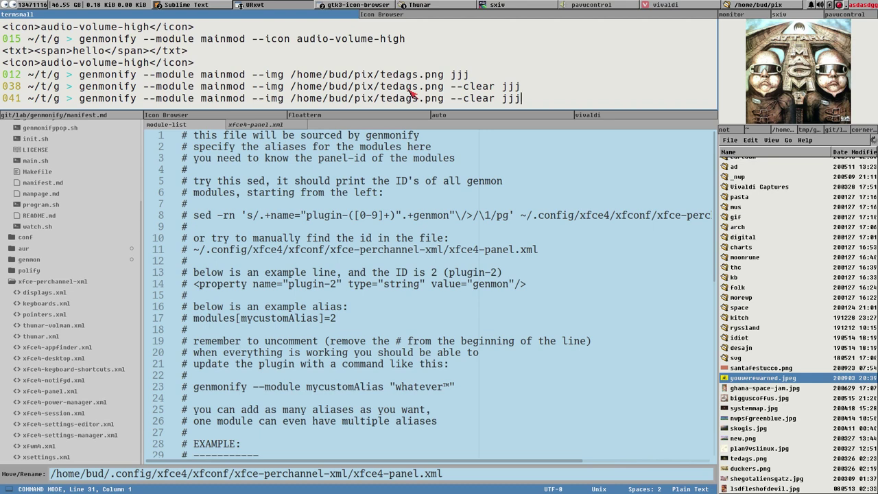
key("Up")
key("Up")
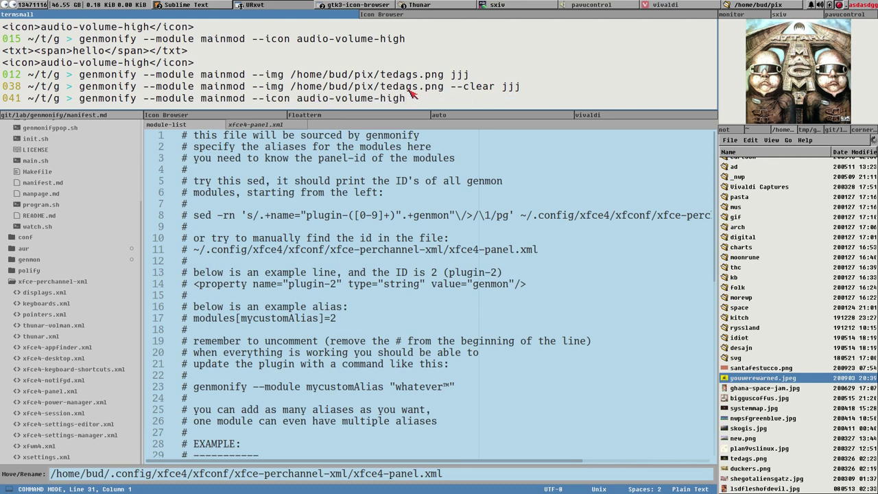
key("Return")
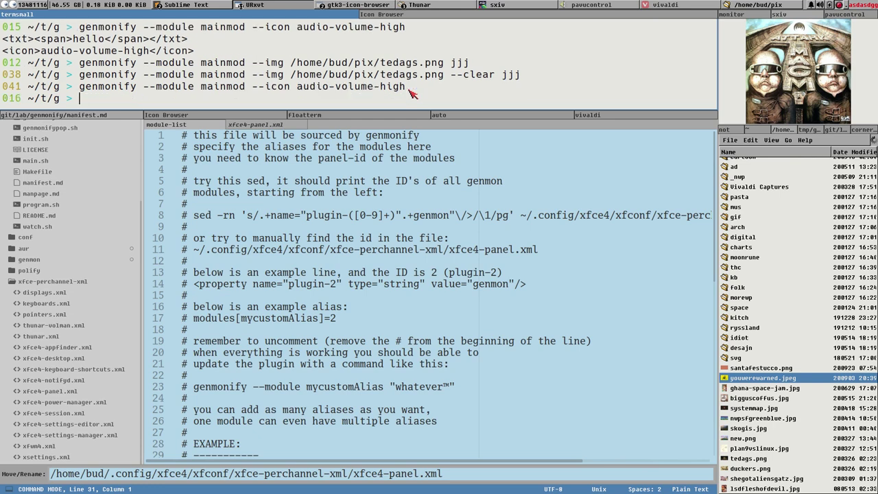
Step: Rerun the audio-volume-high icon command for mainmod with the text clickable added
key("Up")
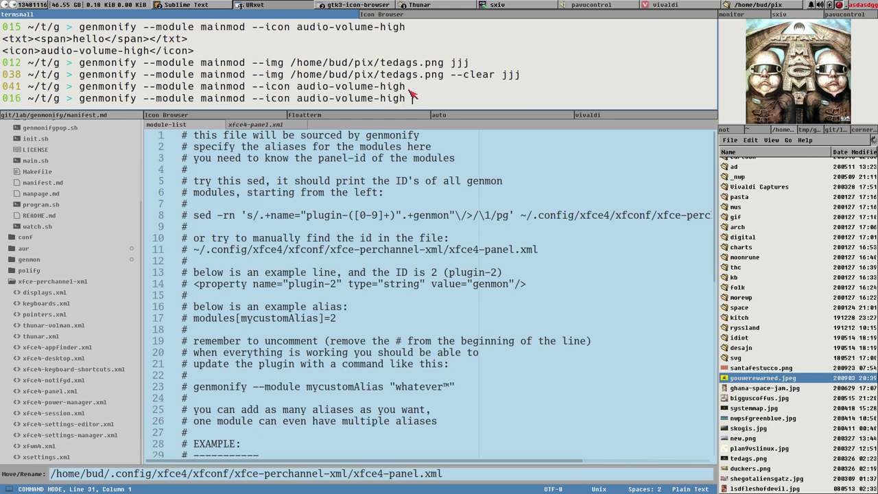
type("clickable")
key("Return")
Step: Add --iconclick "gimp" before the clickable text in the mainmod icon command and run it
key("Up")
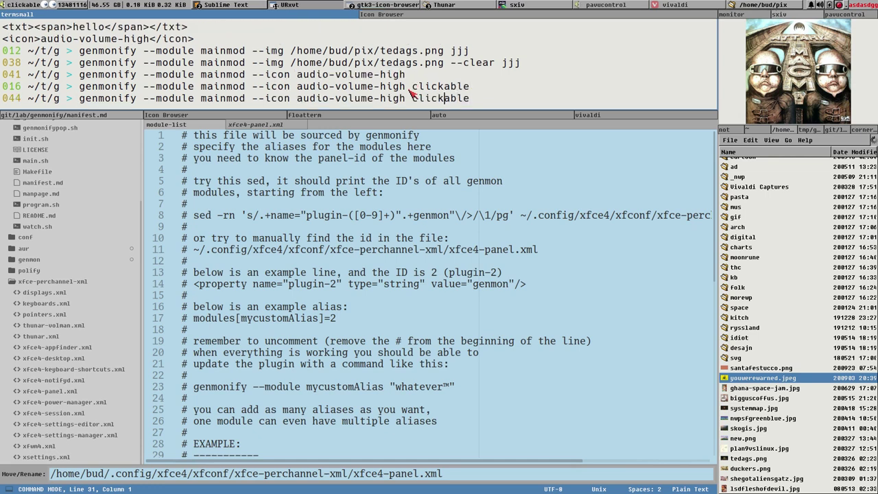
type("--cl")
key("BackSpace")
key("BackSpace")
type("iconclick ")
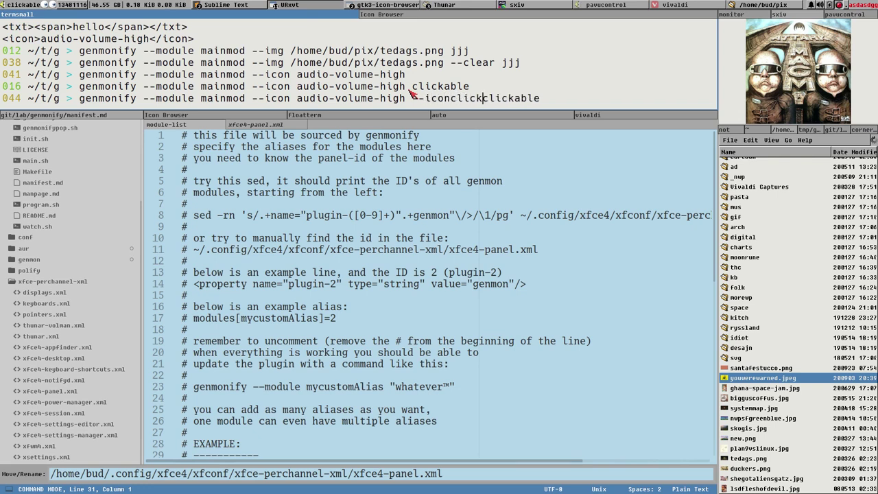
type("\"gimp\"")
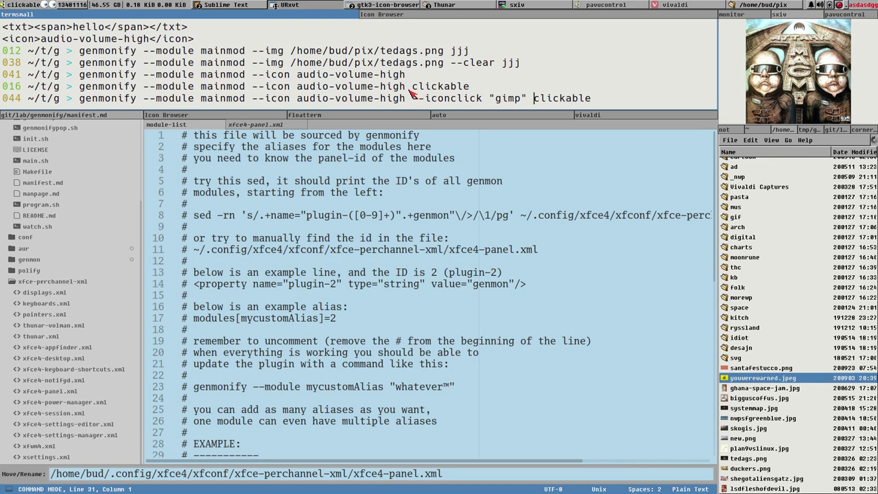
key("Return")
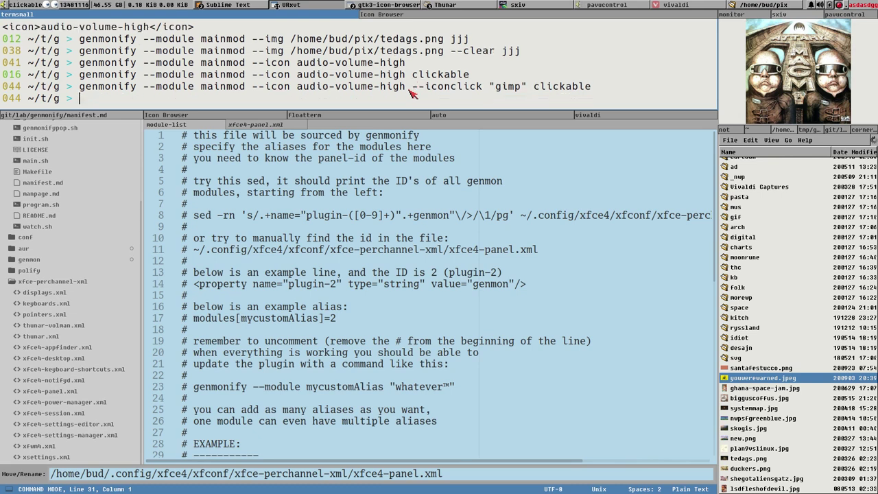
Step: Test the click action assigned to the mainmod volume icon in the panel
left_click(7, 6)
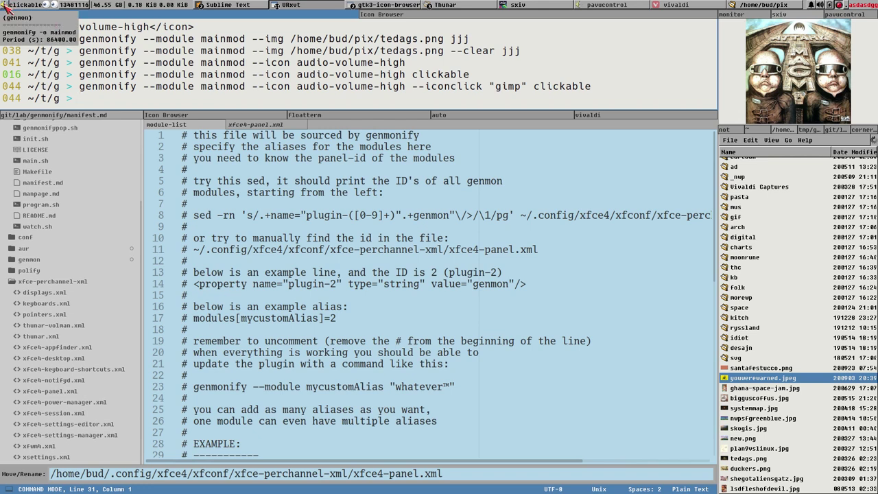
left_click(7, 6)
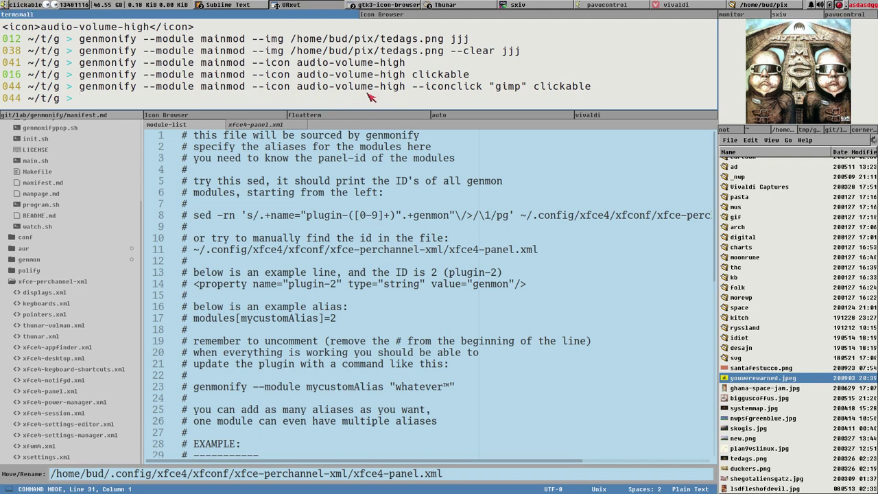
Step: Recall the tedags.png --clear command for mainmod, insert --click gimp before jjj, and run it
key("Up")
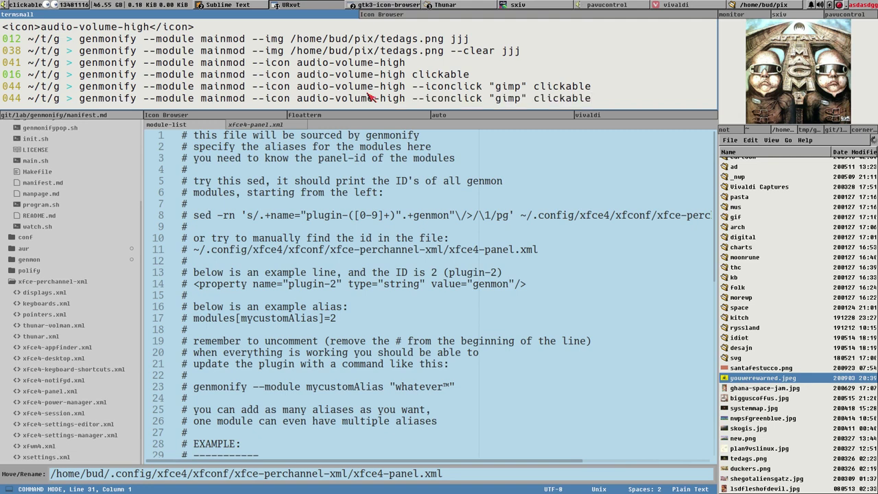
key("Up")
key("Up")
key("Up")
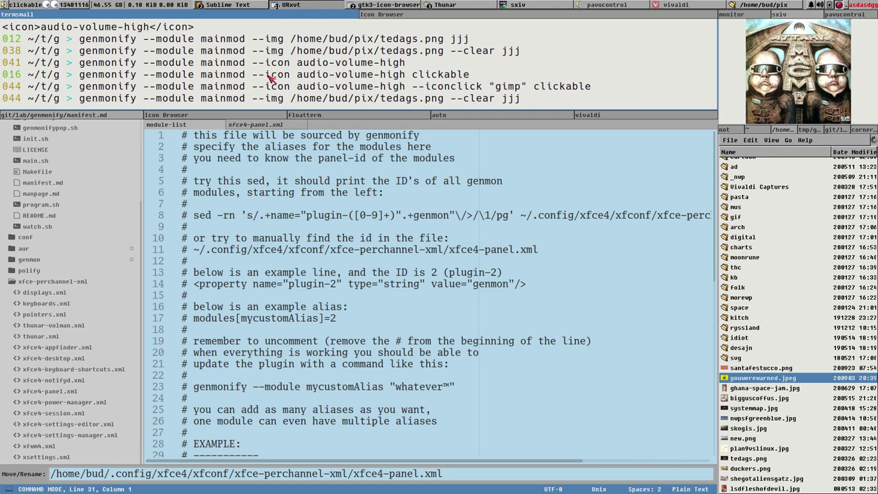
left_click_drag(252, 87, 289, 87)
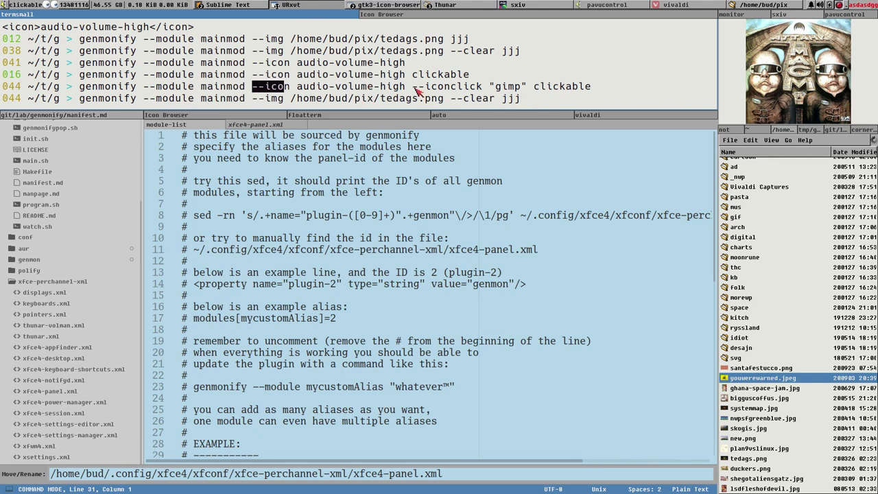
left_click_drag(413, 88, 484, 88)
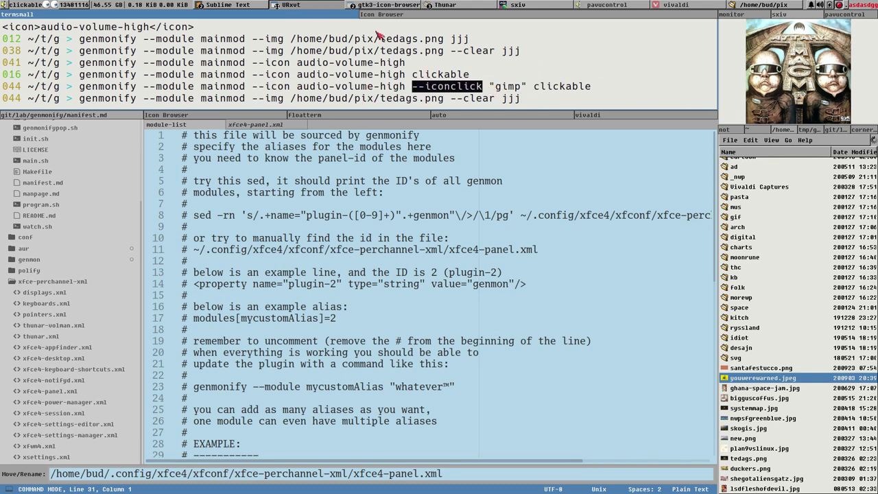
left_click(537, 100)
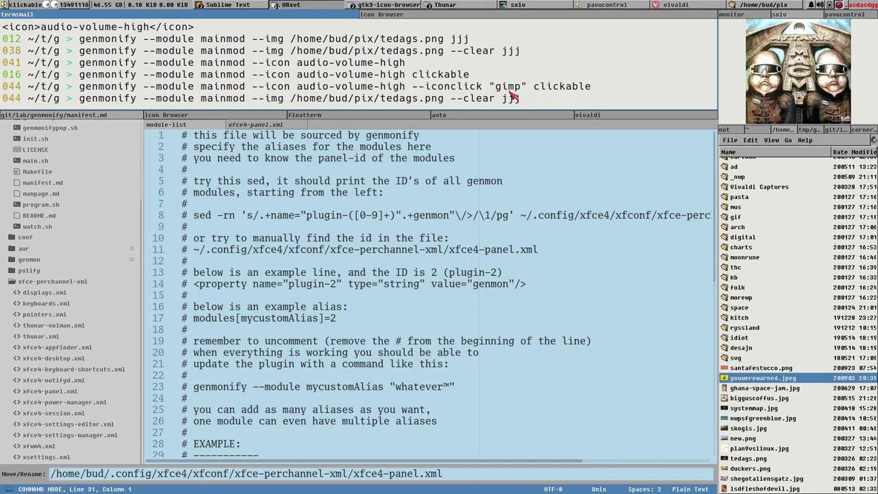
type("--")
type("t")
type("lick gimp")
key("Return")
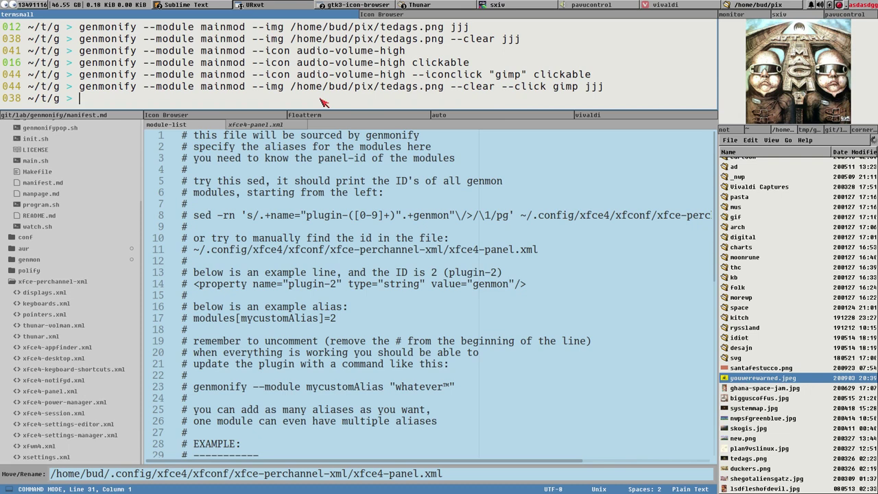
Step: Rerun the tedags.png command for mainmod with --click gimp jjj but without the --clear option
key("Up")
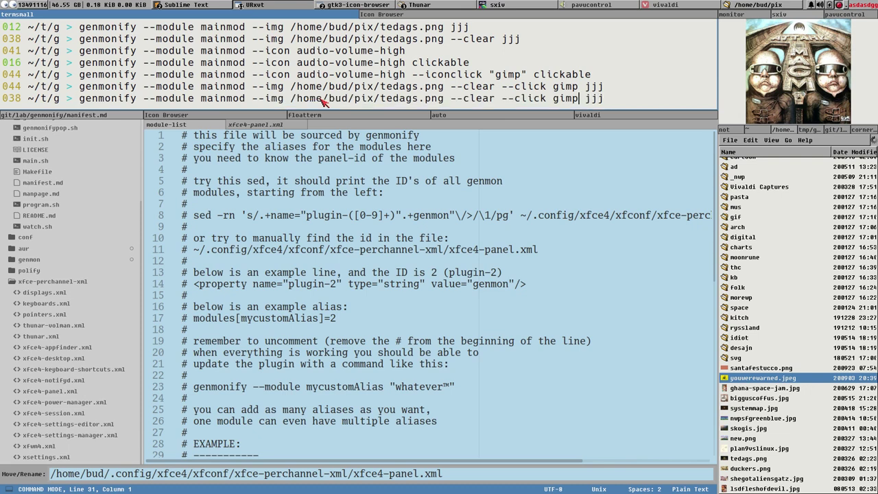
key("BackSpace")
key("BackSpace")
key("BackSpace")
key("BackSpace")
key("BackSpace")
key("BackSpace")
key("BackSpace")
key("BackSpace")
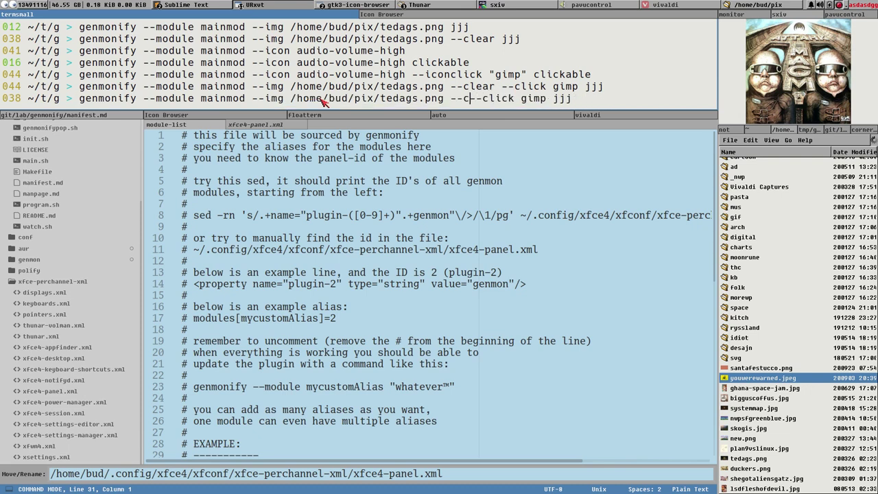
key("Return")
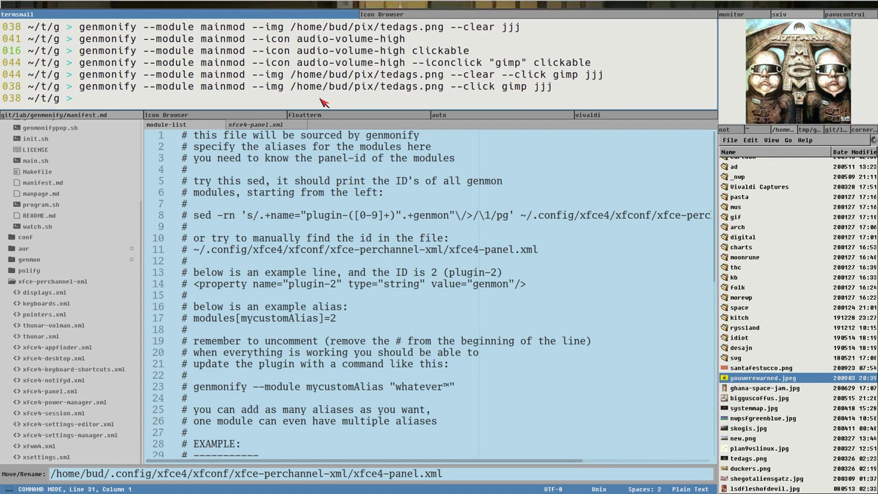
Step: Launch GIMP through mainmod's image in the panel and close it again
left_click(90, 8)
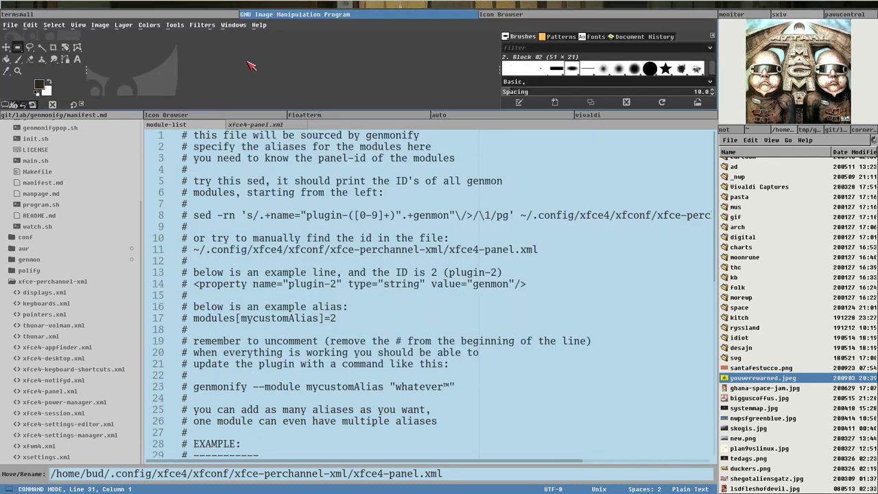
key("ctrl+q")
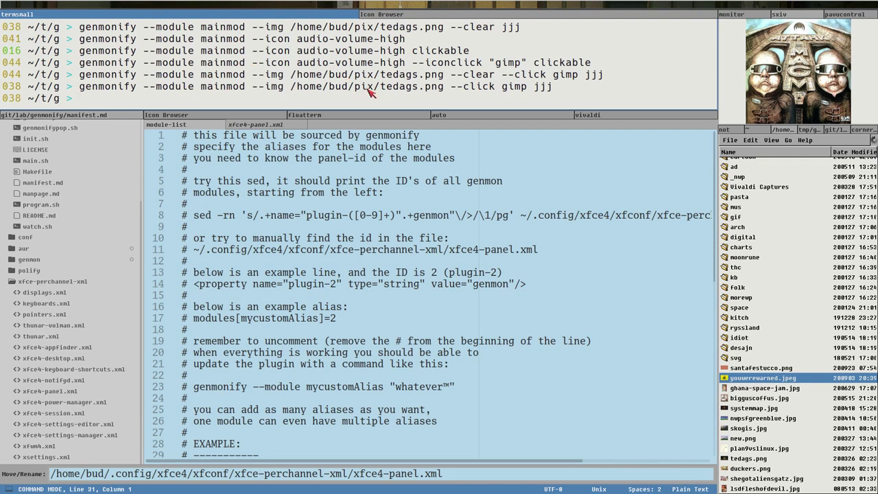
Step: Rerun the earlier tedags.png command for mainmod with --clear --click gimp jjj from the terminal history
key("Up")
key("Up")
key("Return")
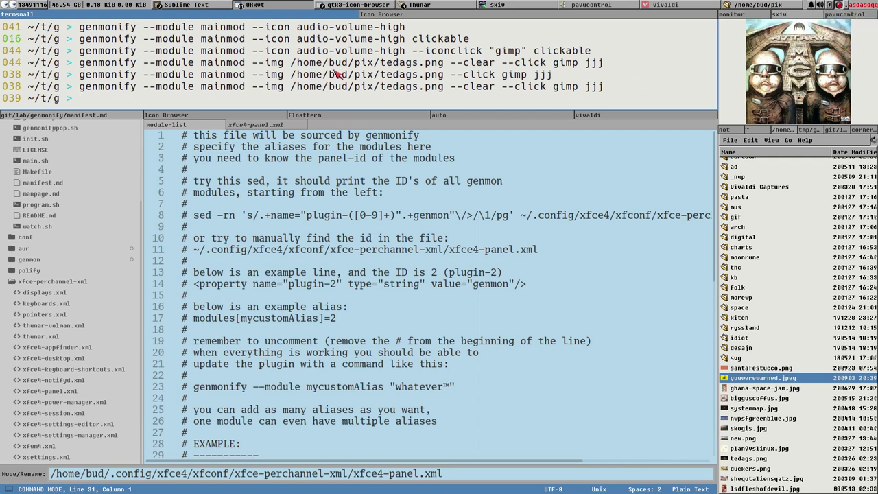
Step: Recall the last mainmod command and strip the --img /home/bud/pix/tedags.png and --clear options from it
type("ge")
key("BackSpace")
key("BackSpace")
key("BackSpace")
key("BackSpace")
key("BackSpace")
key("BackSpace")
key("BackSpace")
type("monify")
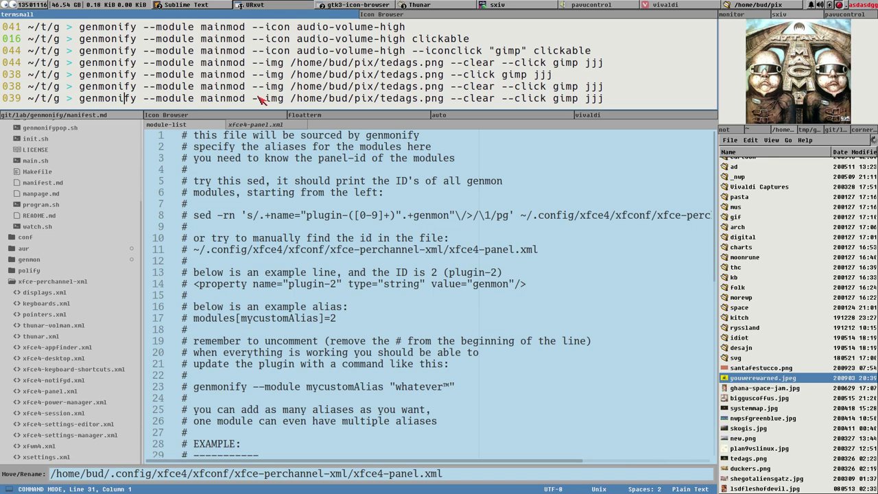
key("Delete")
key("Delete")
key("Delete")
key("Delete")
key("Delete")
key("Delete")
key("Delete")
key("Delete")
key("Delete")
key("Delete")
key("Delete")
key("Delete")
key("Delete")
key("Delete")
key("Delete")
key("Delete")
key("Delete")
key("Delete")
key("Delete")
key("Delete")
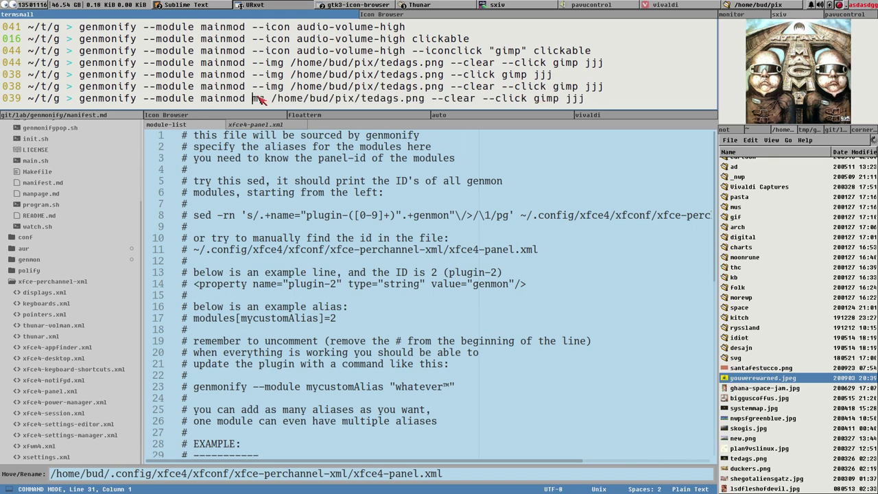
key("Delete")
key("Delete")
key("Delete")
key("Delete")
key("Delete")
key("Delete")
key("Delete")
key("Delete")
key("Delete")
key("Delete")
key("Delete")
key("Delete")
key("Delete")
key("Delete")
key("Delete")
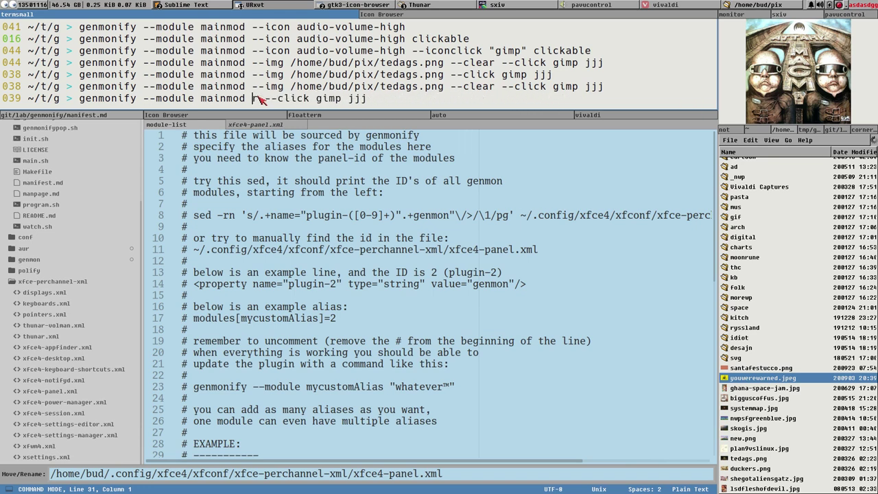
Step: Insert --tooltip something before --click gimp jjj, run the command, and display mainmod's tooltip in the panel
type("--tooltip")
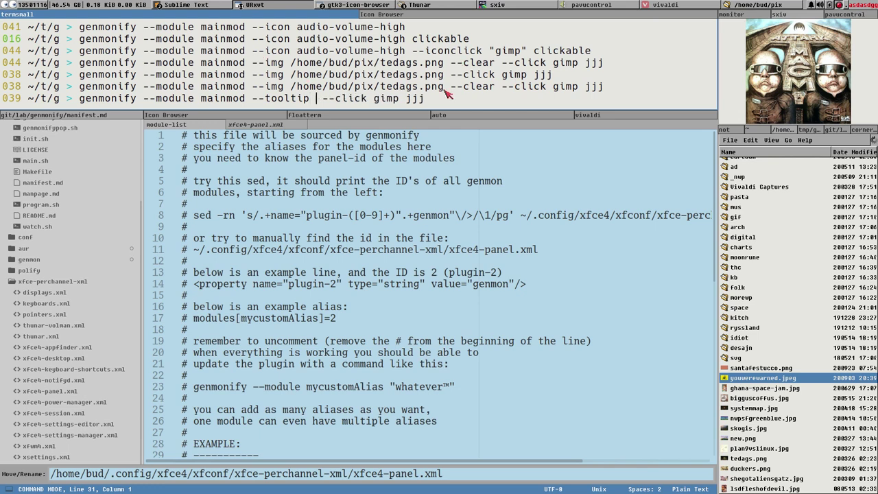
type(" something")
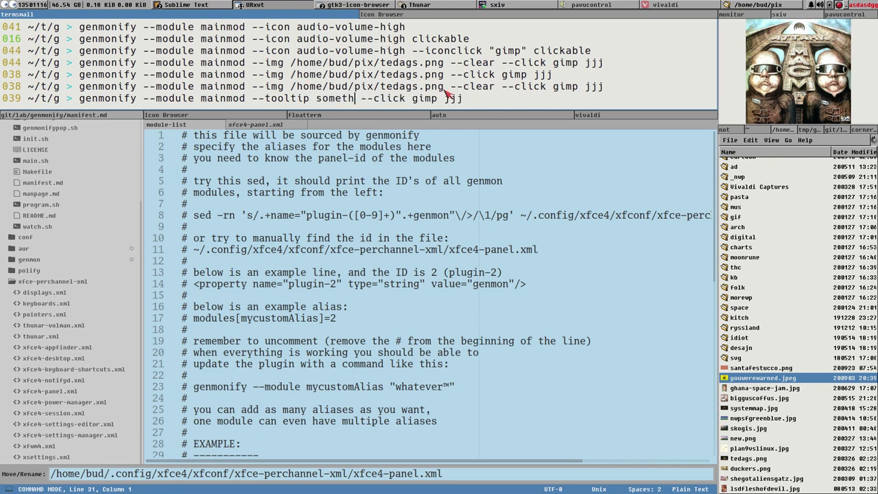
key("Return")
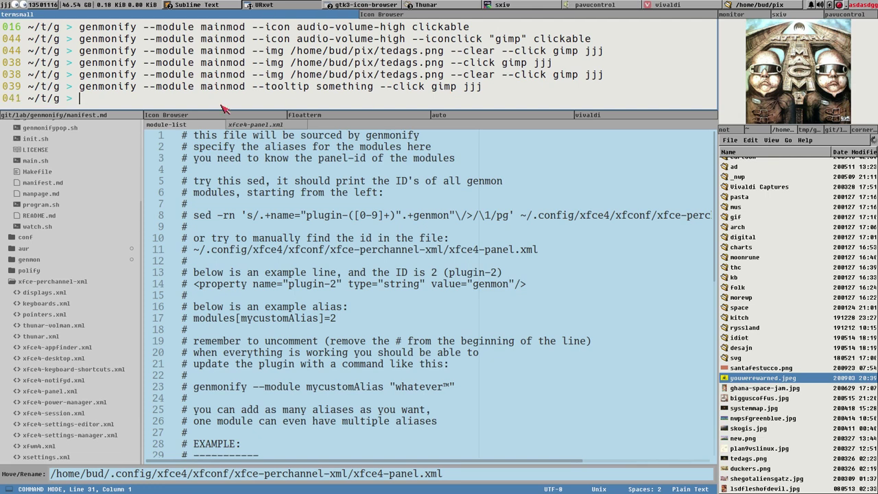
mouse_move(9, 9)
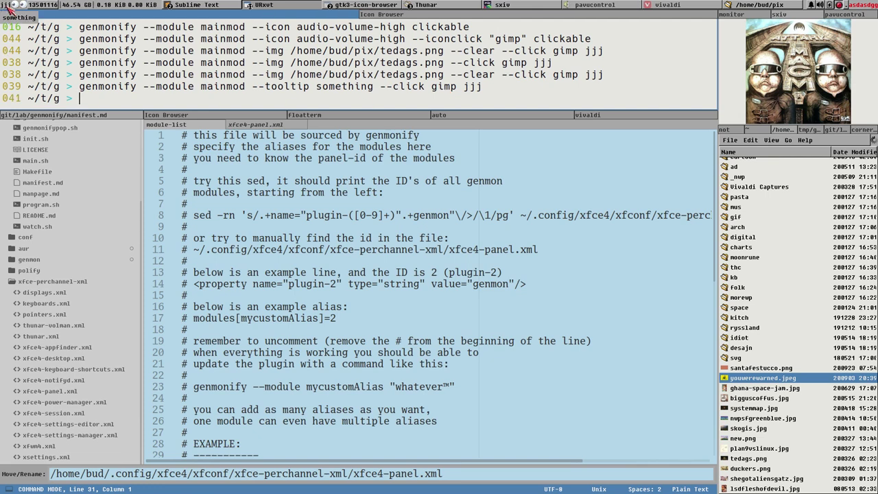
double_click(319, 93)
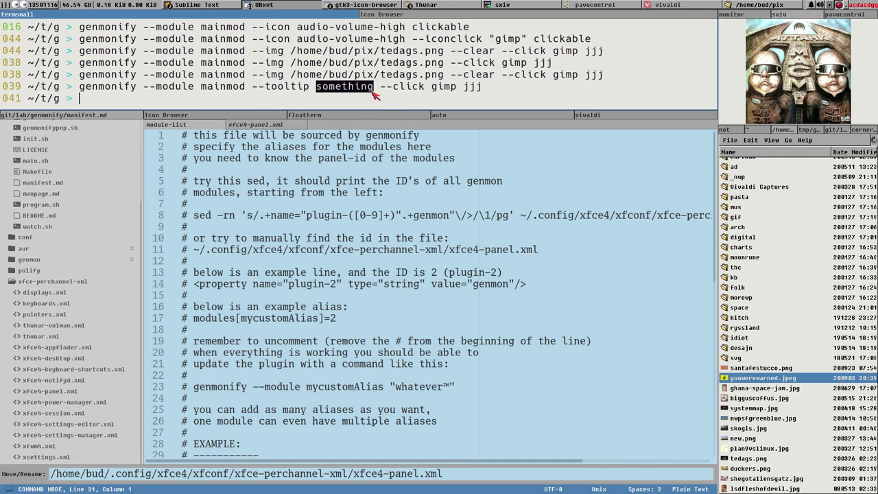
double_click(336, 91)
left_click(245, 108)
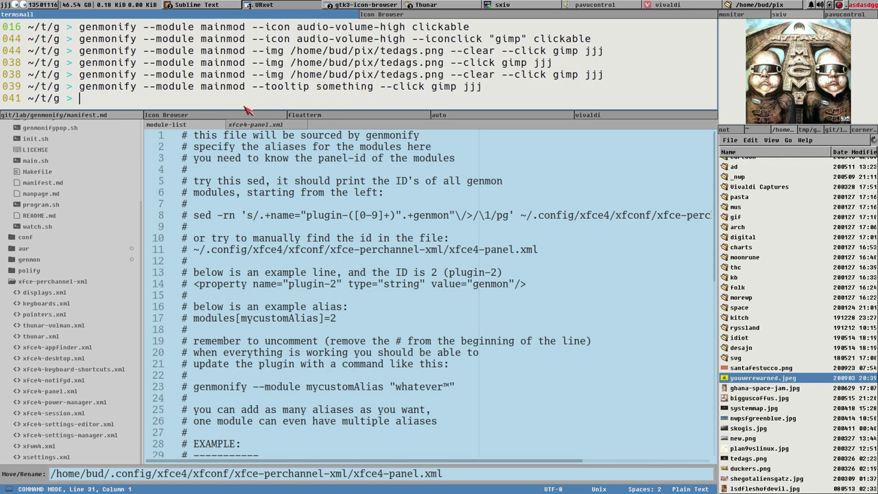
left_click_drag(253, 87, 507, 94)
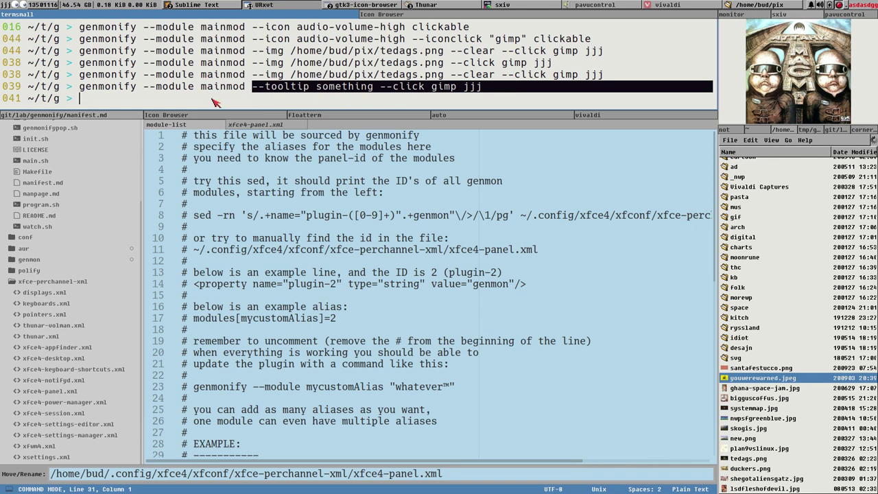
left_click_drag(80, 86, 484, 87)
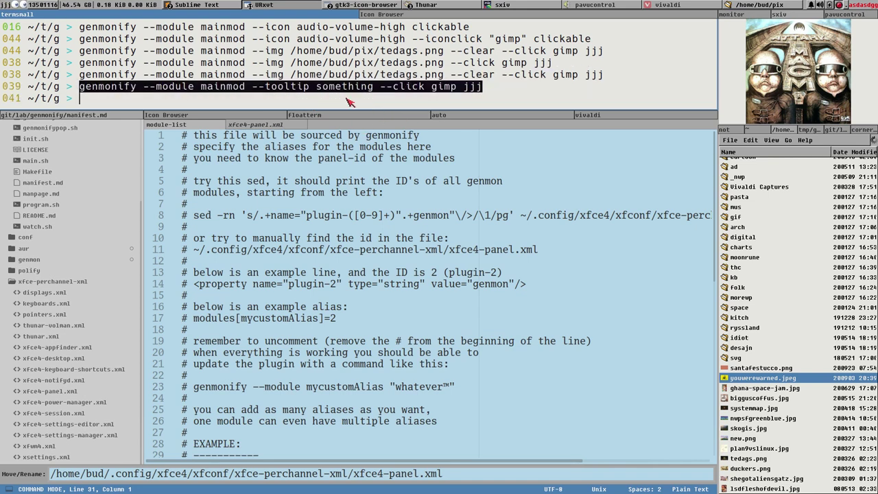
left_click(377, 92)
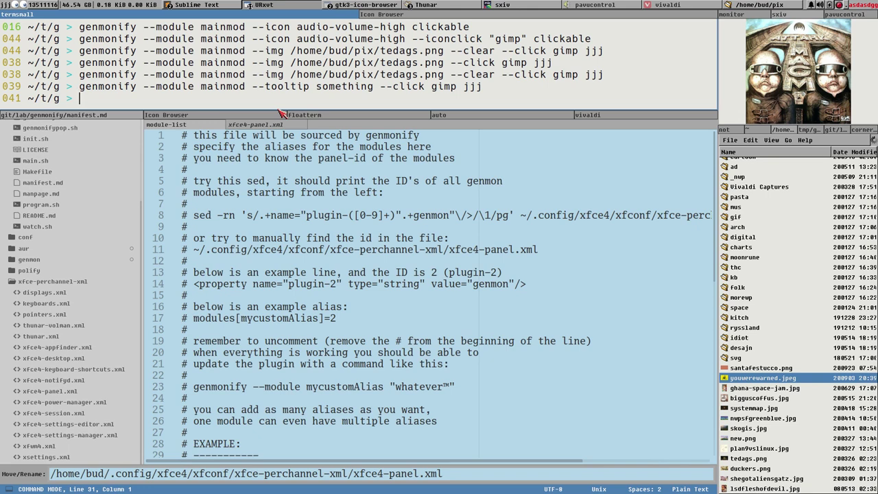
Step: Rerun the mainmod tooltip command with the text jjj replaced by time-out hello
key("Up")
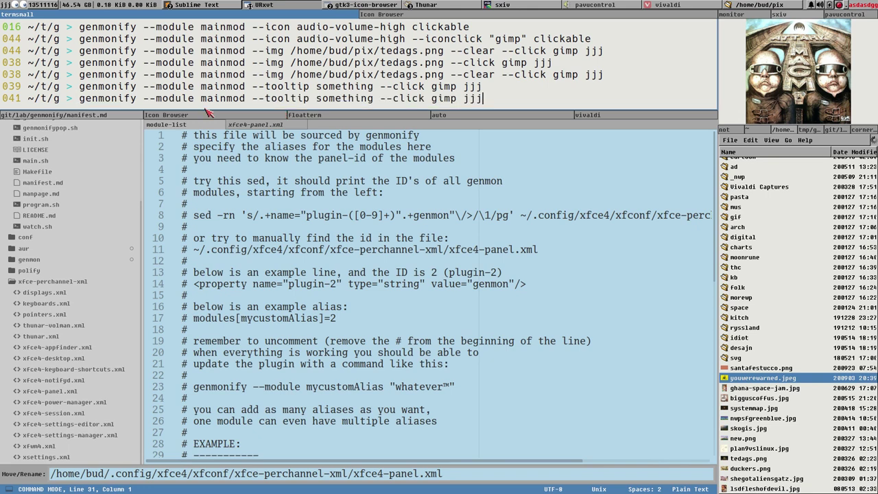
key("BackSpace")
key("BackSpace")
key("BackSpace")
key("Return")
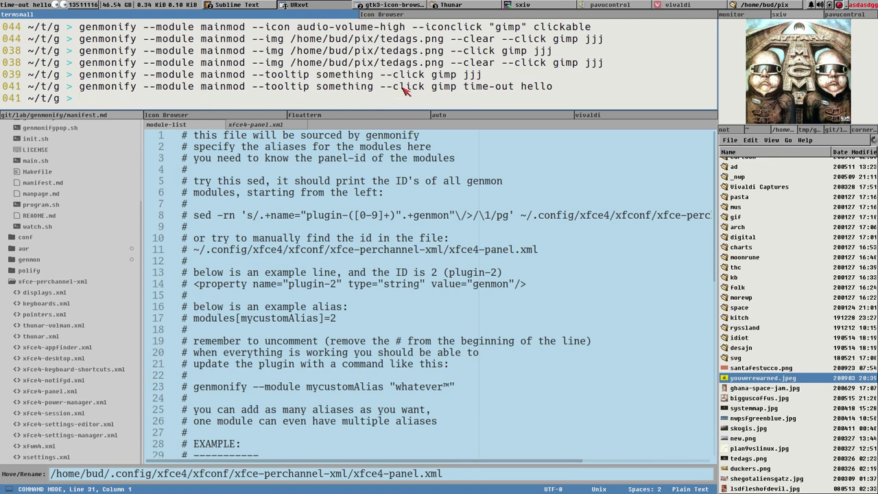
Step: Recall the last mainmod command and insert --expire-time 3 after --click gimp
left_click_drag(382, 88, 457, 88)
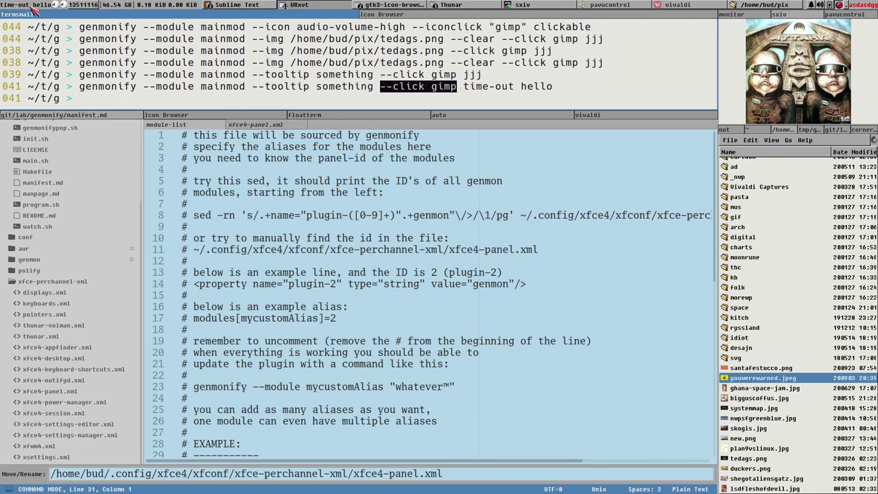
left_click(142, 94)
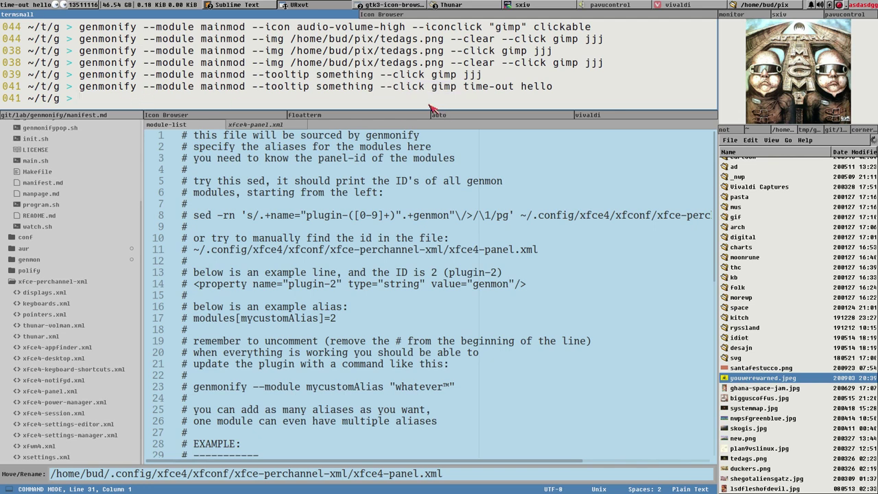
key("Up")
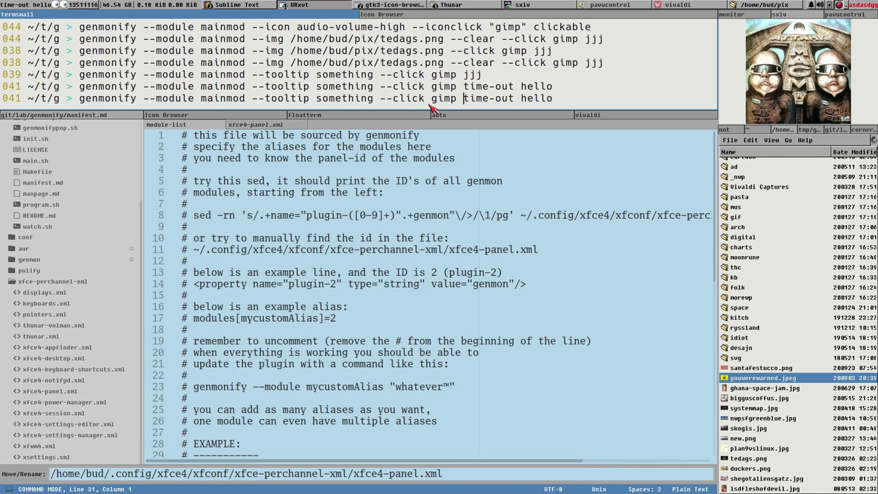
type("-")
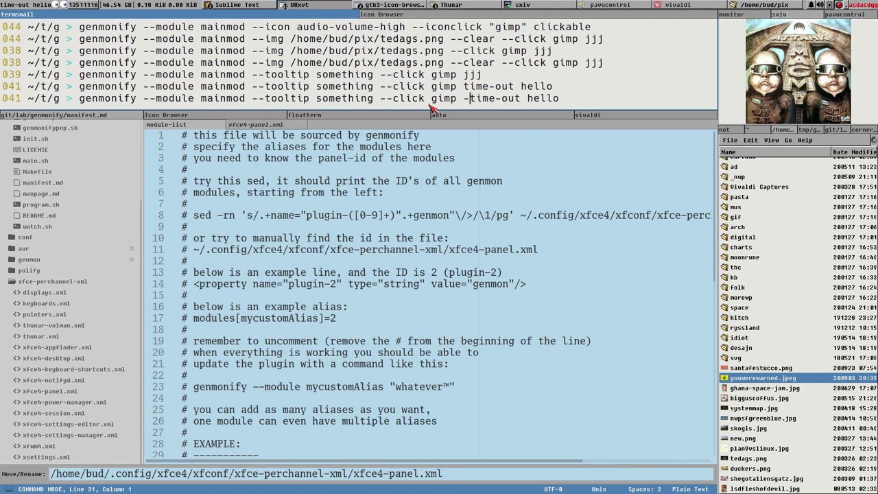
type("-expire-")
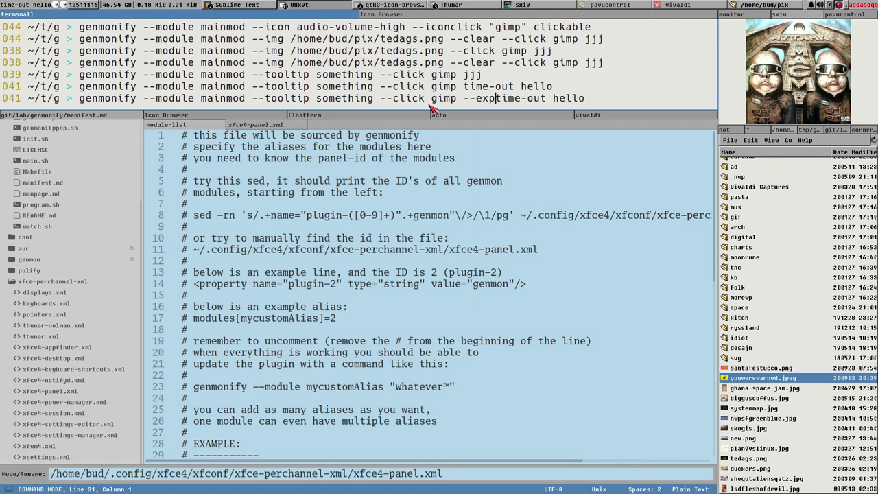
type("time")
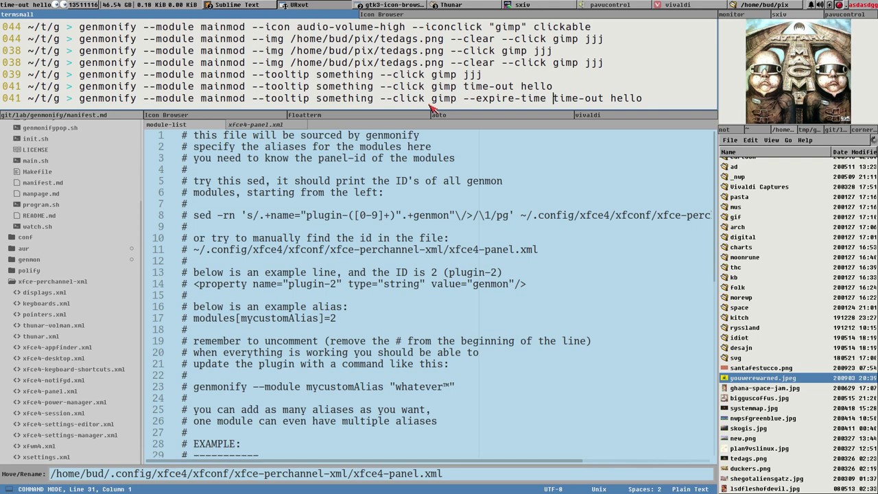
type("3")
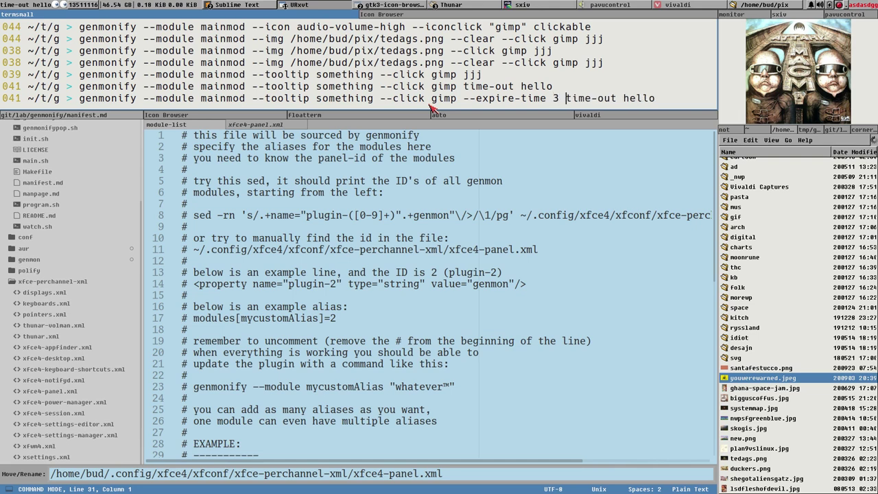
Step: Replace the text time-out hello with change text in the mainmod command and run it
key("Delete")
key("Delete")
key("Delete")
key("Delete")
key("Delete")
key("Delete")
key("Delete")
key("Delete")
key("Delete")
key("Delete")
key("Delete")
key("Delete")
key("Delete")
key("Delete")
key("Return")
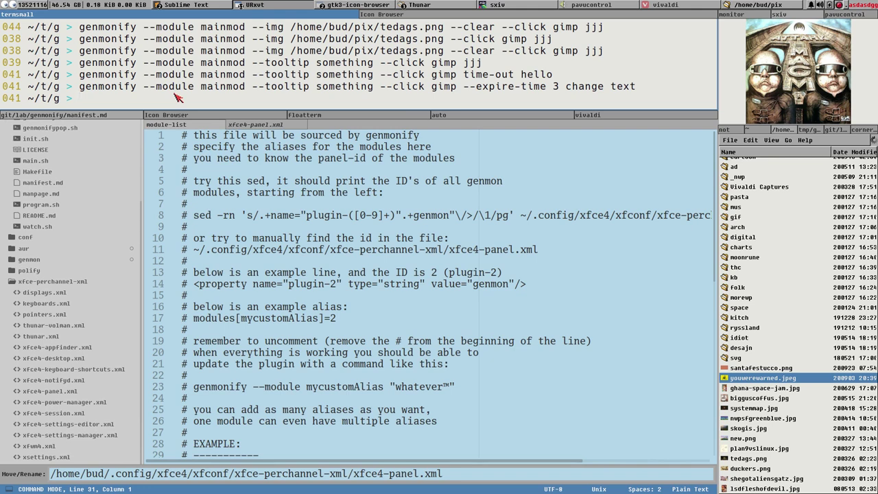
Step: Replace --expire-time 3 with --msg "secret message" in the last mainmod command and run it
key("Up")
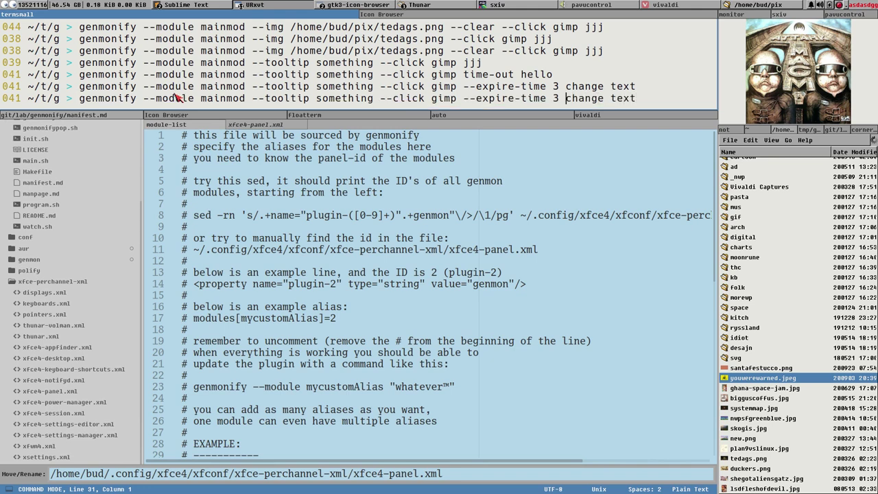
key("BackSpace")
key("BackSpace")
key("BackSpace")
key("BackSpace")
key("BackSpace")
key("BackSpace")
key("BackSpace")
key("BackSpace")
key("BackSpace")
key("BackSpace")
key("BackSpace")
key("BackSpace")
key("BackSpace")
key("BackSpace")
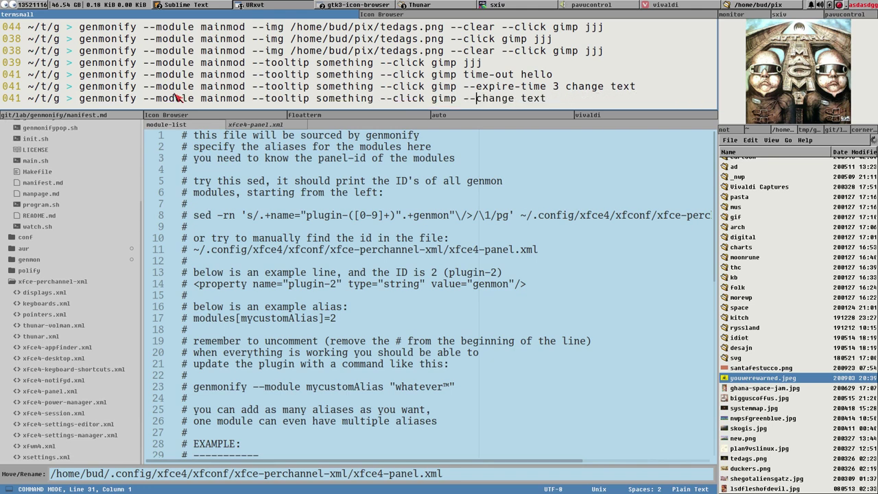
type("msg ")
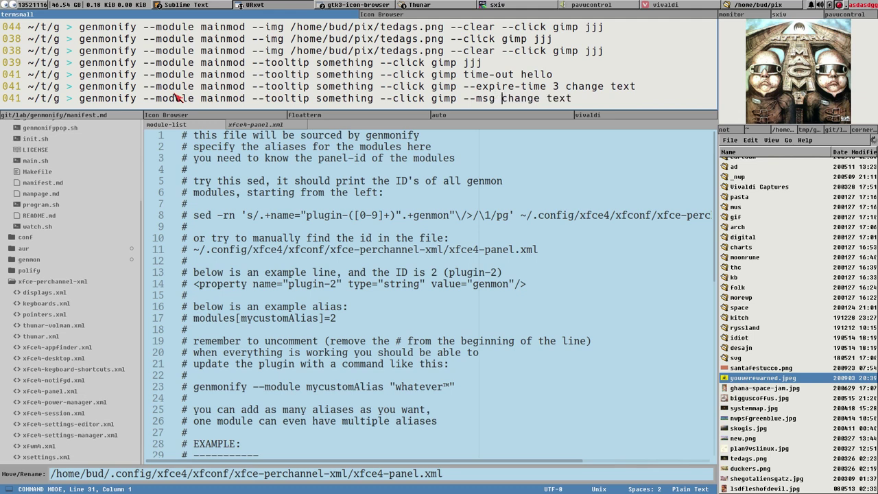
type("\"secre")
type("c")
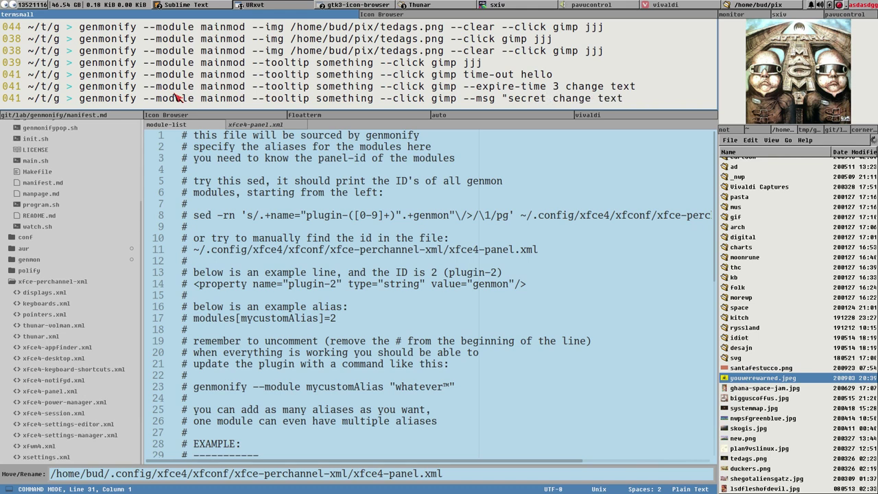
type(" message\"")
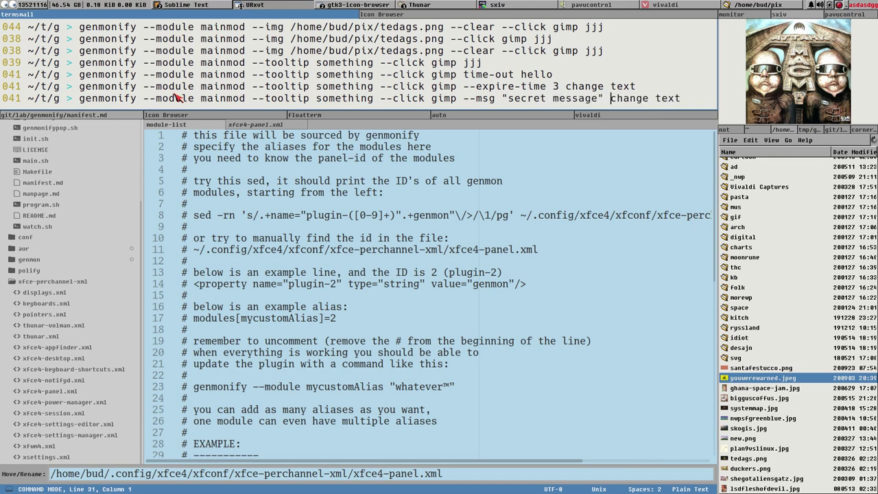
key("Return")
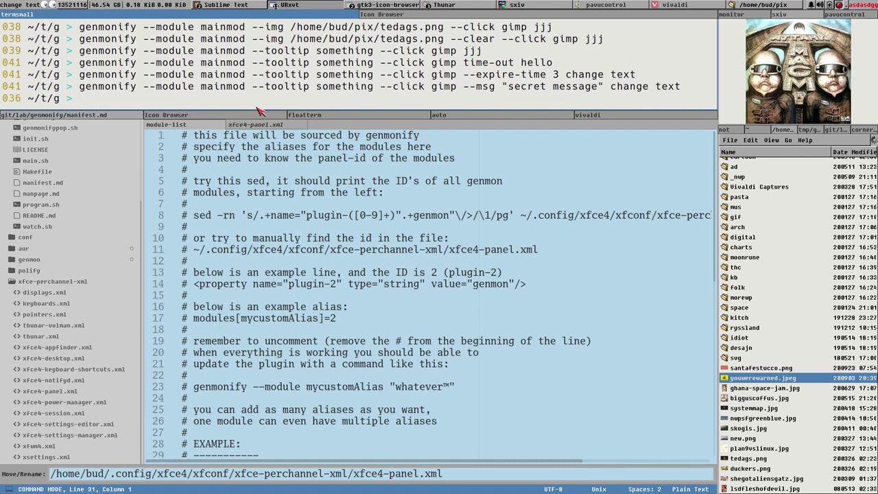
Step: Reduce the recalled command to genmonify --module mainmod and run it to print the module's properties
key("Up")
key("BackSpace")
key("BackSpace")
key("BackSpace")
key("BackSpace")
key("BackSpace")
key("BackSpace")
key("BackSpace")
key("BackSpace")
key("BackSpace")
key("BackSpace")
key("BackSpace")
key("BackSpace")
key("BackSpace")
key("BackSpace")
key("BackSpace")
key("BackSpace")
key("BackSpace")
key("BackSpace")
key("BackSpace")
key("BackSpace")
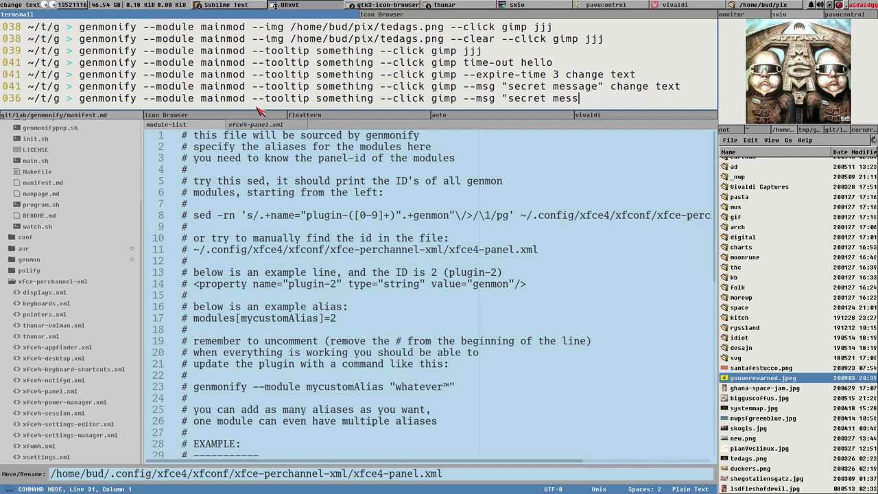
key("BackSpace")
key("BackSpace")
key("BackSpace")
key("BackSpace")
key("BackSpace")
key("BackSpace")
key("BackSpace")
key("BackSpace")
key("BackSpace")
key("BackSpace")
key("BackSpace")
key("BackSpace")
key("BackSpace")
key("BackSpace")
key("BackSpace")
key("BackSpace")
key("BackSpace")
key("BackSpace")
key("BackSpace")
key("BackSpace")
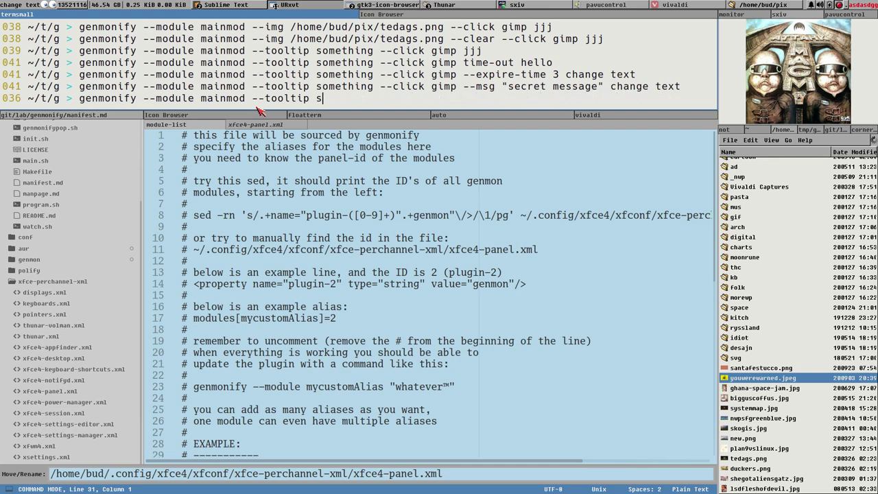
key("Return")
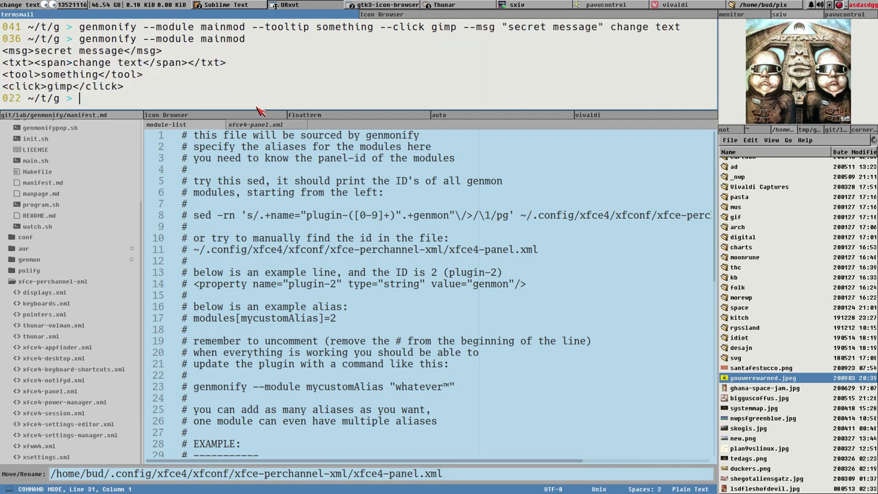
Step: Highlight the msg and click values in mainmod's printed properties
double_click(9, 52)
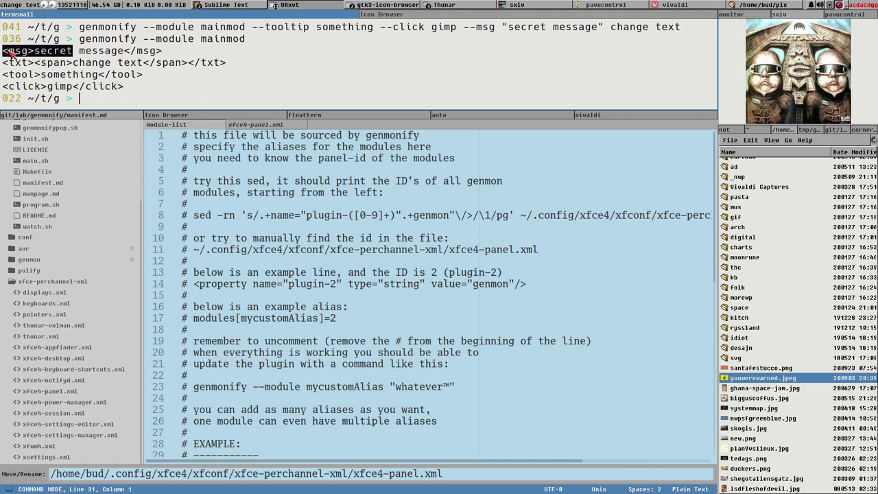
left_click_drag(35, 51, 124, 54)
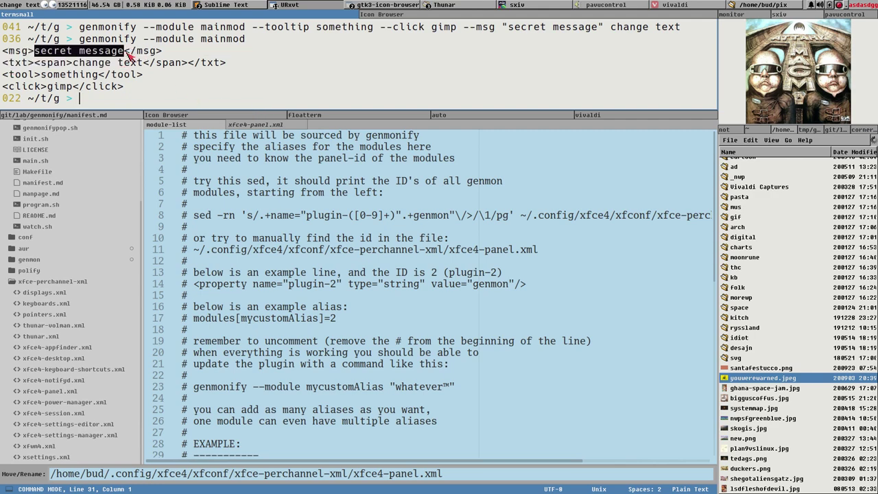
double_click(59, 87)
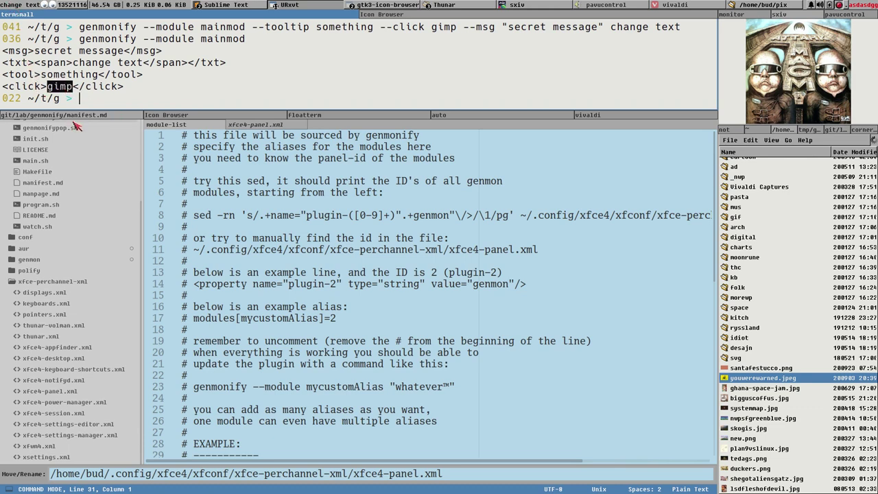
double_click(64, 51)
left_click(137, 52)
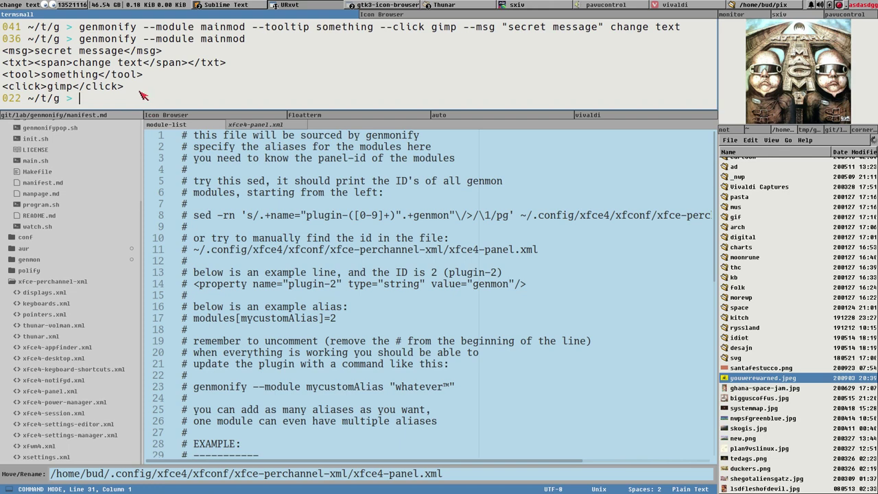
Step: Run genmonify --module mainmod --get and highlight the msg value in the earlier output
key("Up")
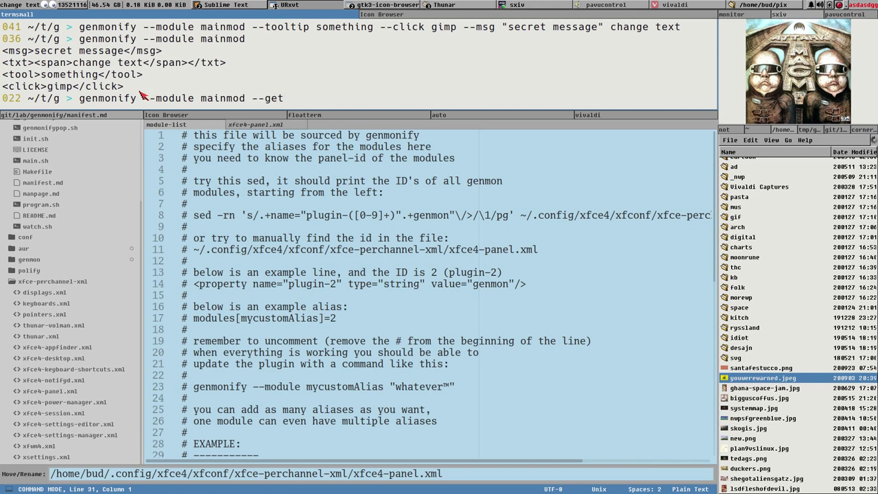
key("Return")
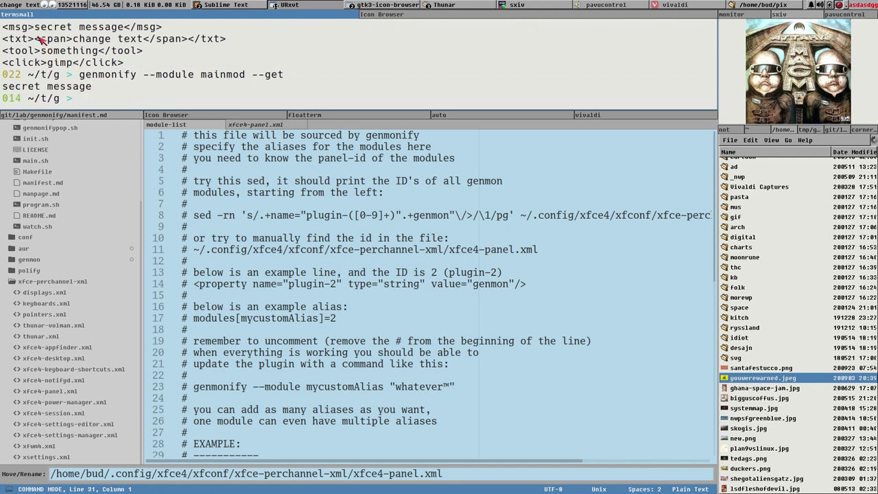
left_click_drag(35, 27, 127, 31)
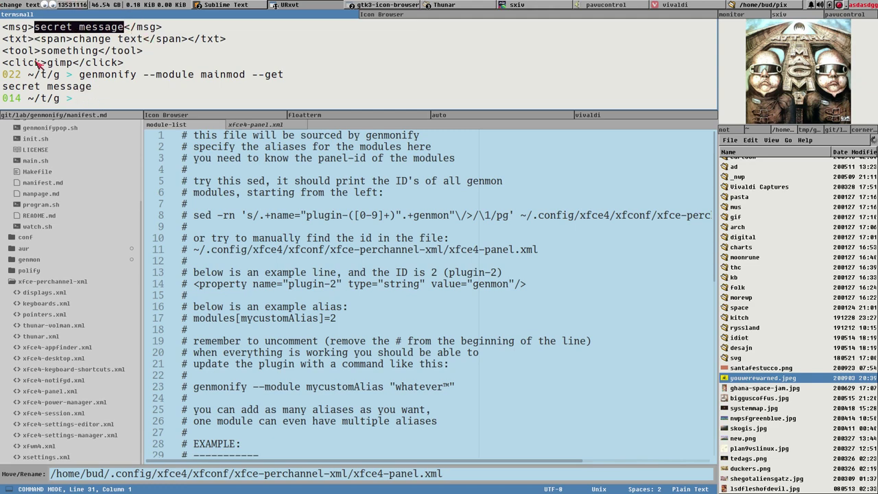
left_click(26, 28)
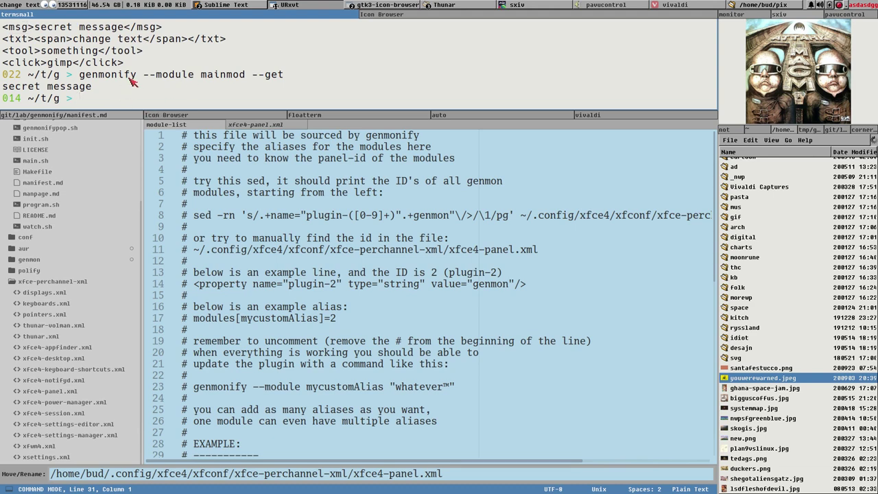
Step: Open genmonifypop.sh from the genmonify folder in the editor
scroll(59, 245, "up", 3)
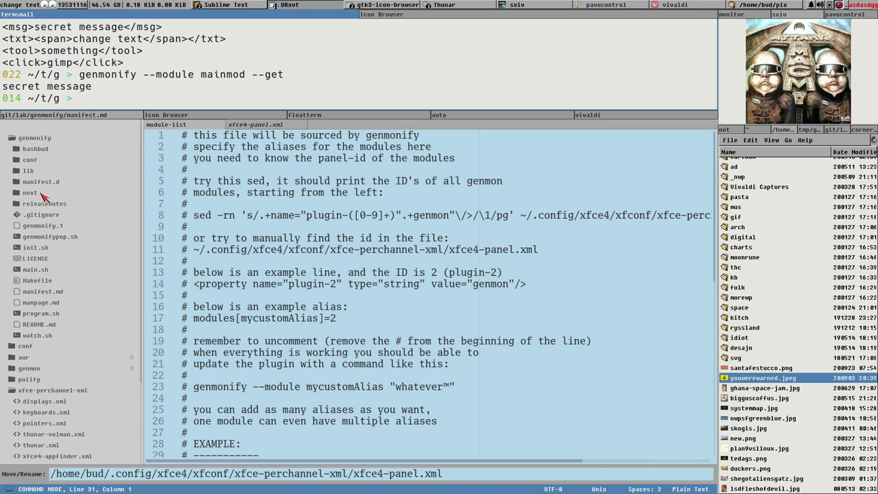
left_click(59, 236)
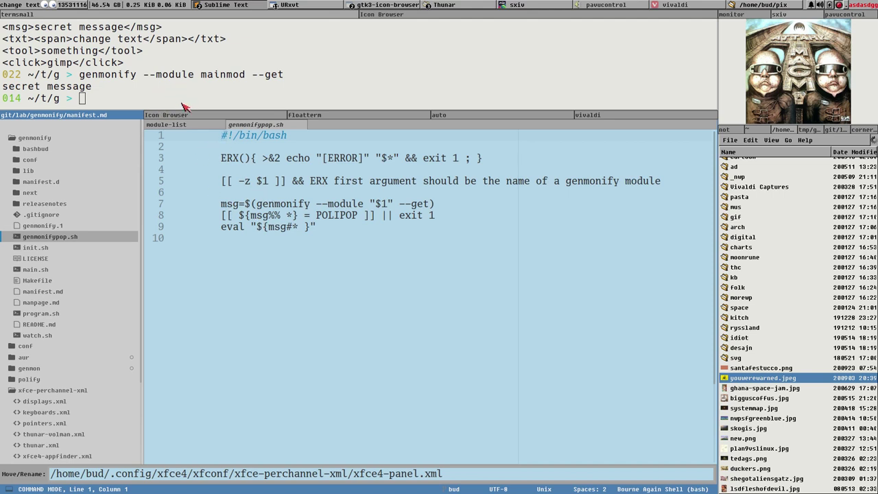
Step: Recall the mainmod command containing --msg "secret message" and empty the quoted message
left_click(146, 96)
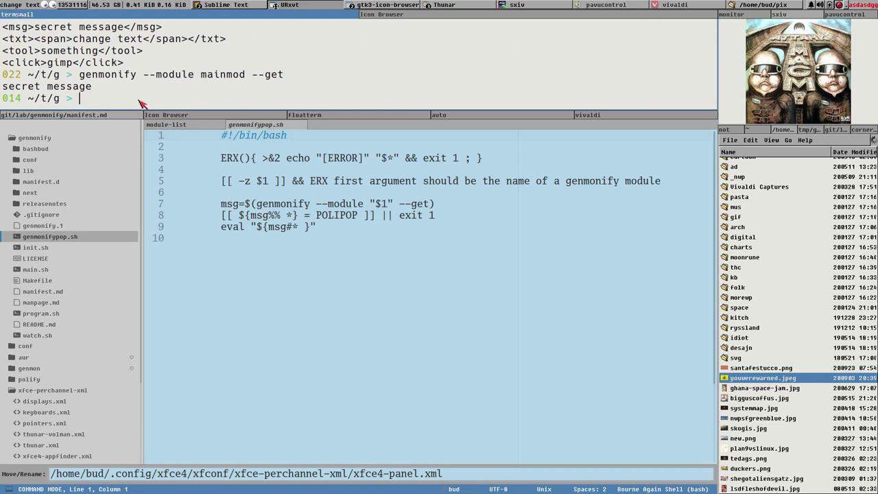
type("genmonify --module mainmod --tooltip something --click gimp --msg \"secret message\" change text")
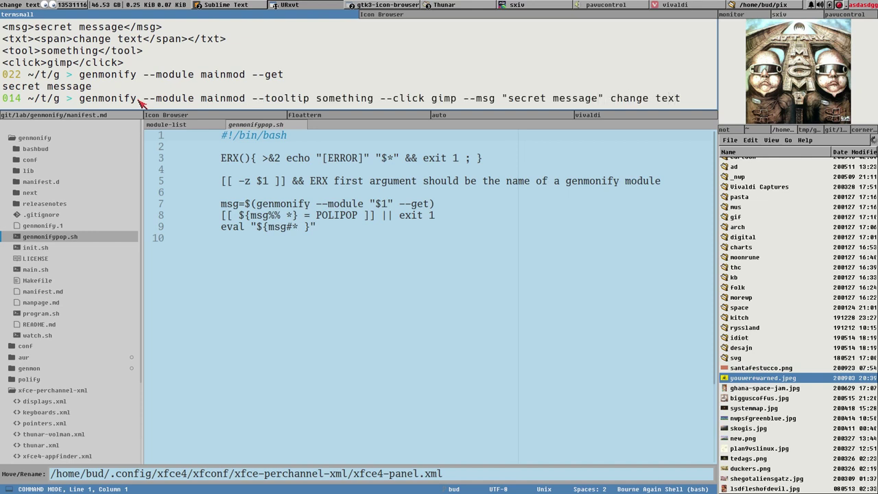
key("Left")
key("Left")
key("Left")
key("Left")
key("Left")
key("Left")
key("Left")
key("Left")
key("Left")
key("Left")
key("Left")
key("Left")
key("Left")
key("BackSpace")
key("BackSpace")
key("BackSpace")
key("BackSpace")
key("BackSpace")
key("BackSpace")
key("BackSpace")
key("BackSpace")
key("BackSpace")
key("BackSpace")
key("BackSpace")
key("BackSpace")
key("BackSpace")
key("BackSpace")
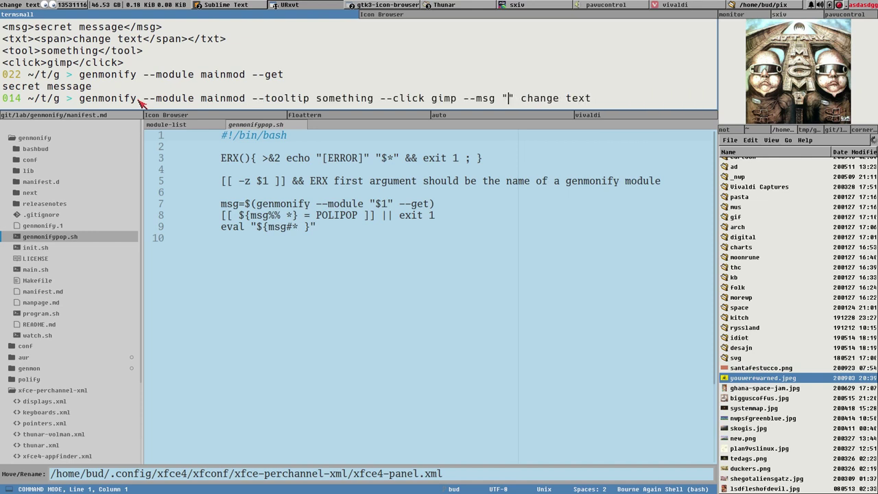
Step: Set mainmod's message to "POLIPOP notify-send 'Popped up hello'" in the recalled genmonify command and run it
type("POLI")
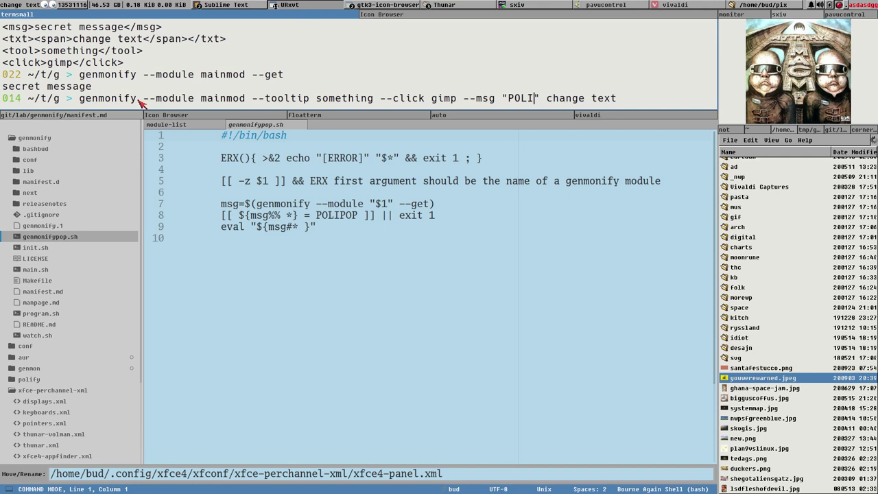
type("POP")
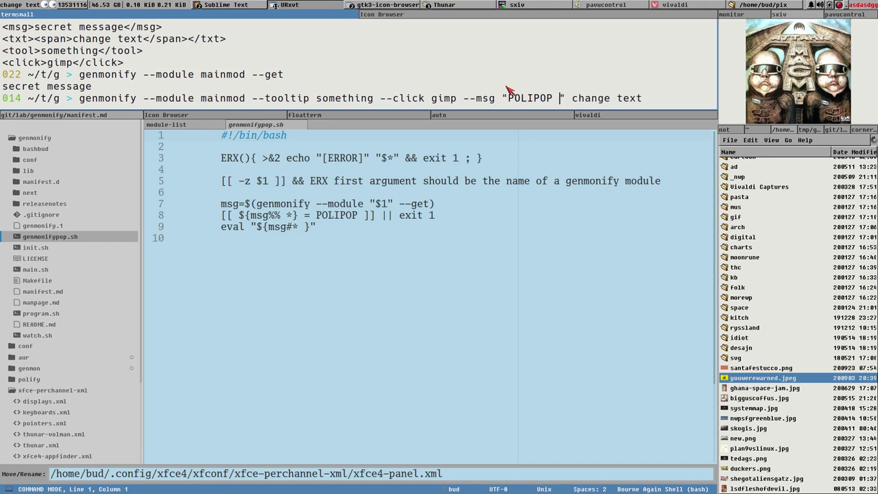
type(" notify")
type("-send")
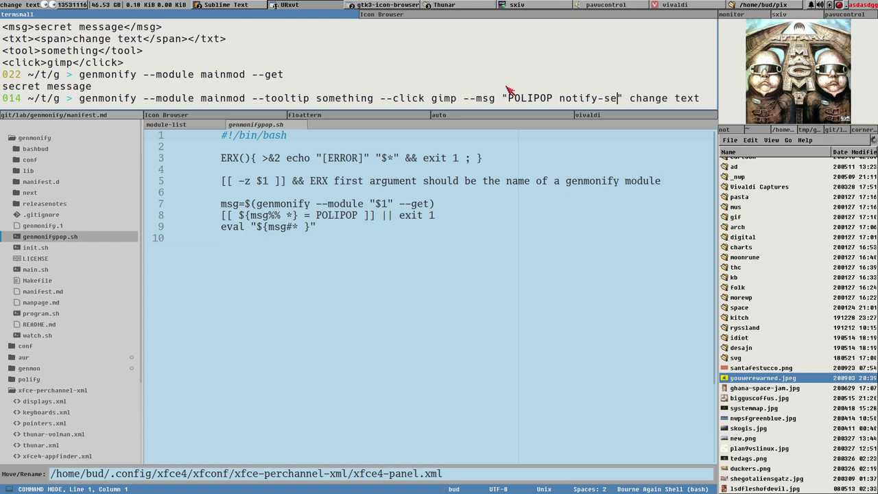
type(" \"")
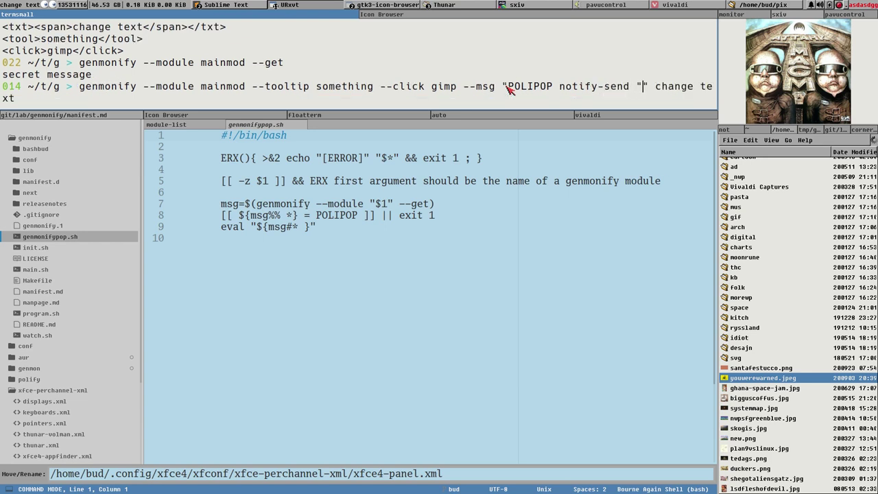
key("BackSpace")
type("'Popped up")
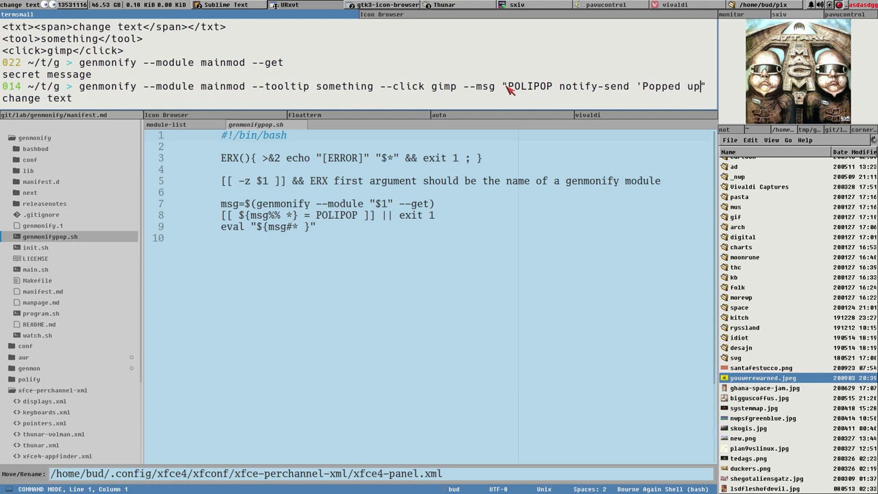
type(" hello")
type("'")
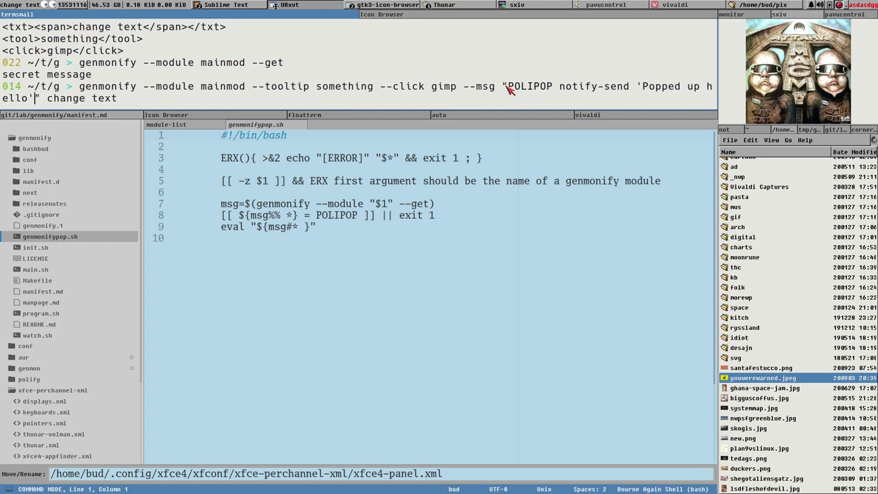
key("Return")
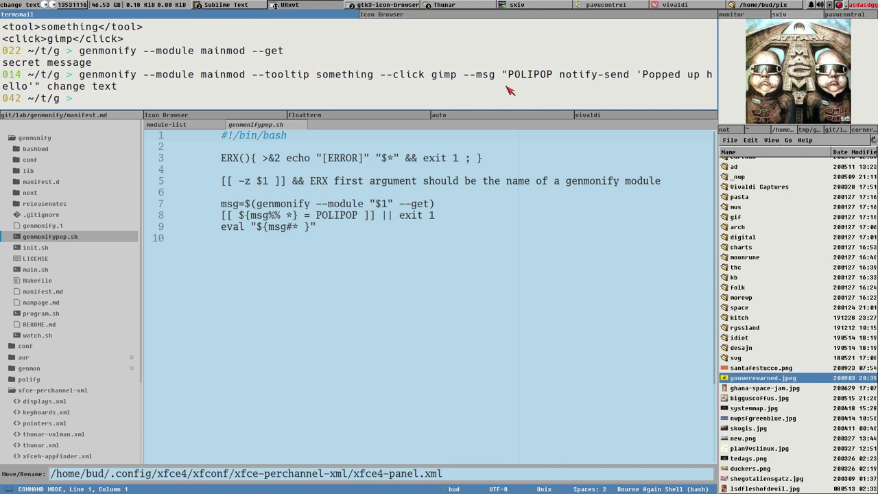
Step: Run genmonify --module mainmod --get again to print the module's hidden message
key("Up")
key("Up")
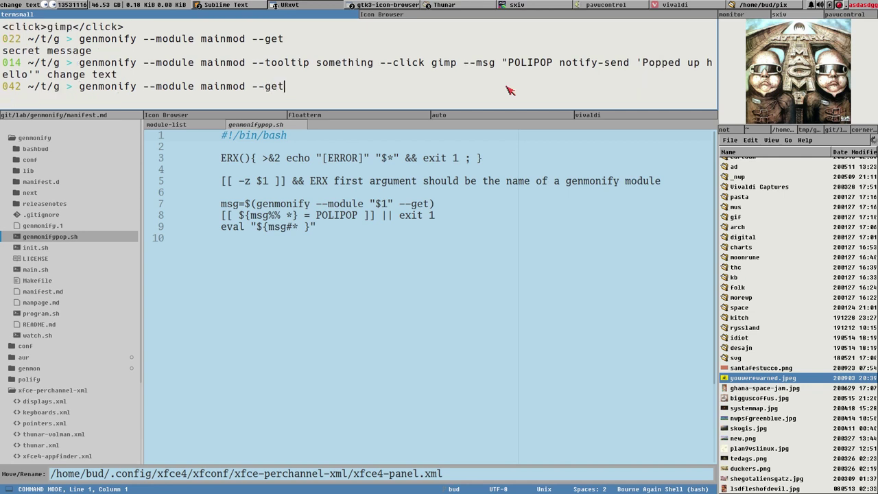
type("--get")
key("Return")
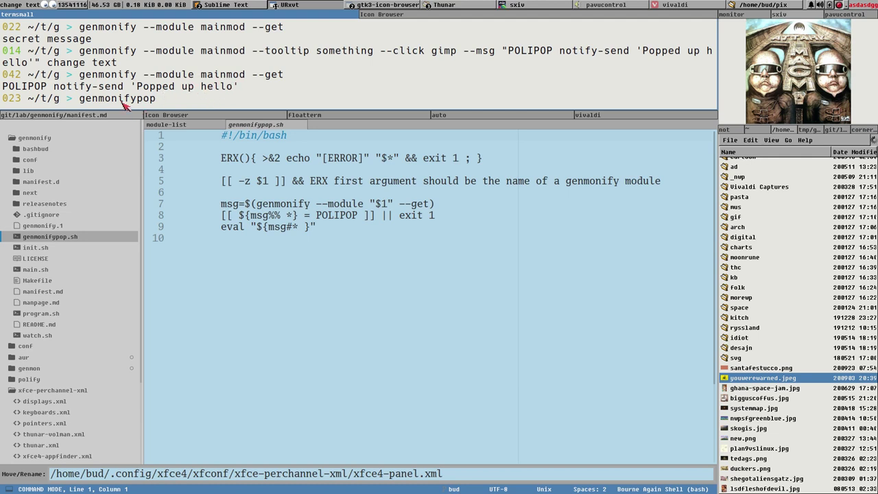
Step: Complete the genmonifypop command with the module name mainmod copied from the earlier command and run it
double_click(100, 101)
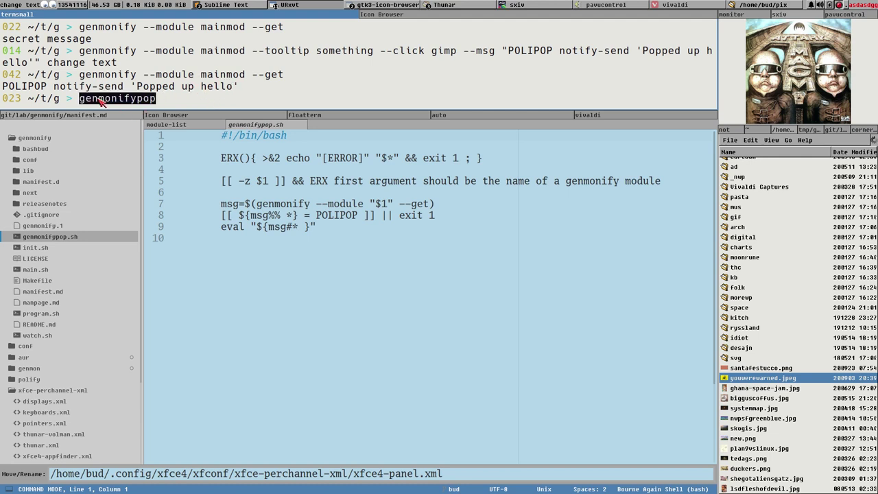
triple_click(213, 74)
double_click(219, 76)
key("super+c")
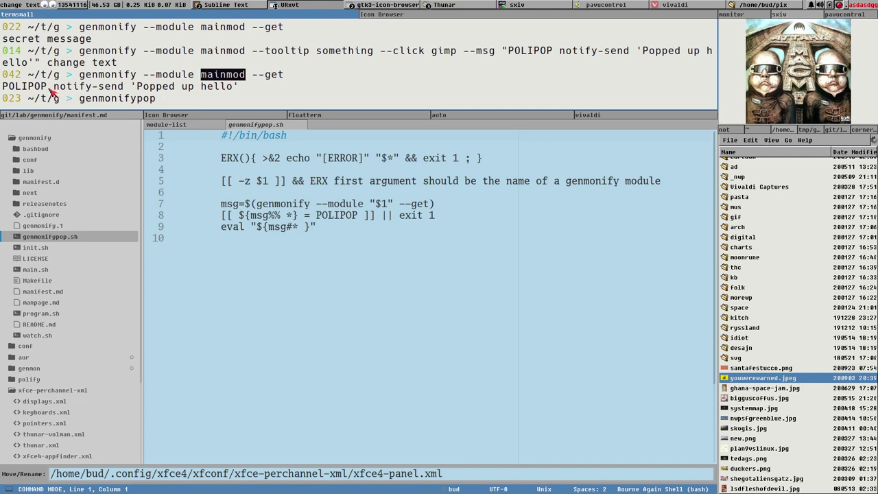
left_click(175, 101)
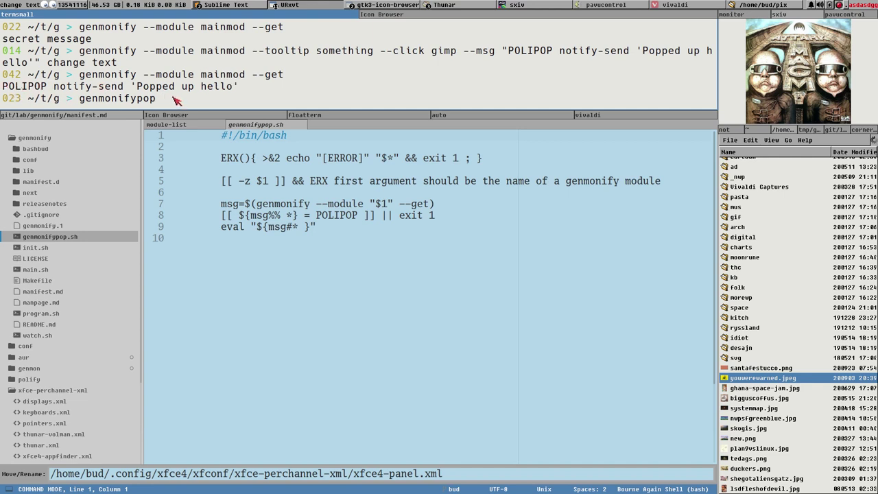
middle_click(175, 100)
key("Return")
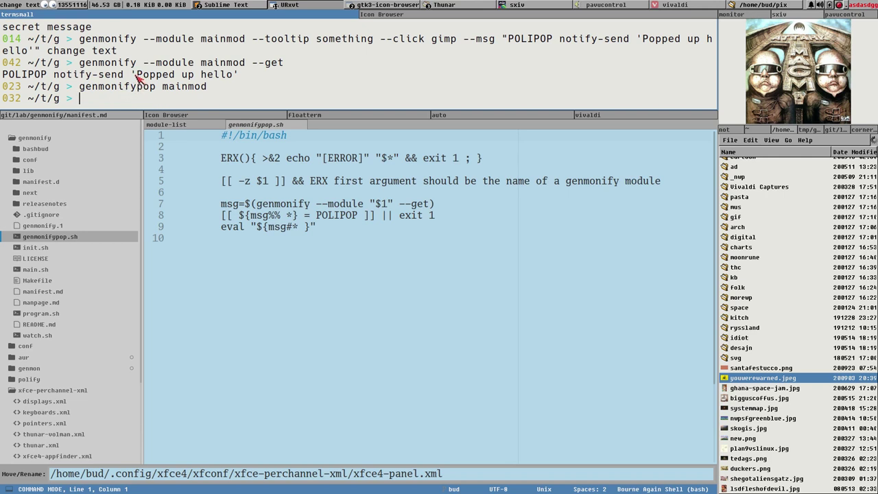
Step: Highlight the notification text, the genmonify and genmonifypop commands, the mainmod argument and the --module option in the terminal output
left_click_drag(134, 76, 235, 76)
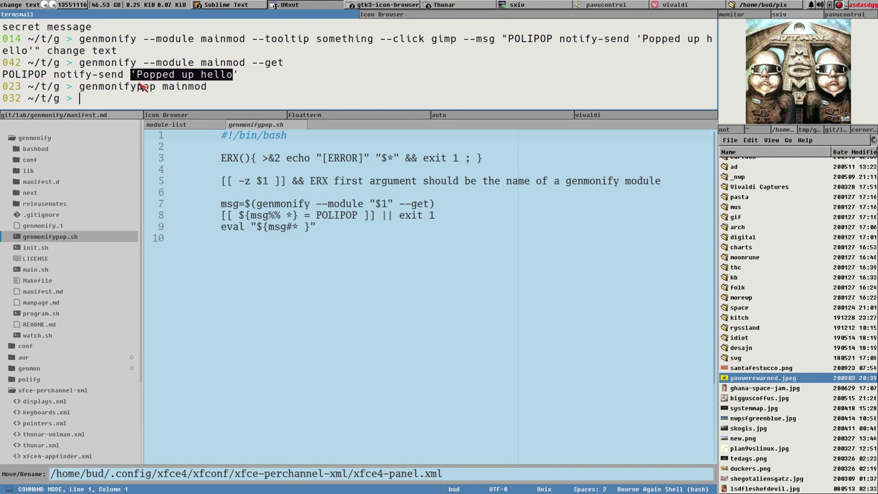
left_click(158, 75)
double_click(100, 64)
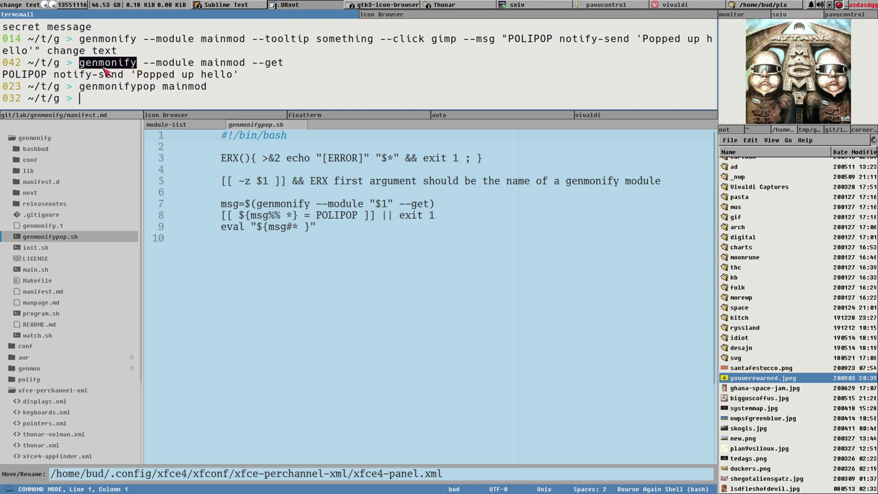
double_click(110, 88)
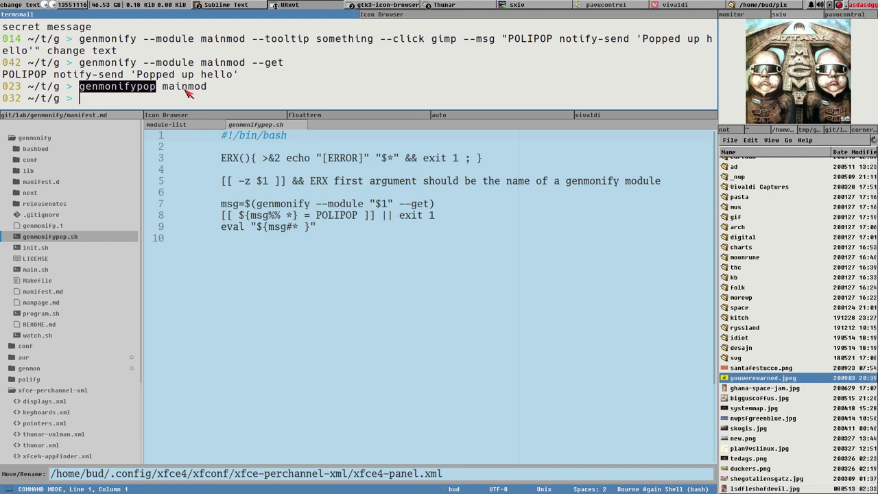
double_click(186, 88)
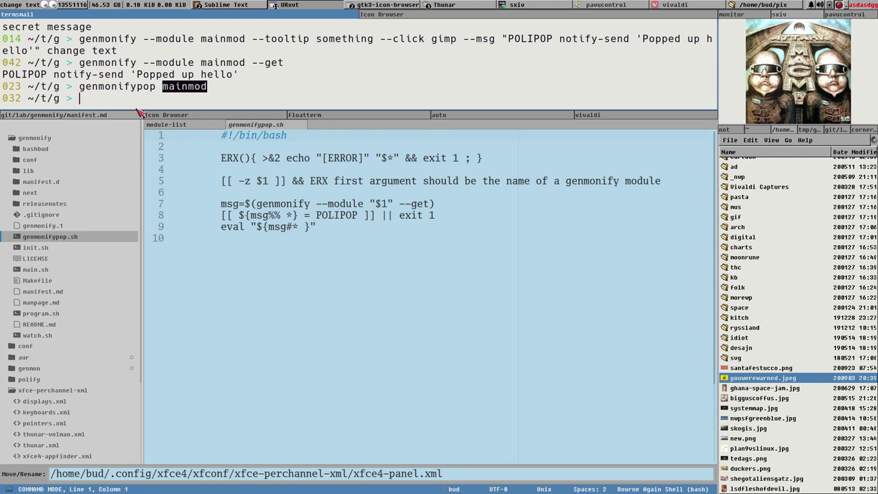
left_click(209, 65)
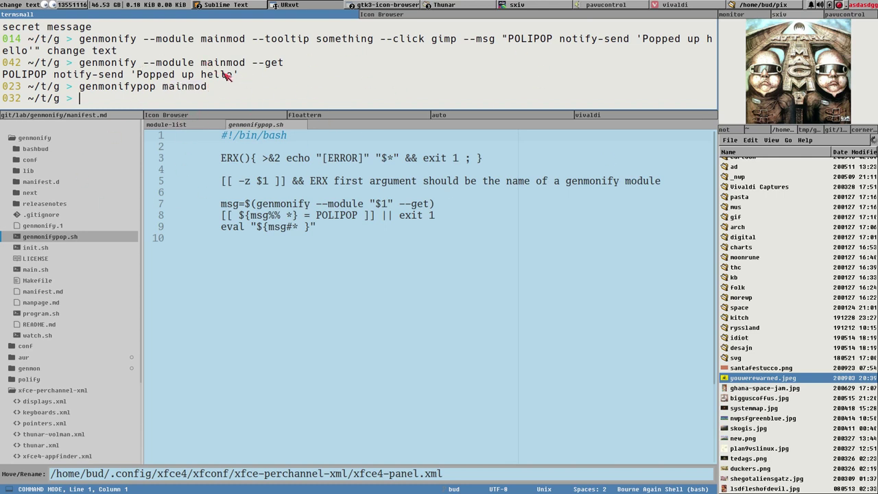
left_click_drag(152, 62, 206, 63)
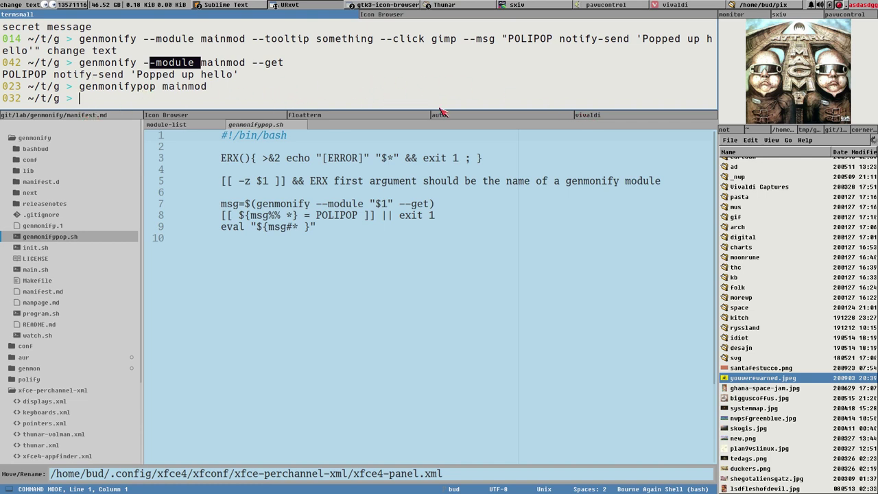
Step: Switch to Vivaldi and open the bwp repository from the budlabs GitHub organization page
left_click(618, 115)
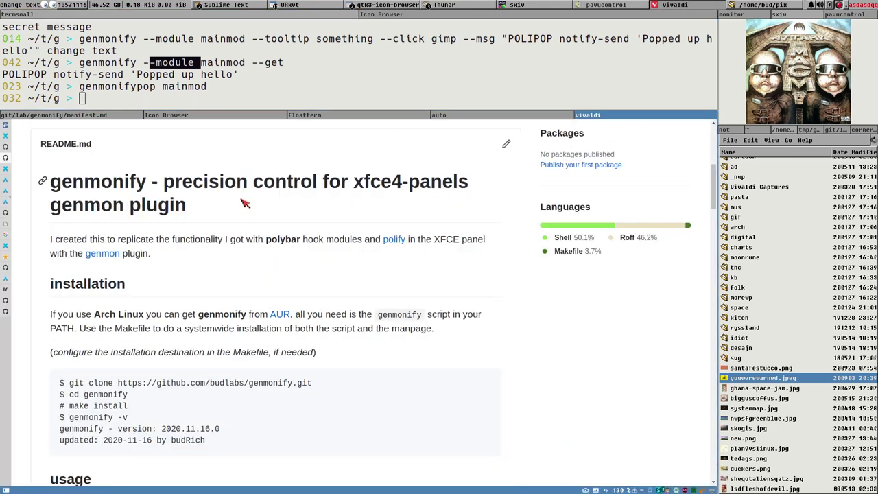
scroll(241, 206, "up", 5)
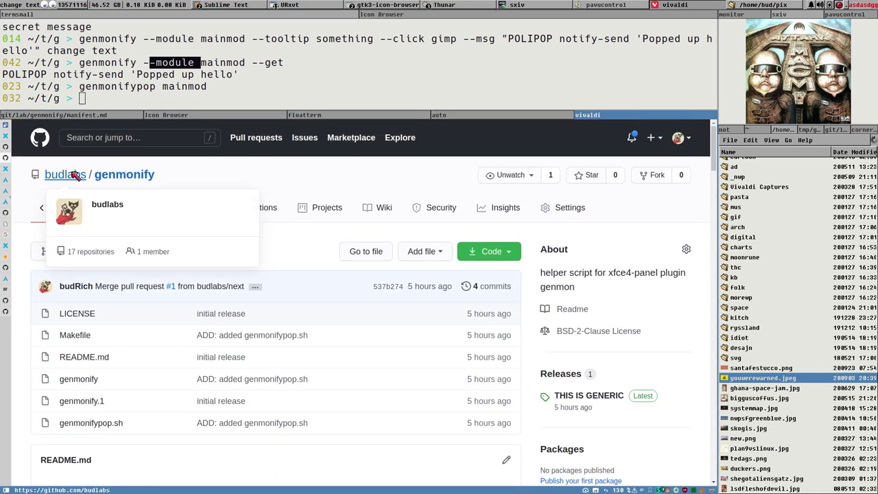
left_click(74, 176)
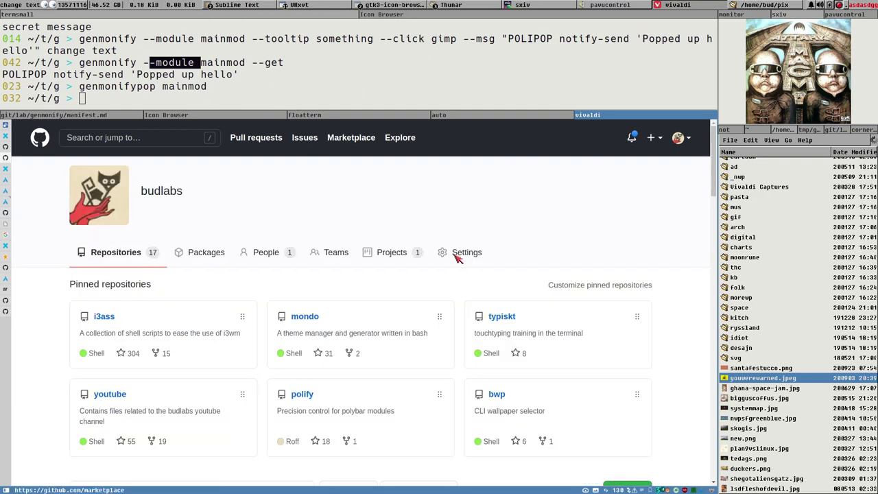
left_click(496, 394)
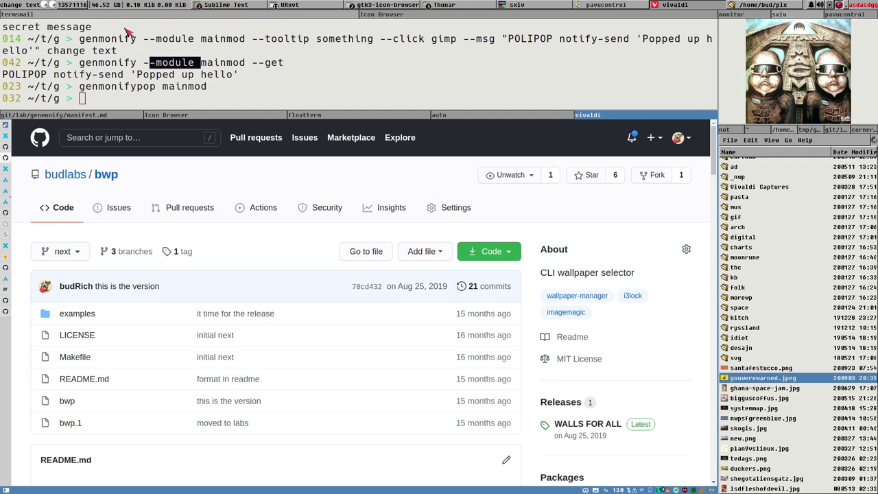
Step: Highlight genmonify in the terminal, and examine the bwp README from its introduction through the installation and dependencies sections
double_click(103, 63)
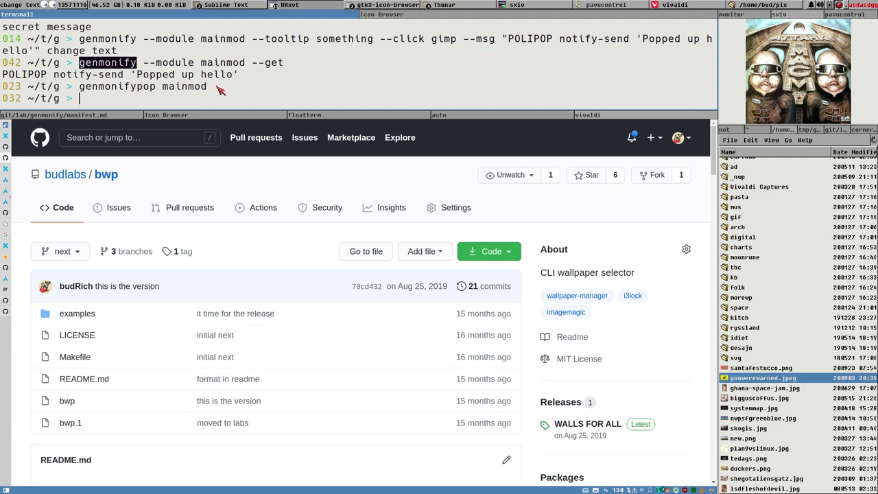
scroll(286, 258, "down", 3)
scroll(206, 281, "up", 3)
scroll(276, 240, "down", 5)
scroll(276, 245, "down", 7)
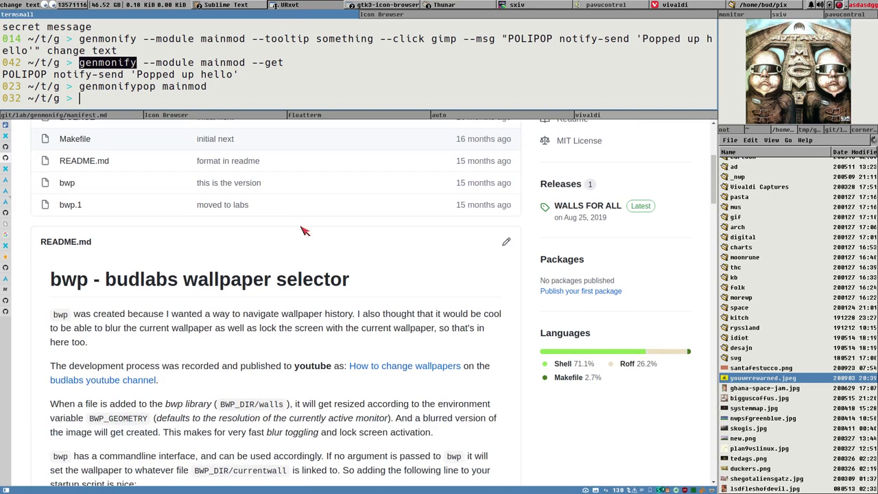
scroll(249, 234, "up", 2)
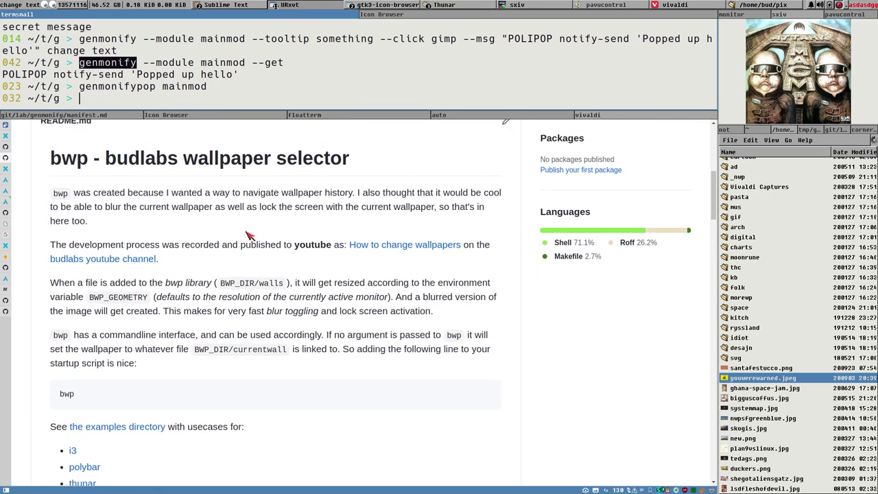
scroll(249, 252, "down", 5)
scroll(265, 284, "down", 2)
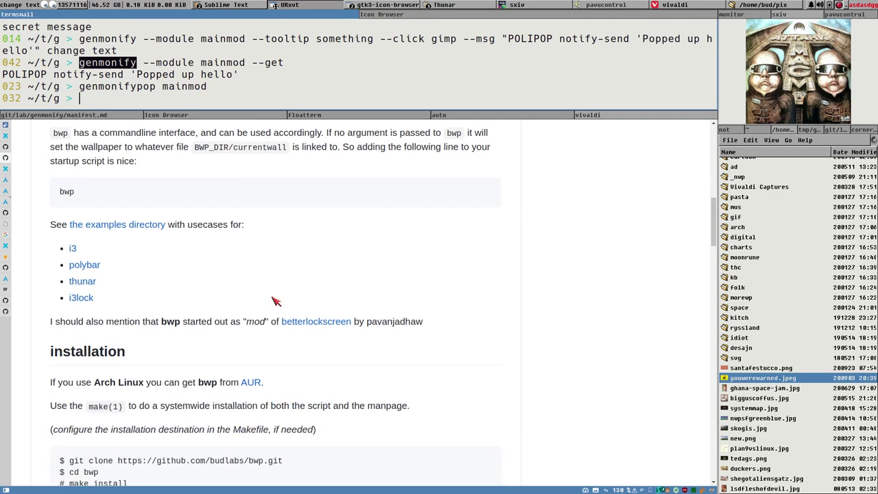
scroll(273, 299, "up", 10)
scroll(263, 327, "up", 9)
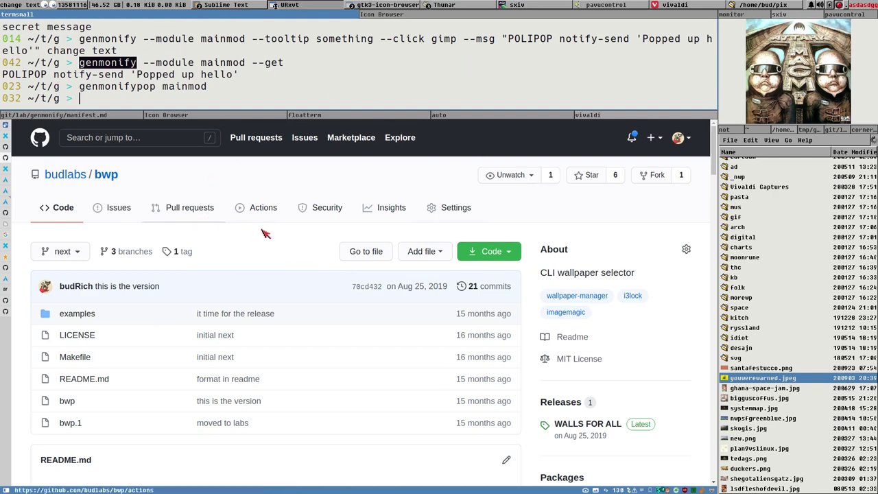
scroll(275, 251, "down", 3)
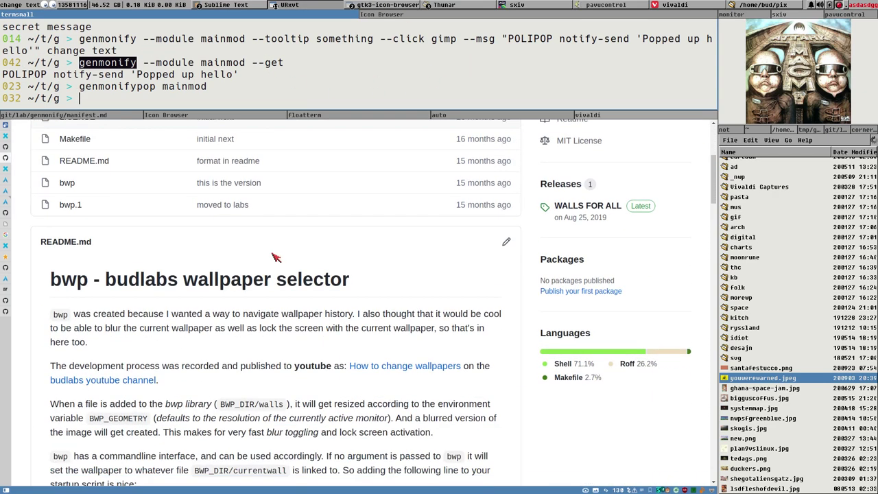
scroll(272, 257, "down", 2)
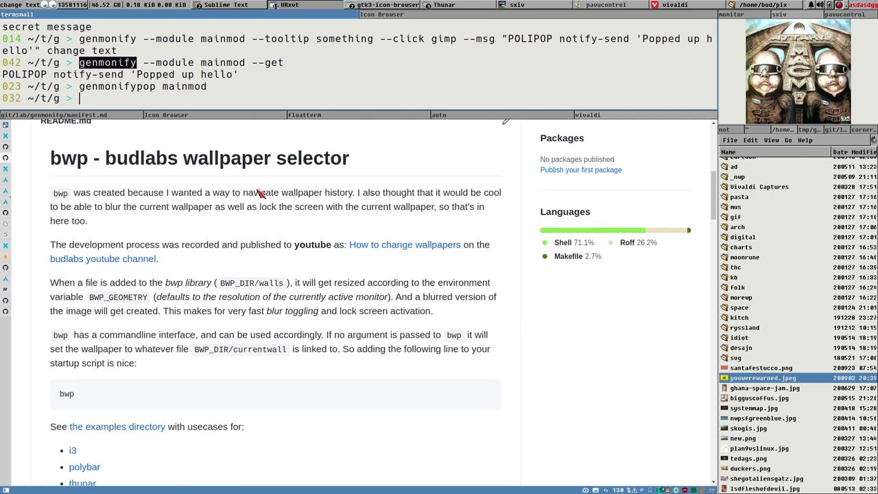
scroll(274, 295, "down", 2)
scroll(311, 284, "down", 4)
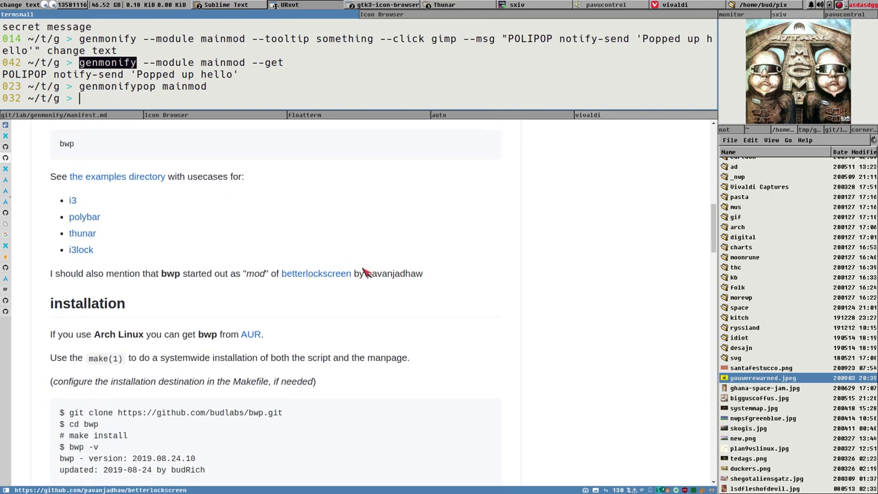
scroll(151, 280, "down", 2)
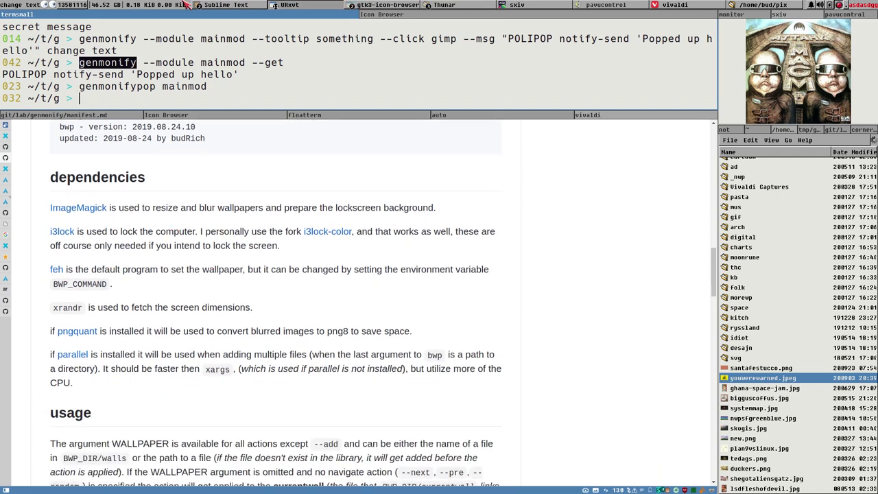
Step: Launch xfce4-taskmanager from the terminal and enlarge its pane to show more of the process list
left_click(221, 85)
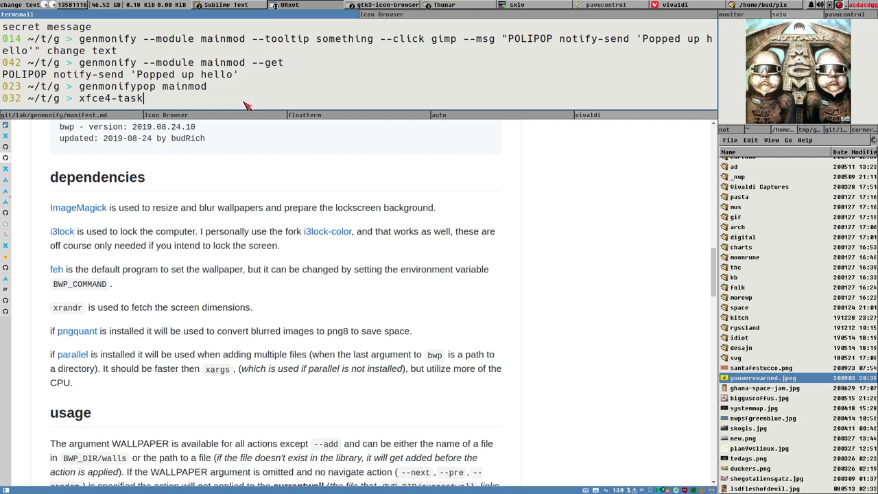
type("manager")
key("Return")
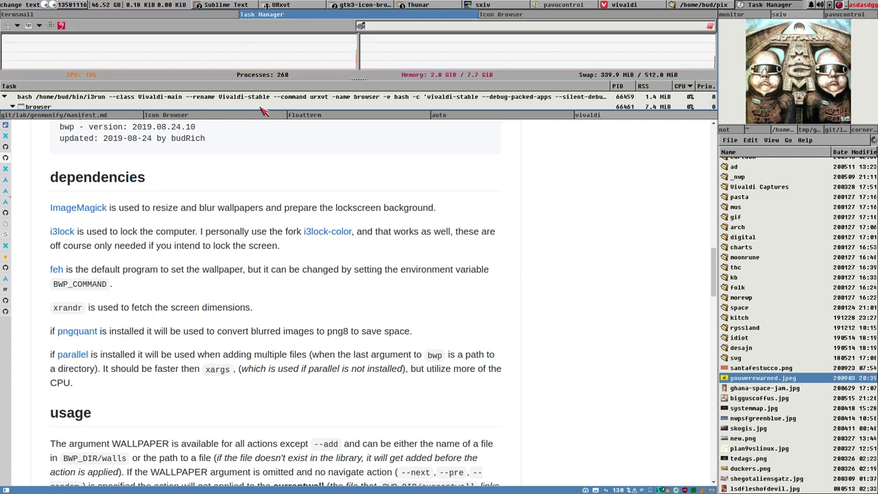
left_click_drag(262, 112, 291, 238)
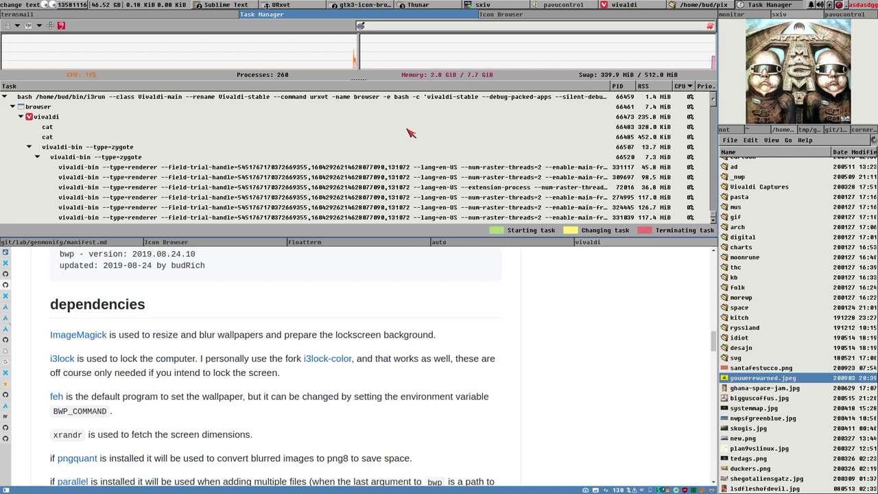
Step: Filter the task manager's process list by "genmon" and highlight each of the two matching processes in turn to compare their memory use
left_click(492, 27)
type("genmon")
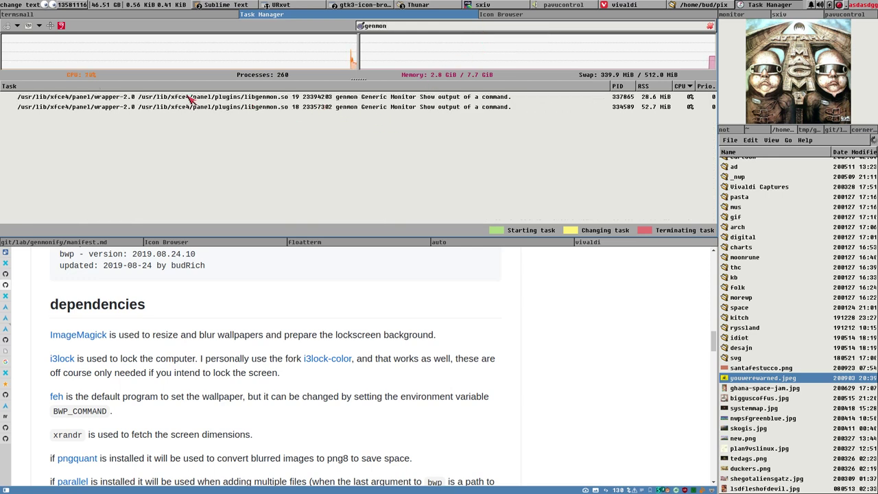
left_click(475, 100)
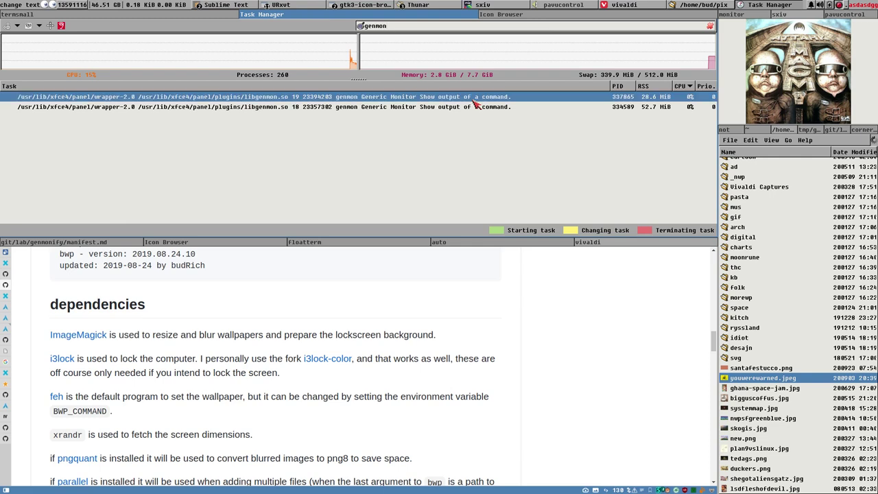
left_click(485, 108)
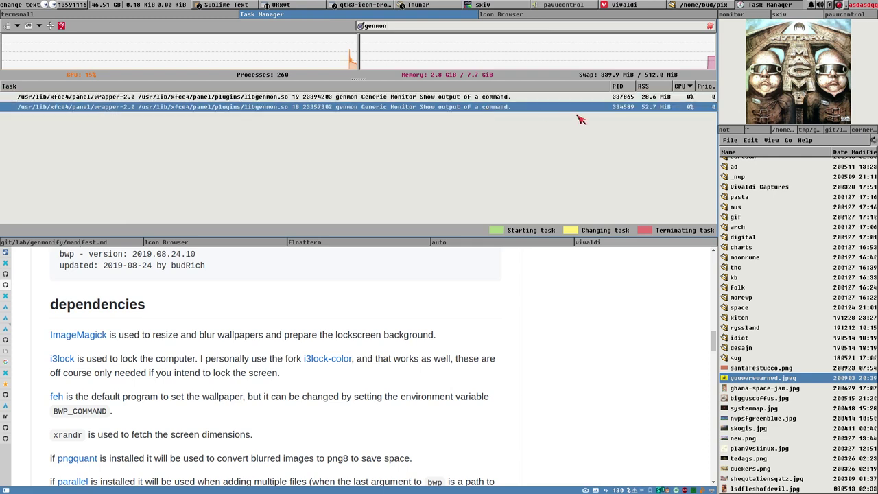
left_click(657, 98)
left_click(656, 108)
Step: Add the Virtual Bytes column to the process list and select the second genmon process
right_click(641, 93)
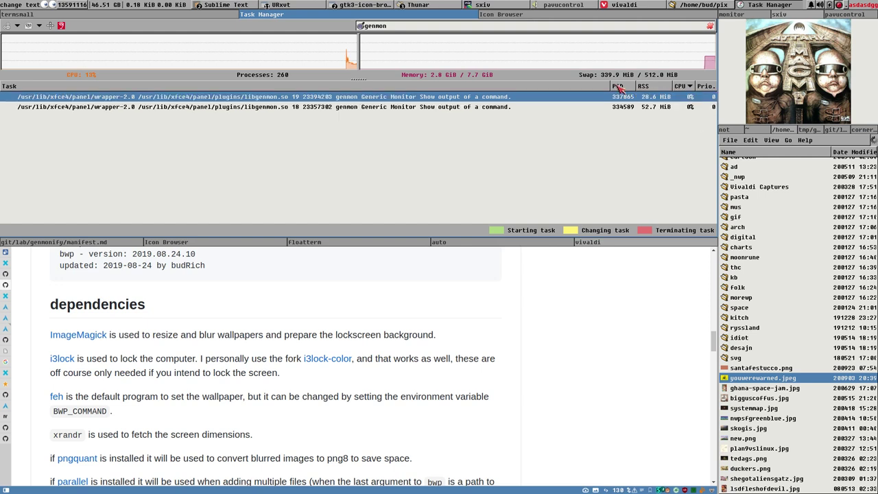
right_click(620, 90)
right_click(574, 84)
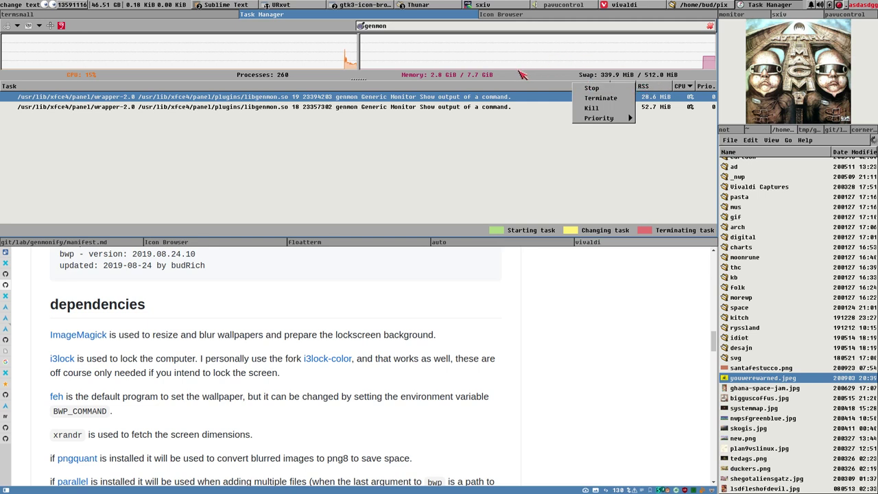
key("Escape")
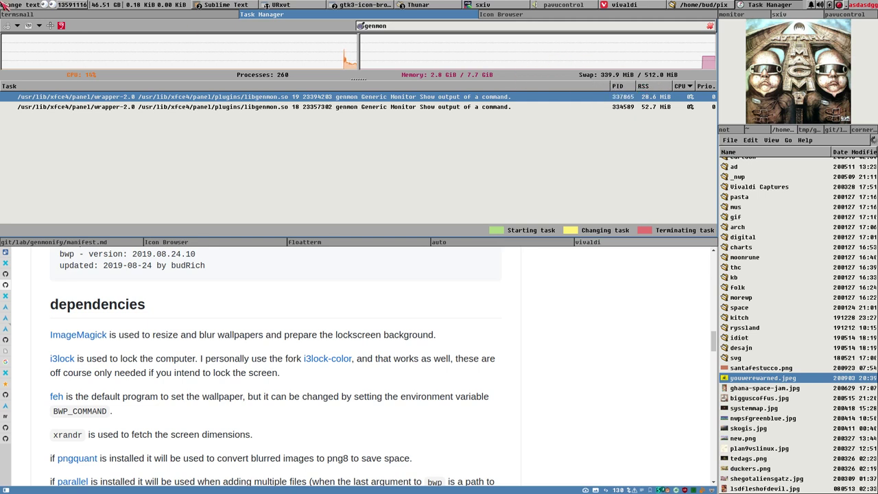
left_click(42, 25)
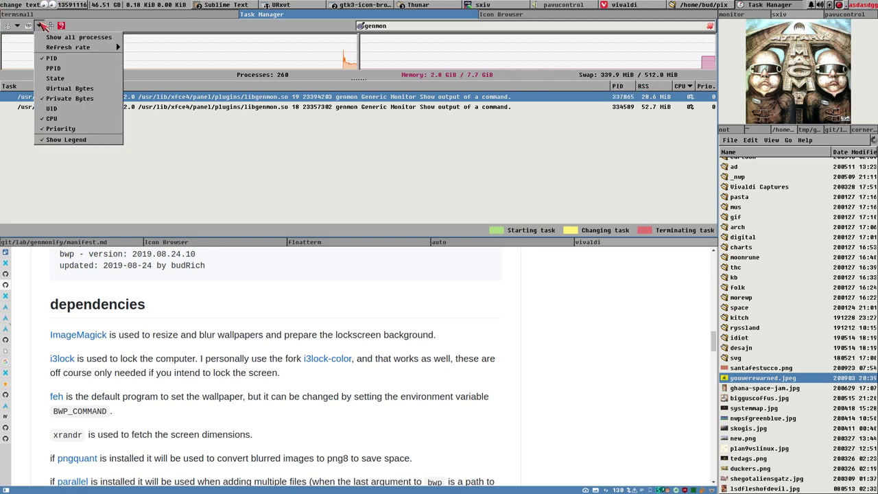
left_click(85, 89)
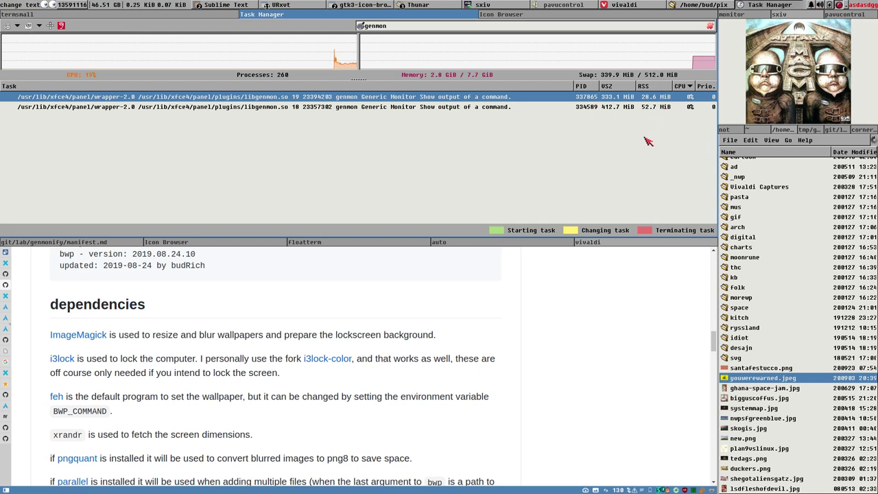
left_click(441, 108)
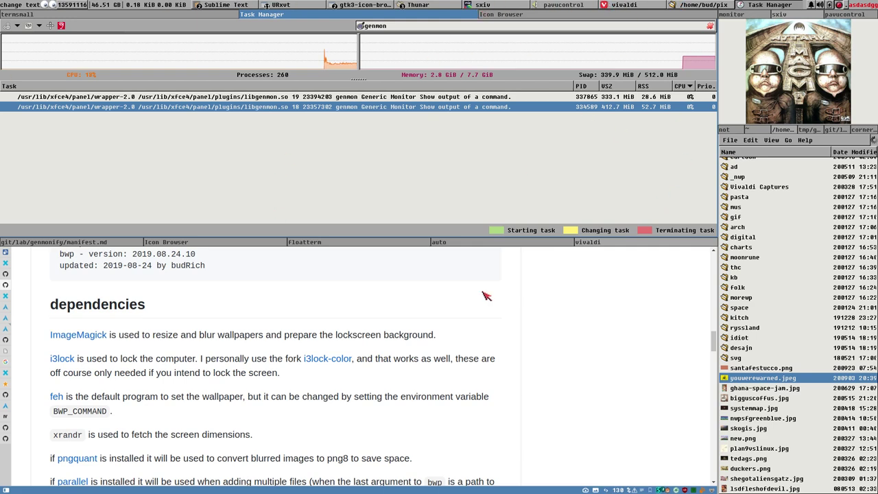
Step: Examine the bwp repository page, from the README's examples and installation sections up to the file list and repository header
scroll(537, 446, "up", 5)
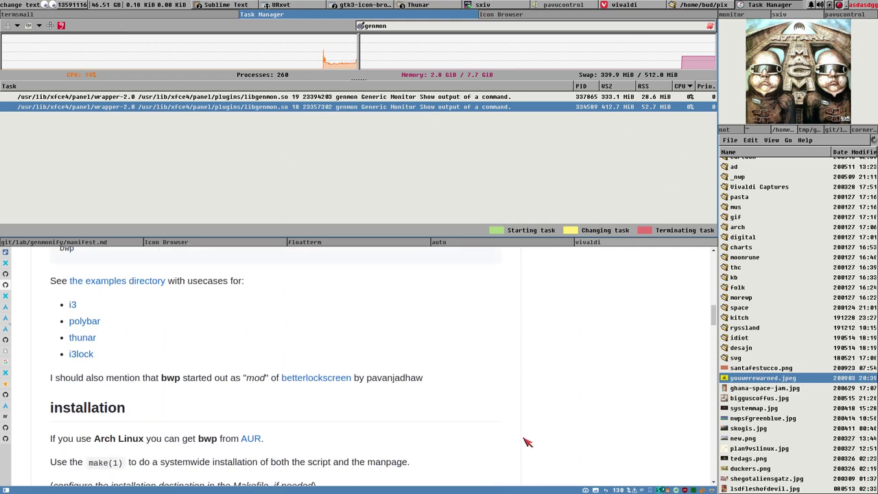
scroll(526, 446, "up", 12)
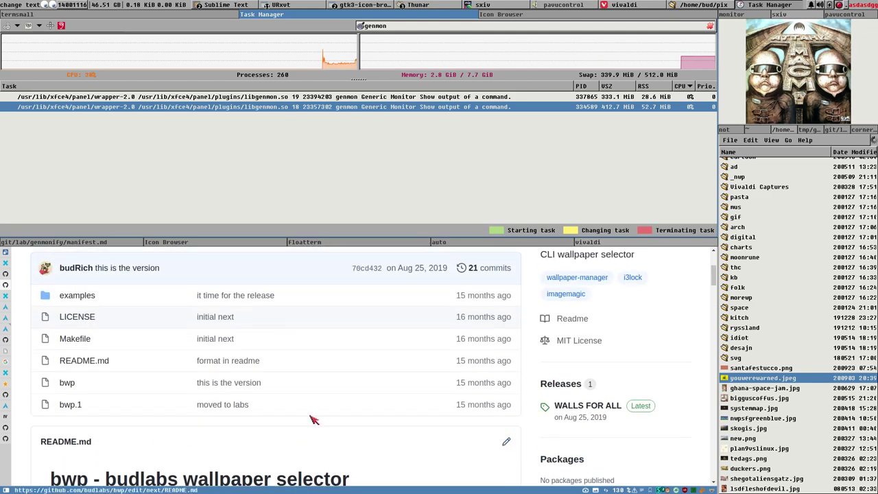
scroll(313, 420, "up", 3)
scroll(287, 375, "down", 3)
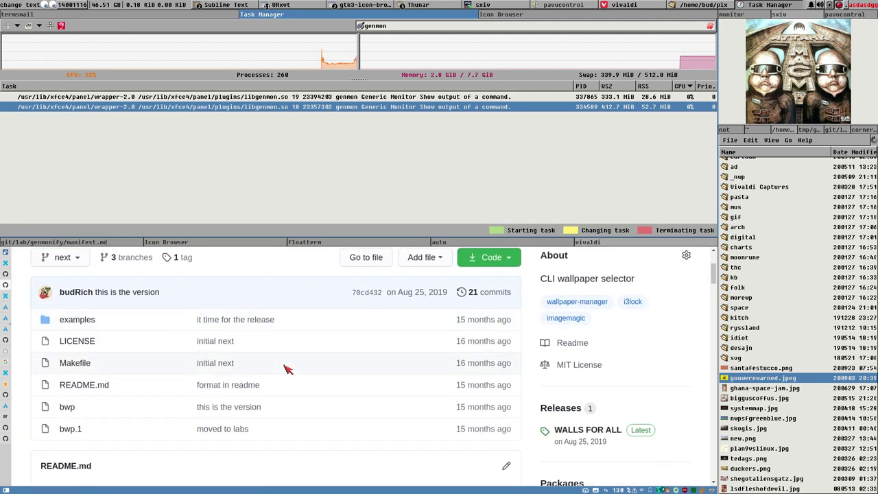
scroll(291, 357, "up", 3)
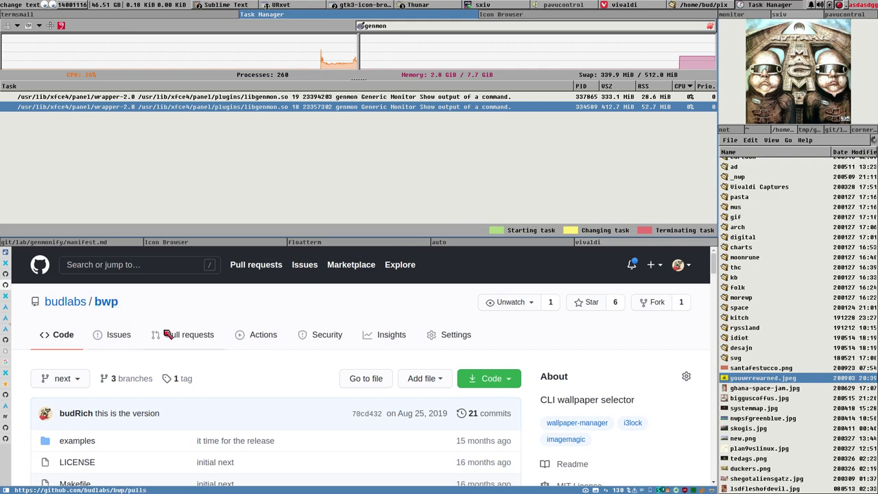
scroll(185, 315, "down", 2)
scroll(185, 316, "down", 15)
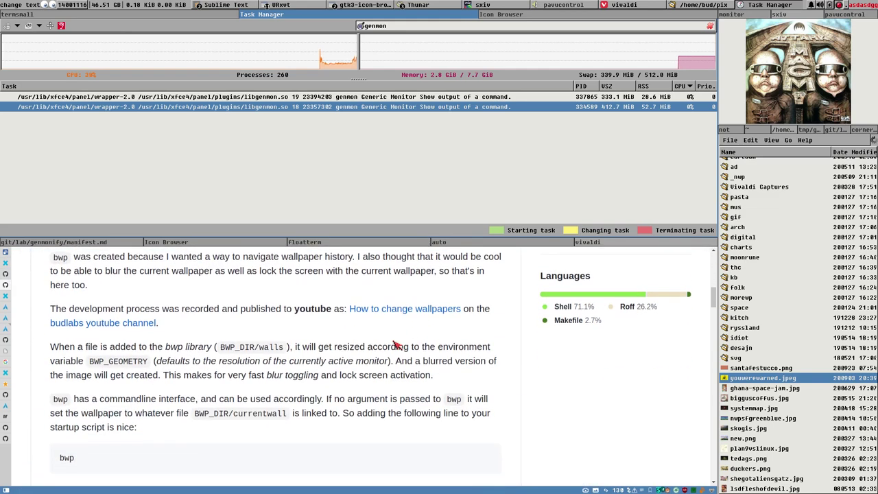
scroll(288, 360, "up", 20)
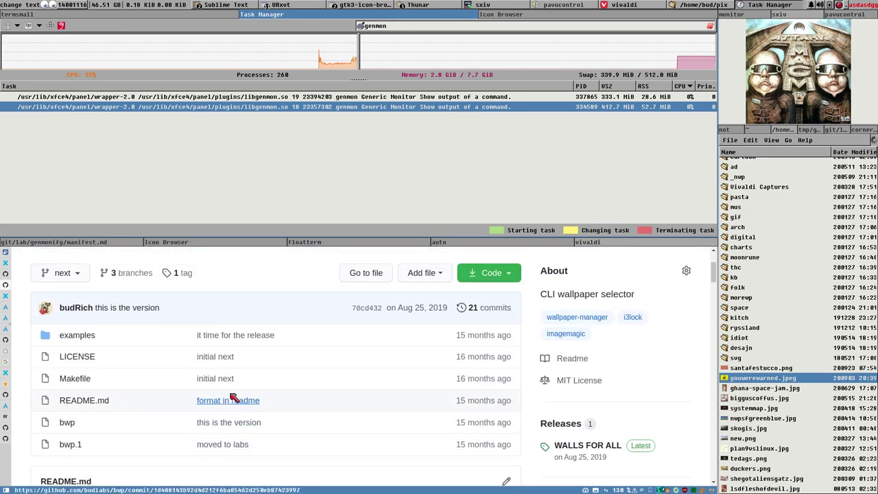
Step: Go from the bwp repository up to the budlabs organization page in Vivaldi
left_click(189, 319)
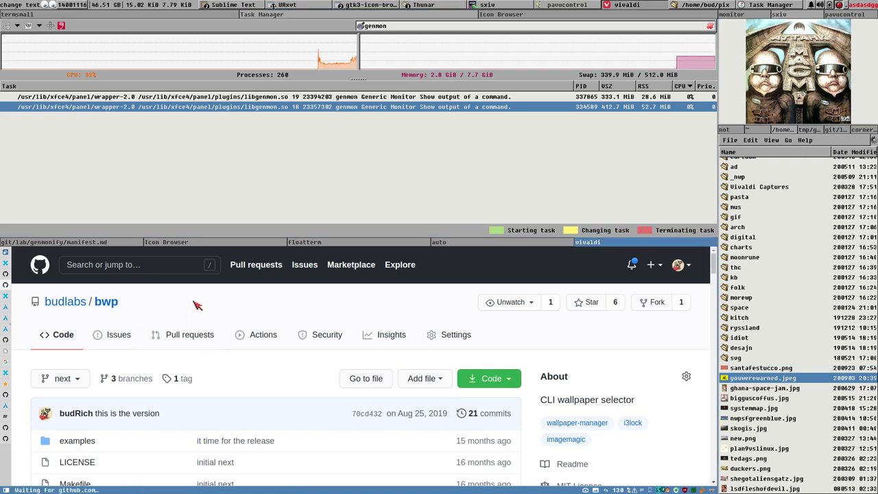
key("g")
key("u")
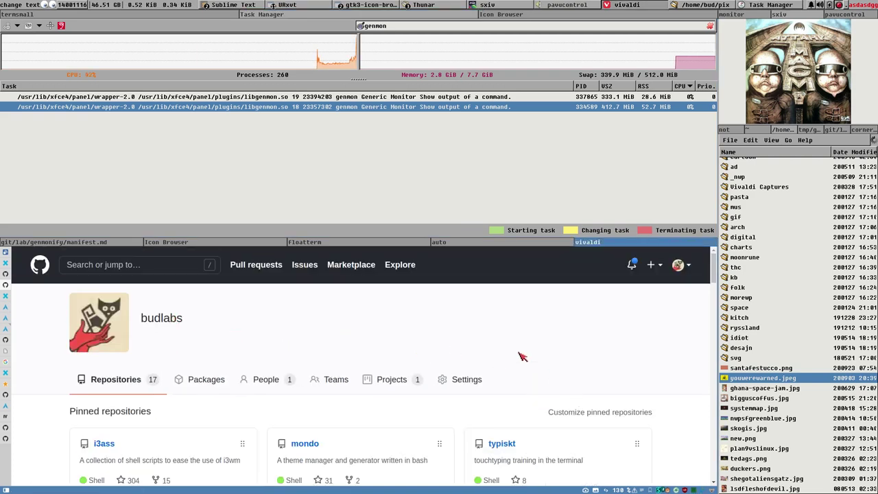
Step: Switch to the notes in Sublime Text and highlight the sudo ./autogen.sh command line to its end
left_click(727, 130)
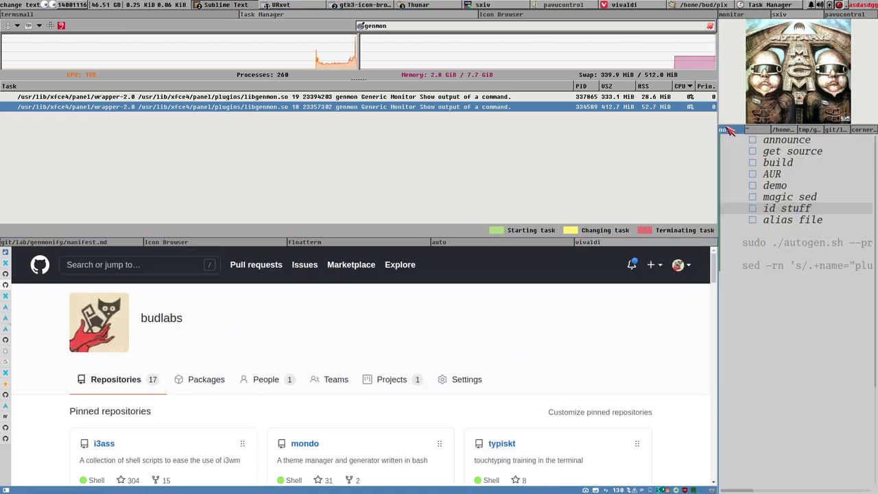
left_click(741, 245)
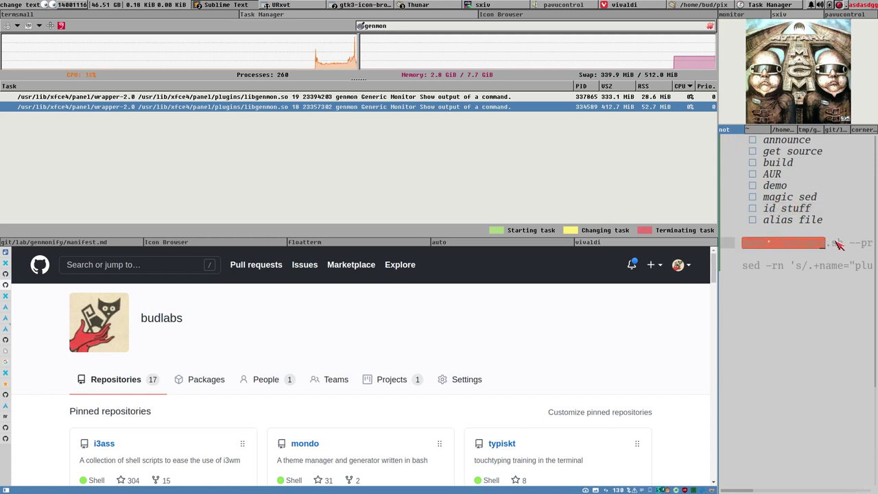
key("shift+v")
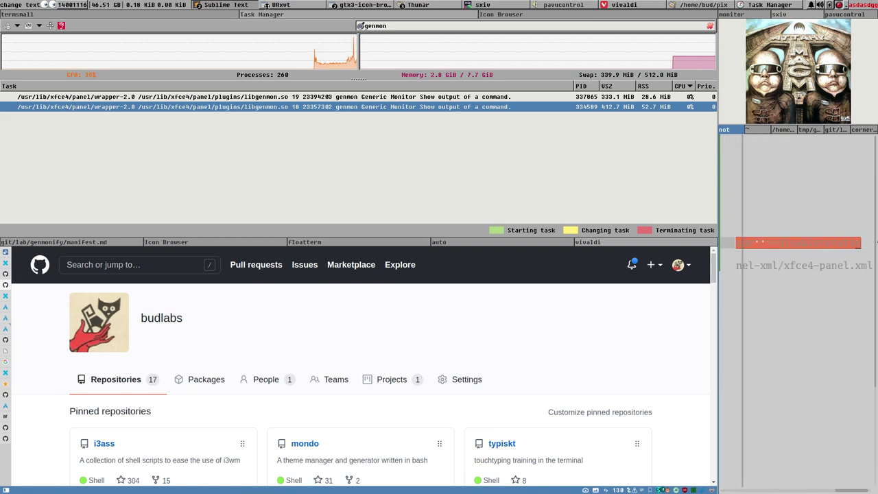
key("y")
key("j")
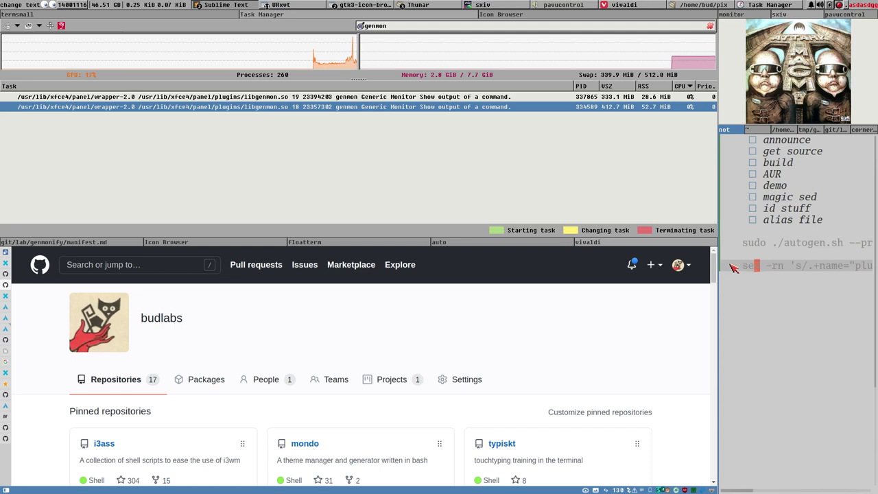
Step: Highlight the whole sed -rn command line in the notes, through the xfce4-panel.xml path at its end
key("shift+v")
key("0")
key("w")
key("w")
key("w")
key("w")
key("w")
key("w")
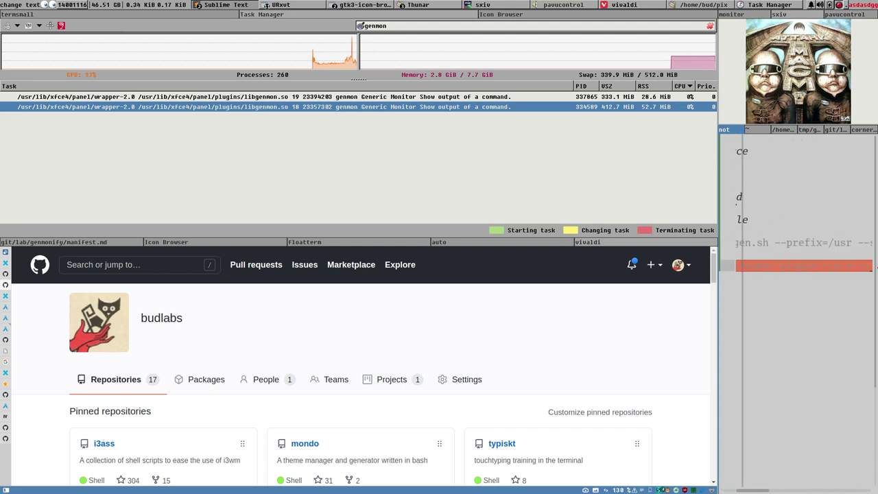
key("w")
key("w")
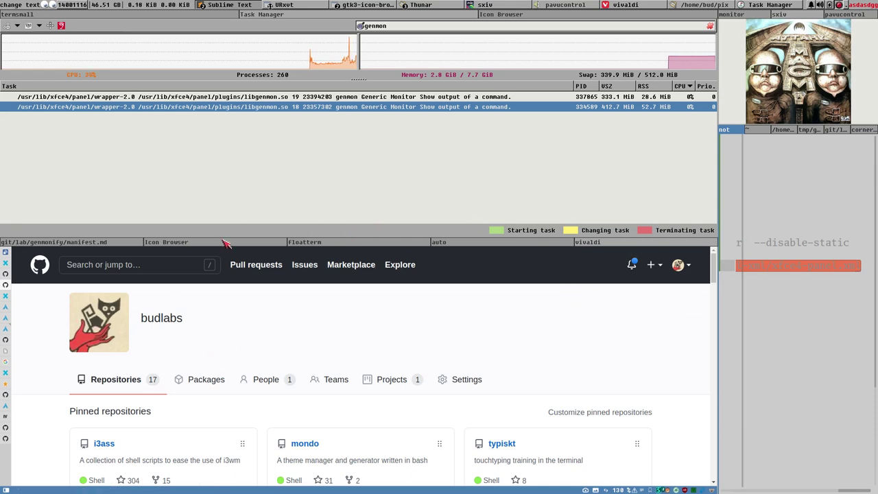
Step: Show the Icon Browser in an enlarged lower pane, and check the properties of the panel's "change text" Generic Monitor before closing them
left_click_drag(223, 240, 230, 135)
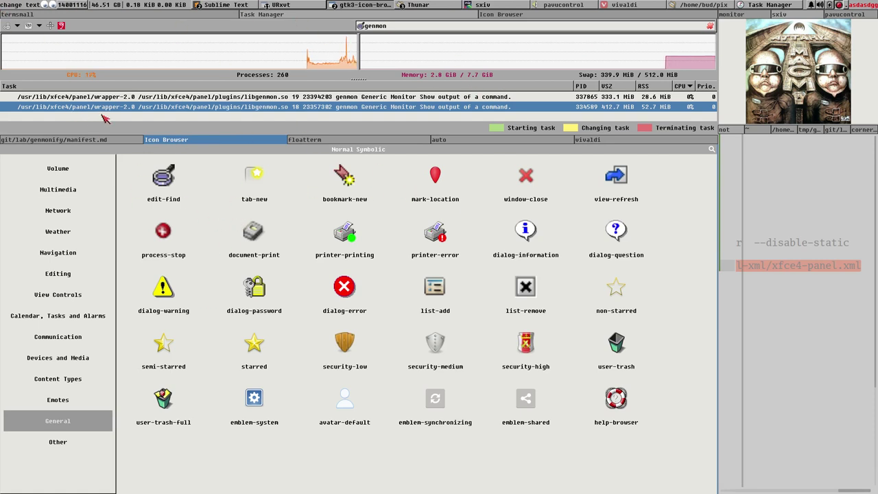
mouse_move(74, 8)
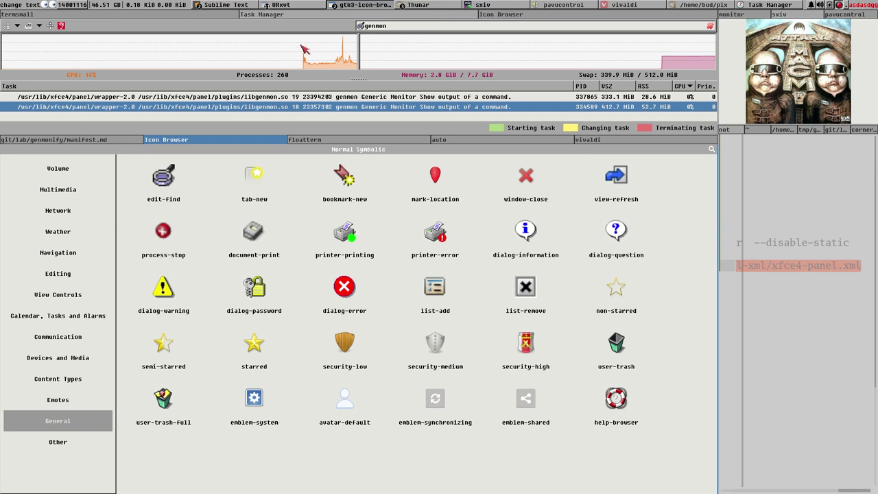
right_click(15, 4)
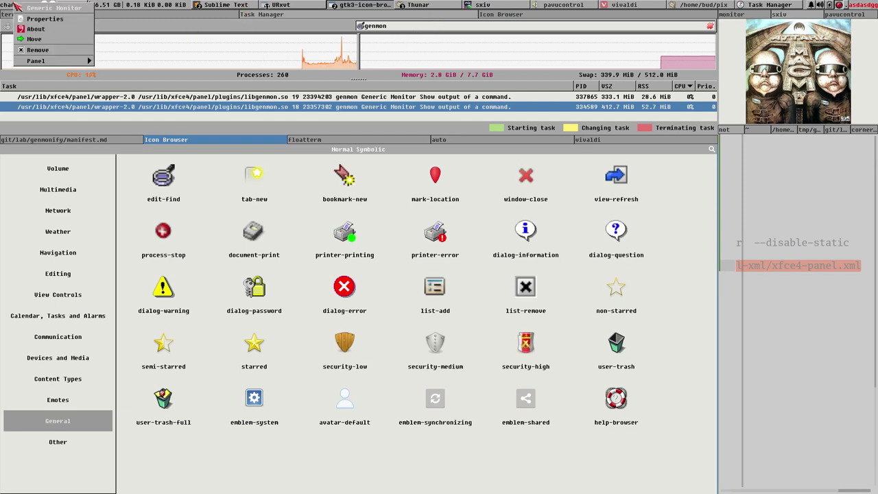
left_click(42, 19)
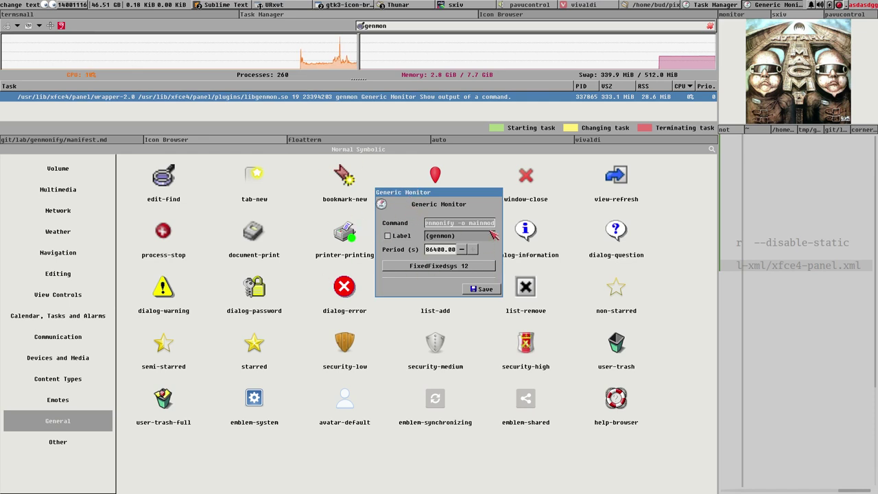
key("Escape")
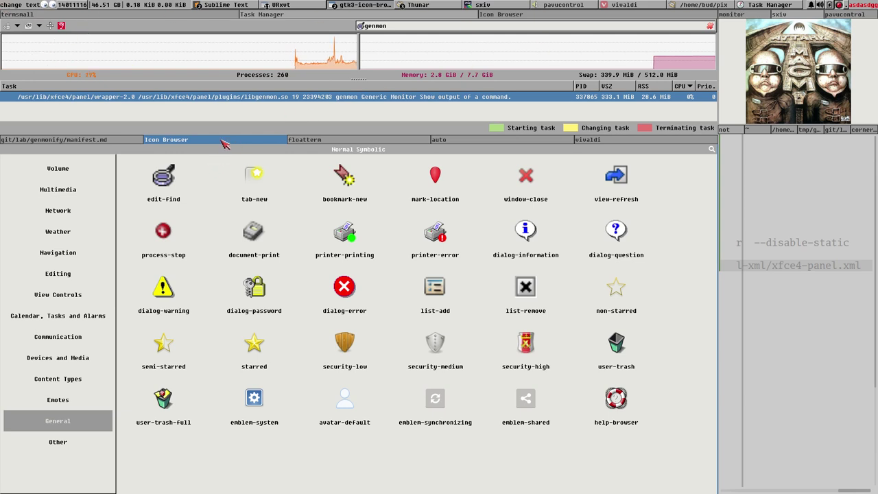
Step: Remove the Icon Browser from the lower pane and enlarge the Vivaldi pane up to the task manager's column headers
key("super+shift+minus")
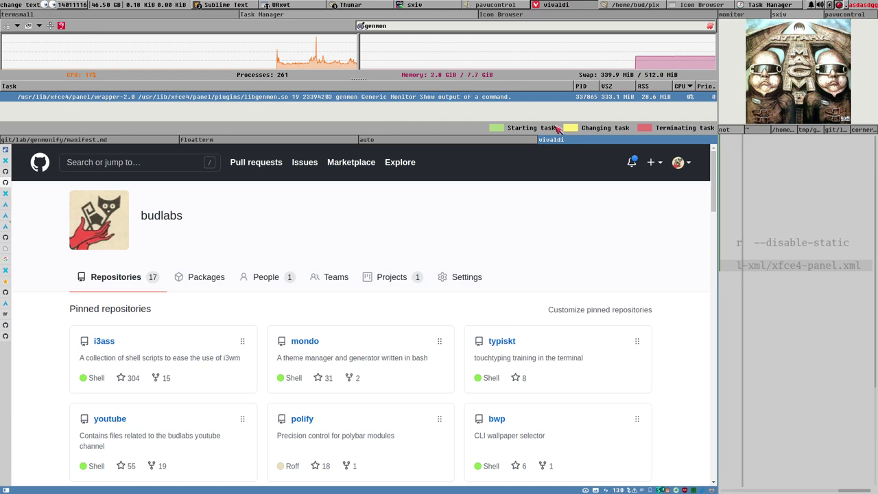
left_click_drag(567, 136, 569, 113)
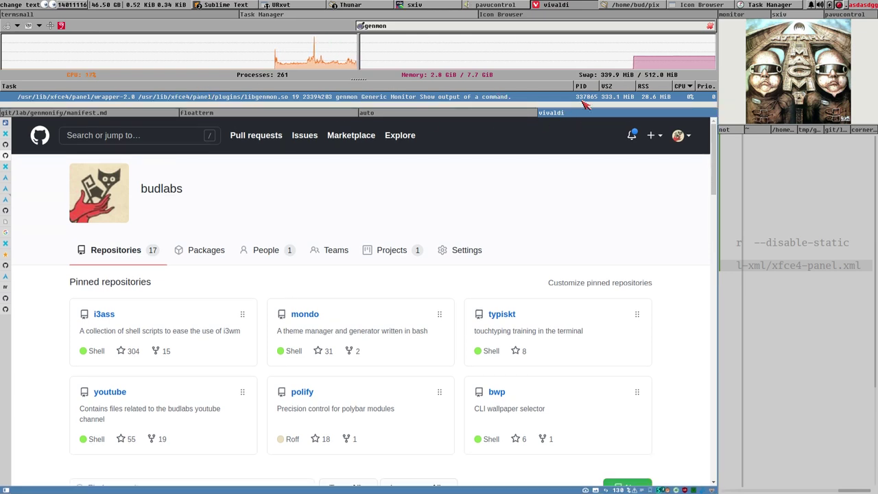
left_click_drag(598, 109, 591, 96)
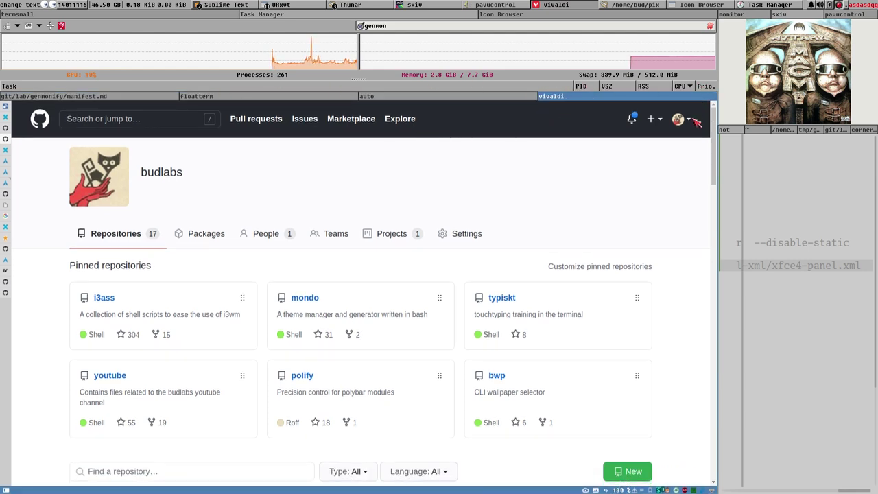
Step: Open the i3info window monitor, widen its pane, and focus the Vivaldi, Thunar and notes windows in turn to view their details
left_click(800, 266)
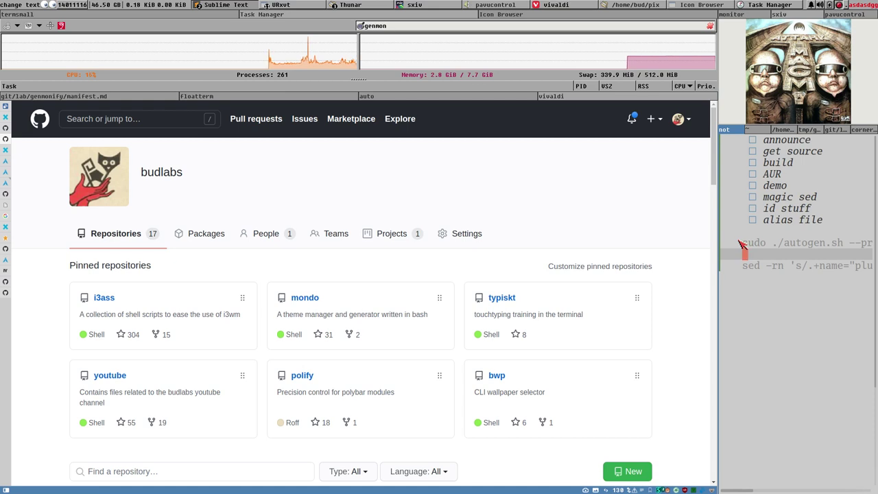
key("super+y")
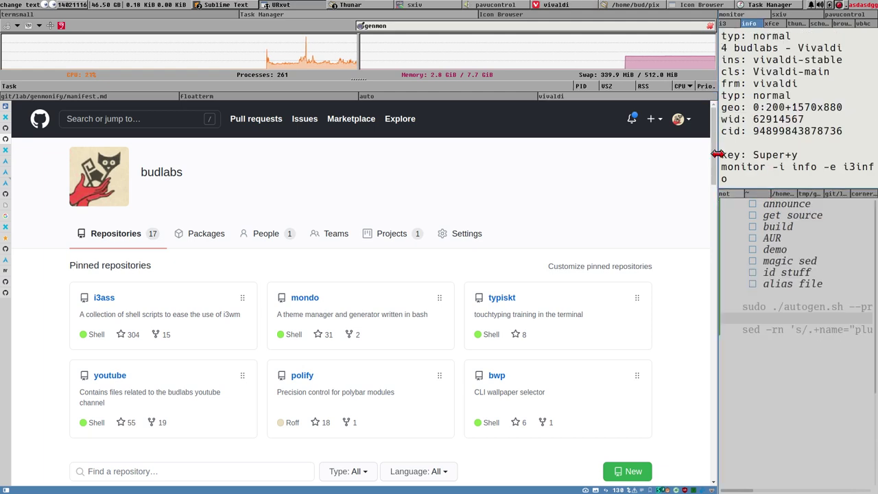
left_click(767, 261)
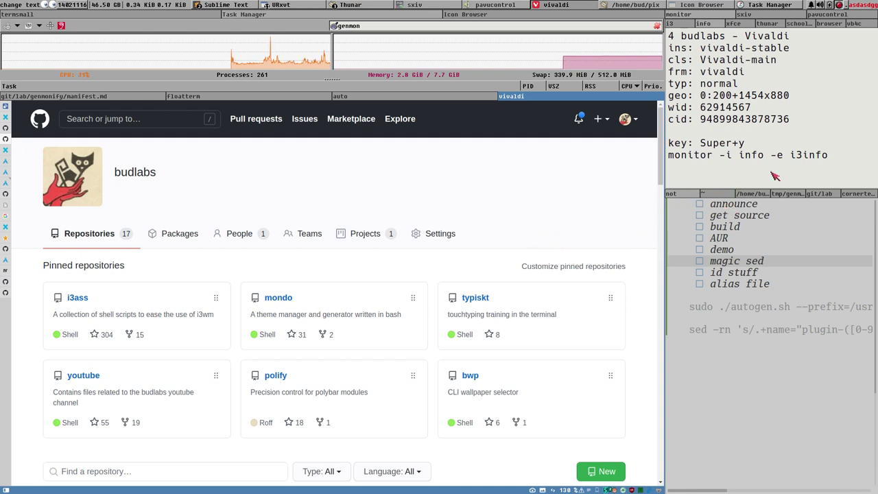
left_click(722, 194)
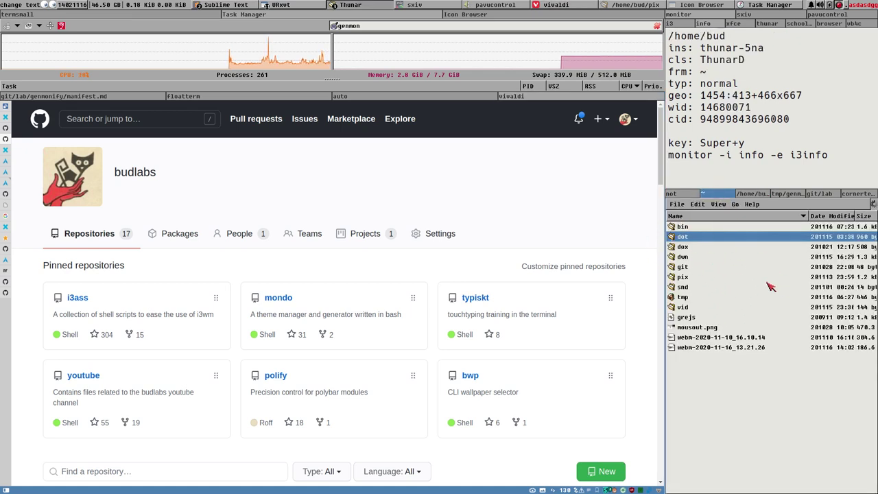
left_click(689, 193)
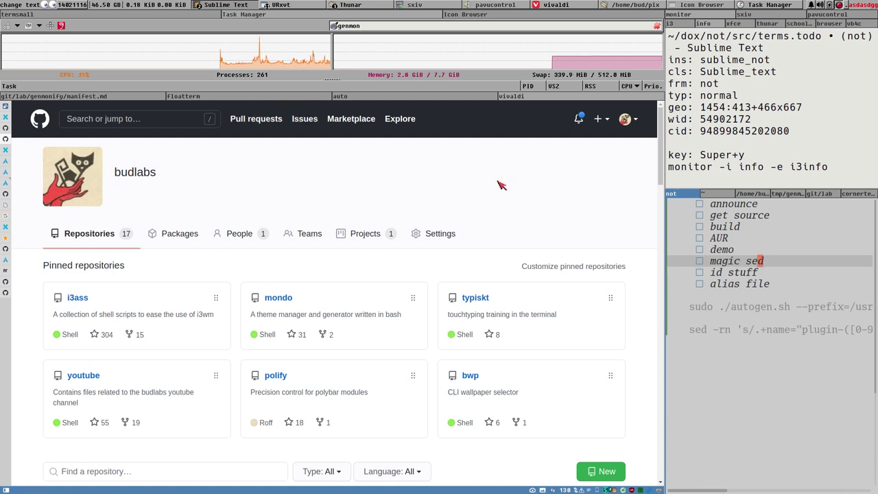
left_click(472, 183)
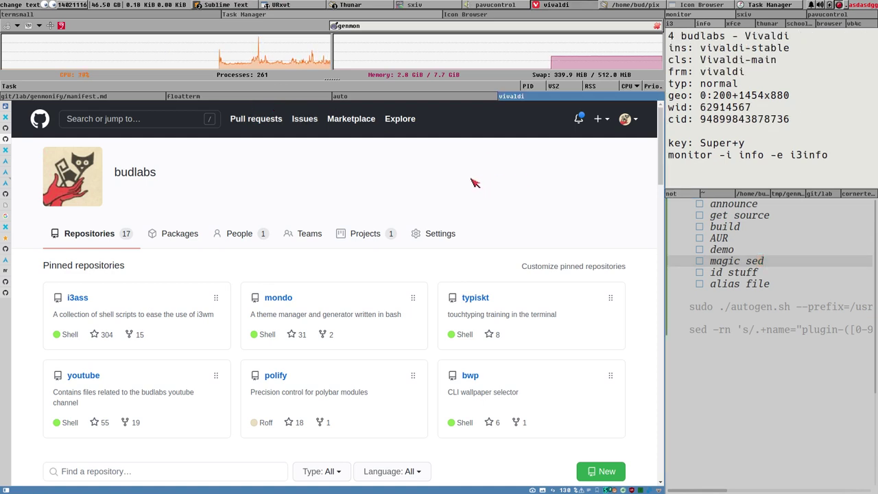